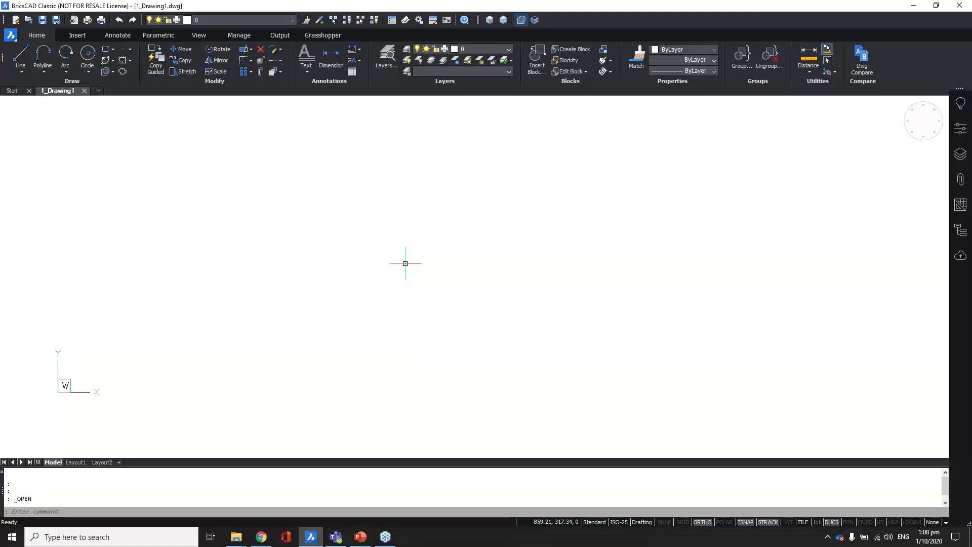
Step: Find 'backgroun' in Settings, set Background color (BKGCOLOR) to Black, and close Settings
text(OP)
key(Return)
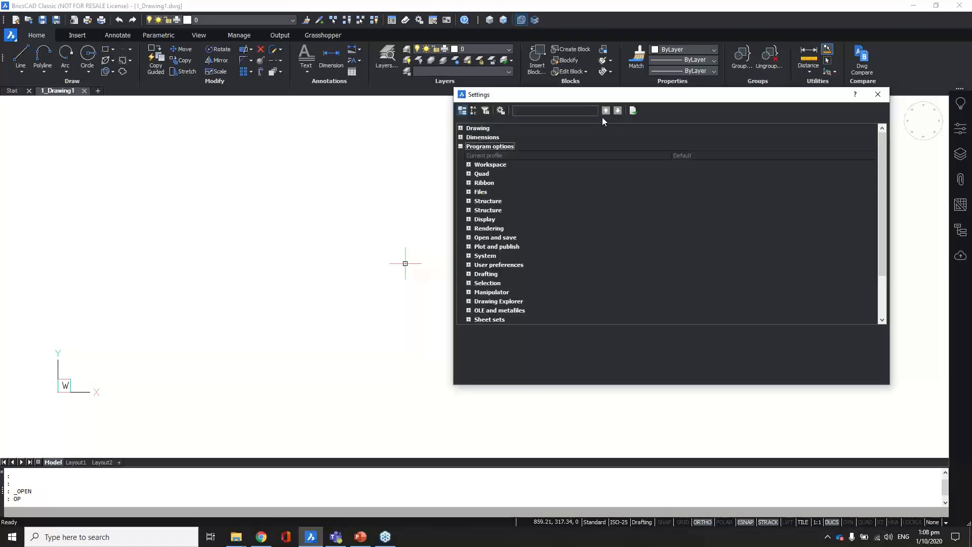
drag(608, 101, 467, 122)
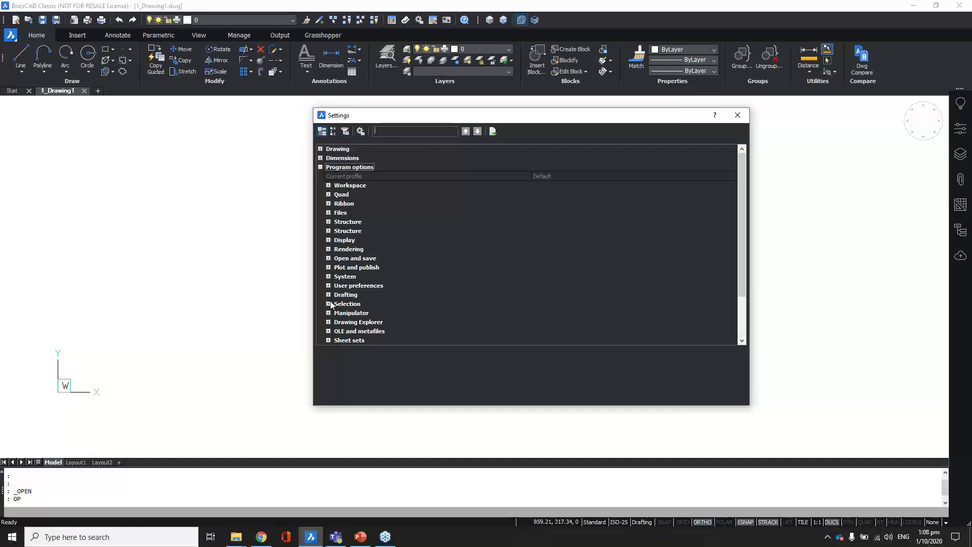
click(407, 132)
text(backgroun)
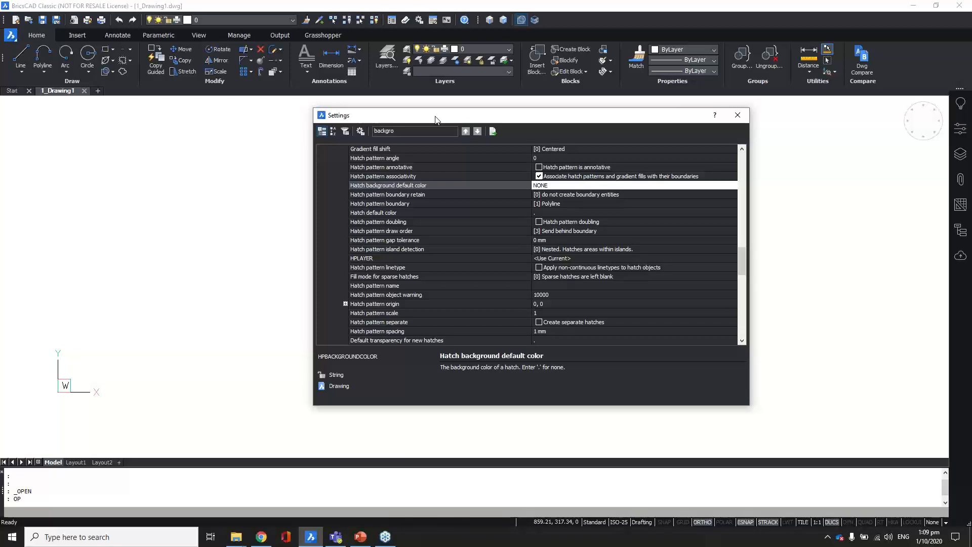
click(476, 132)
click(476, 133)
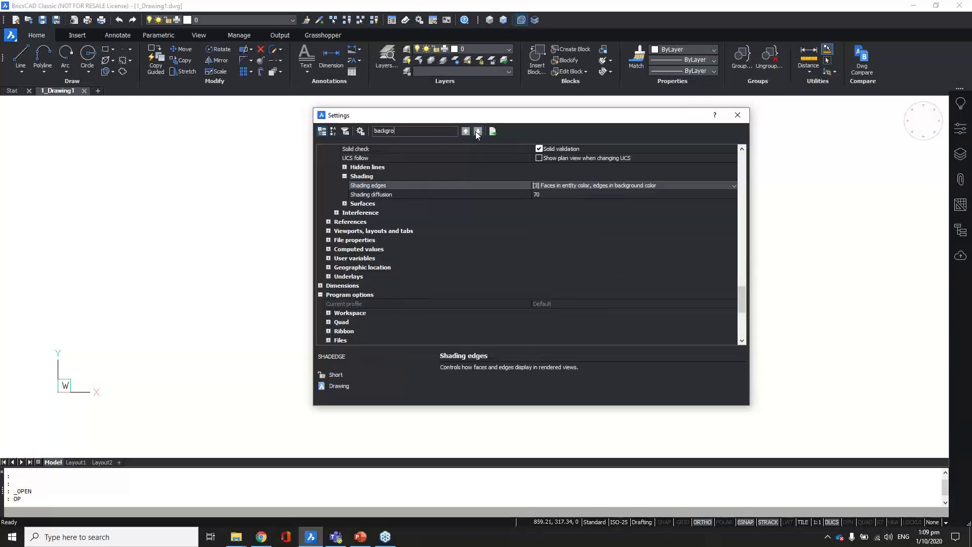
click(476, 133)
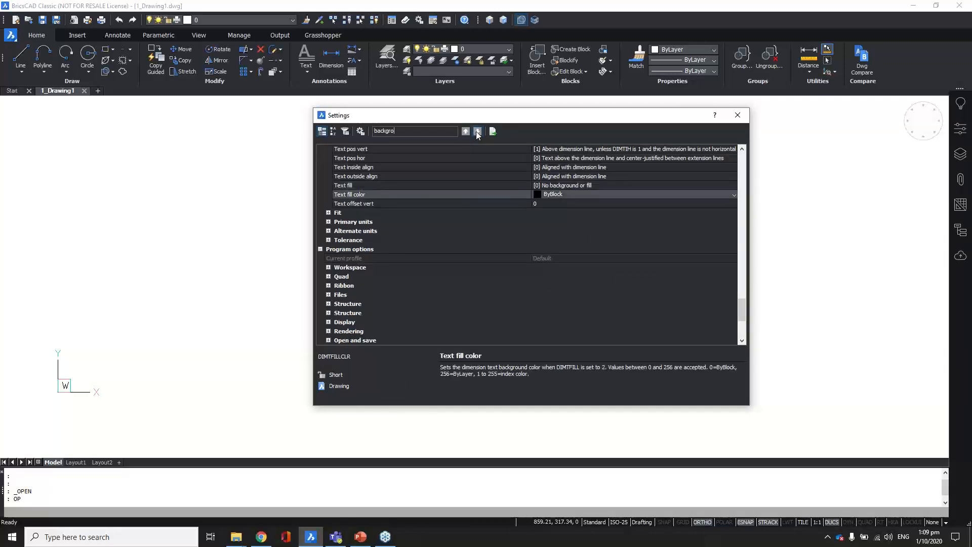
click(477, 133)
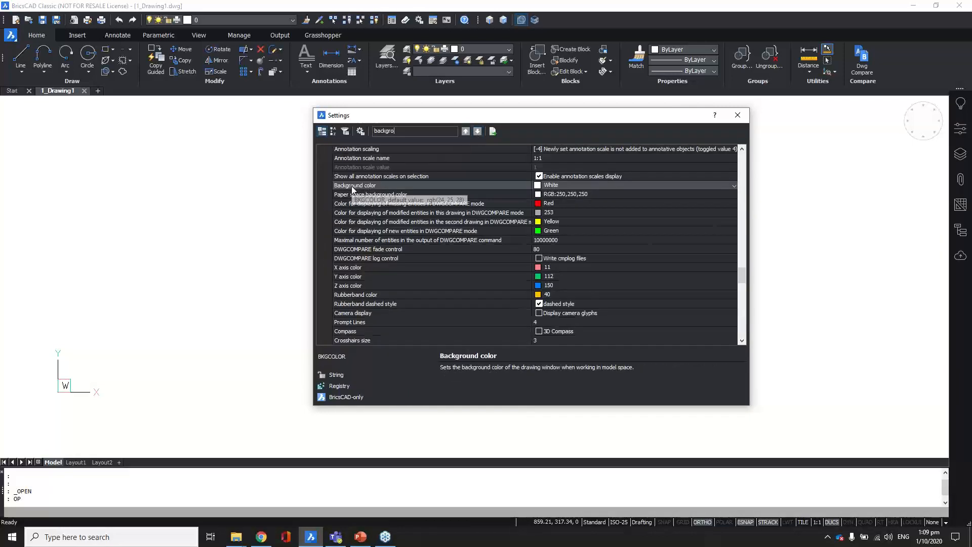
click(544, 185)
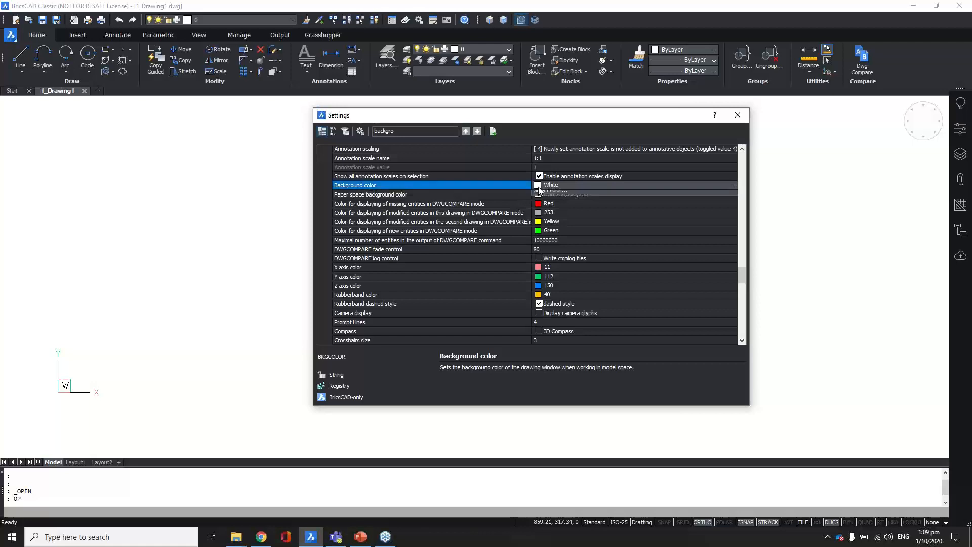
click(541, 261)
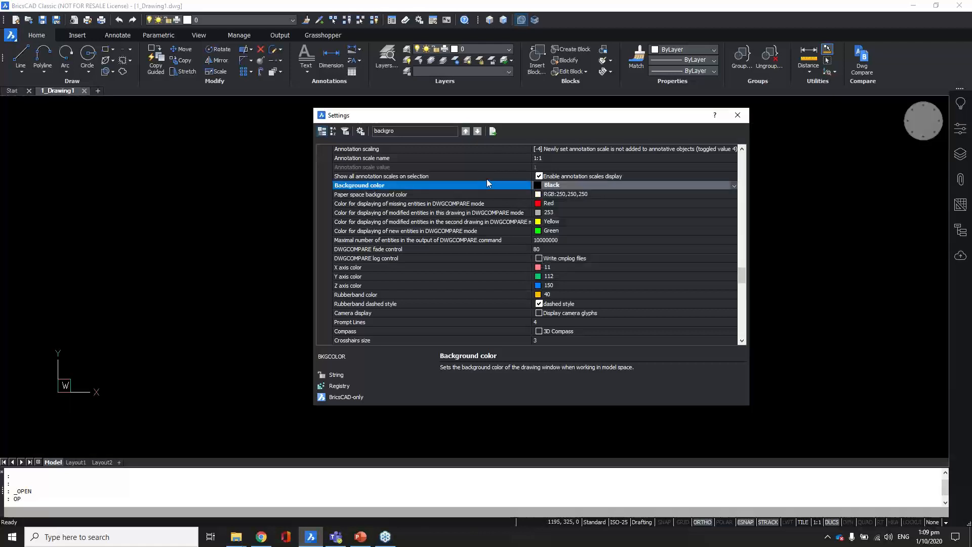
click(737, 115)
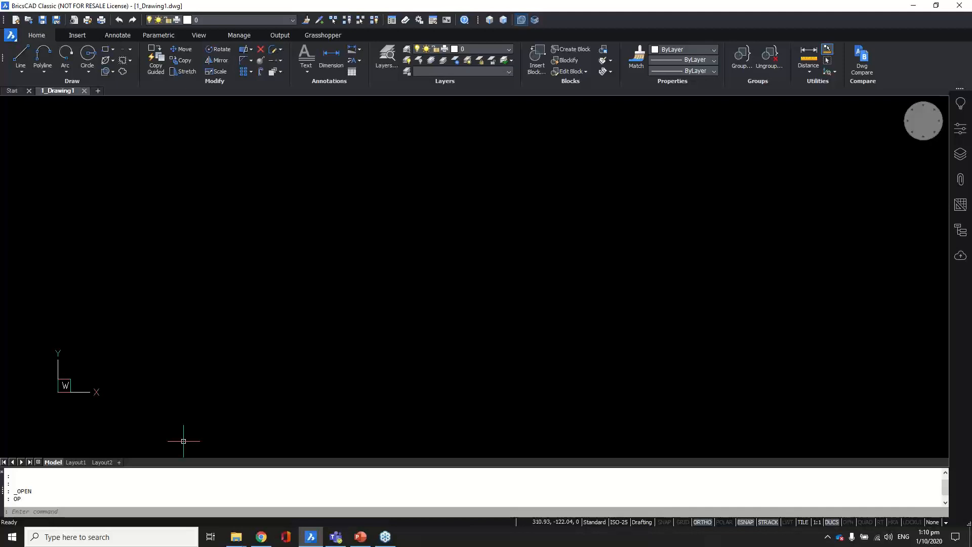
Step: Draw a single vertical line with the LINE command
text(l)
key(Return)
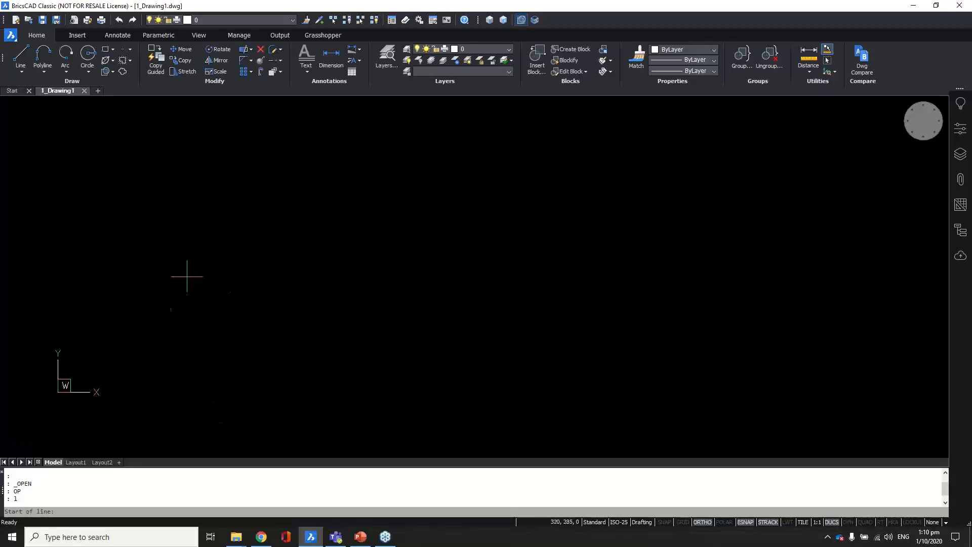
click(129, 315)
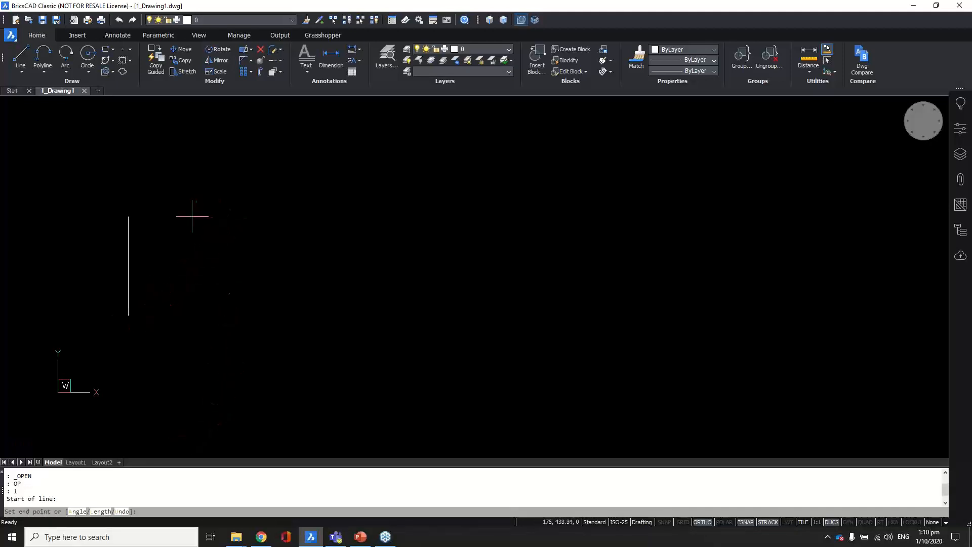
click(167, 214)
key(Return)
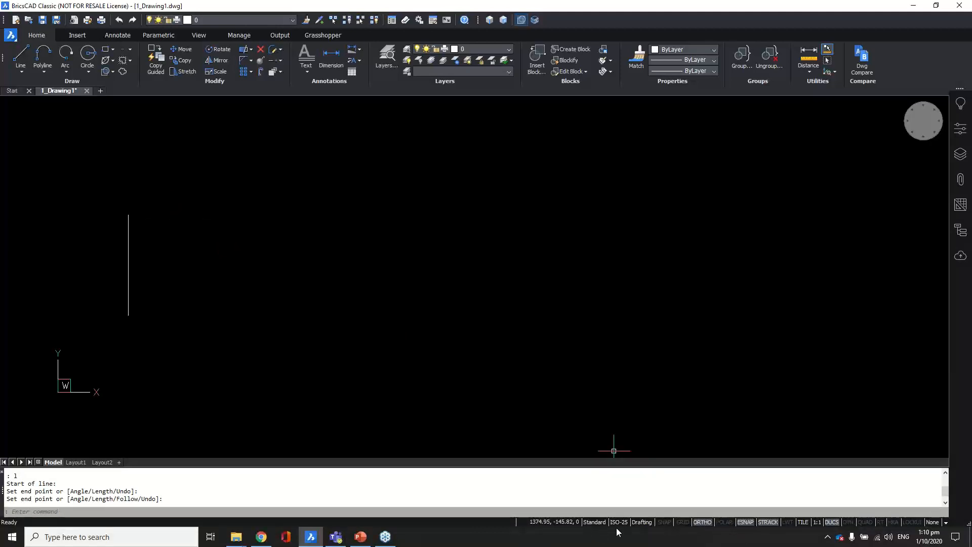
Step: With ORTHO off, draw a square with RECTANG and a circle beside it
click(703, 522)
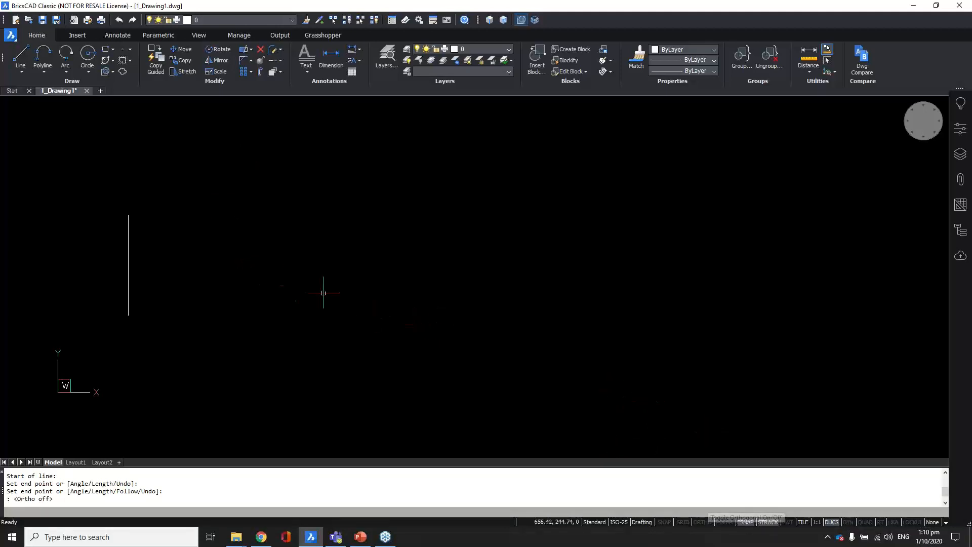
text(REC)
key(Return)
click(225, 214)
click(342, 329)
text(c)
key(Return)
click(456, 256)
click(465, 307)
Step: Draw an angled open polyline with five vertices to the right of the circle
text(pl)
key(Return)
click(559, 248)
click(608, 191)
click(706, 255)
click(672, 358)
click(600, 326)
key(Return)
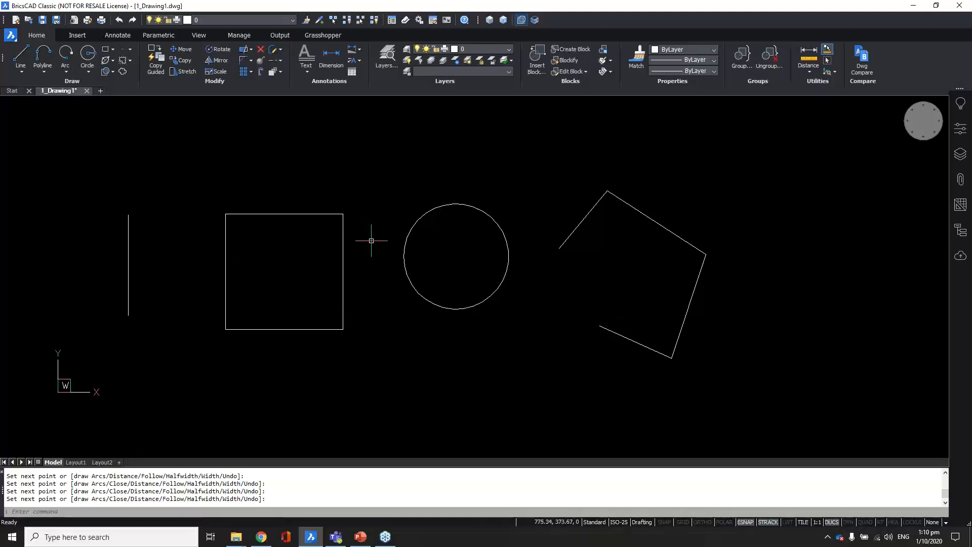
Step: Draw a five-segment zigzag line above the square, then turn on dynamic input
text(l)
key(Return)
click(273, 180)
click(333, 148)
click(375, 194)
click(391, 134)
click(448, 170)
click(478, 153)
key(Return)
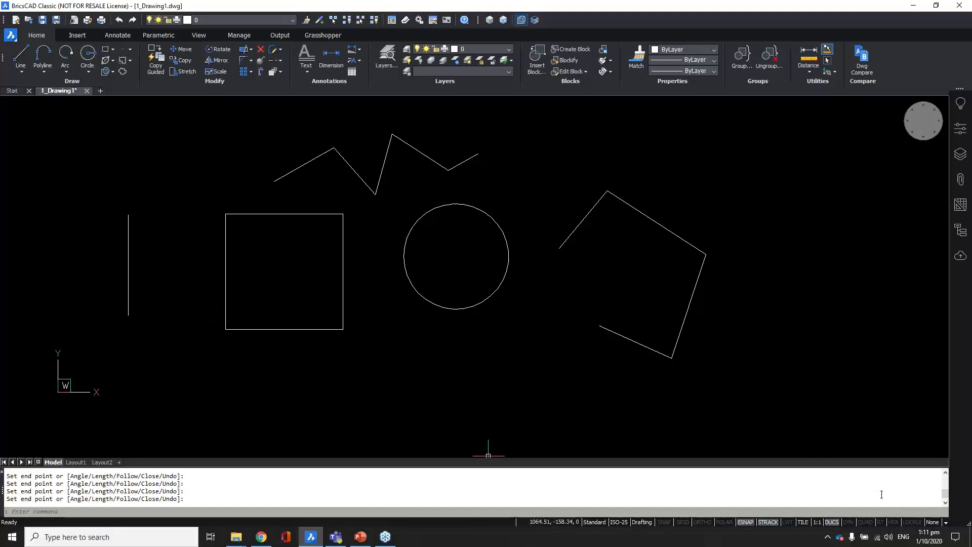
click(849, 522)
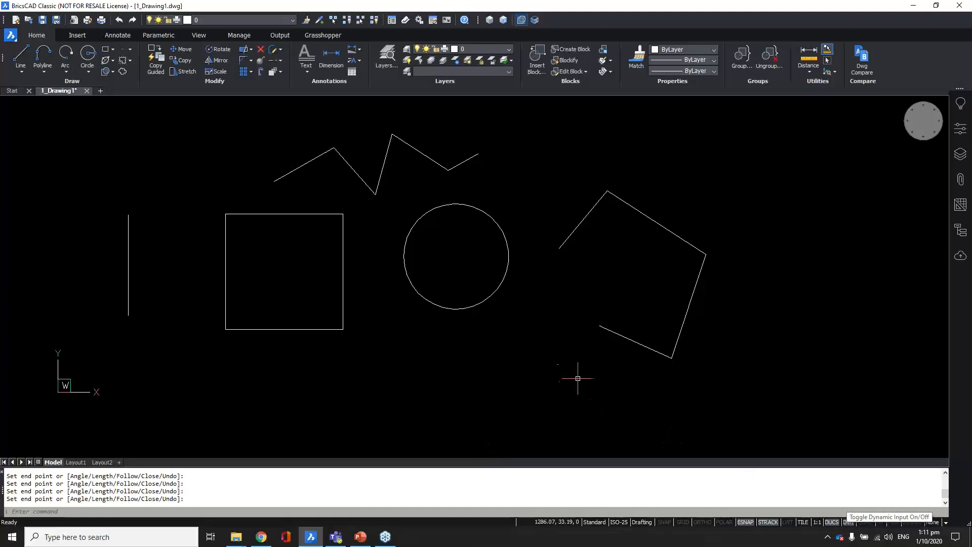
Step: Draw a rectangle from a picked corner with width 500 and height 400
scroll(236, 258, down, 3)
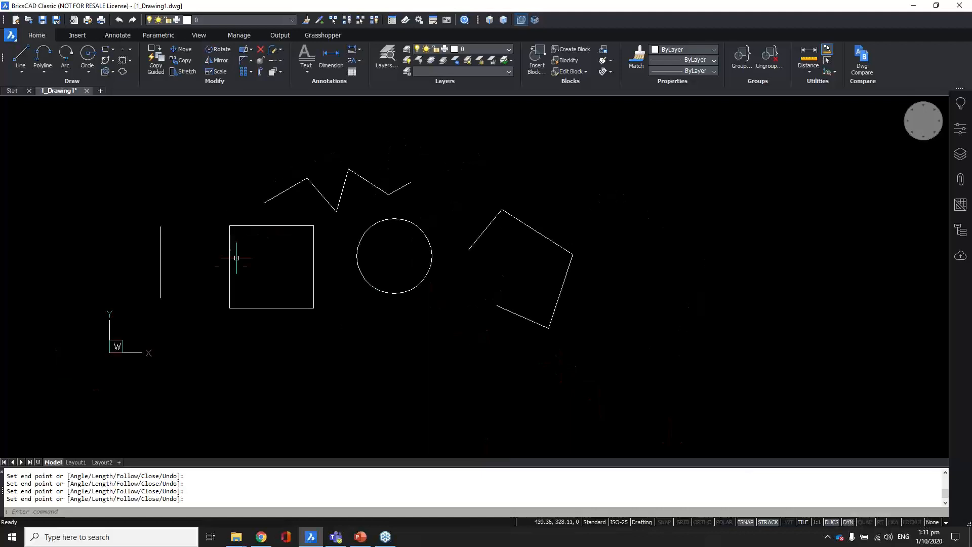
mouse_move(444, 254)
middle_down()
mouse_move(412, 283)
mouse_move(382, 276)
middle_up()
text(REC)
key(Return)
click(425, 195)
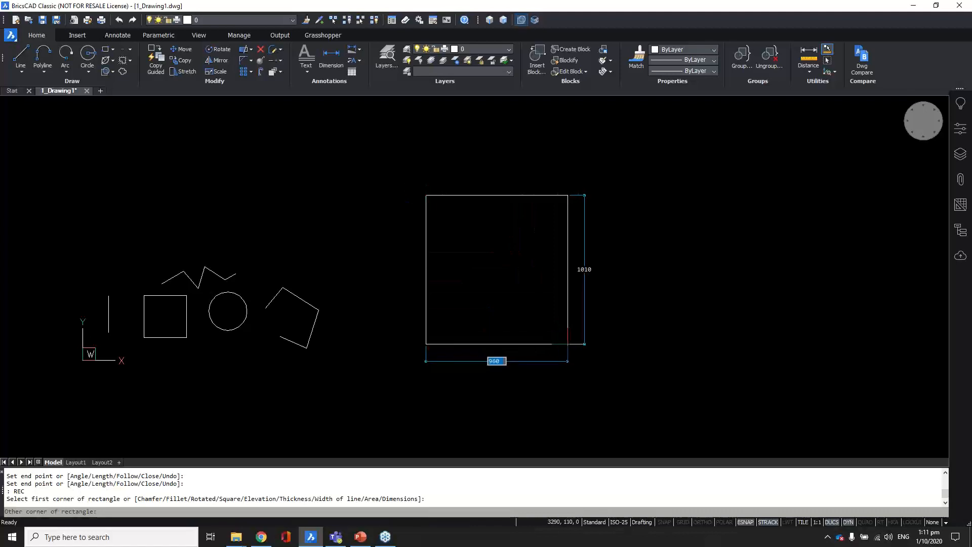
scroll(575, 326, down, 2)
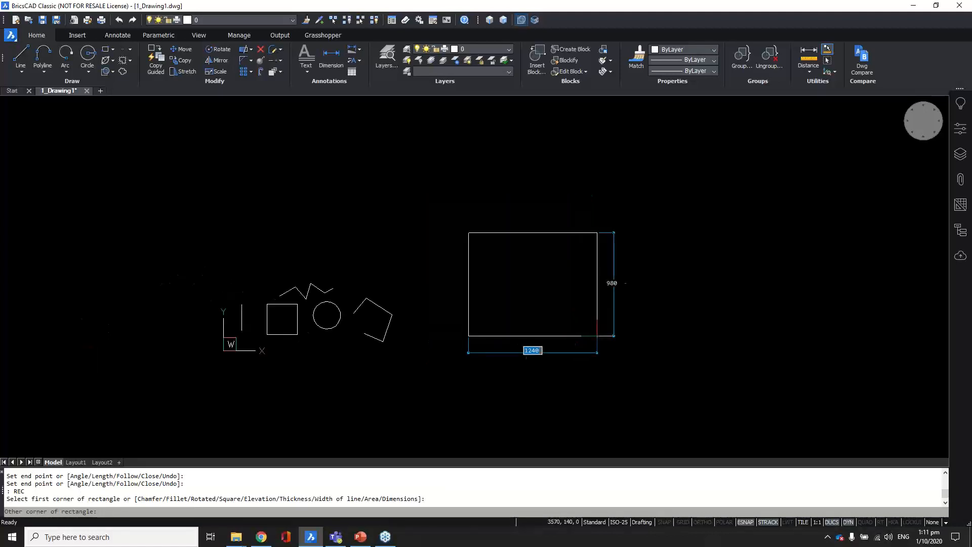
scroll(514, 314, down, 1)
scroll(544, 331, up, 1)
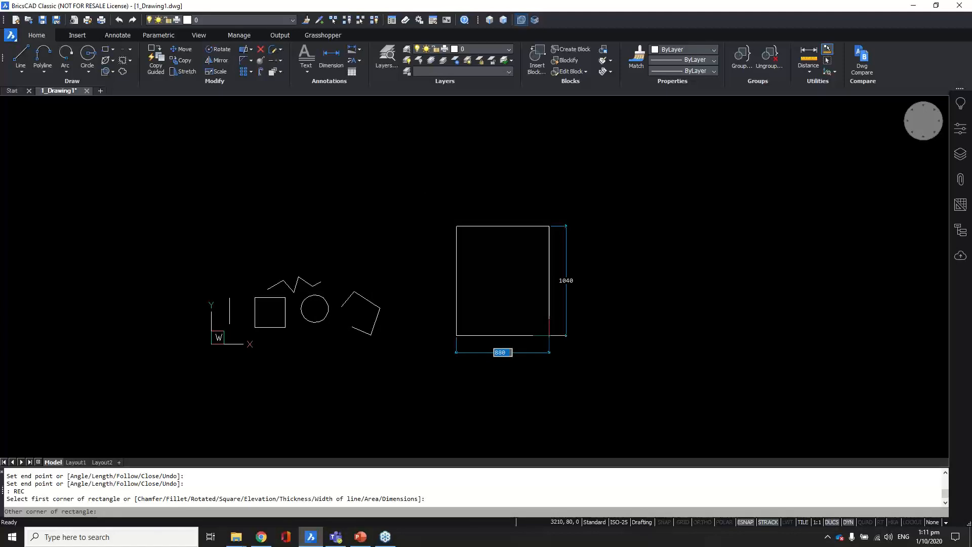
text(500)
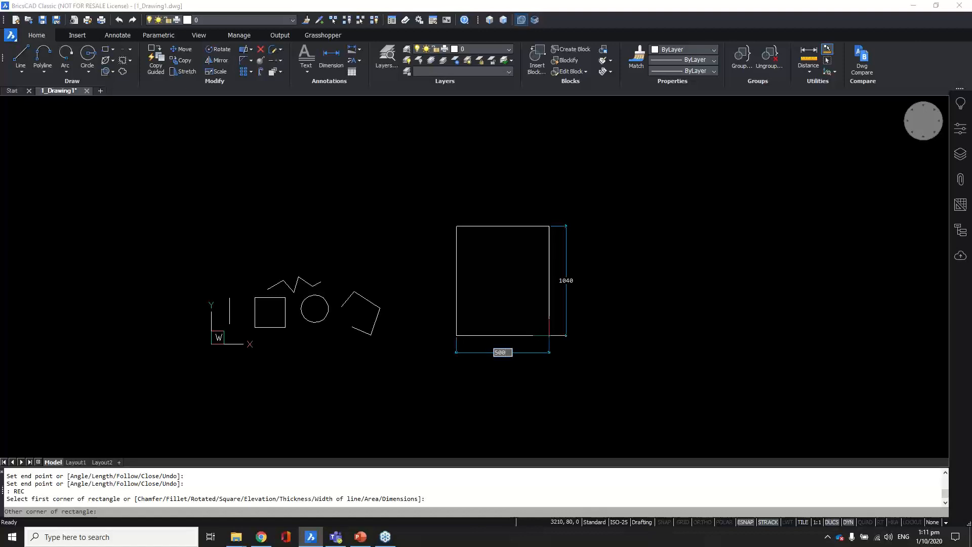
key(Tab)
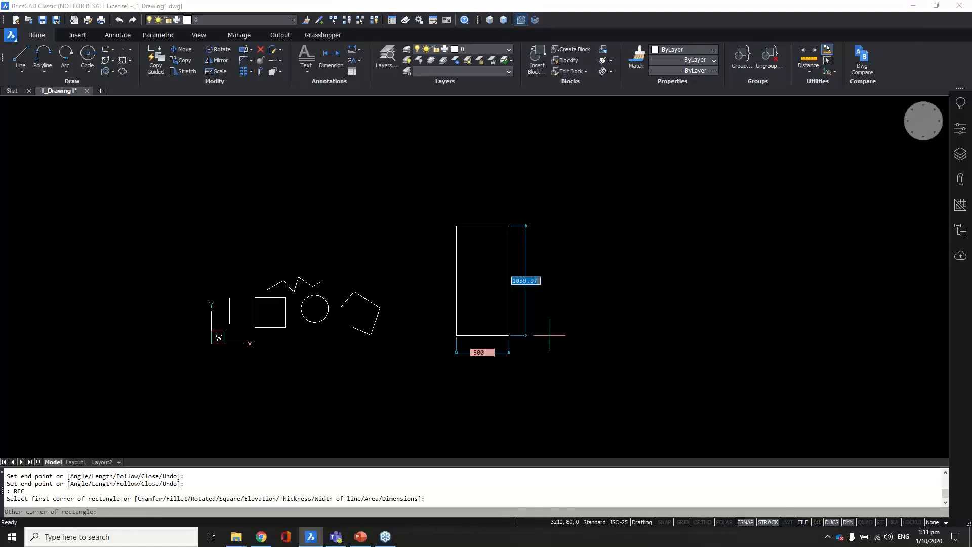
text(400)
key(Return)
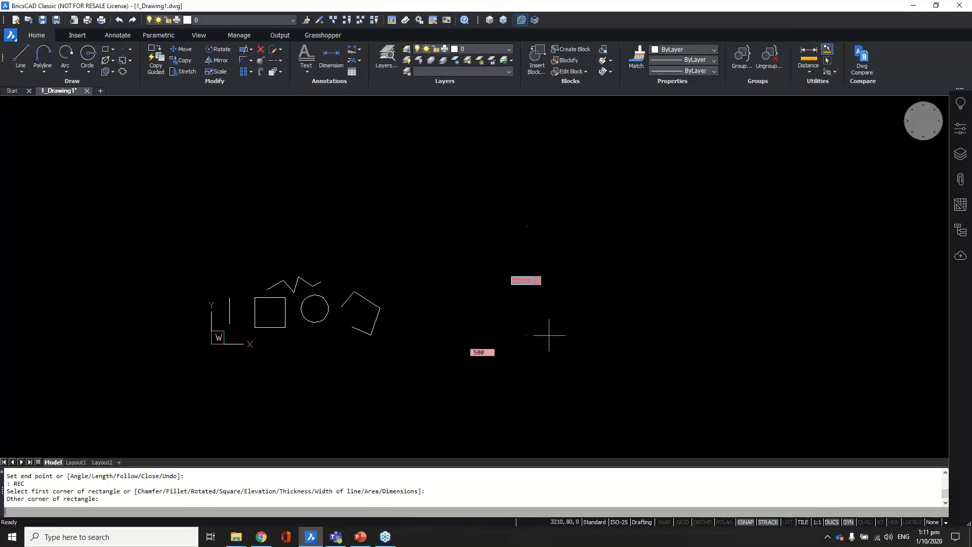
scroll(499, 238, up, 1)
scroll(499, 238, up, 3)
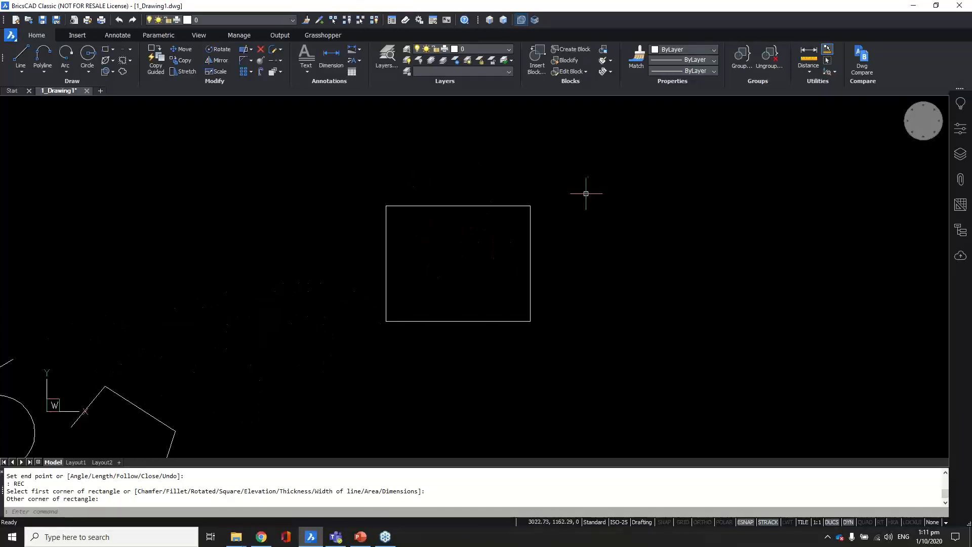
Step: Turn off selection modes and draw one slanted line right of the rectangle
click(522, 20)
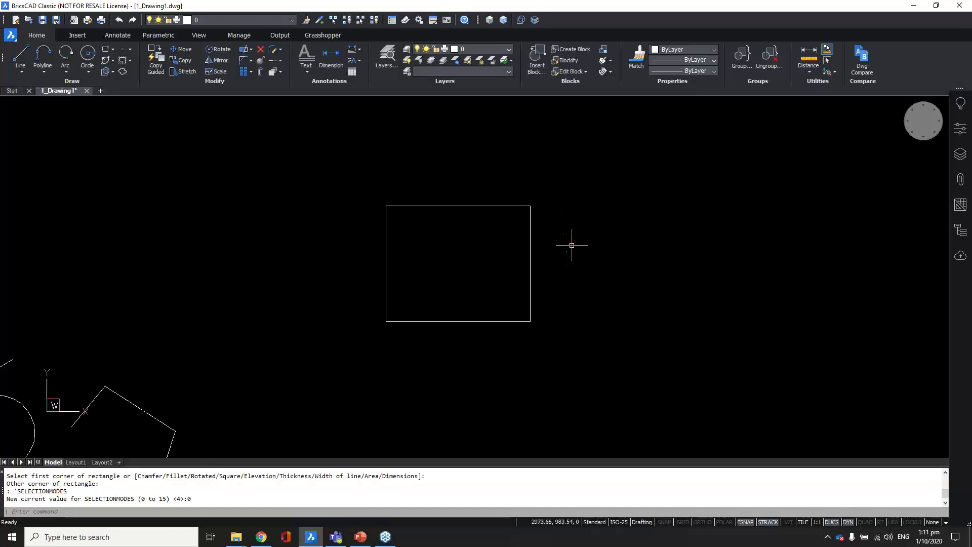
text(l)
key(Return)
click(582, 189)
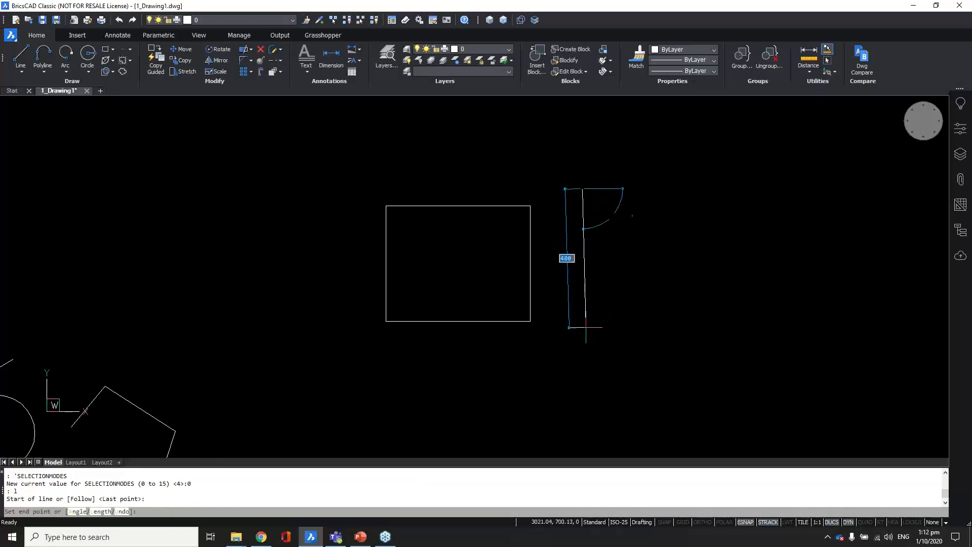
click(701, 522)
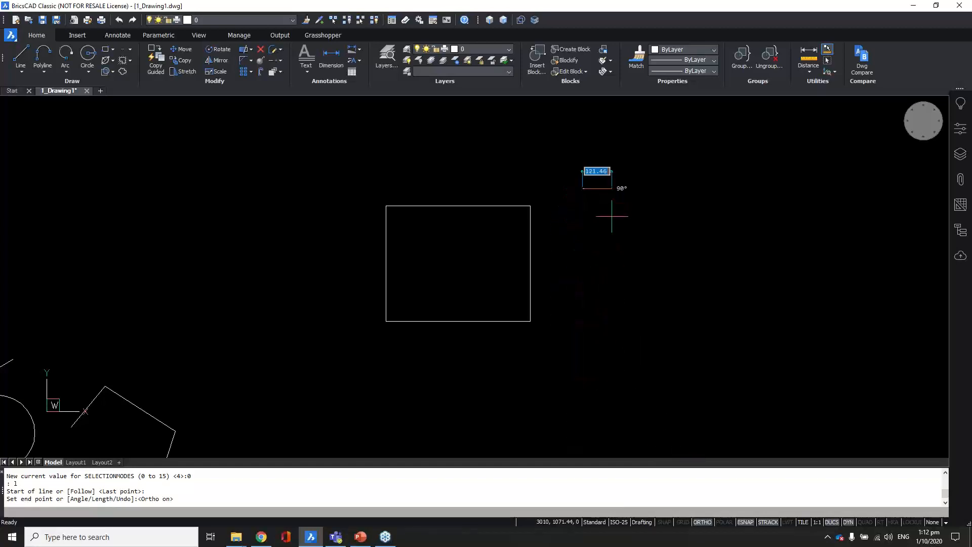
click(702, 522)
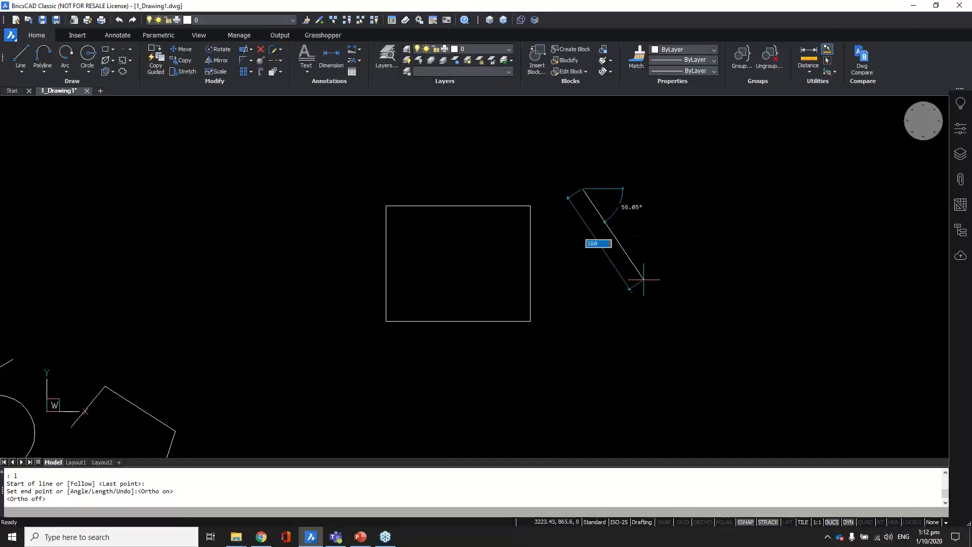
click(635, 261)
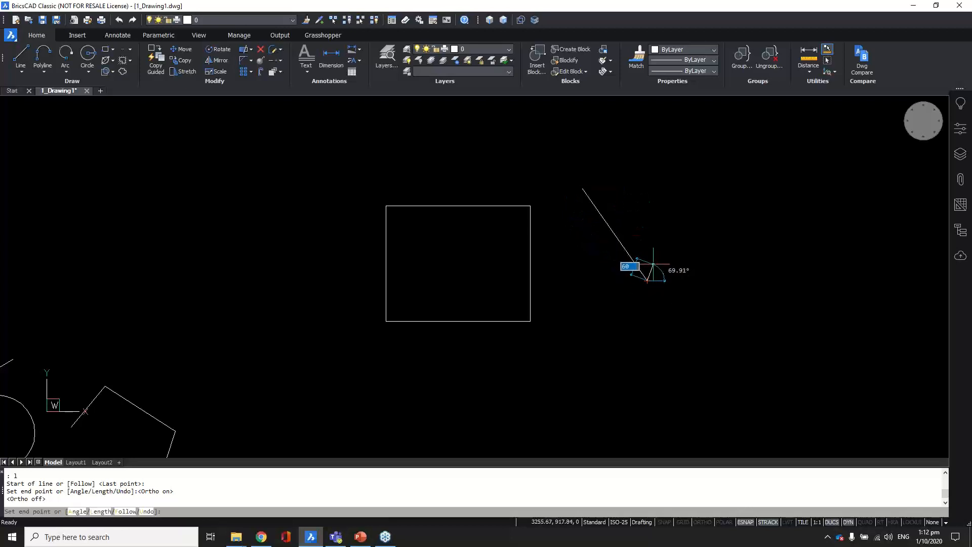
key(Return)
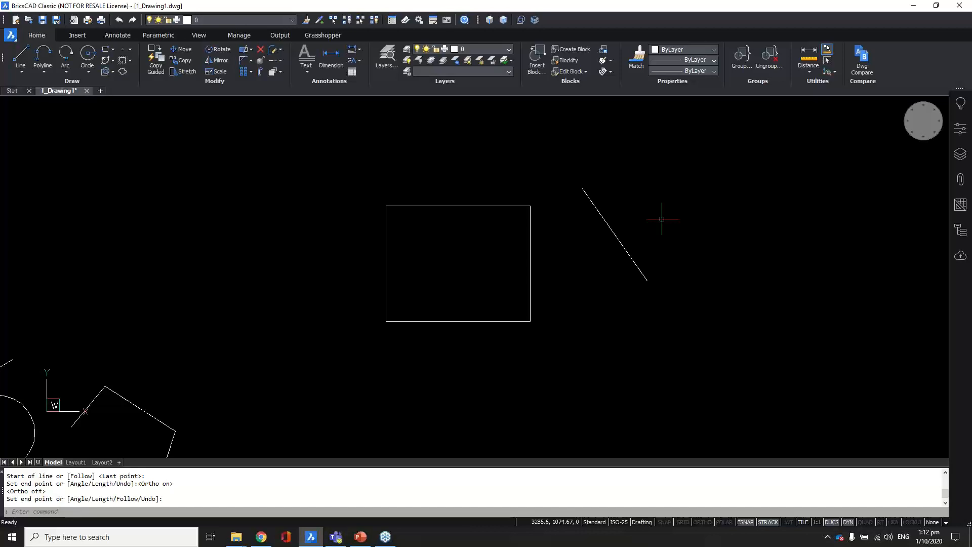
Step: Zoom and pan to centre the rectangle and slanted line, previewing the rectangle's quick properties
scroll(560, 260, down, 2)
mouse_move(639, 206)
middle_down()
mouse_move(583, 223)
mouse_move(572, 215)
middle_up()
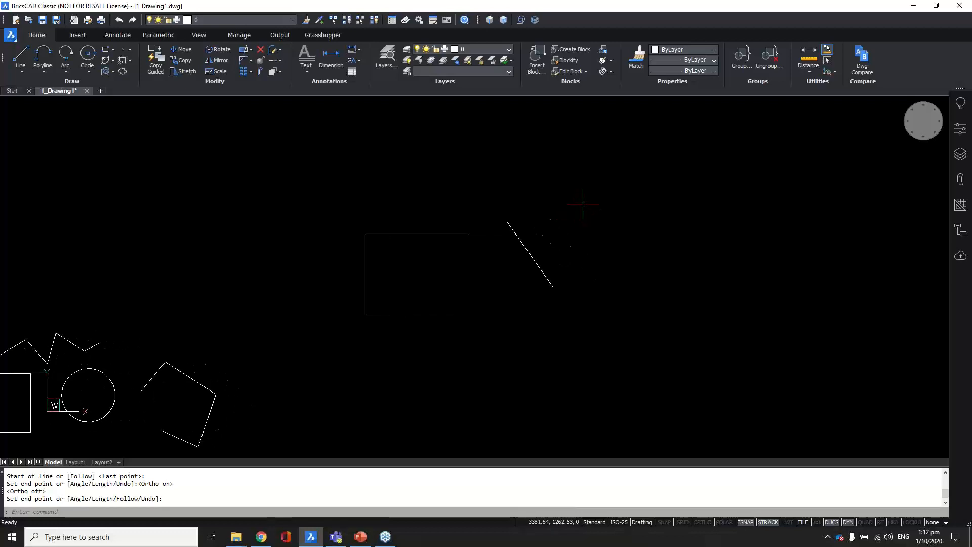
scroll(397, 256, up, 2)
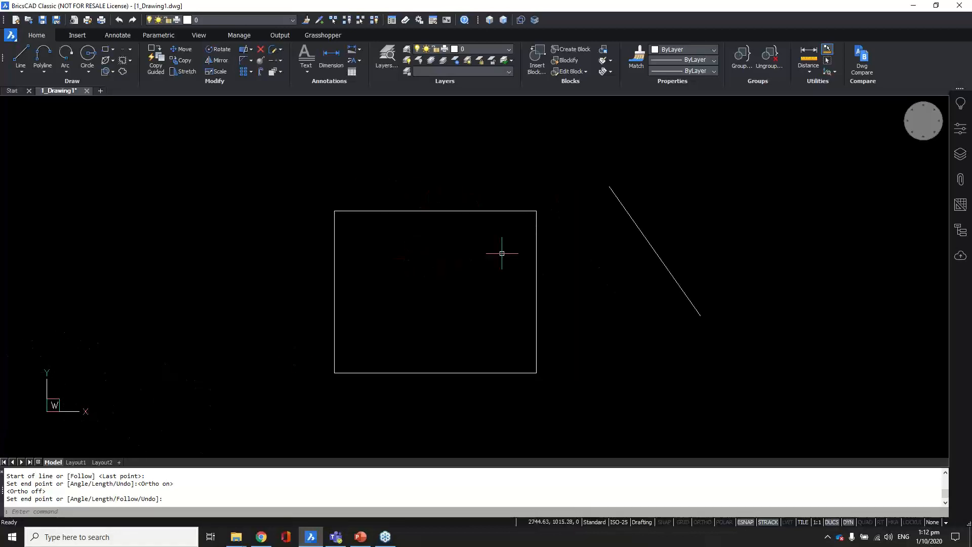
middle_drag(495, 324, 502, 326)
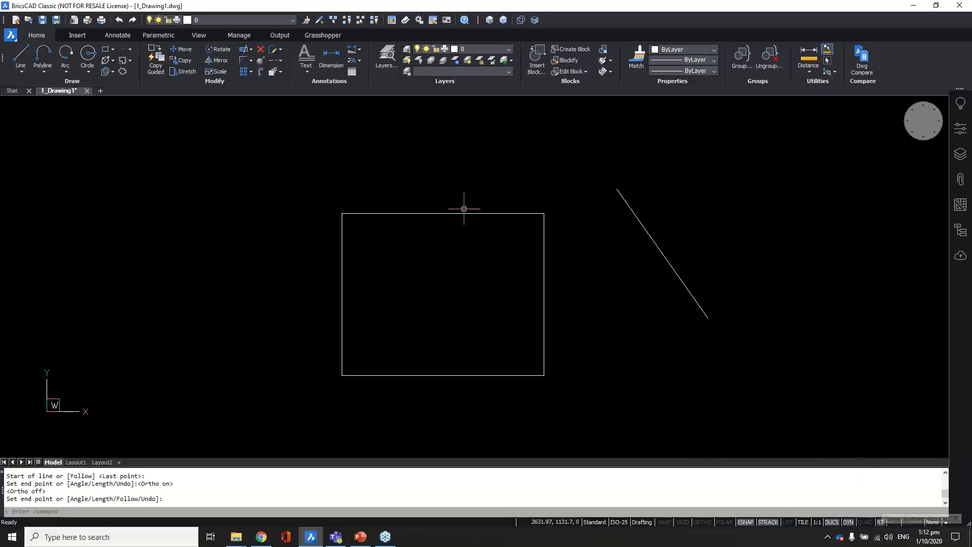
mouse_move(463, 212)
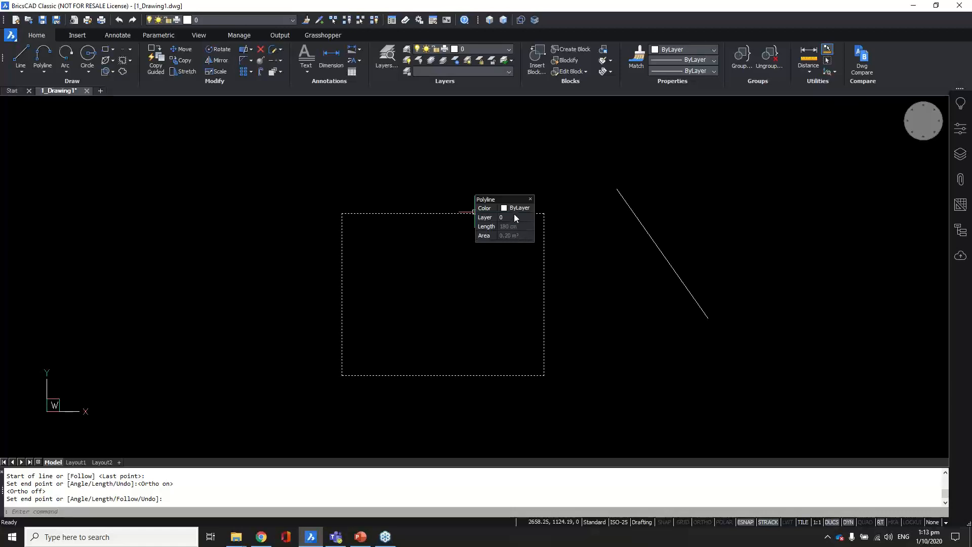
key(Escape)
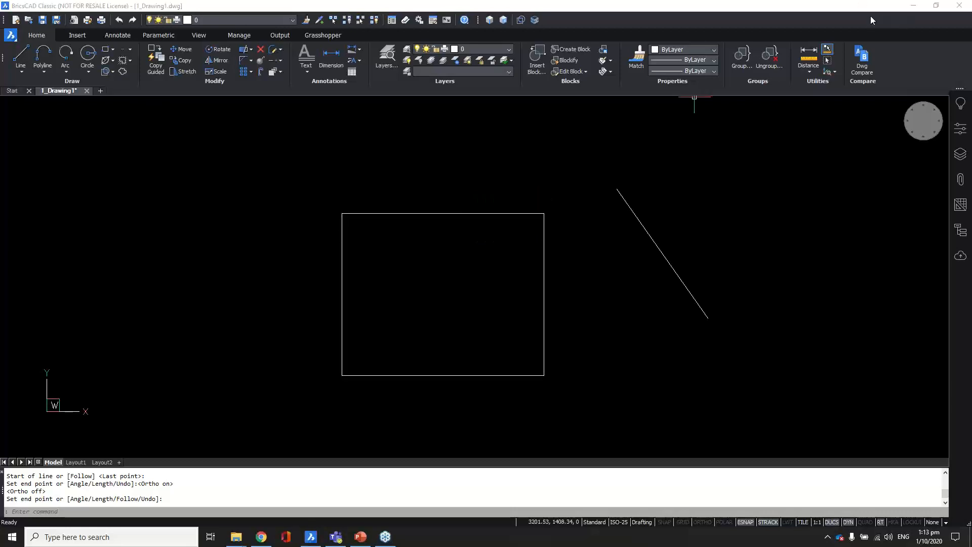
Step: Inspect the rectangle via the Properties panel, then enable the Hotkey Assistant (HKA)
click(961, 128)
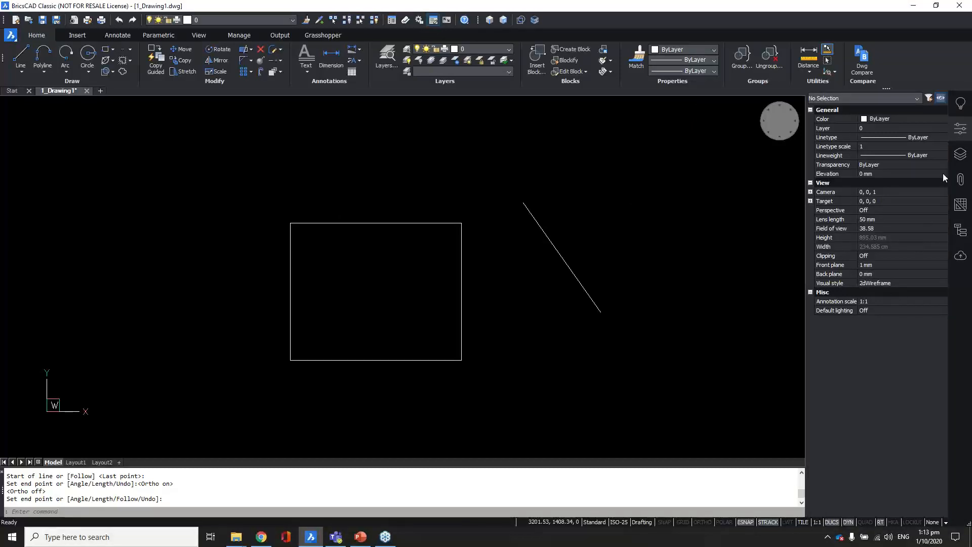
click(964, 132)
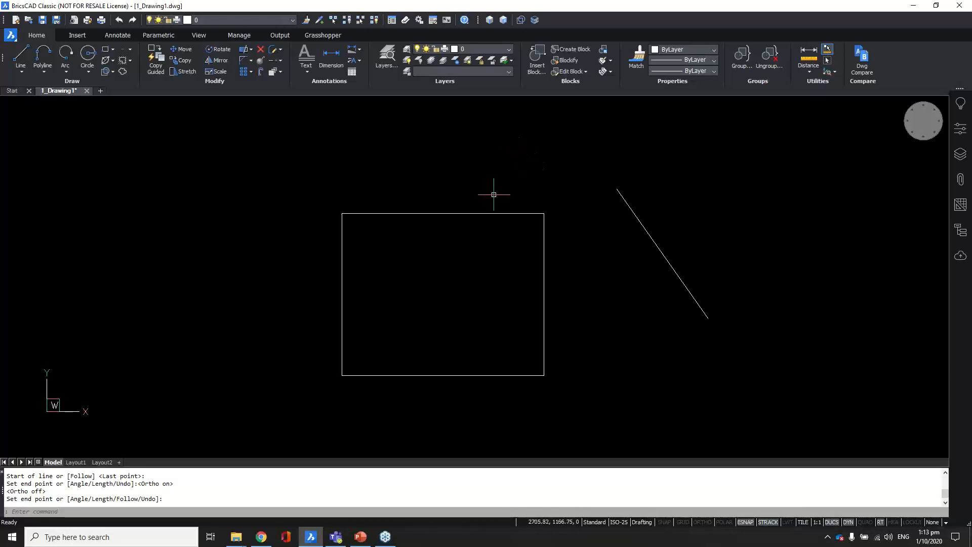
click(479, 212)
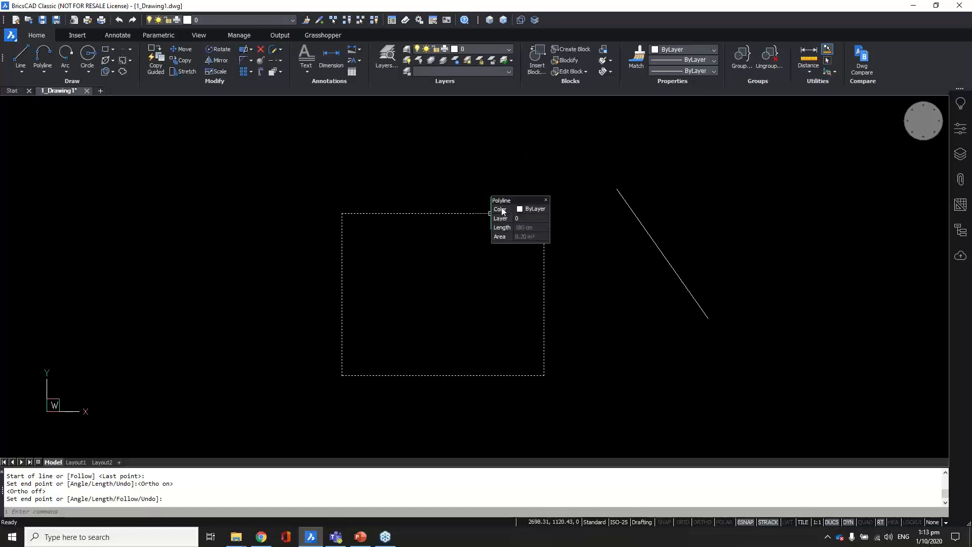
key(Escape)
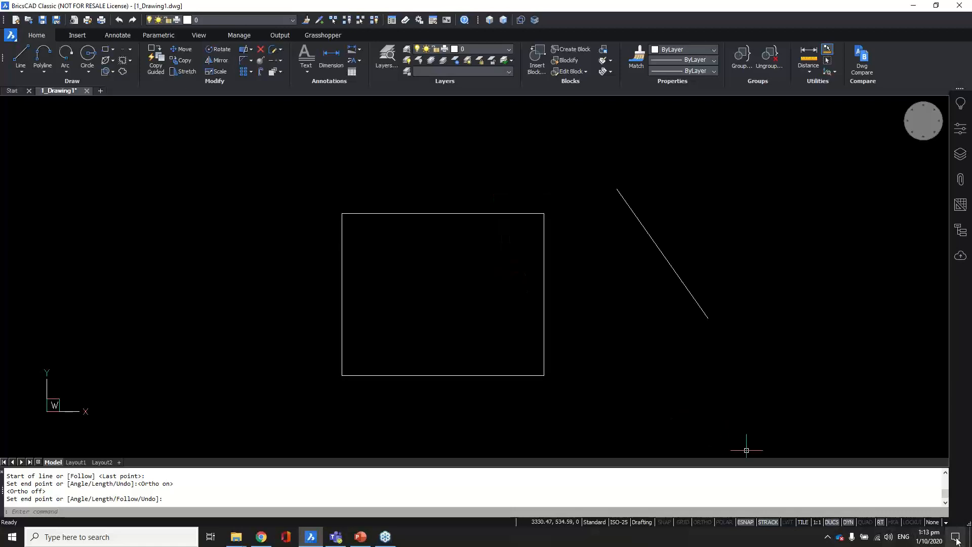
click(894, 522)
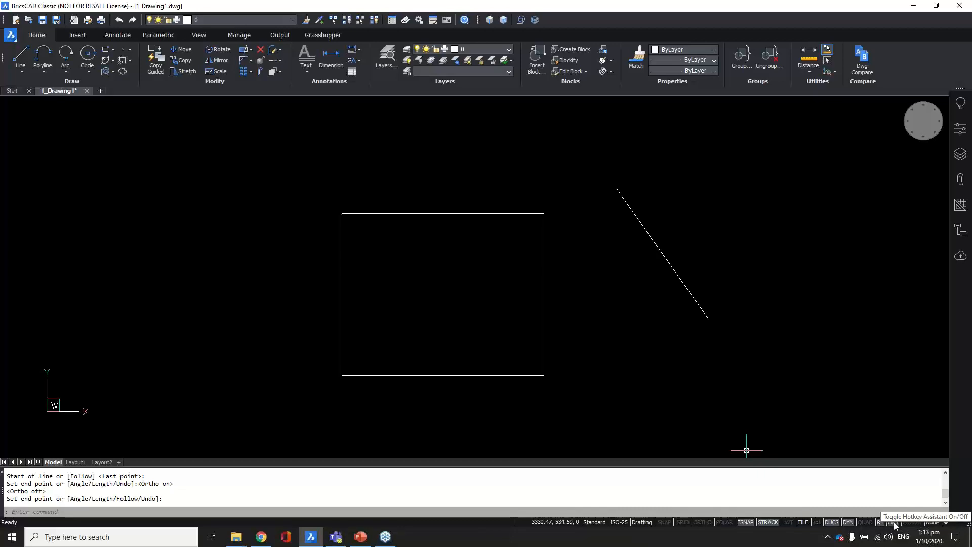
mouse_move(488, 375)
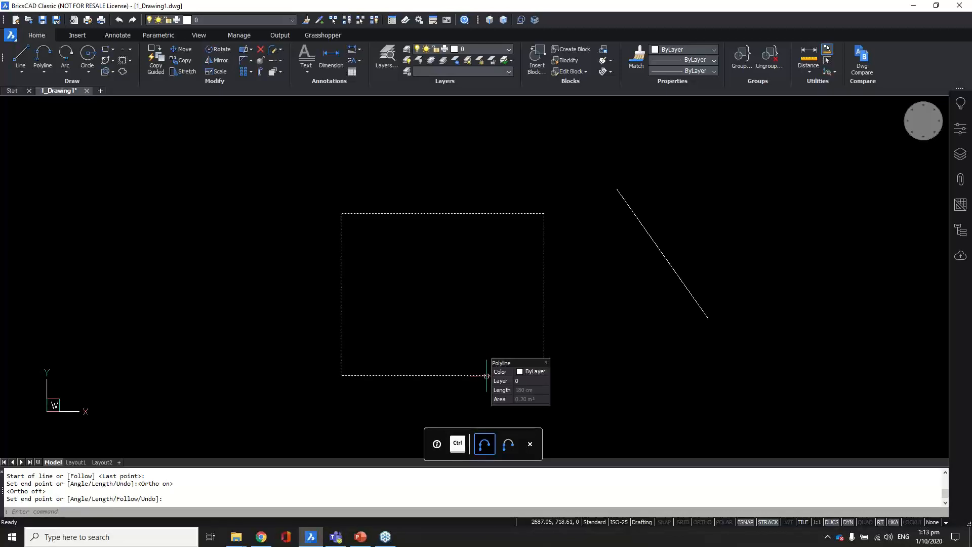
Step: Window-select the 500 by 400 rectangle and start Offset with O
key(ctrl)
key(ctrl)
key(ctrl)
key(ctrl)
key(ctrl)
key(ctrl)
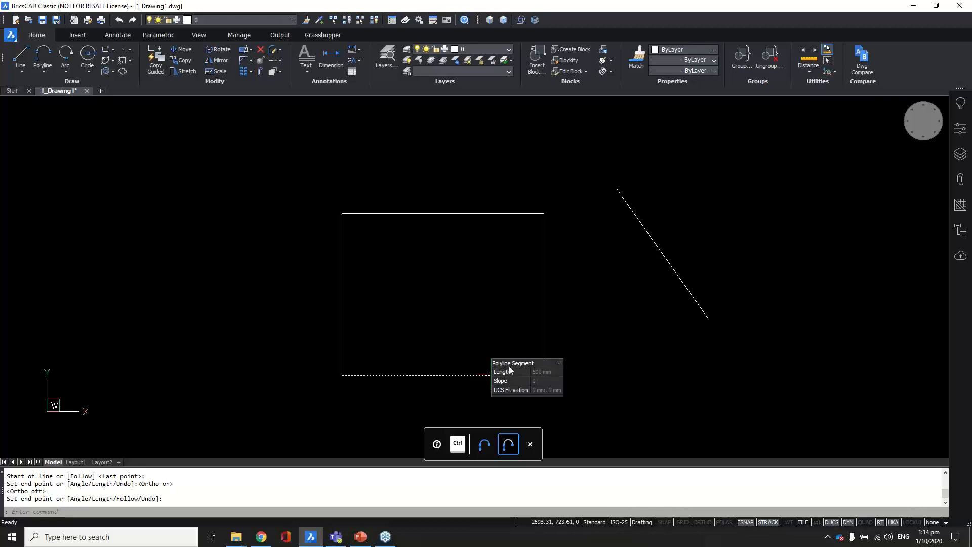
key(Escape)
click(471, 189)
click(440, 253)
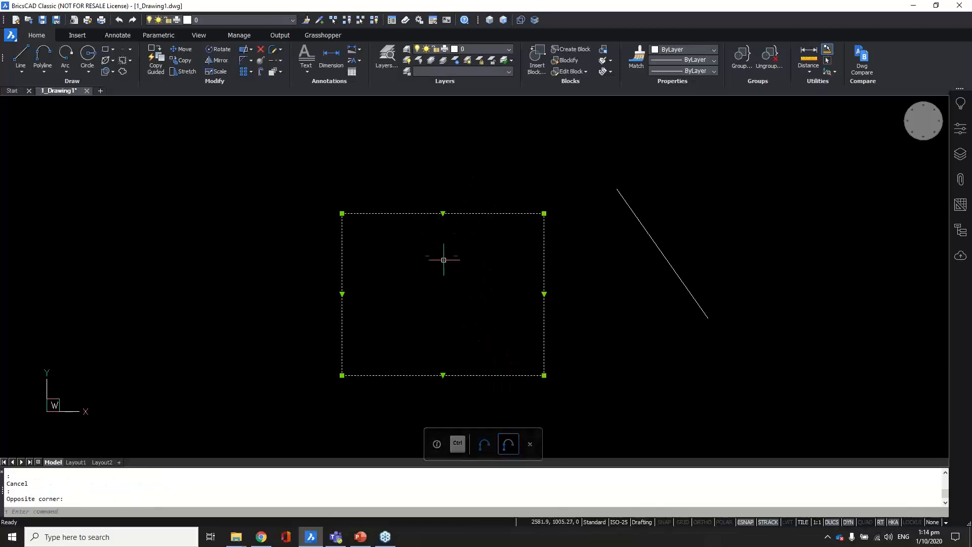
text(o)
key(Return)
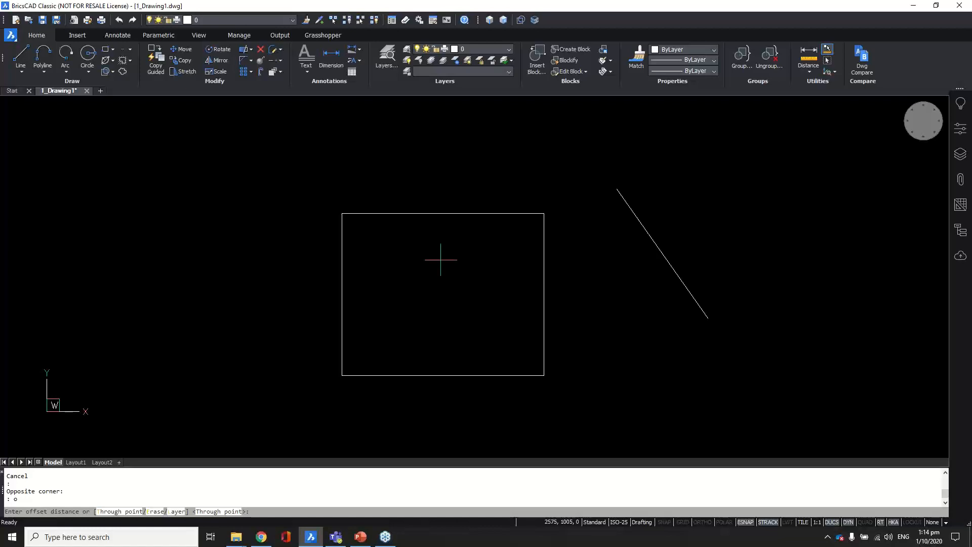
Step: Offset the rectangle 100 units inward to create an inner copy
text(00)
key(Return)
click(442, 258)
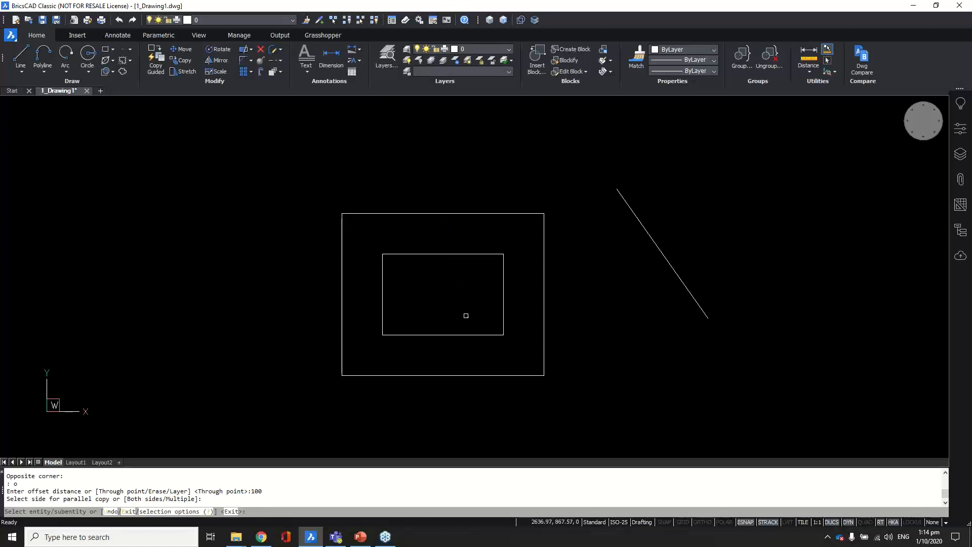
key(Return)
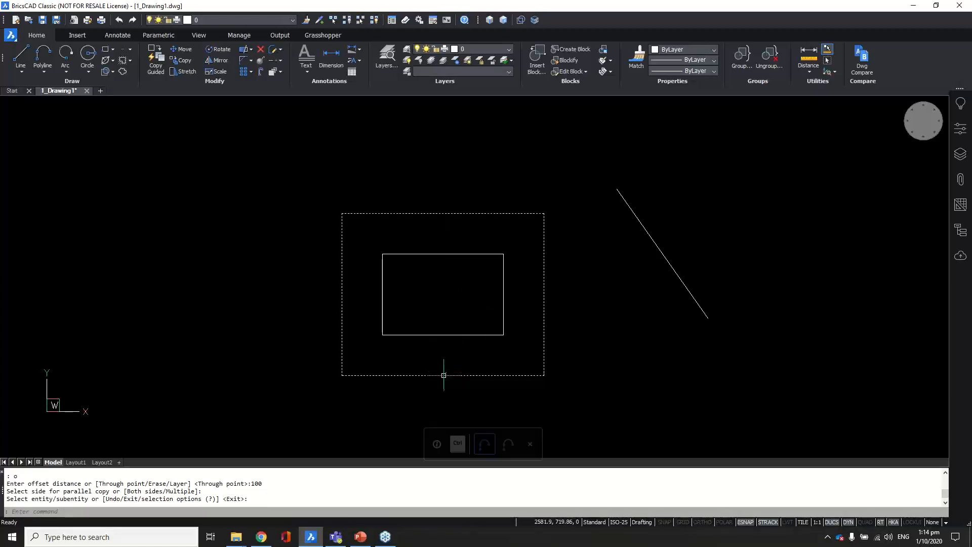
Step: Use Ctrl cycling to pick the outer bottom edge and inner rectangle, then clear the selection
mouse_move(444, 375)
key(ctrl)
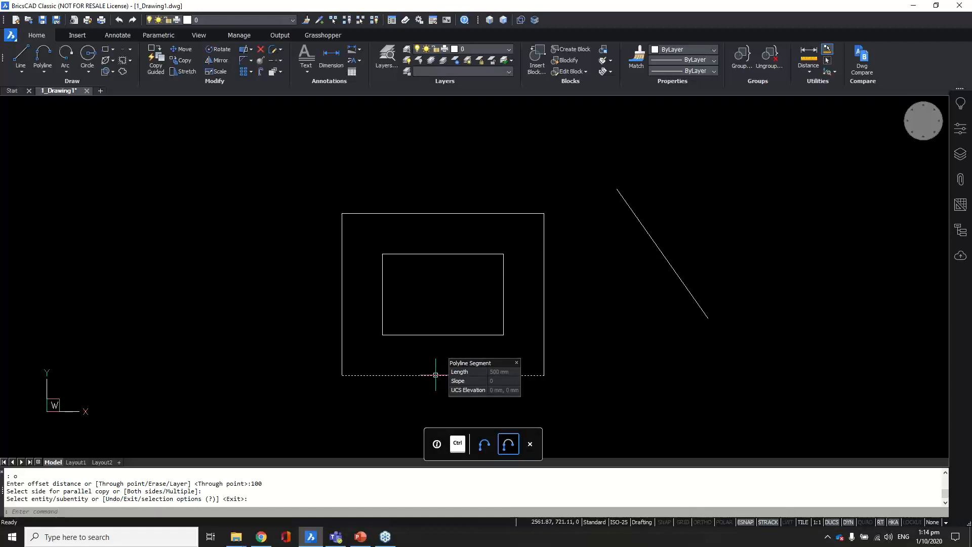
click(440, 375)
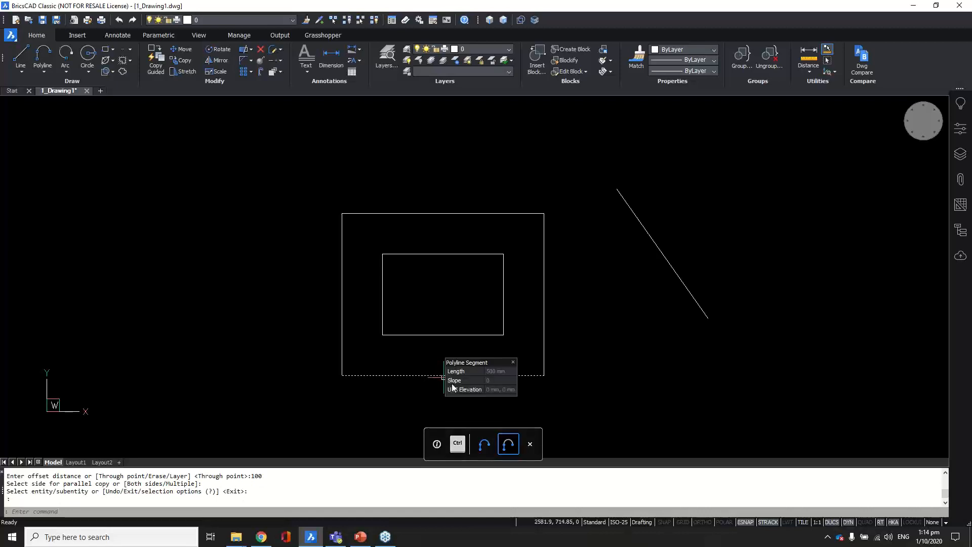
click(439, 334)
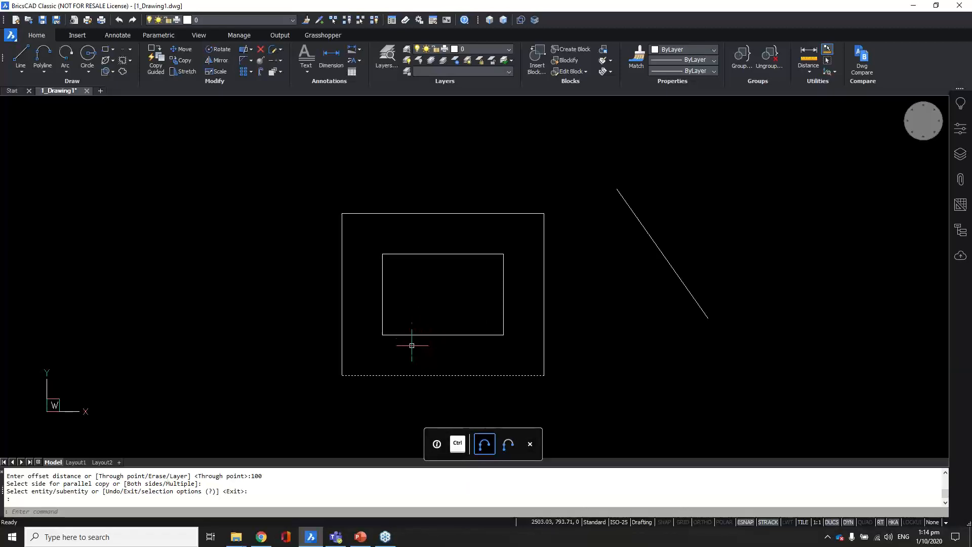
key(Escape)
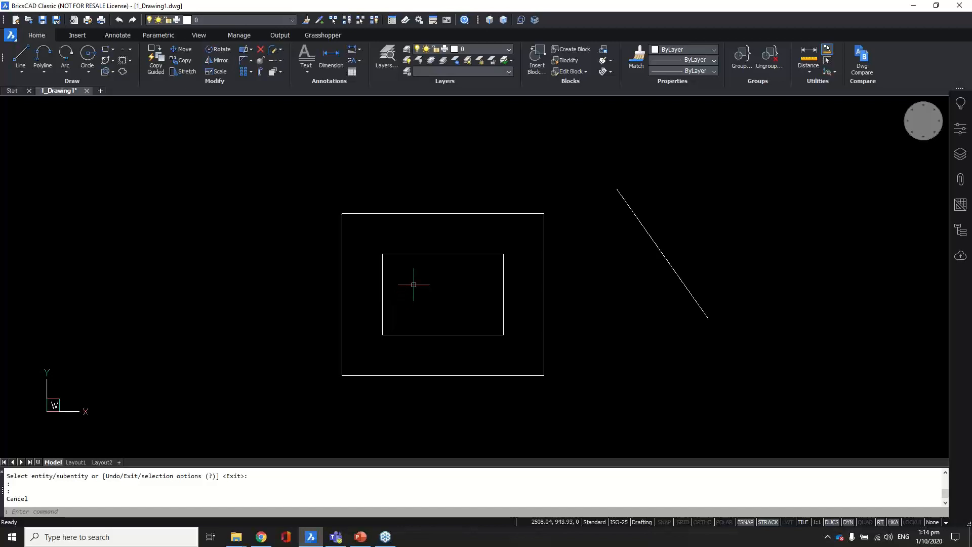
scroll(396, 293, down, 2)
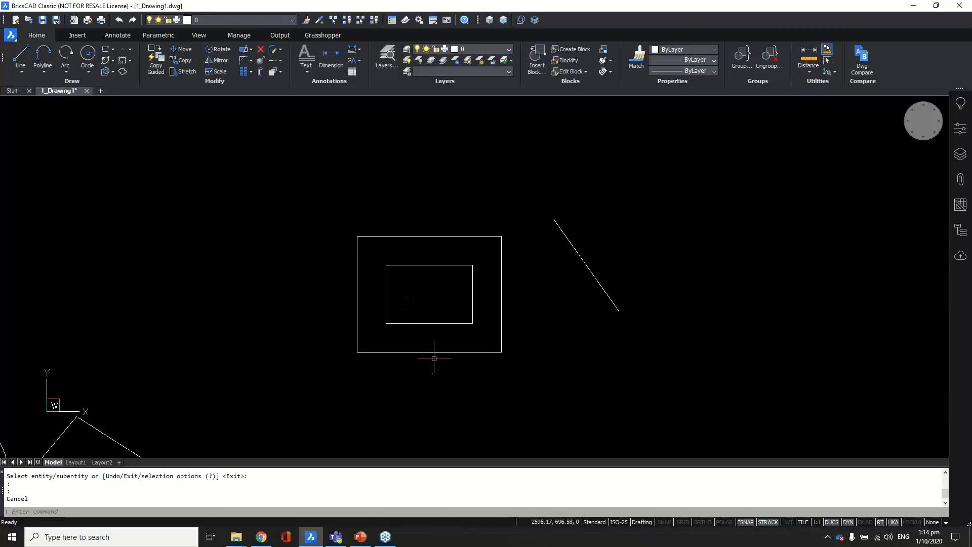
click(419, 351)
scroll(419, 352, up, 1)
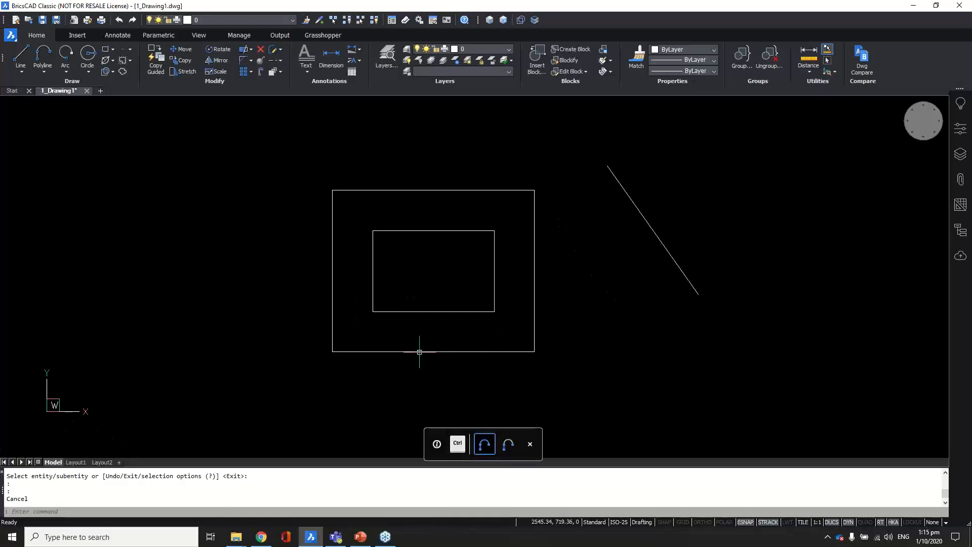
key(ctrl)
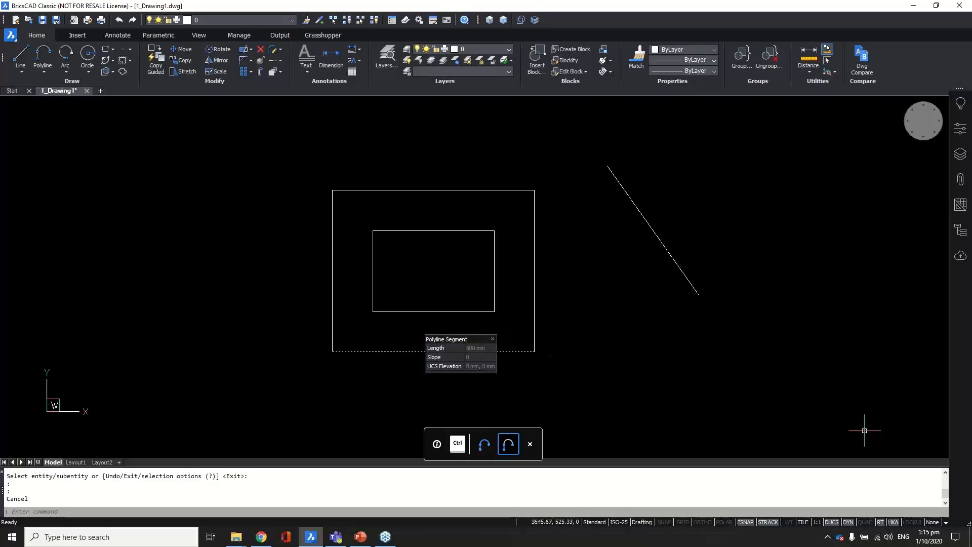
click(865, 522)
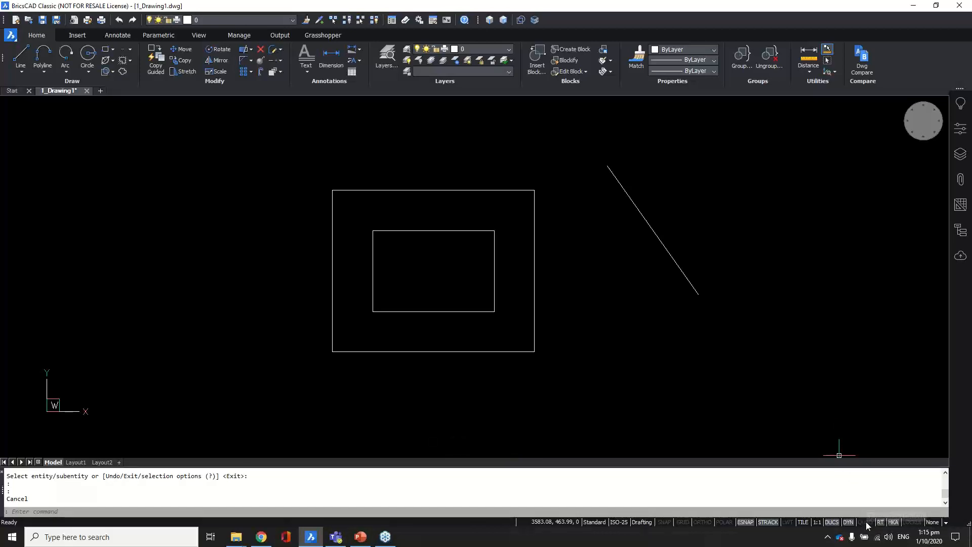
click(865, 523)
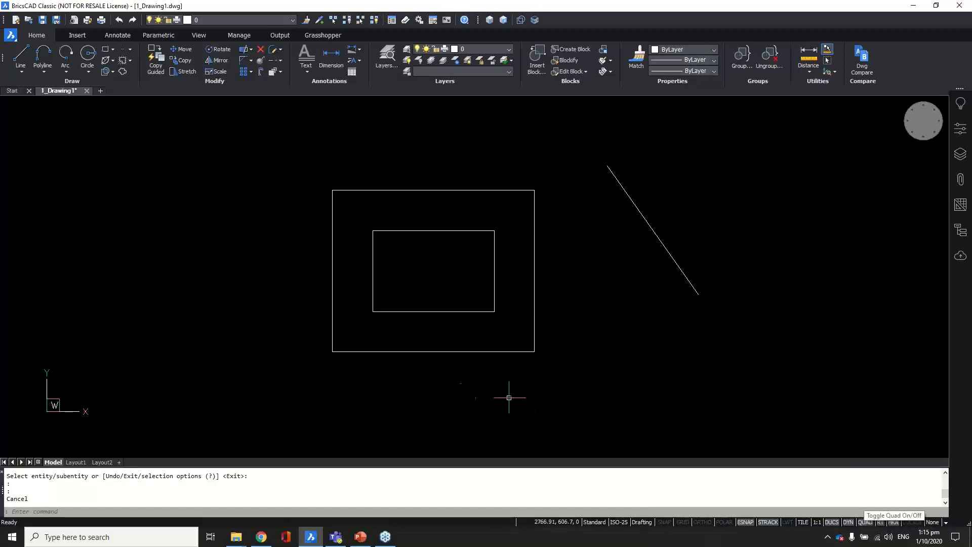
mouse_move(505, 351)
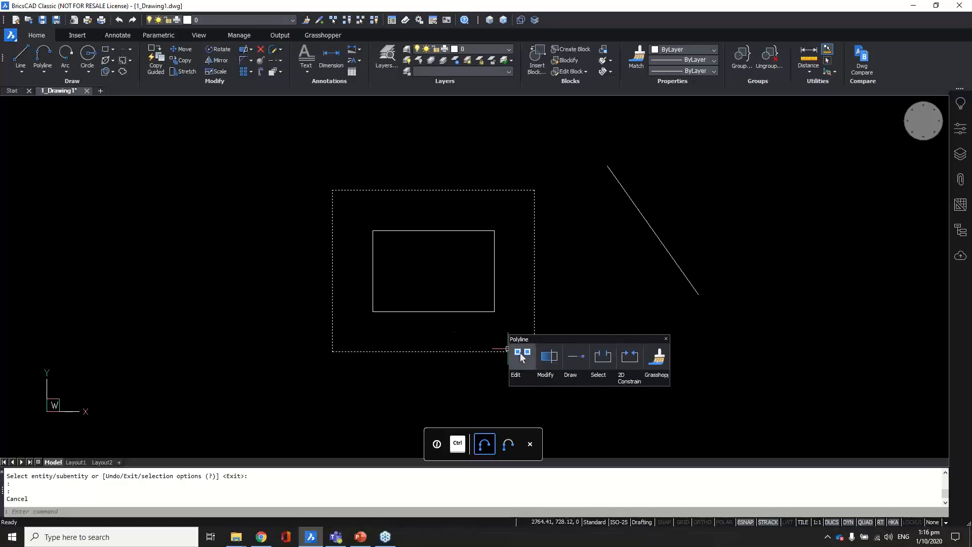
Step: Add a vertex on the outer rectangle's bottom edge with ortho on, entering 100
key(Escape)
mouse_move(469, 349)
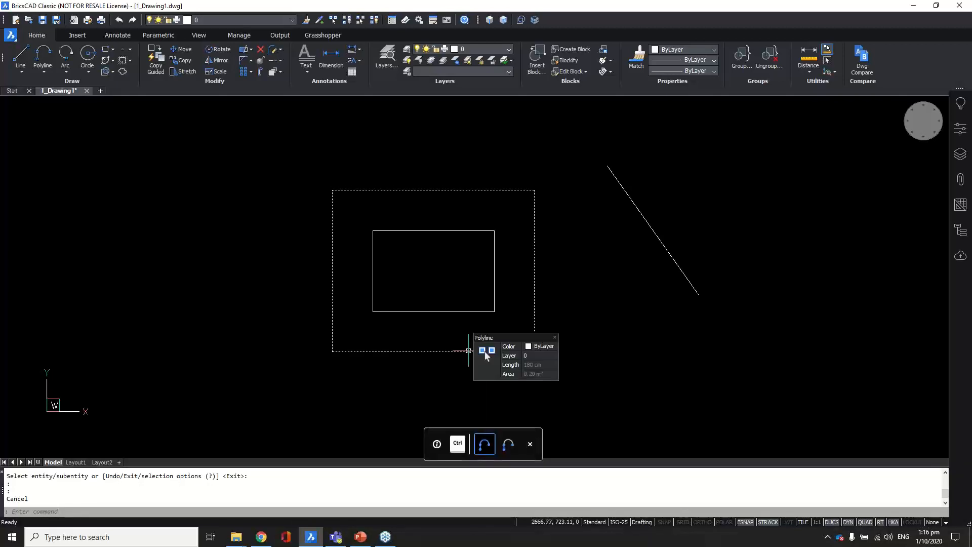
key(ctrl)
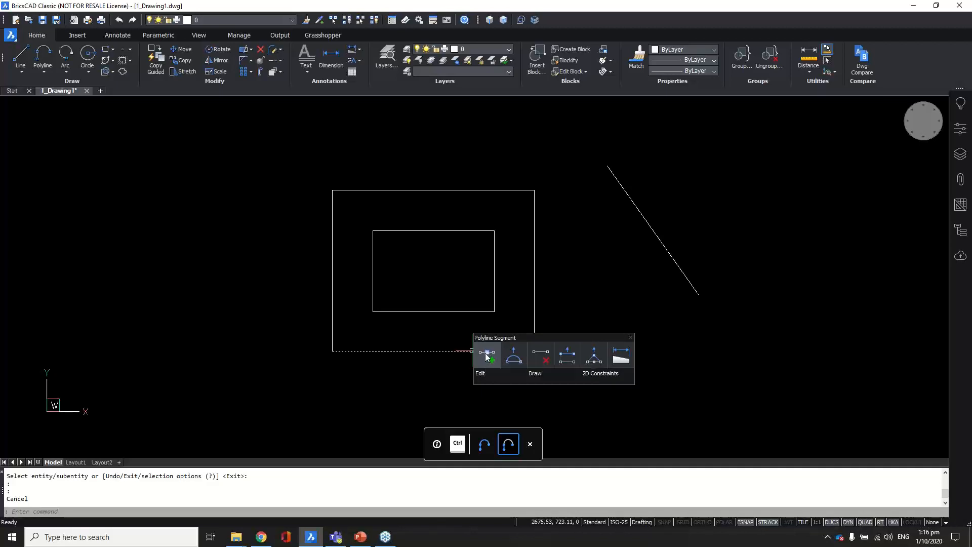
click(488, 353)
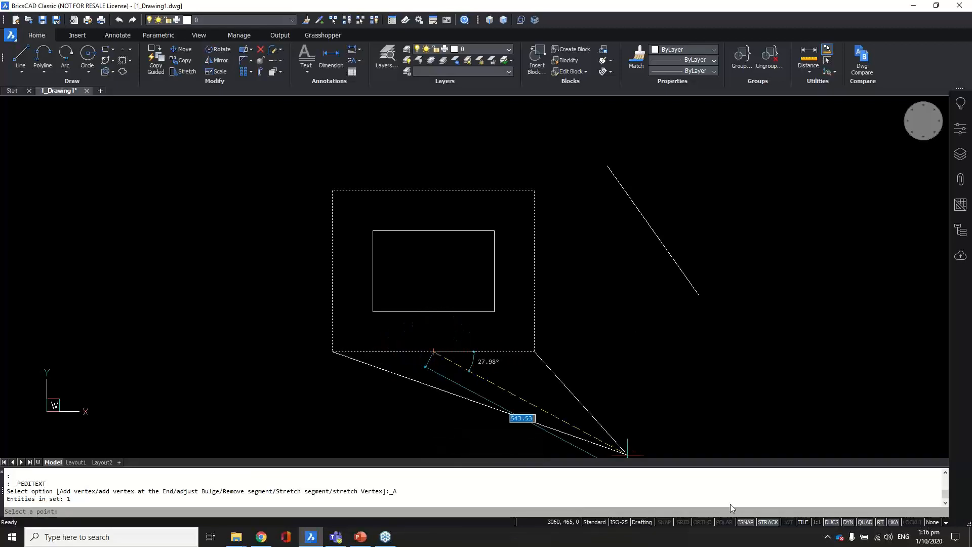
click(708, 521)
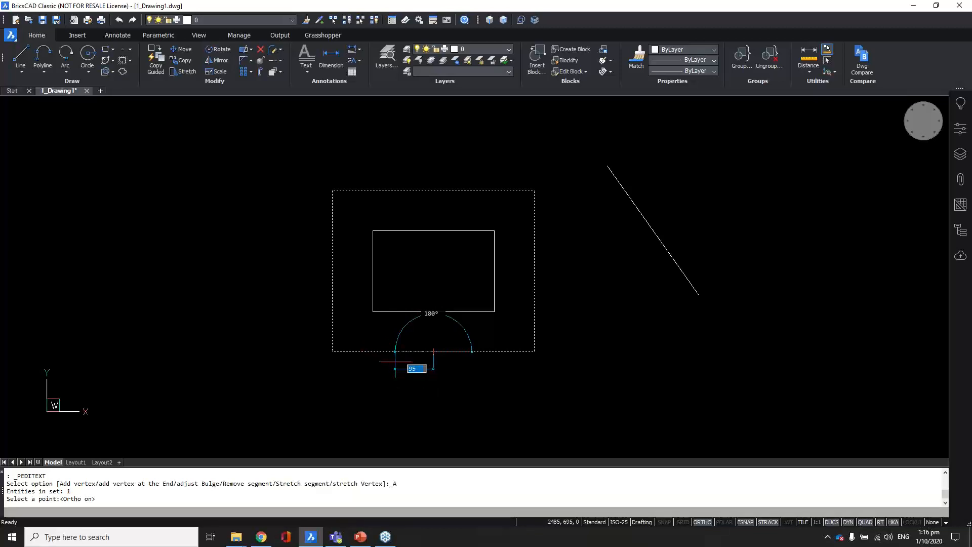
text(100)
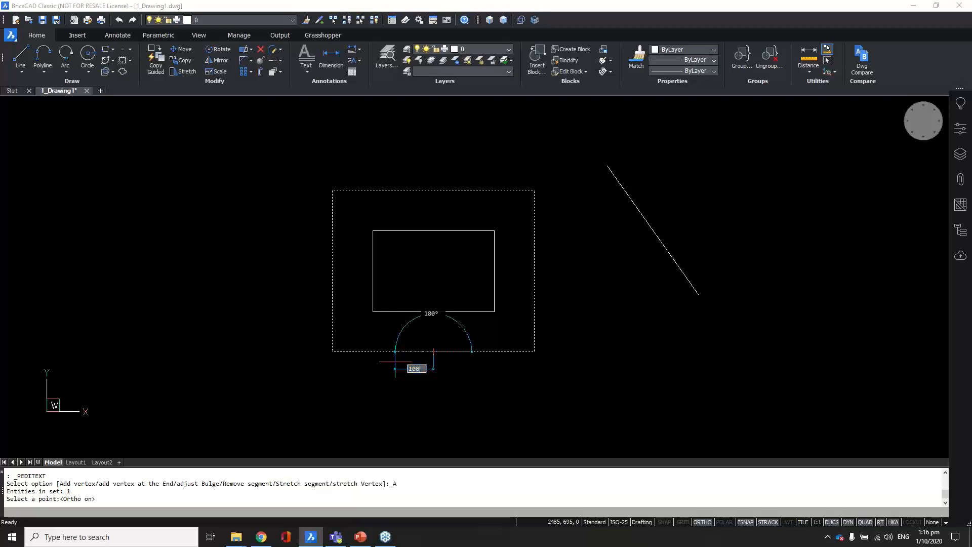
key(Return)
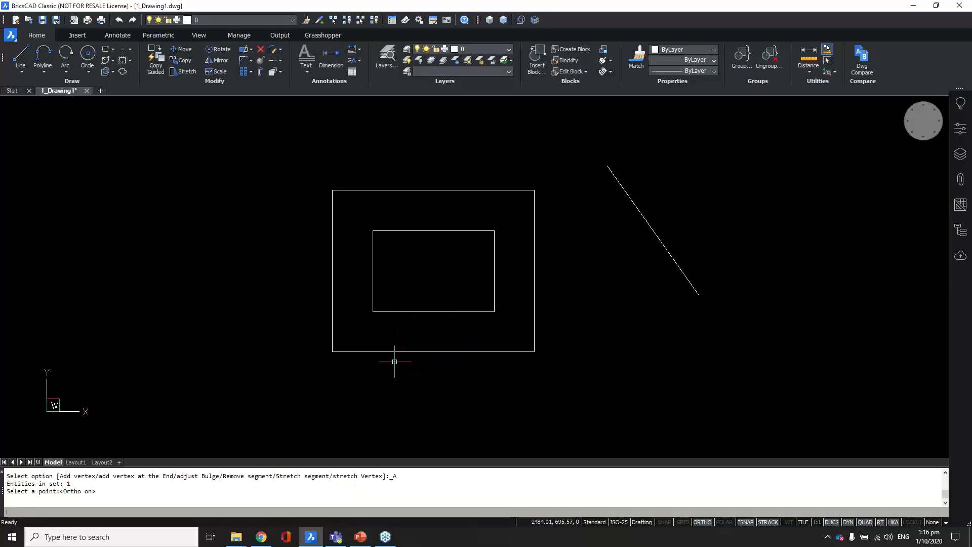
click(400, 351)
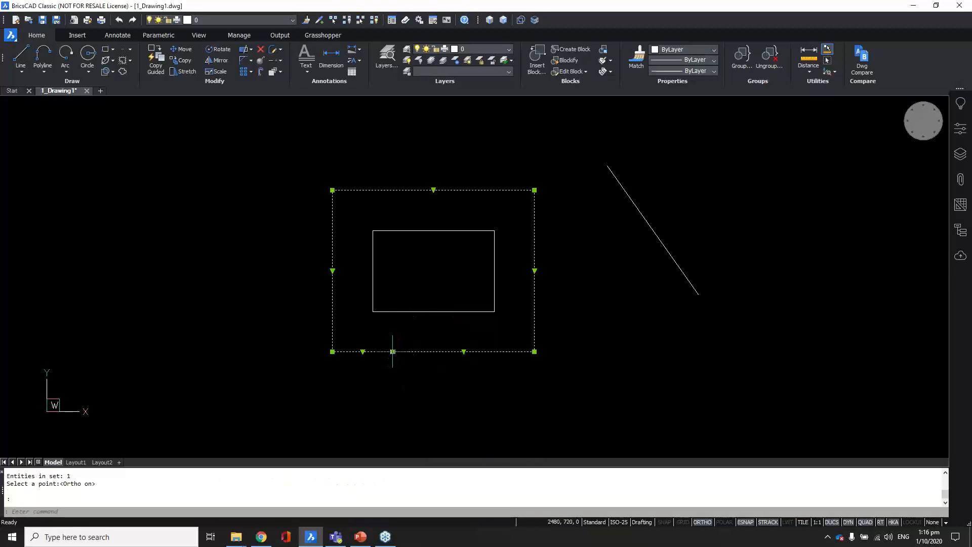
click(393, 352)
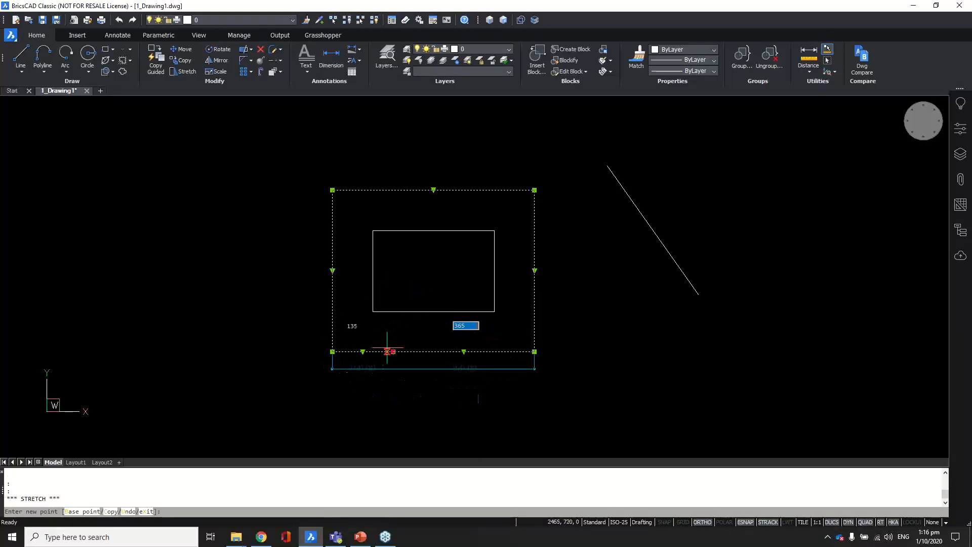
key(Escape)
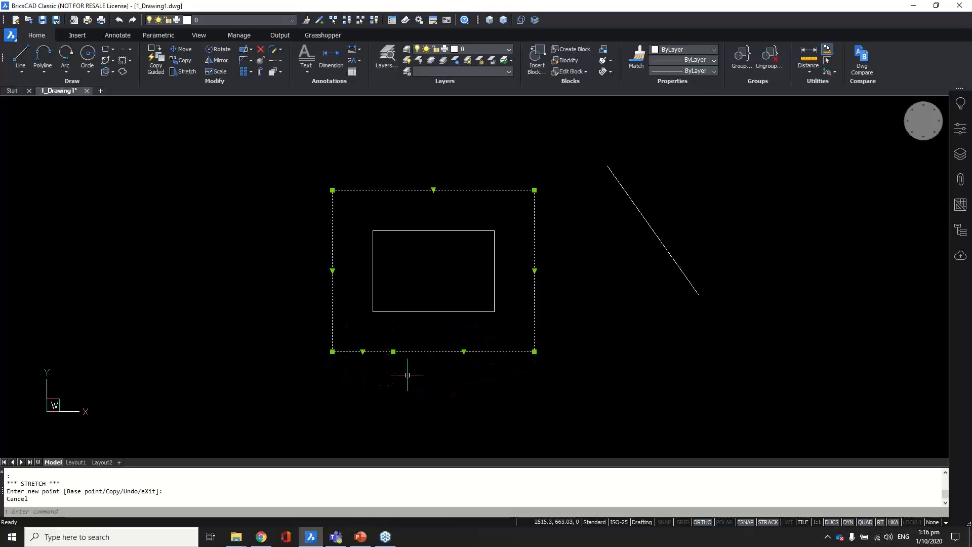
key(Escape)
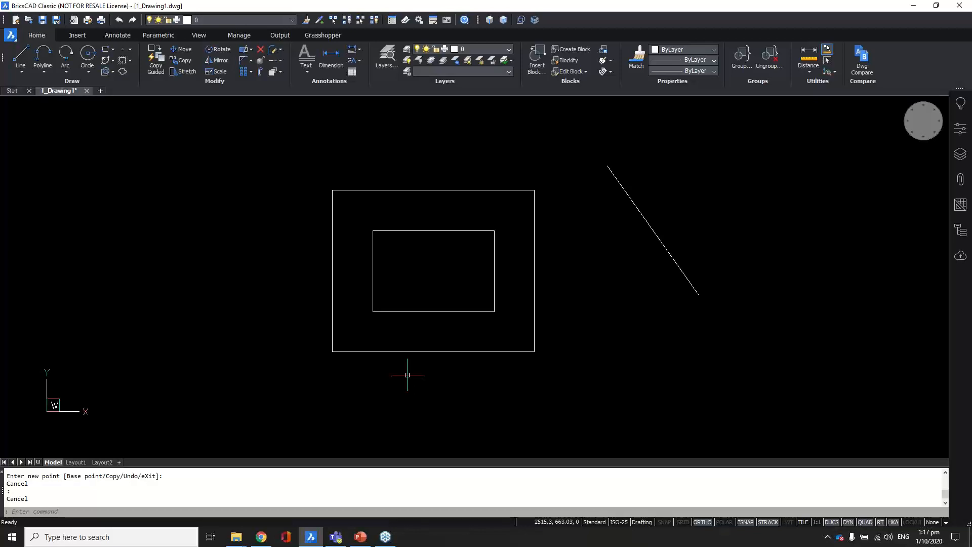
scroll(306, 363, down, 2)
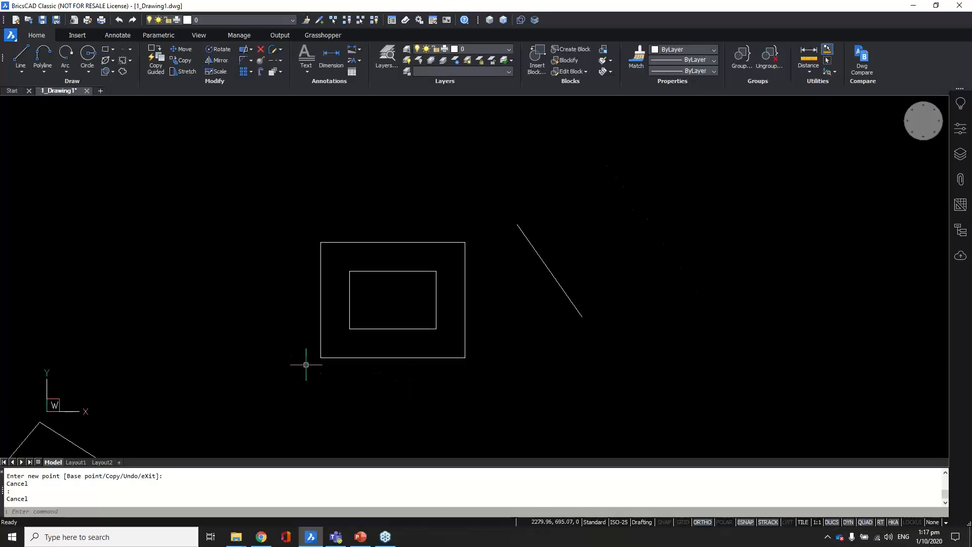
middle_drag(532, 338, 396, 330)
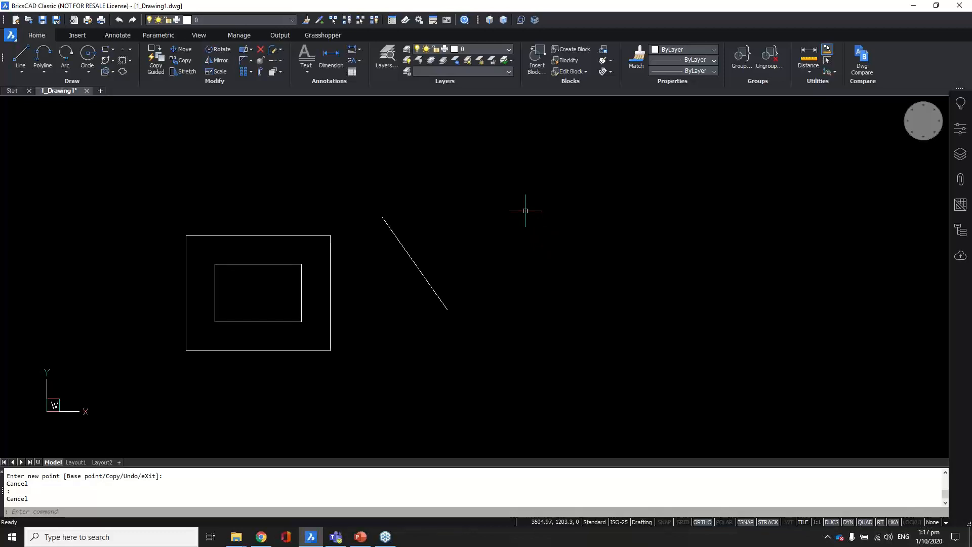
right_click(528, 201)
mouse_move(538, 200)
right_click(533, 220)
shift+right_click(525, 232)
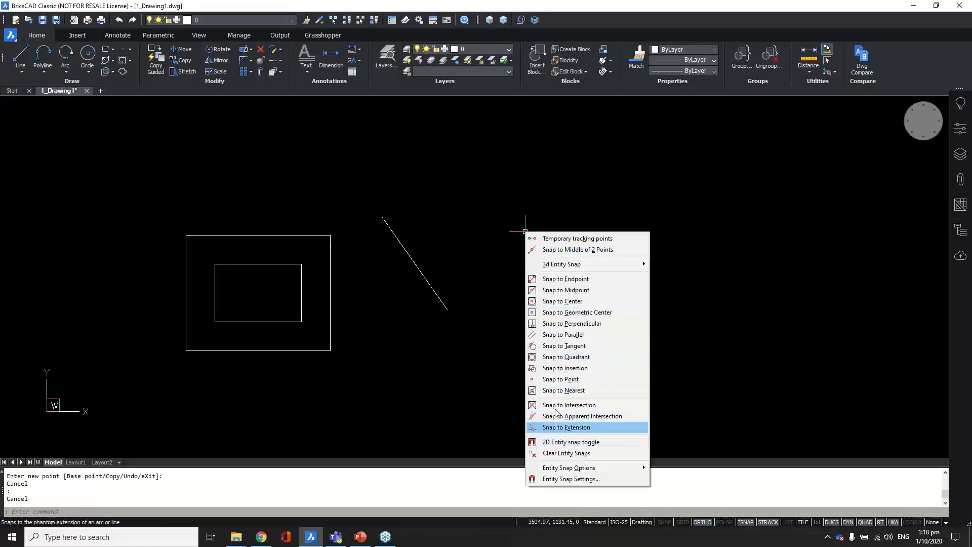
mouse_move(563, 261)
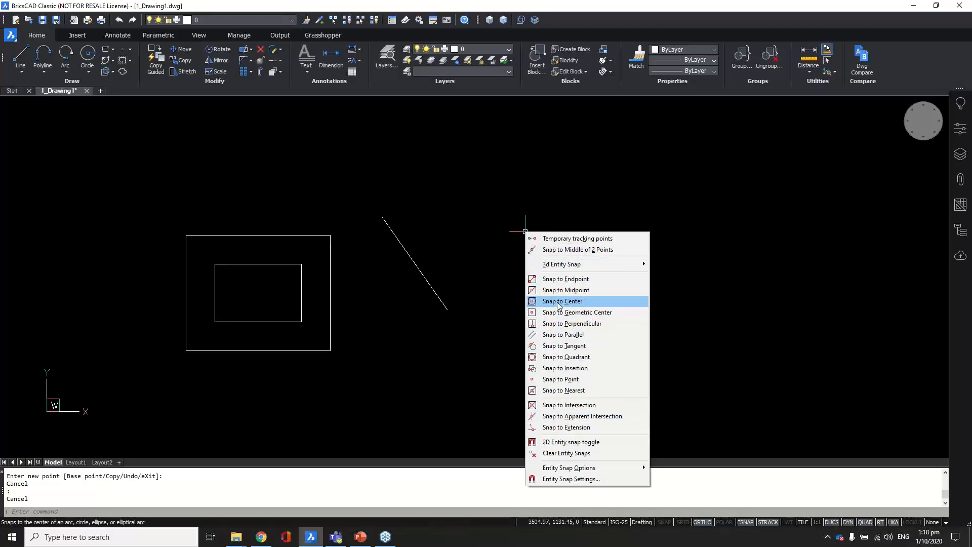
click(524, 222)
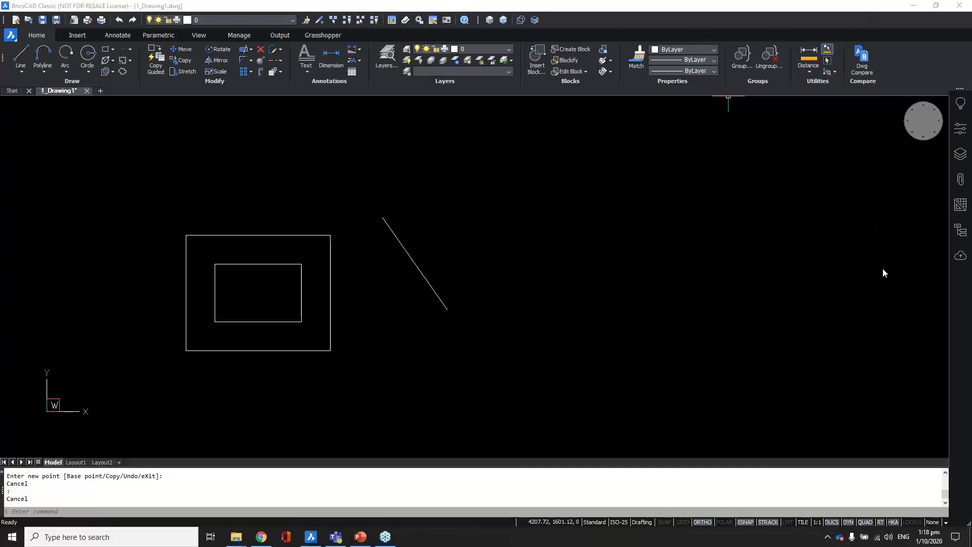
Step: Set the viewport to the Modeling visual style from the LookFrom widget's context menu
click(885, 17)
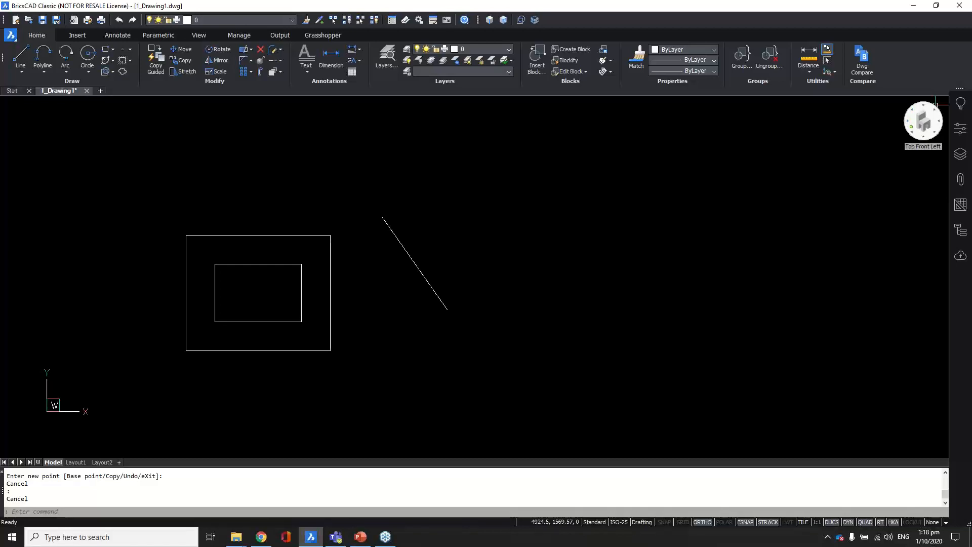
right_click(929, 126)
mouse_move(926, 128)
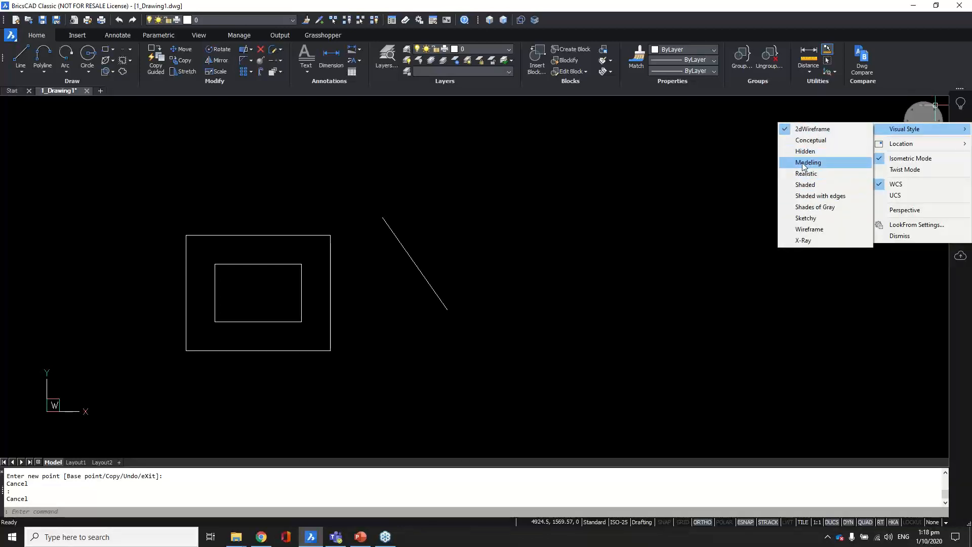
click(803, 163)
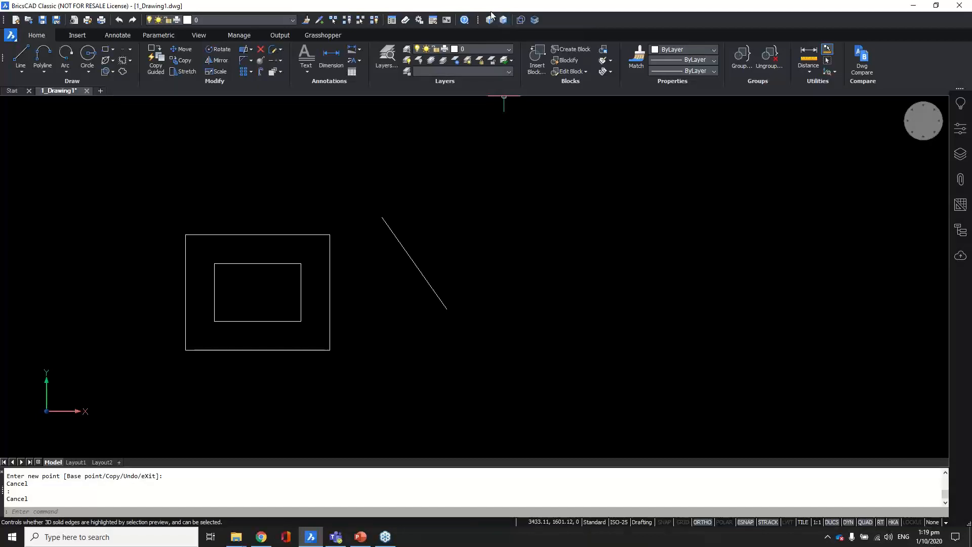
Step: Enable boundary detection and draw a REC rectangle overlapping the lower right of both rectangles
click(519, 22)
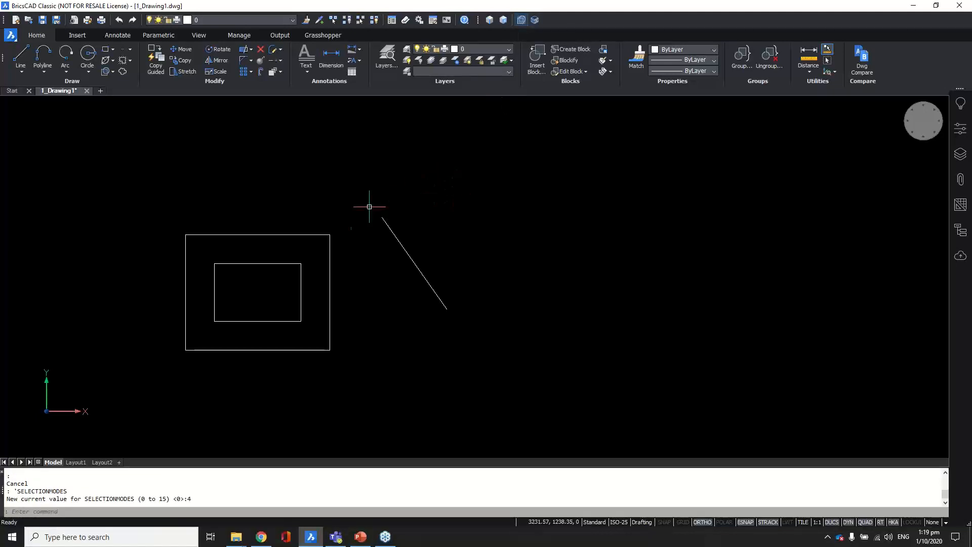
mouse_move(249, 289)
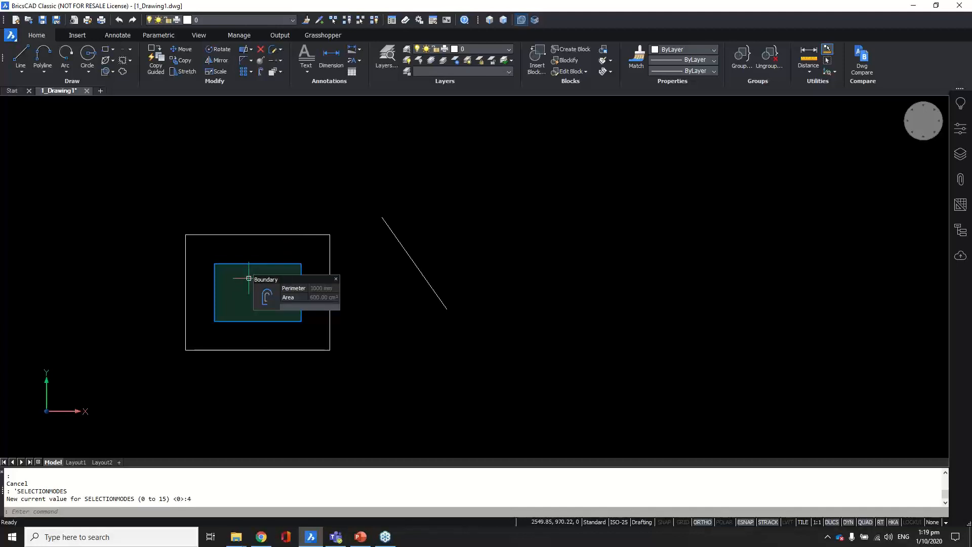
text(REC)
key(Return)
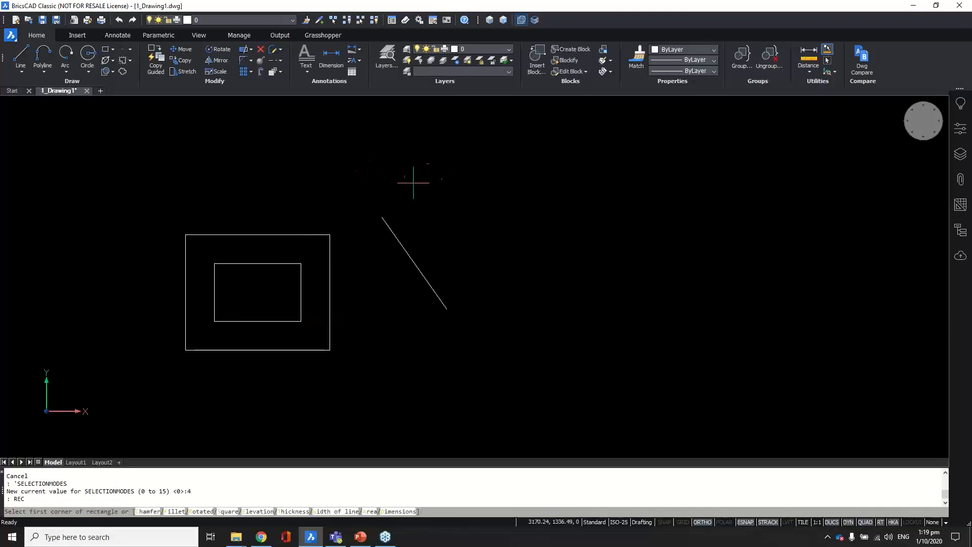
click(269, 287)
click(399, 393)
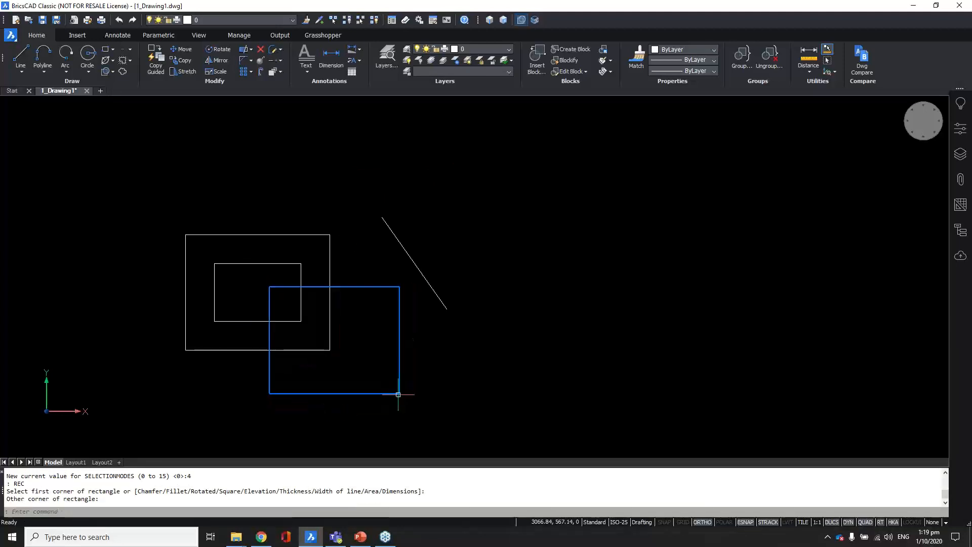
mouse_move(285, 304)
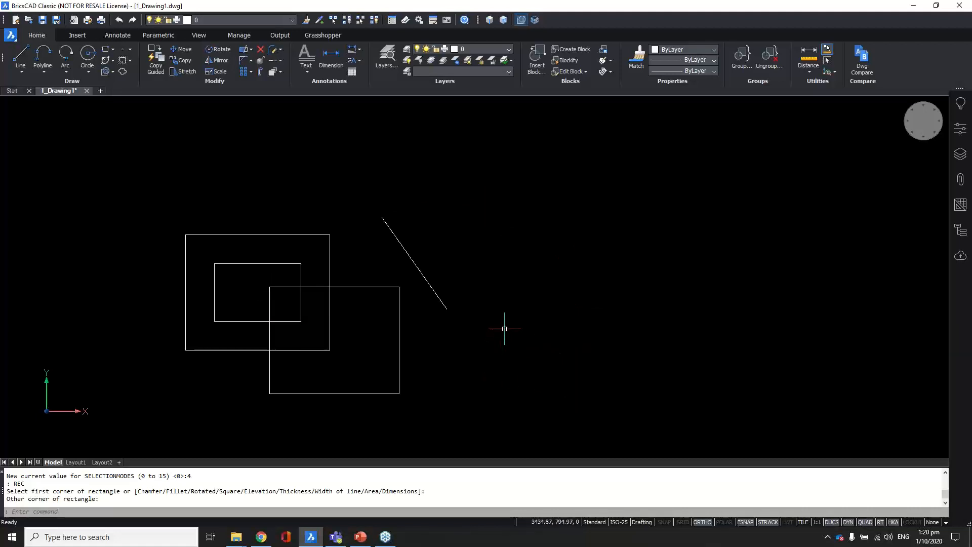
Step: Draw a circle over the new rectangle's right side, then return to the Start page
text(c)
key(Return)
click(449, 365)
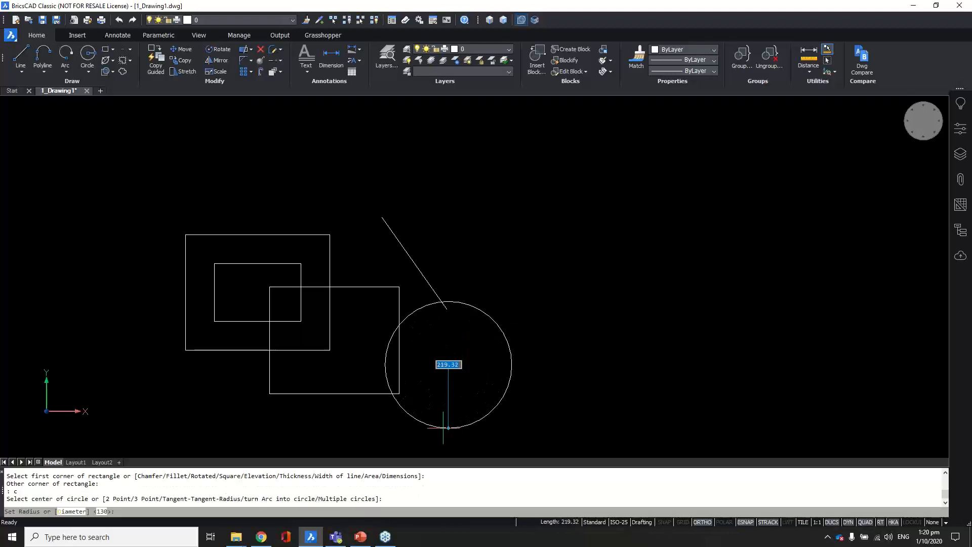
click(443, 428)
mouse_move(392, 356)
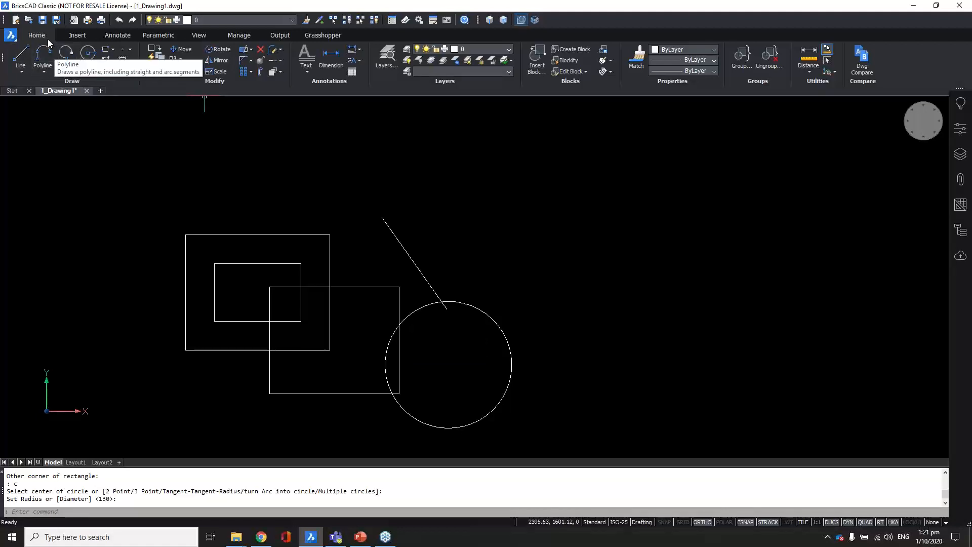
click(13, 90)
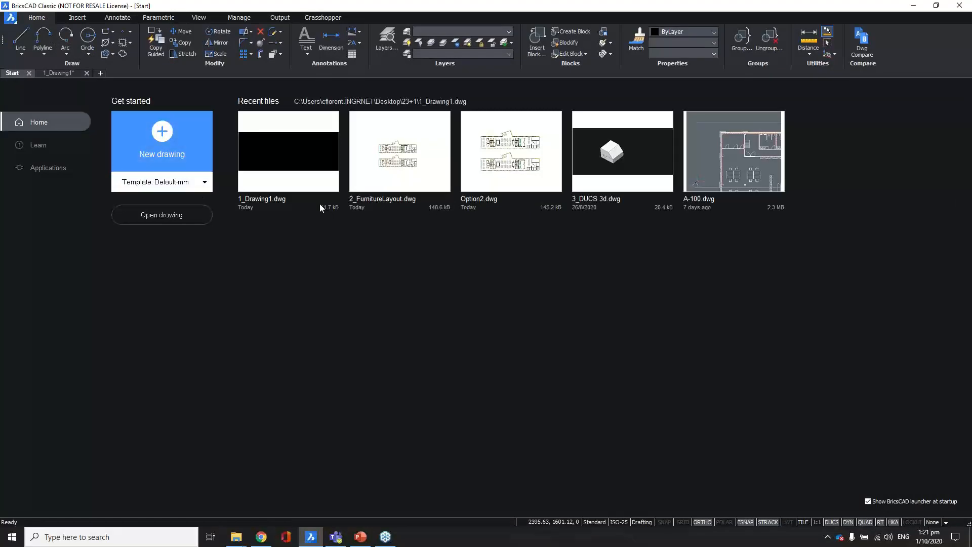
Step: Open 3_DUCS 3d.dwg from the Recent files on the Start page
click(615, 161)
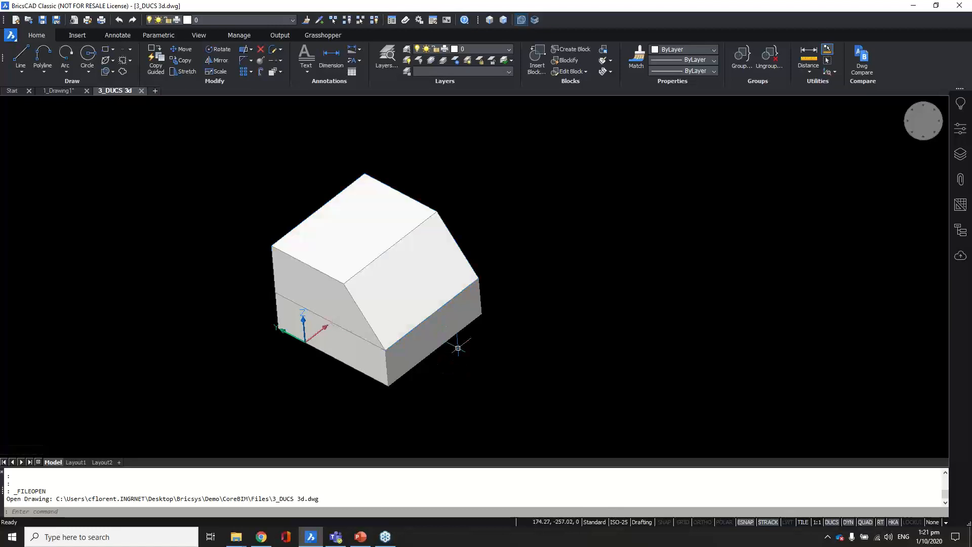
Step: Pan, orbit and zoom around the sloped-top 3D solid to view its right side
middle_drag(461, 388, 518, 352)
click(441, 393)
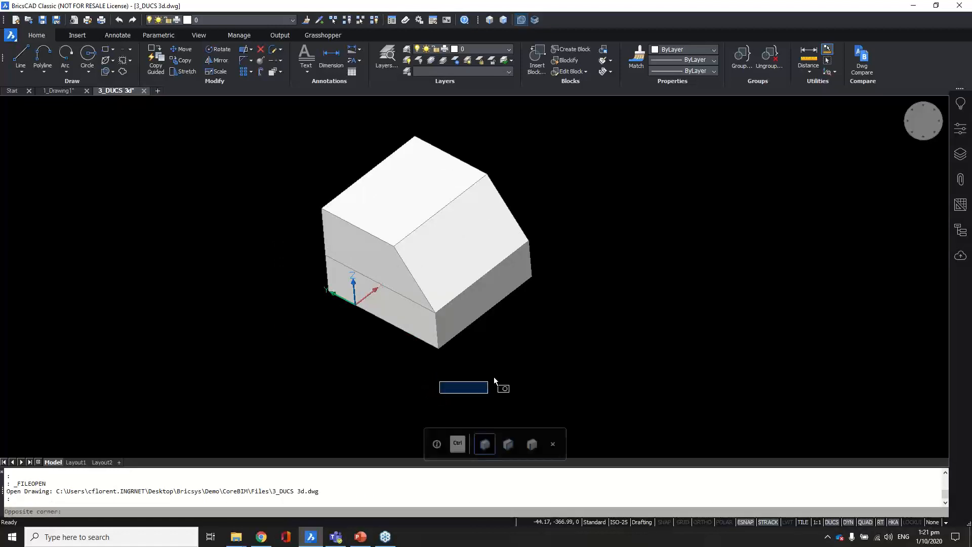
click(483, 381)
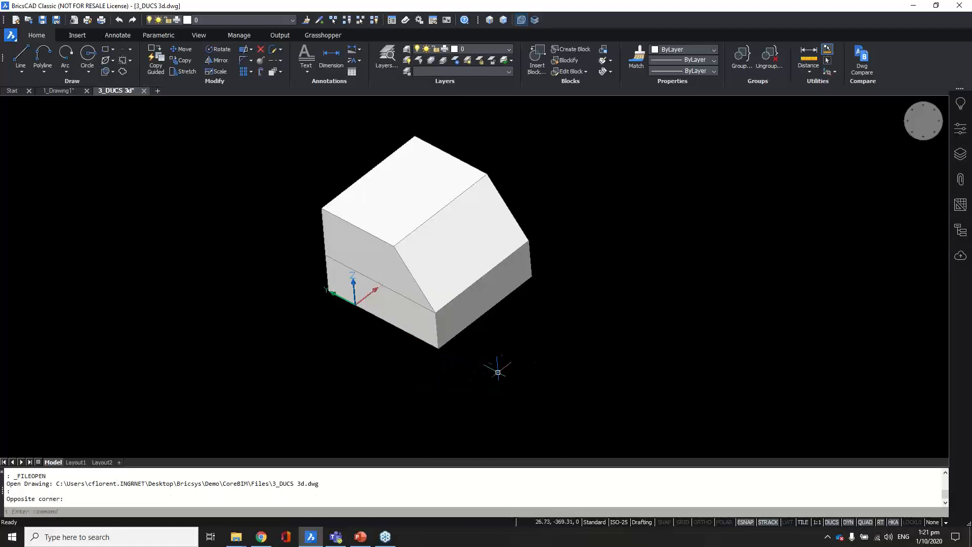
shift+middle_drag(491, 375, 520, 354)
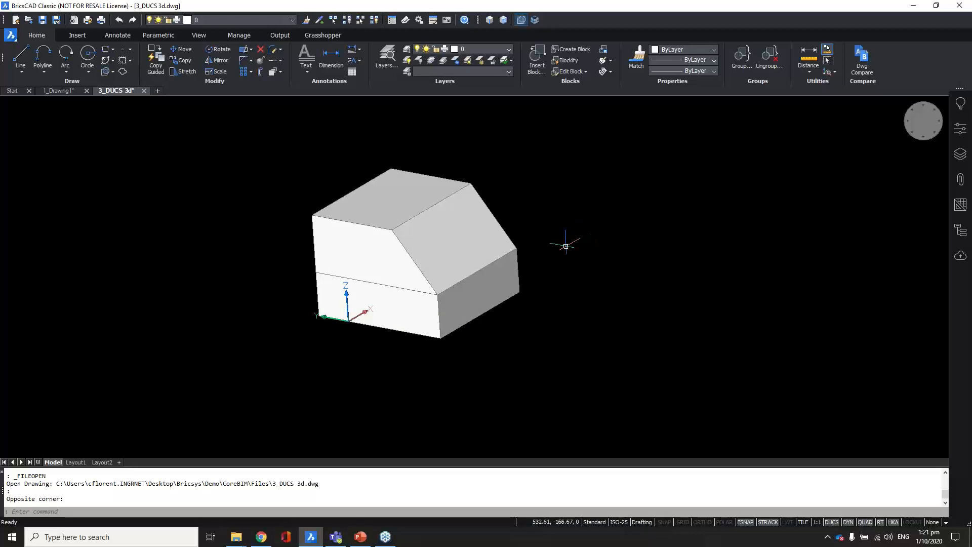
shift+middle_drag(592, 275, 568, 323)
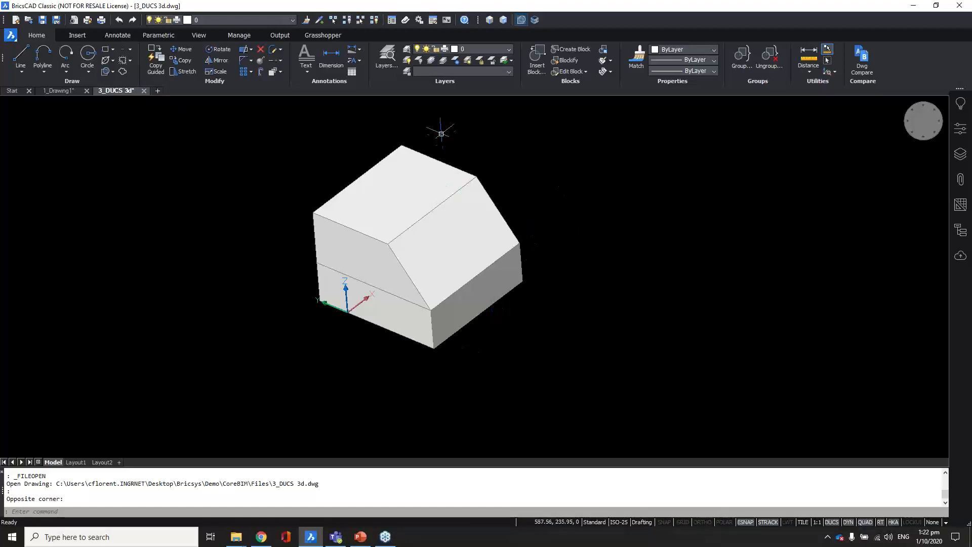
scroll(442, 133, up, 1)
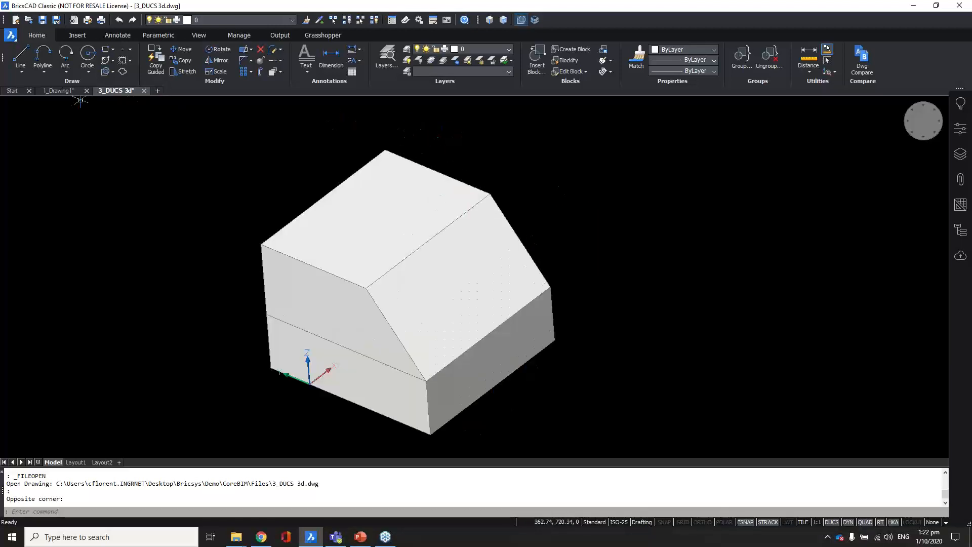
Step: Open 3_Tanks.dwg by browsing from the Start page
click(19, 93)
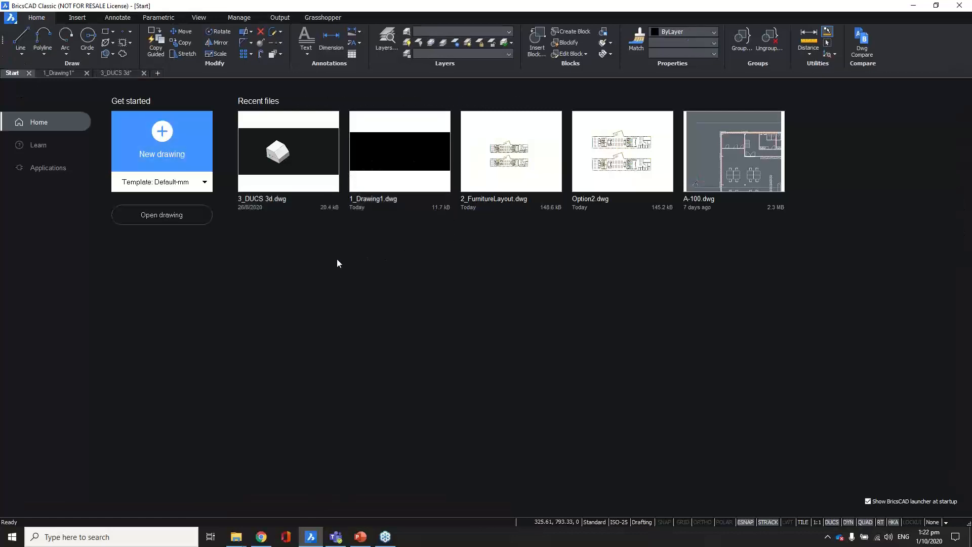
click(175, 217)
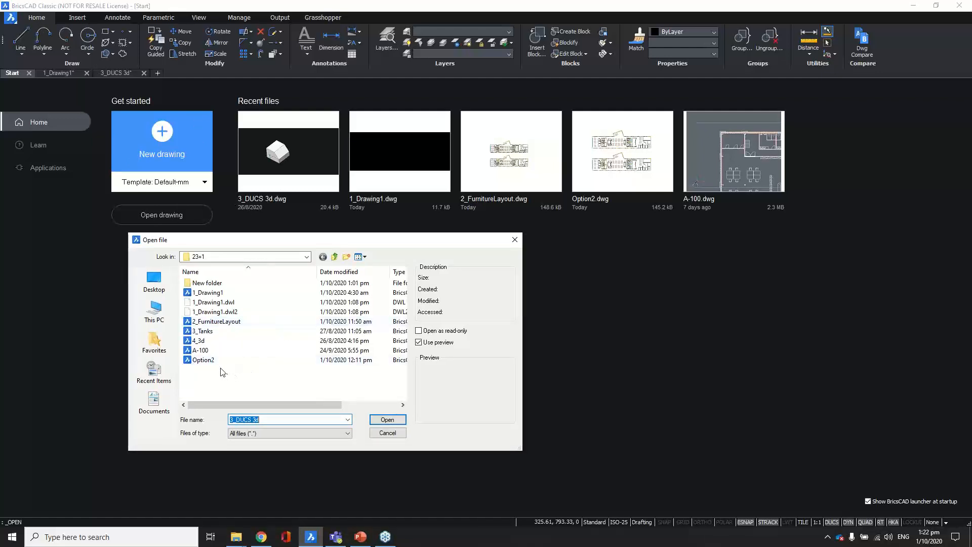
click(211, 336)
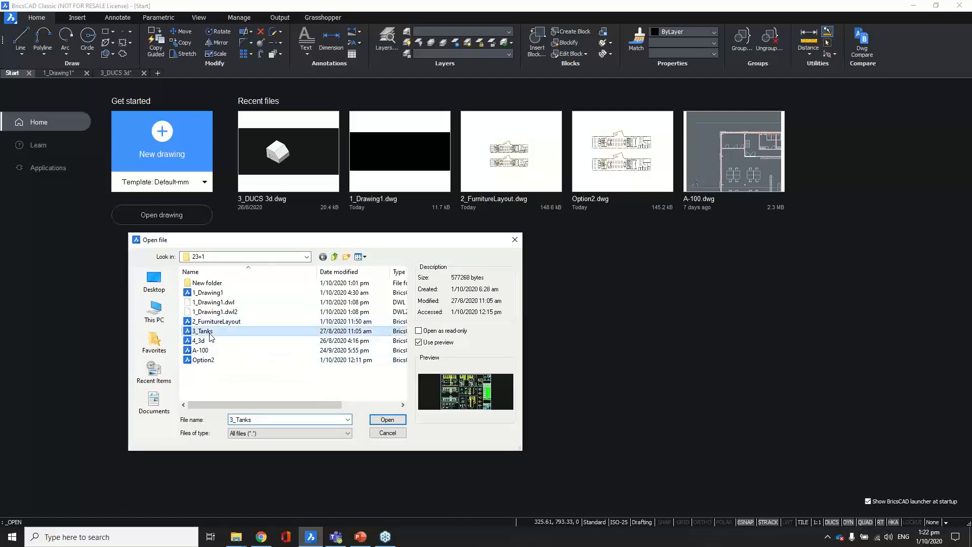
click(387, 419)
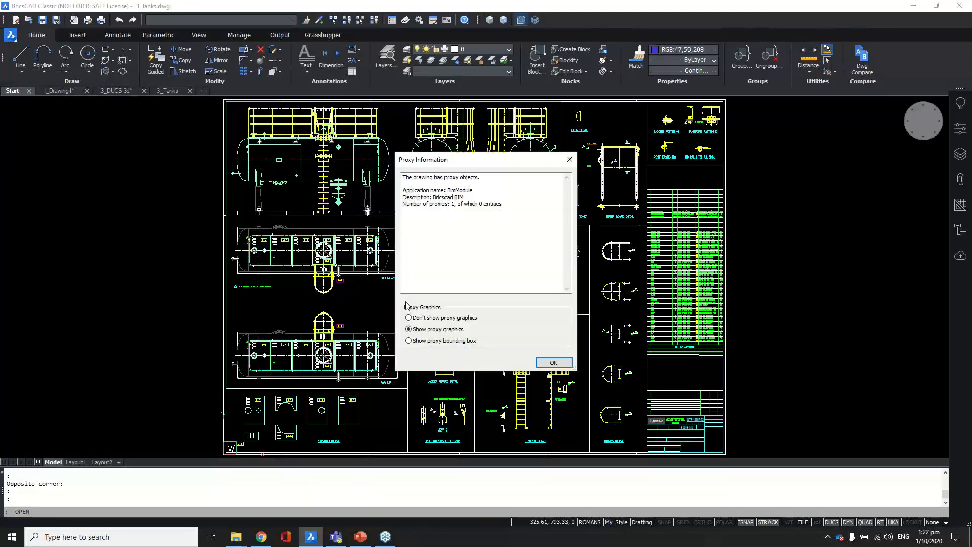
Step: Dismiss the proxy information notice and zoom into the tank detail sheet
click(563, 363)
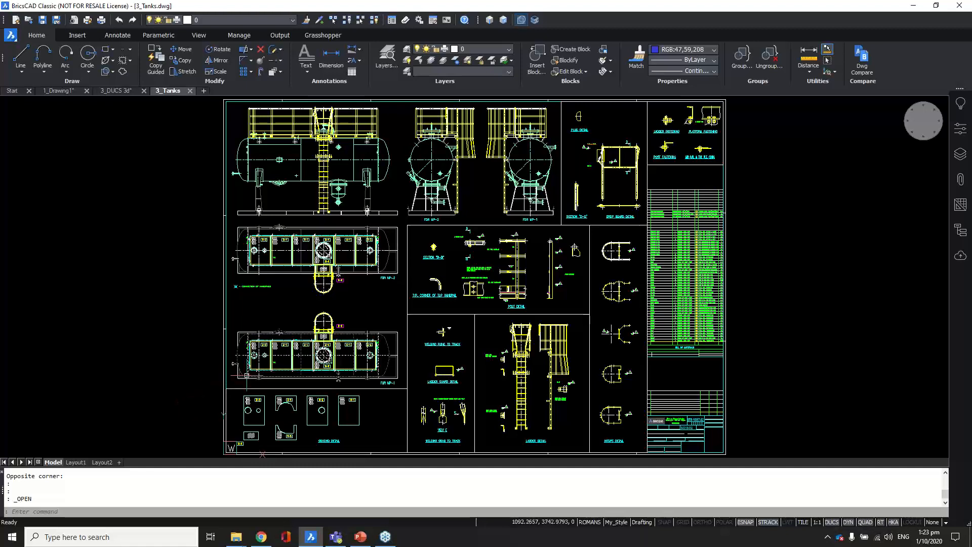
scroll(253, 374, up, 3)
Step: Switch the SELECTIONMODES setting to 0
scroll(258, 367, up, 3)
click(521, 20)
scroll(284, 359, up, 6)
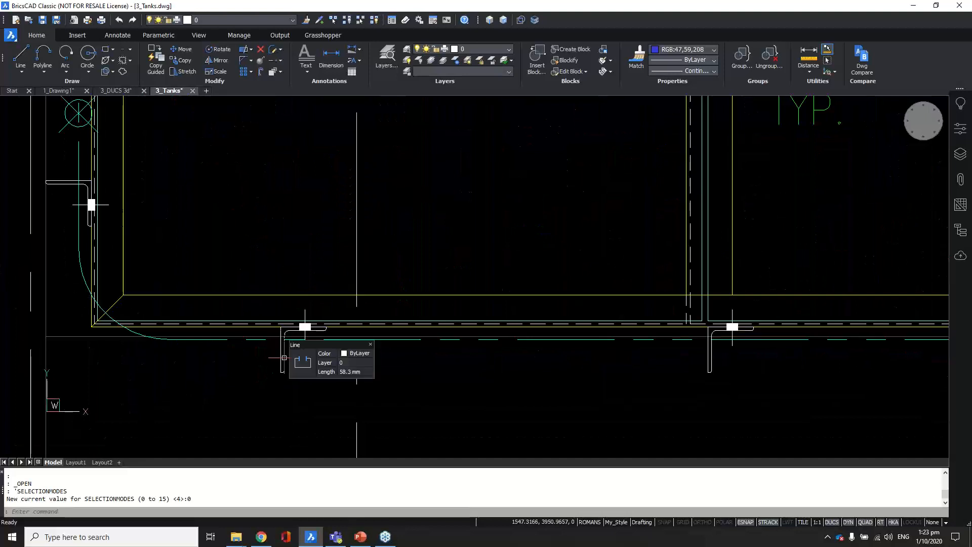
scroll(284, 358, up, 3)
Step: Window-select the post fitting's 12 loose objects and show their shared properties
click(325, 358)
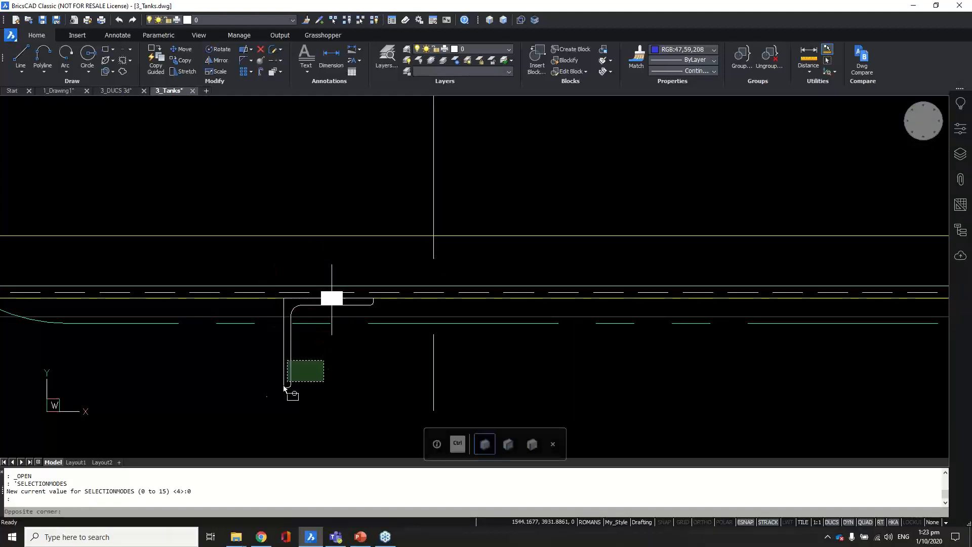
click(261, 409)
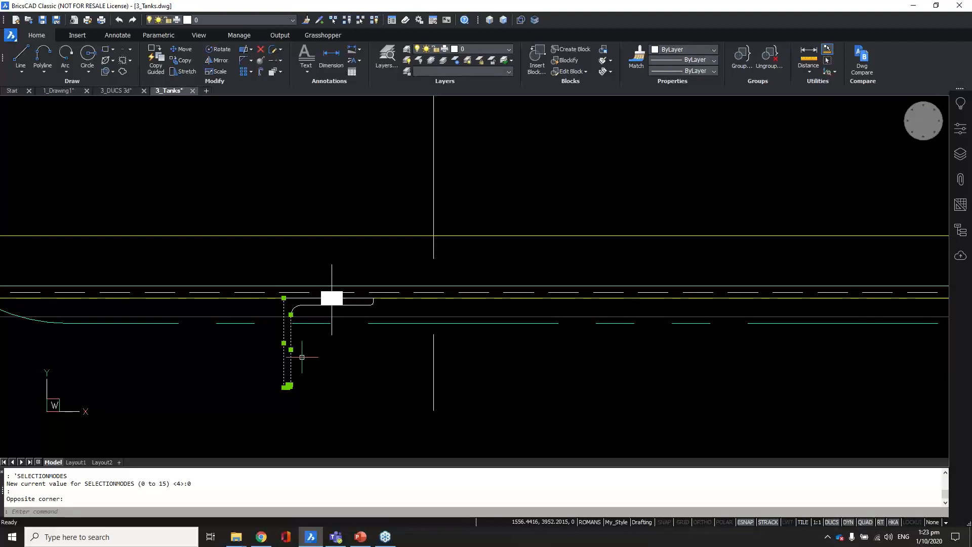
key(Escape)
click(249, 203)
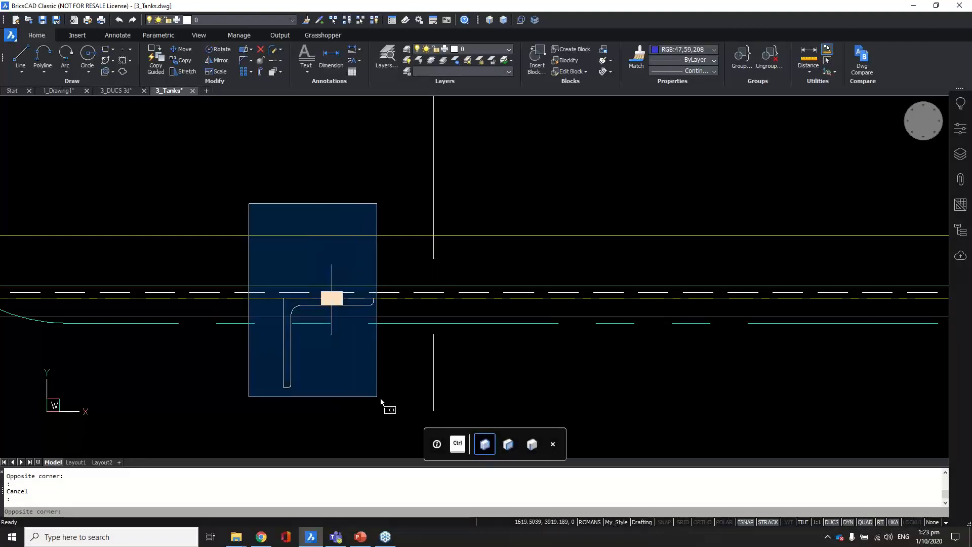
click(389, 398)
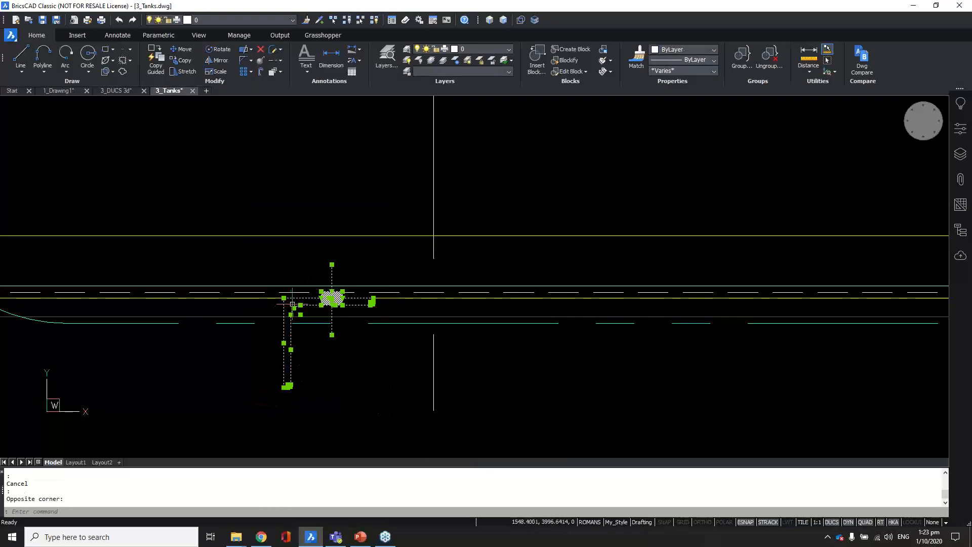
click(961, 127)
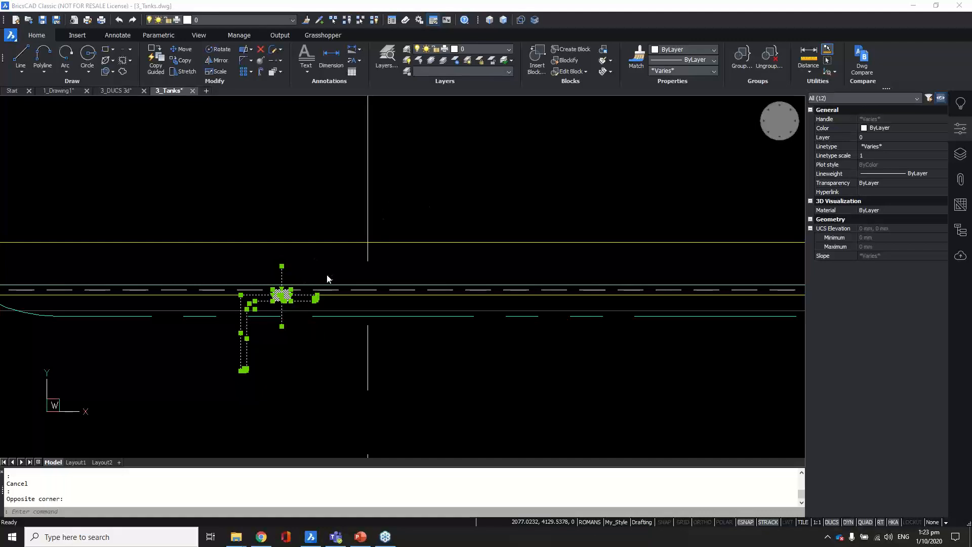
Step: Window-select the first post and confirm it is 12 loose objects
scroll(330, 276, down, 5)
scroll(322, 278, down, 2)
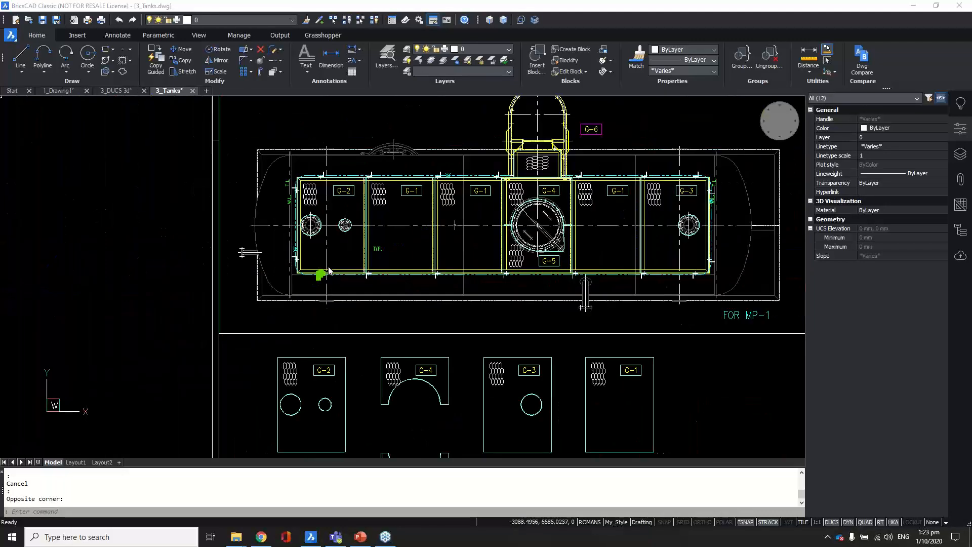
scroll(327, 268, up, 10)
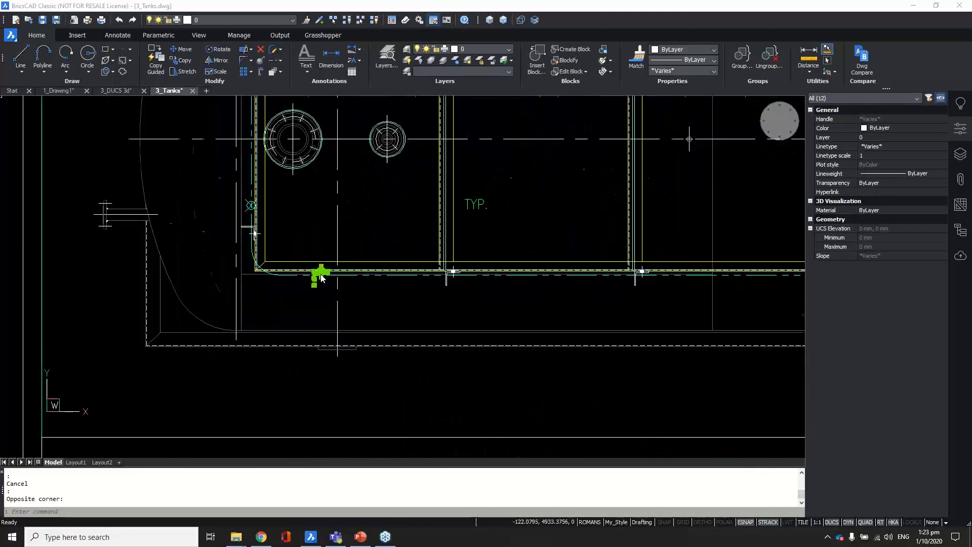
scroll(321, 278, up, 2)
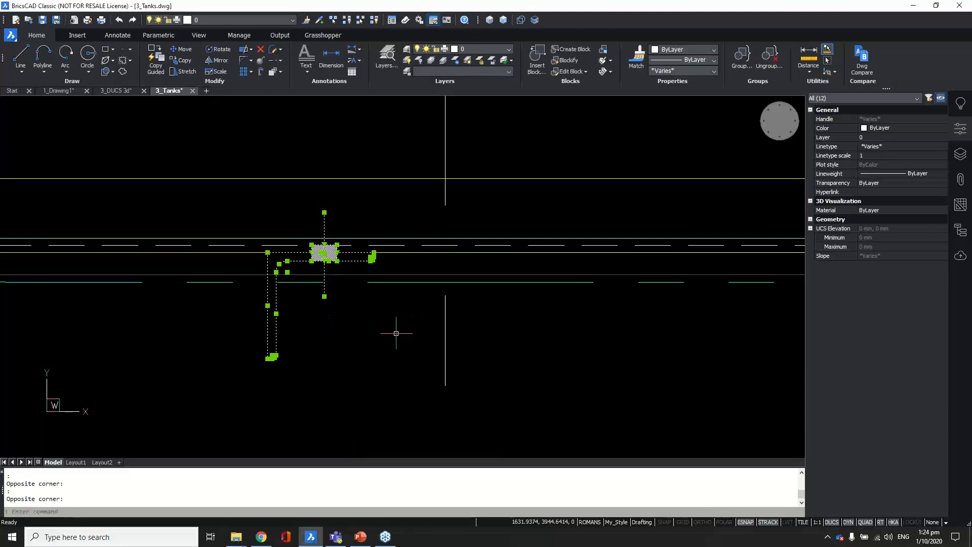
key(Escape)
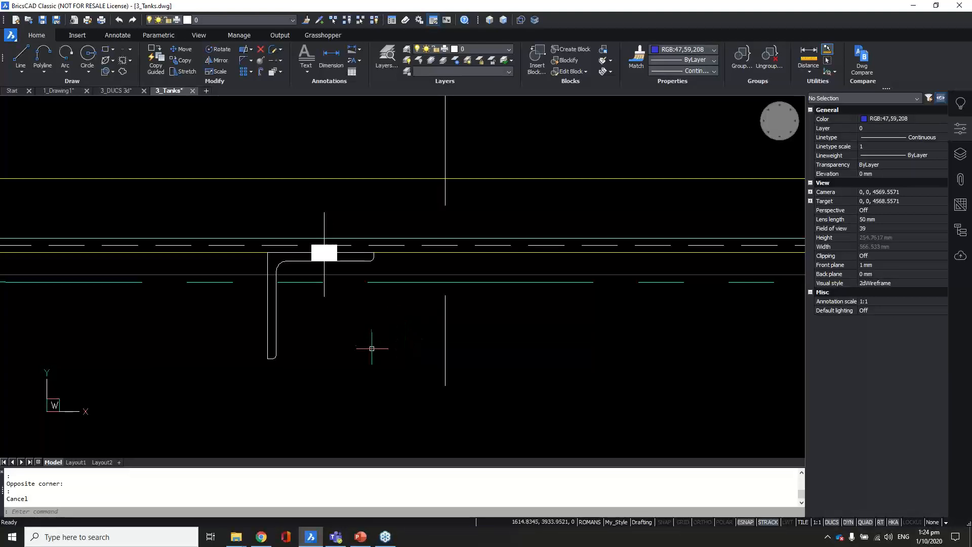
scroll(366, 353, down, 6)
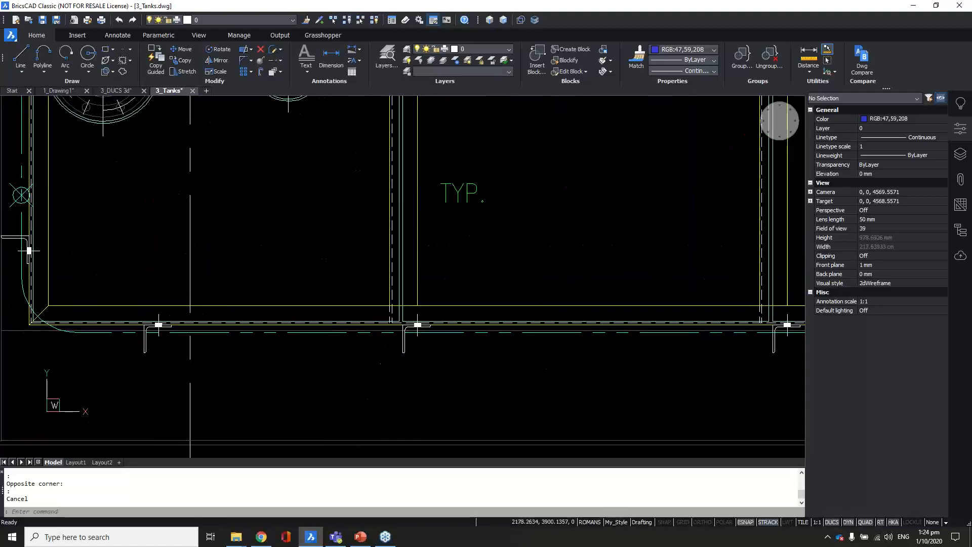
scroll(408, 346, up, 3)
click(316, 200)
click(483, 367)
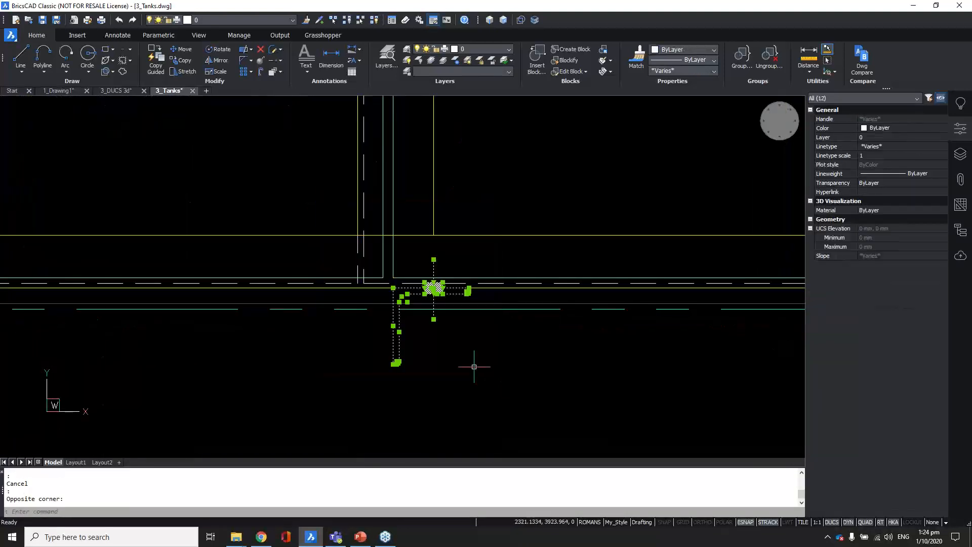
scroll(325, 336, down, 3)
key(Escape)
Step: Check the lower-right post and a top-edge post are also 12 loose objects
click(565, 293)
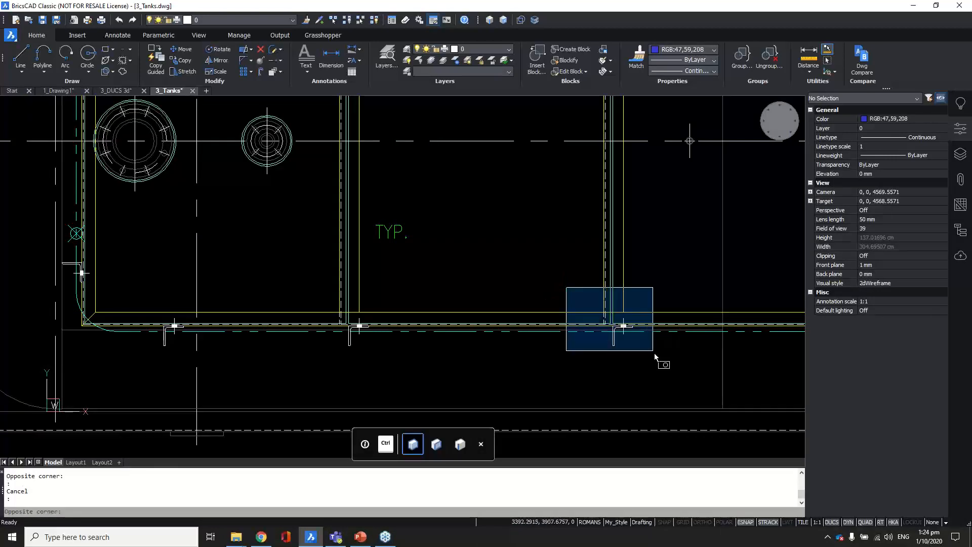
click(653, 357)
scroll(638, 339, up, 4)
key(Escape)
scroll(449, 349, down, 7)
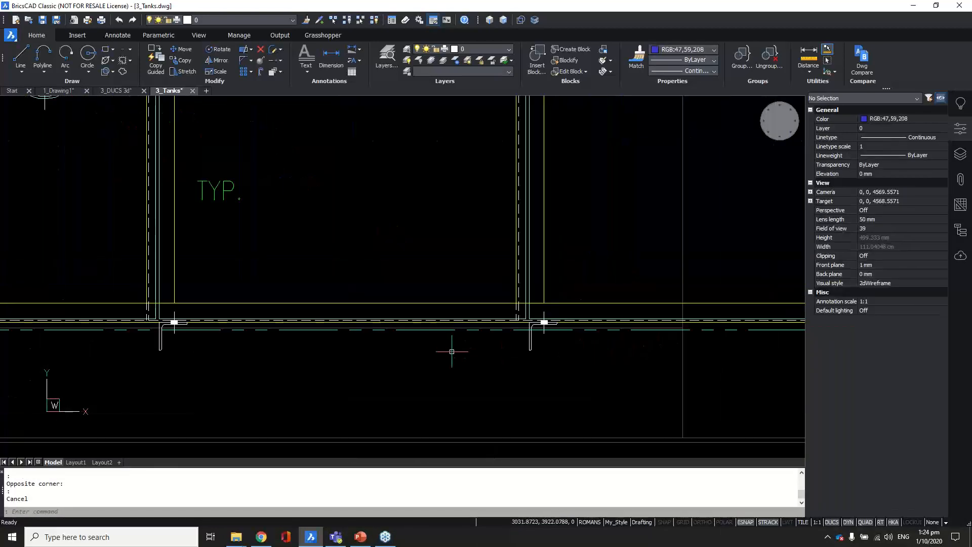
middle_drag(553, 231, 489, 312)
scroll(535, 226, up, 4)
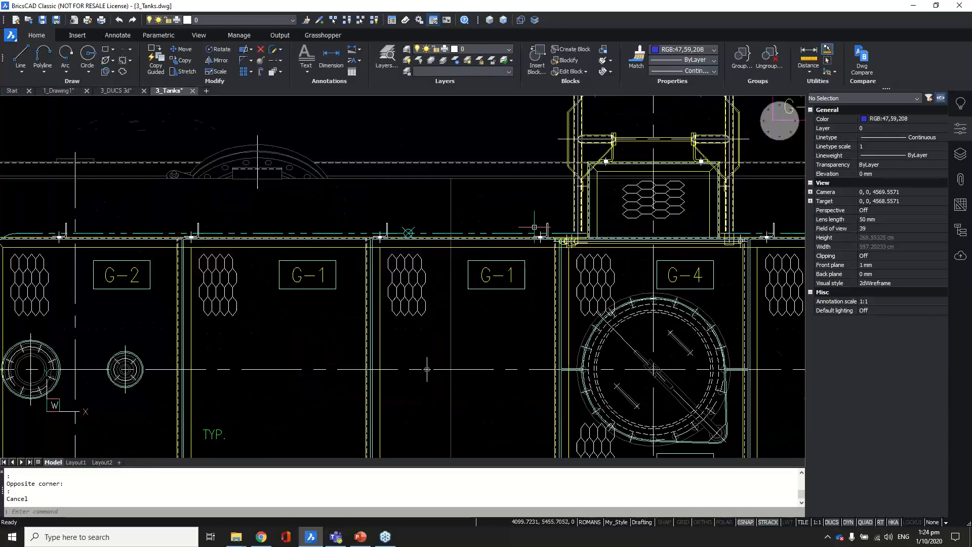
click(525, 206)
click(582, 272)
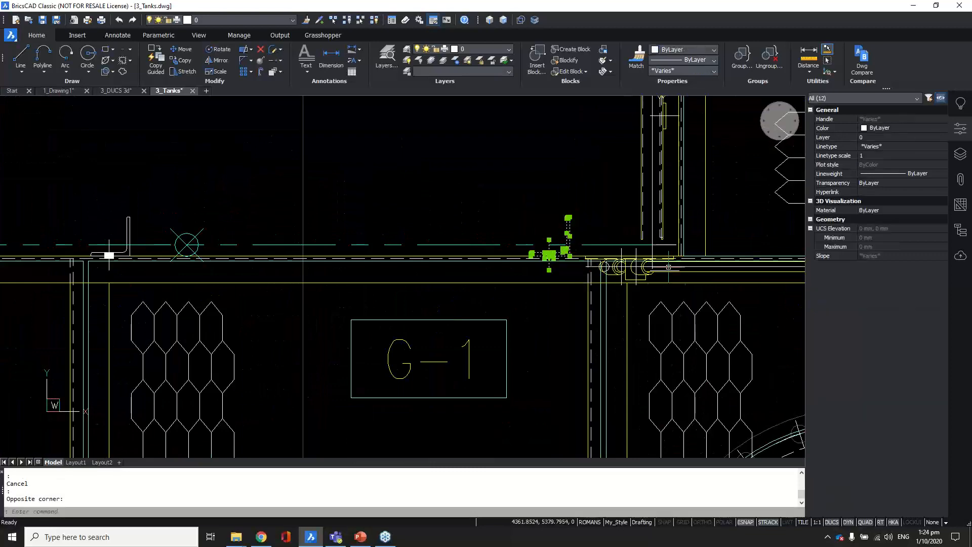
scroll(696, 272, down, 3)
key(Escape)
Step: Check the left-end post and the post beside G-2 the same way
scroll(145, 255, up, 3)
click(145, 237)
click(237, 306)
scroll(243, 304, down, 3)
key(Escape)
scroll(266, 267, up, 5)
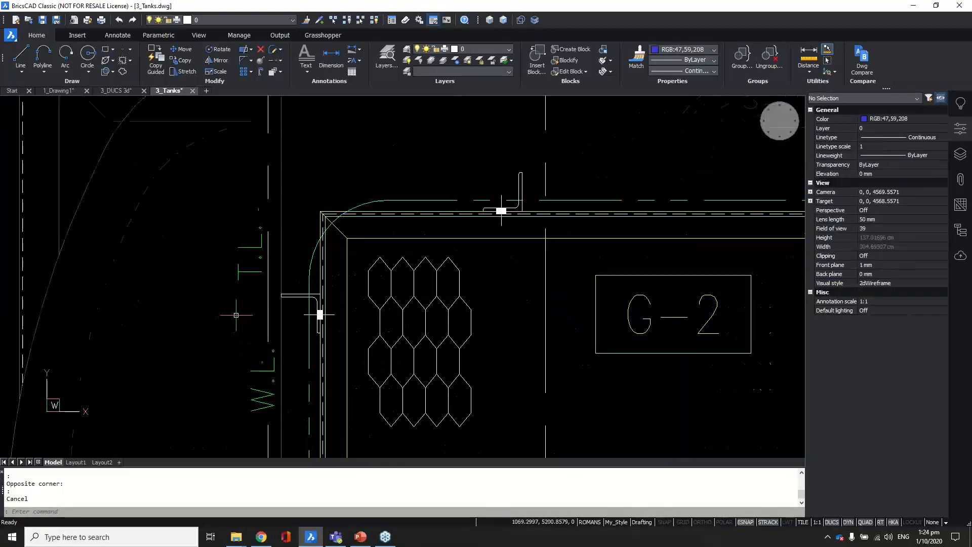
click(266, 267)
click(385, 360)
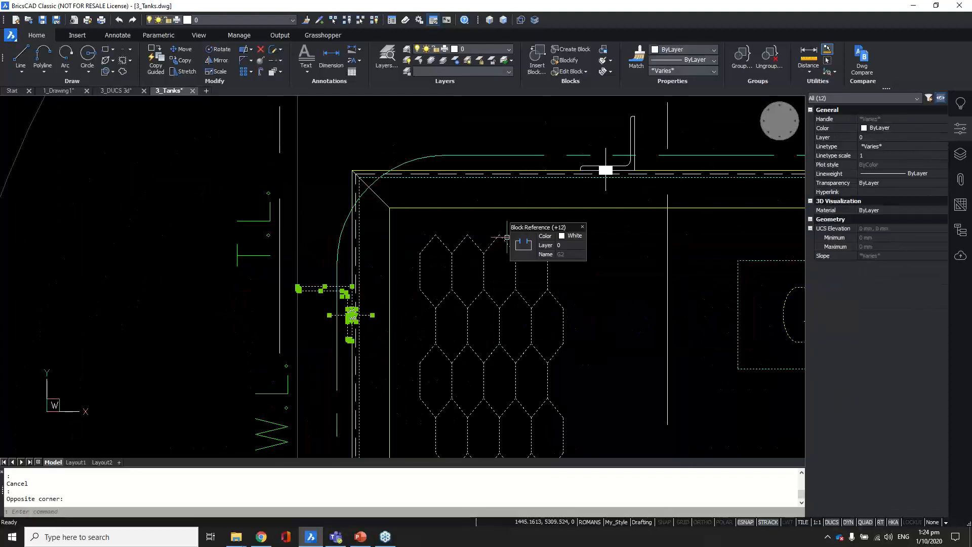
key(Escape)
Step: Close the Properties panel with the view panned to the tank's lower-left corner
scroll(544, 231, down, 5)
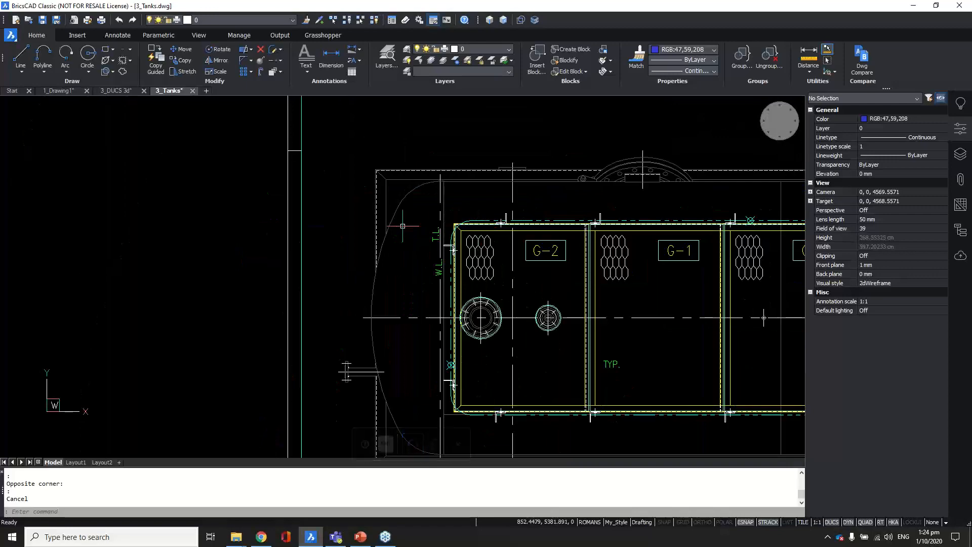
scroll(405, 241, down, 8)
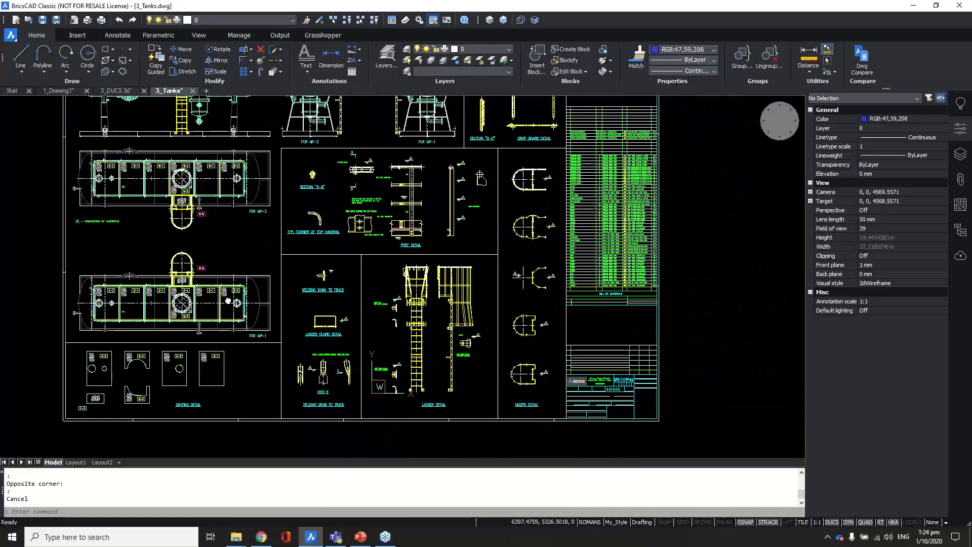
scroll(129, 372, up, 4)
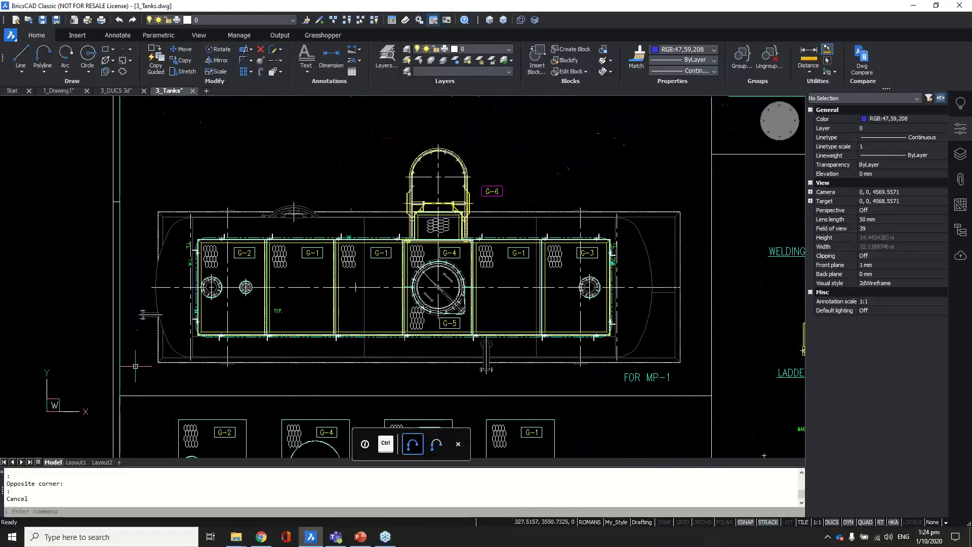
scroll(199, 350, up, 1)
mouse_move(244, 357)
middle_down()
mouse_move(268, 375)
mouse_move(319, 373)
middle_up()
scroll(336, 348, up, 2)
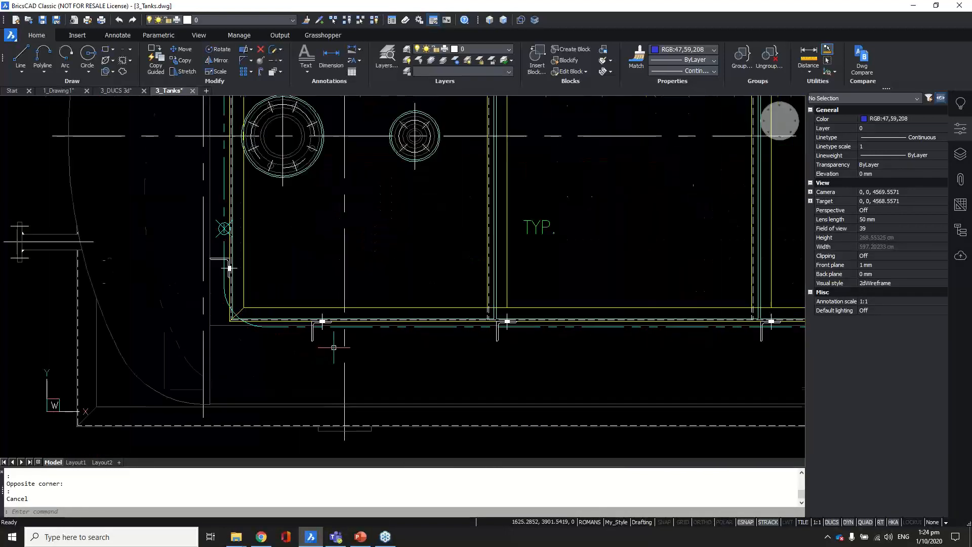
click(960, 131)
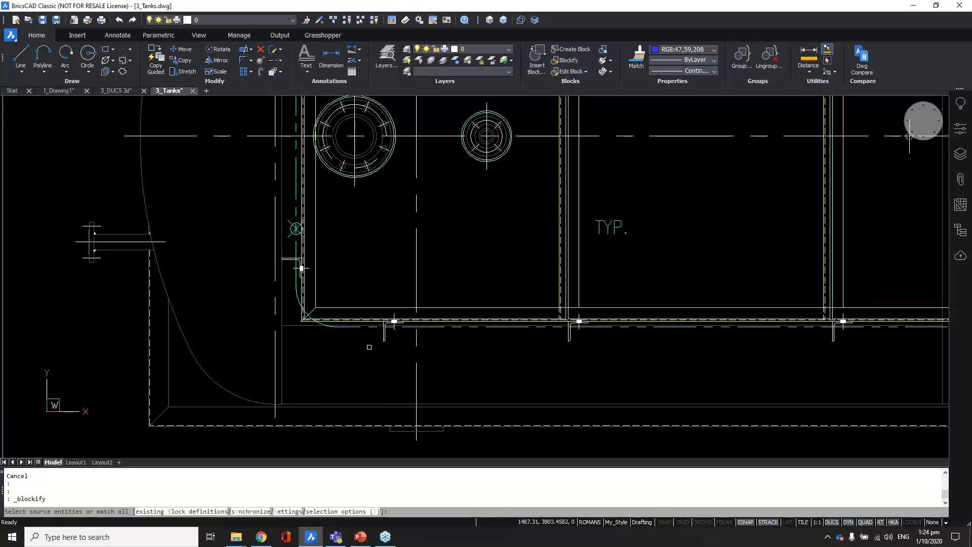
Step: Pick the post fitting's 12 entities as the source for a post block
scroll(394, 343, up, 5)
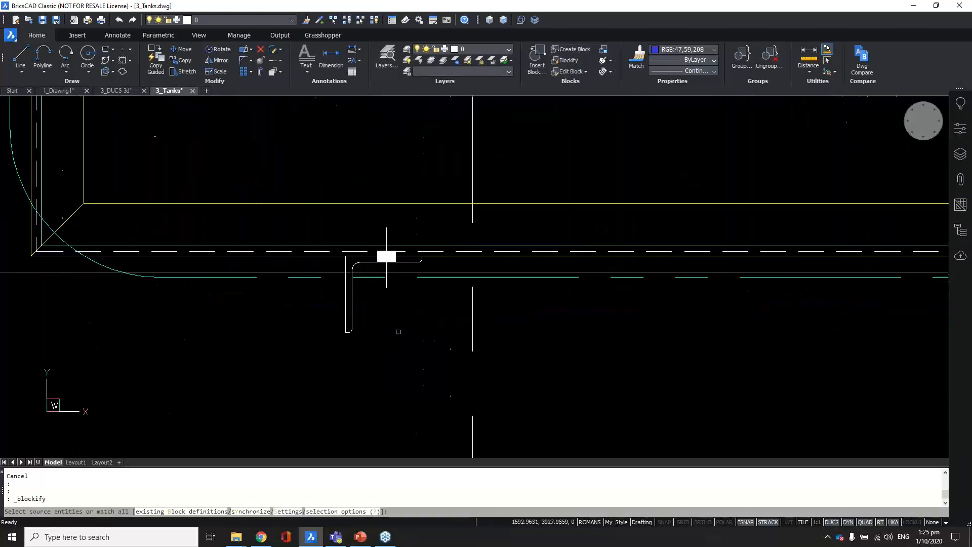
click(284, 176)
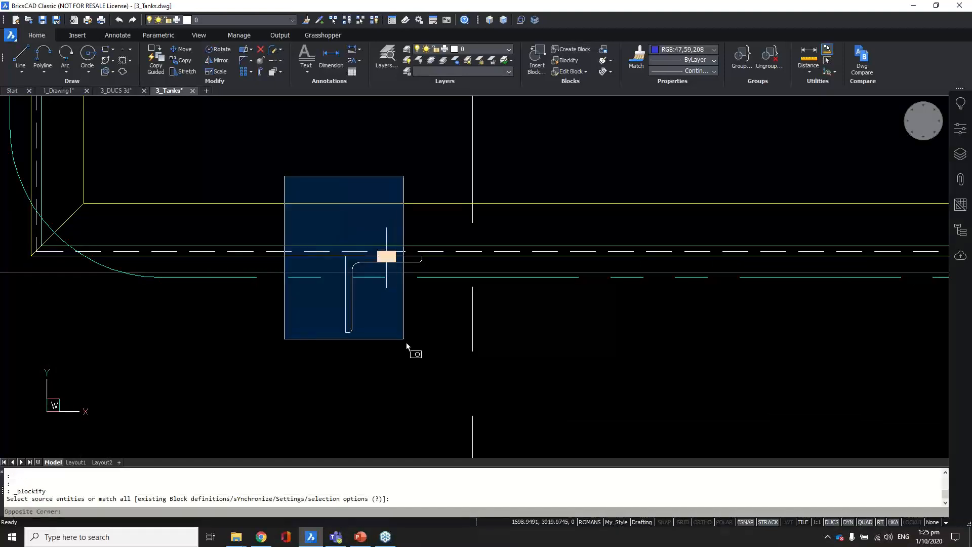
click(454, 374)
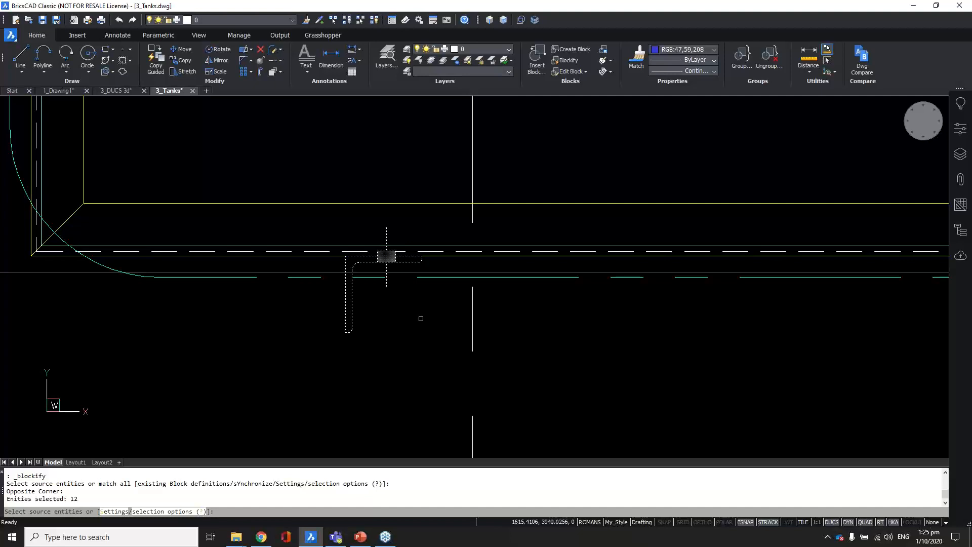
key(Return)
key(Return)
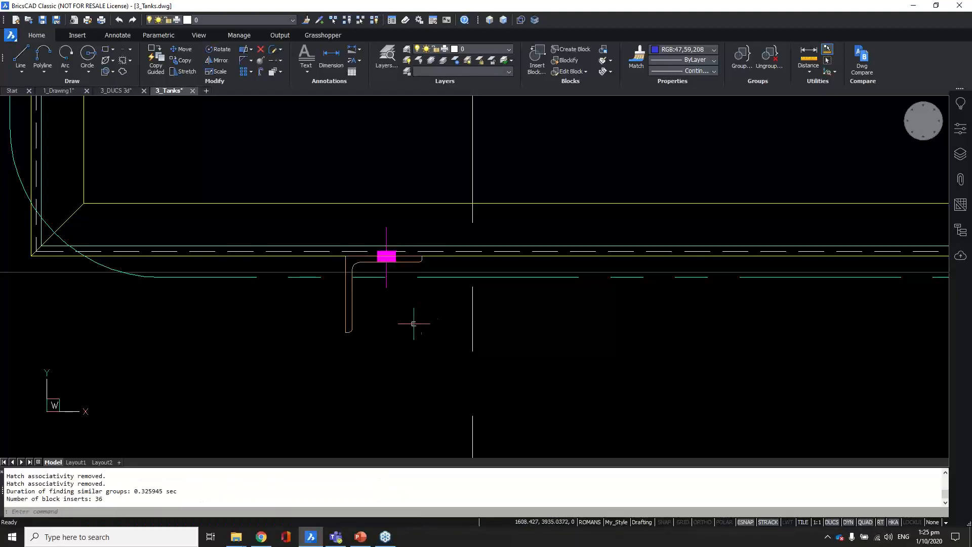
Step: Select the new post block and the neighbouring corner post blocks to check them
click(363, 318)
click(328, 361)
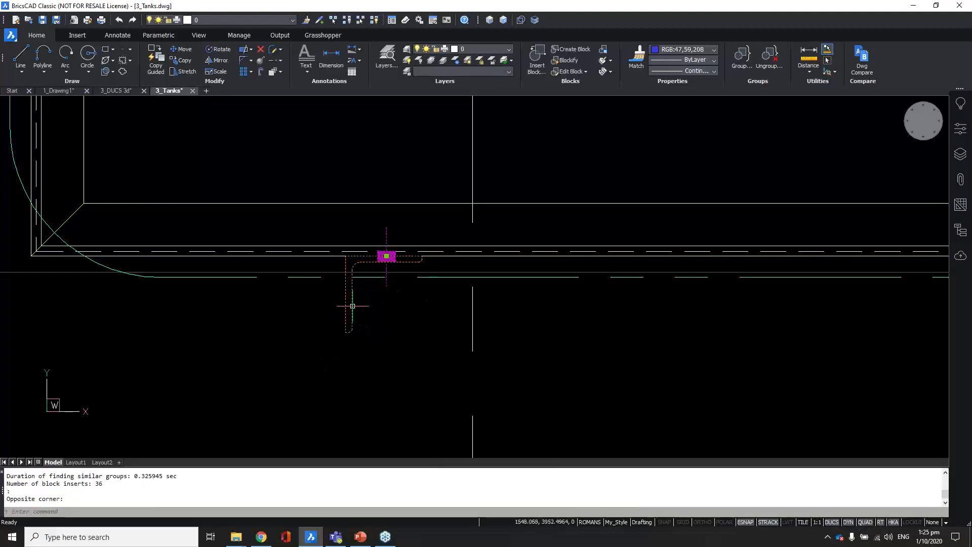
mouse_move(353, 306)
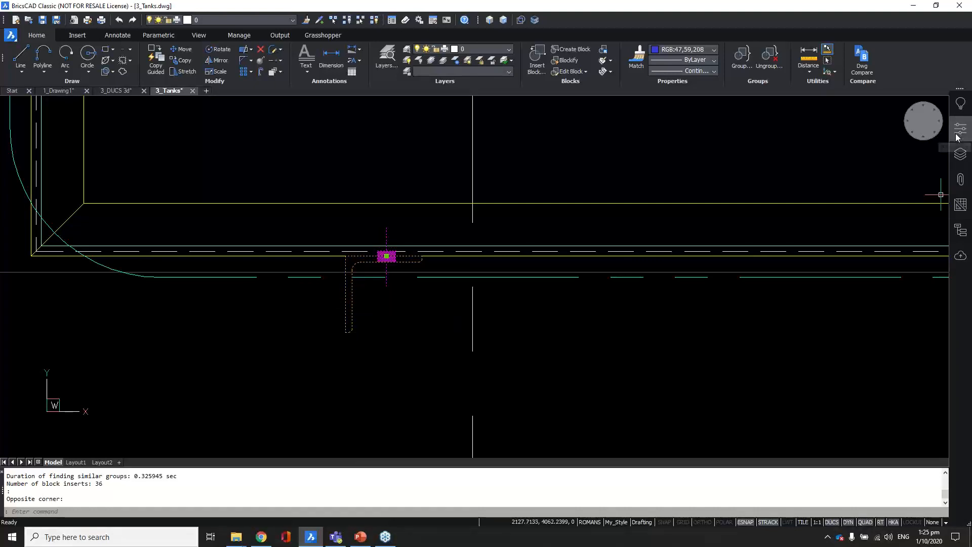
scroll(370, 316, down, 3)
key(Escape)
middle_drag(595, 327, 365, 346)
scroll(484, 329, up, 1)
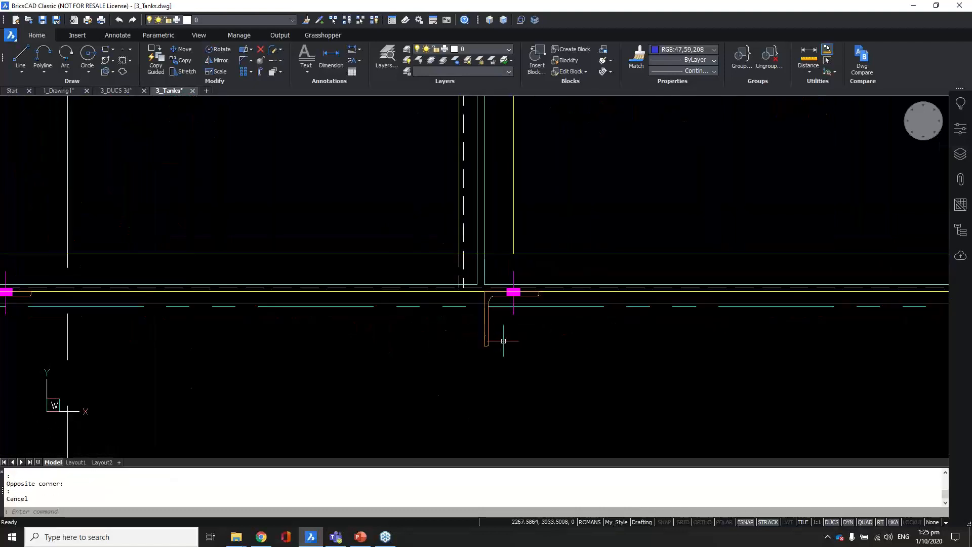
click(500, 326)
click(465, 349)
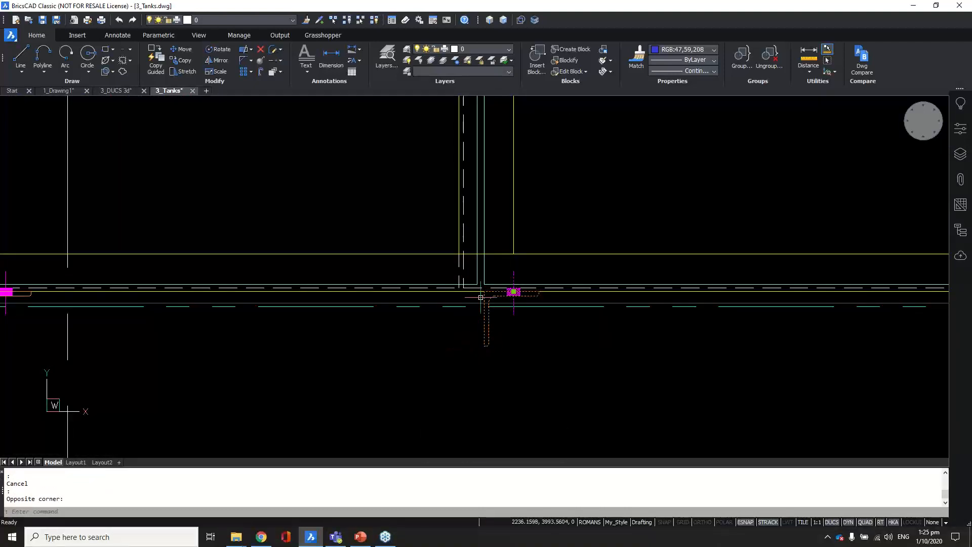
scroll(466, 340, down, 2)
key(Escape)
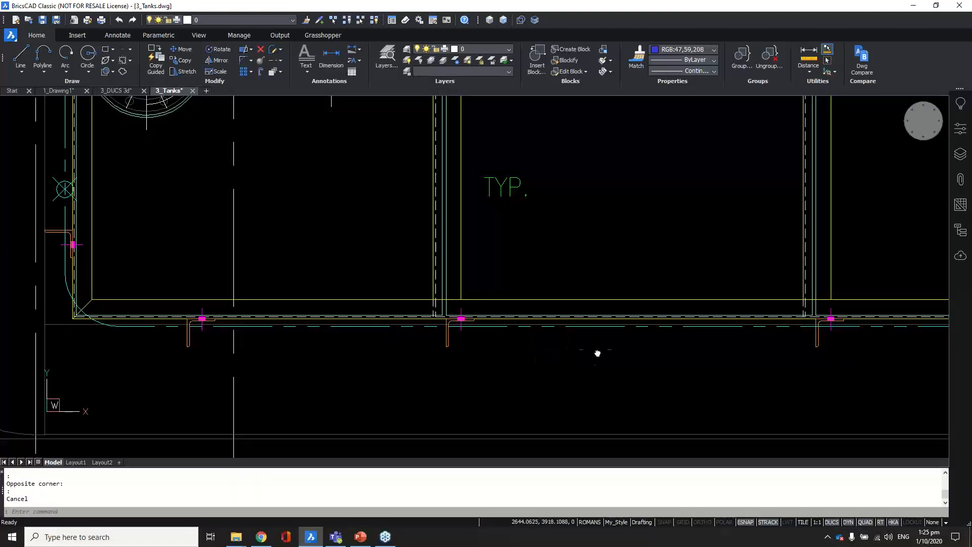
Step: Pan along the tank wall and select the post block beside the G-2 corner
middle_drag(597, 347, 358, 371)
scroll(588, 359, down, 3)
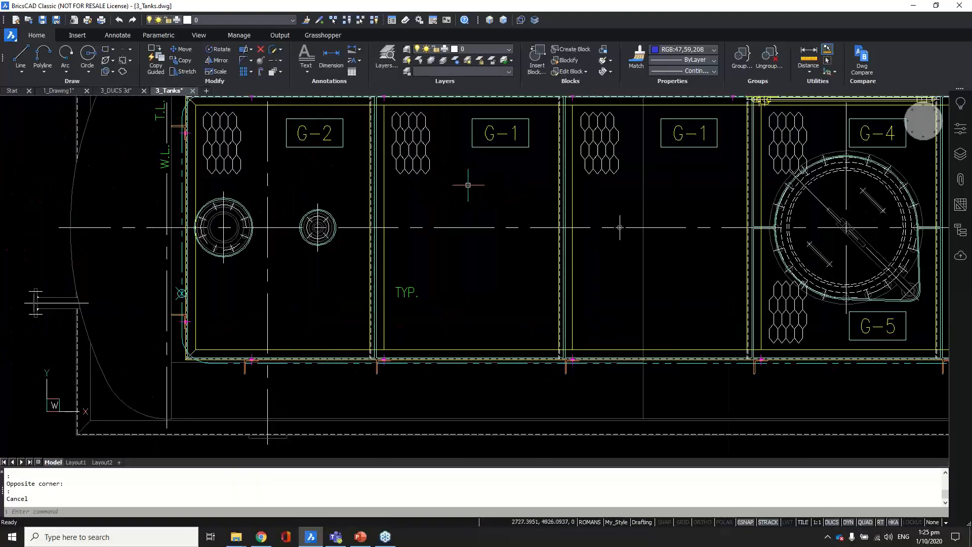
middle_drag(469, 186, 475, 343)
scroll(542, 261, up, 2)
click(604, 239)
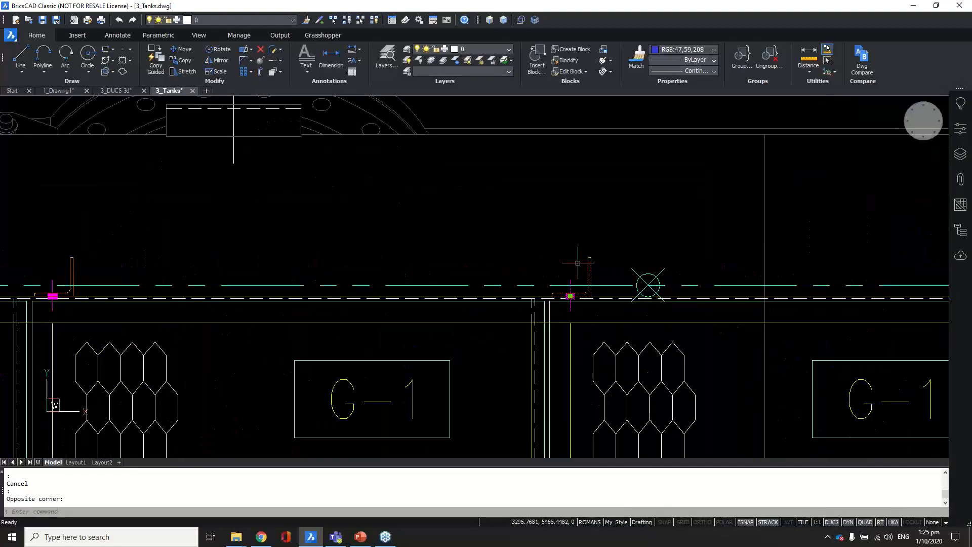
scroll(610, 225, down, 2)
key(Escape)
scroll(679, 237, down, 1)
scroll(238, 282, up, 5)
click(238, 276)
click(229, 299)
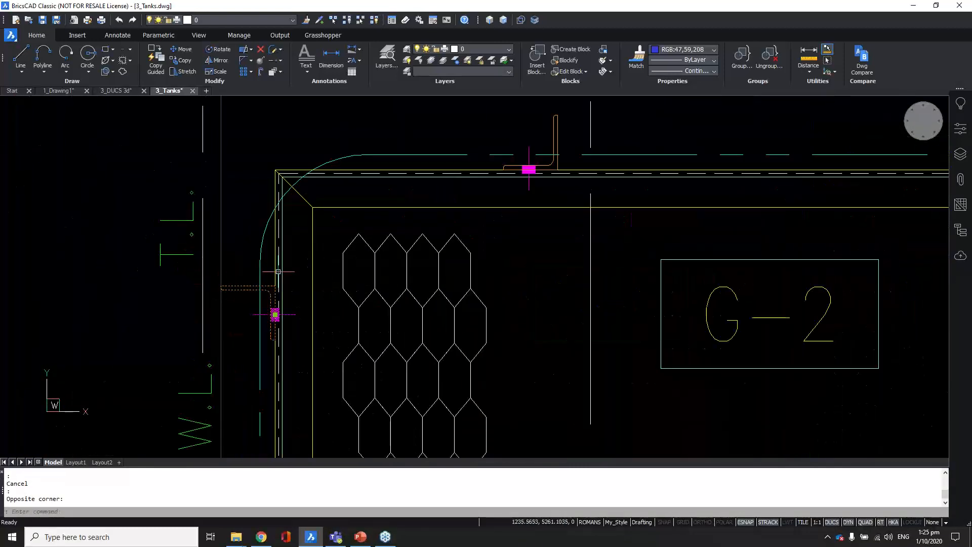
scroll(306, 291, down, 4)
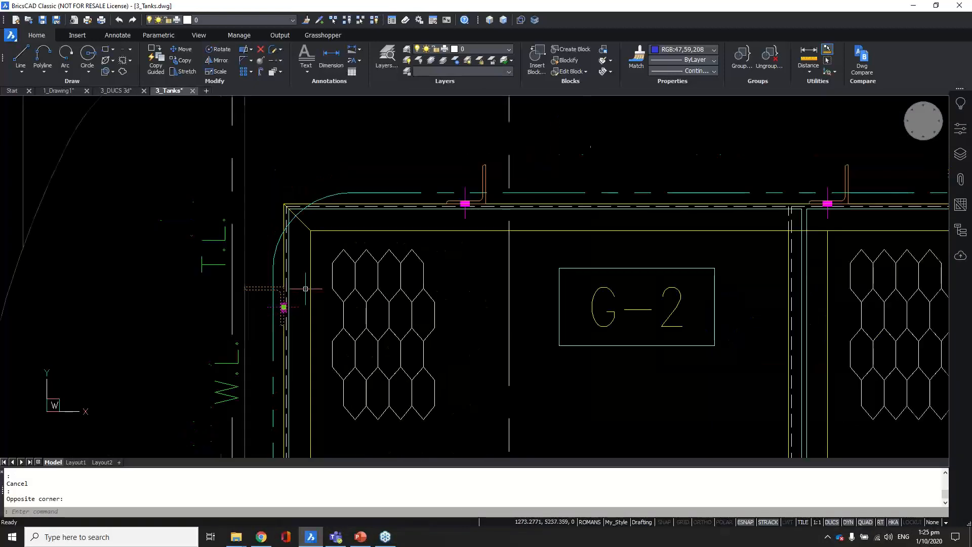
key(Escape)
Step: Select the post_005 block on the lower wall and show its properties
scroll(261, 229, down, 2)
scroll(261, 229, down, 2)
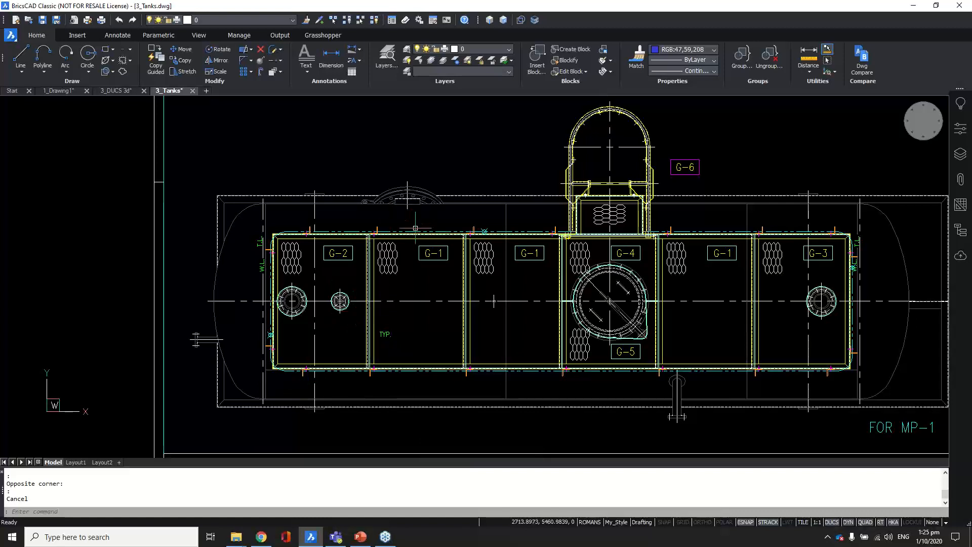
scroll(294, 355, up, 5)
scroll(299, 375, up, 2)
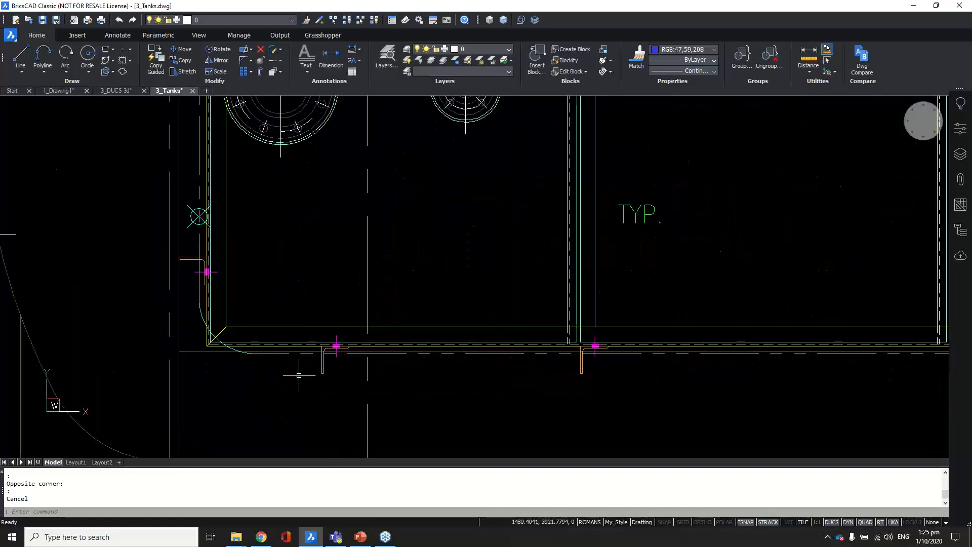
click(322, 359)
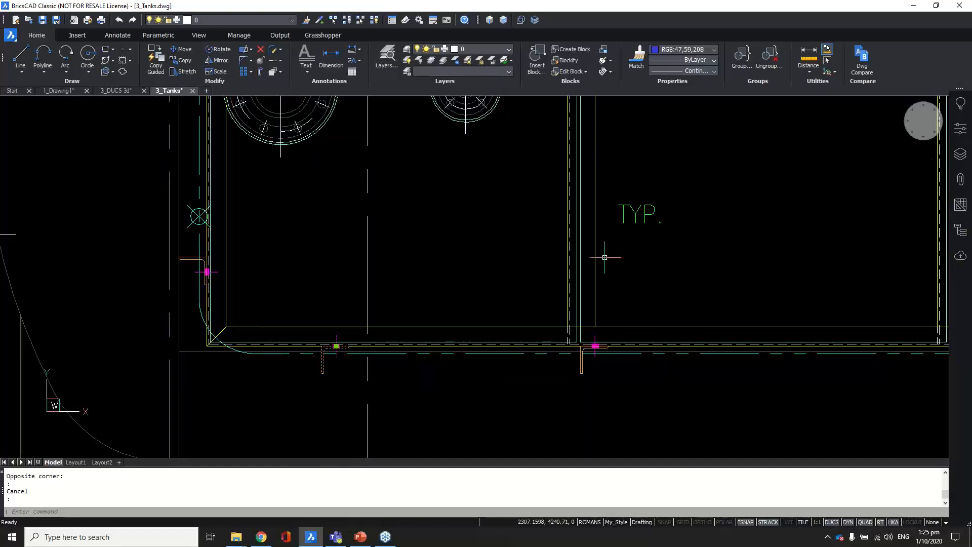
click(963, 129)
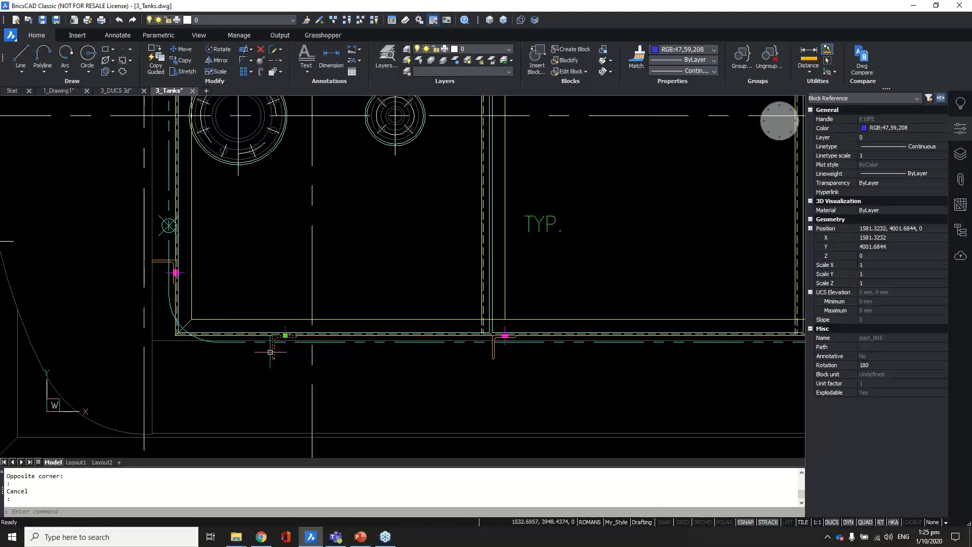
Step: Select all 36 post_005 blocks with Select Similar from the Quad
mouse_move(272, 353)
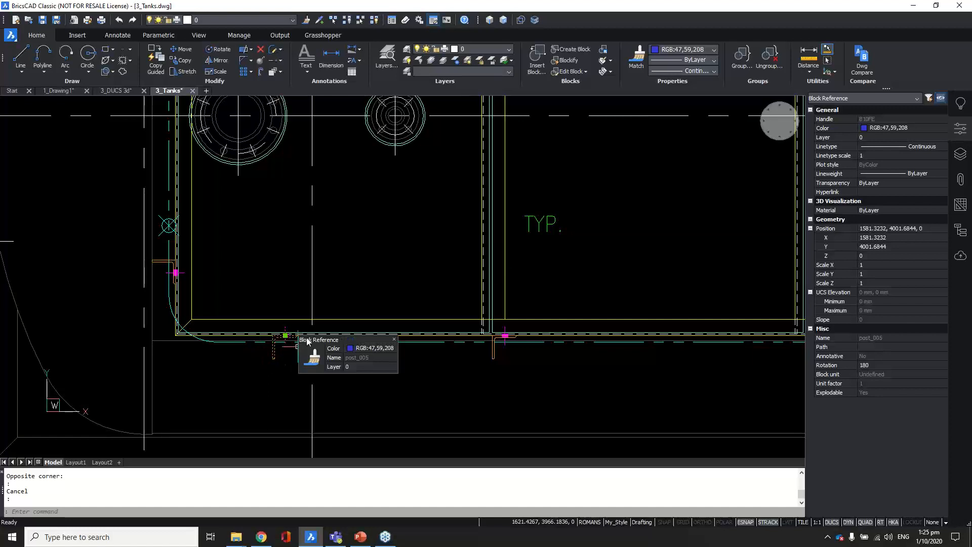
mouse_move(307, 342)
mouse_move(341, 379)
mouse_move(372, 386)
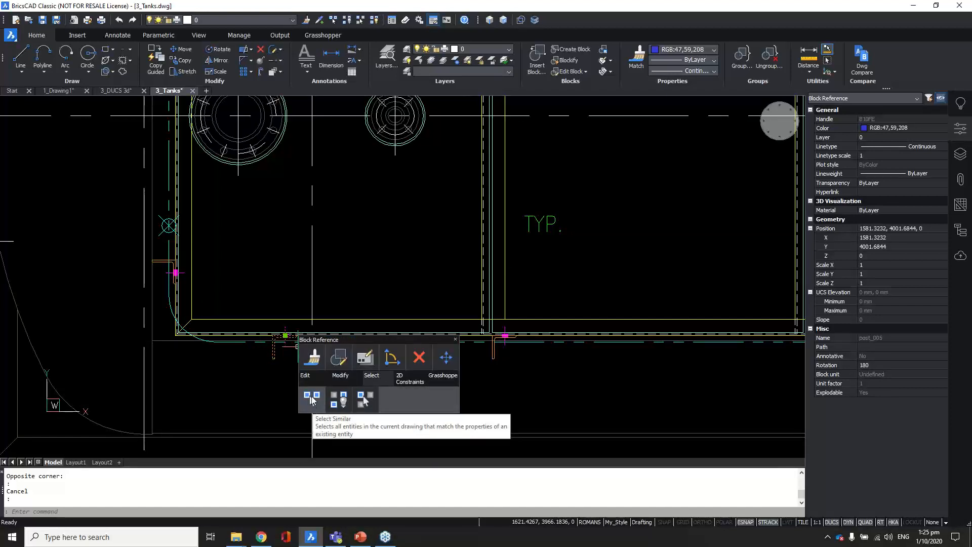
click(312, 400)
scroll(396, 339, down, 3)
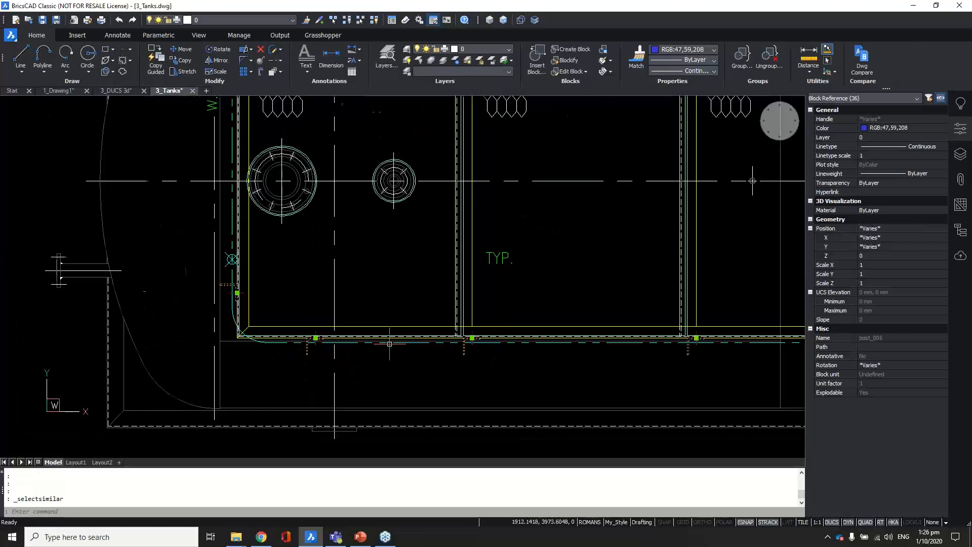
scroll(446, 274, down, 2)
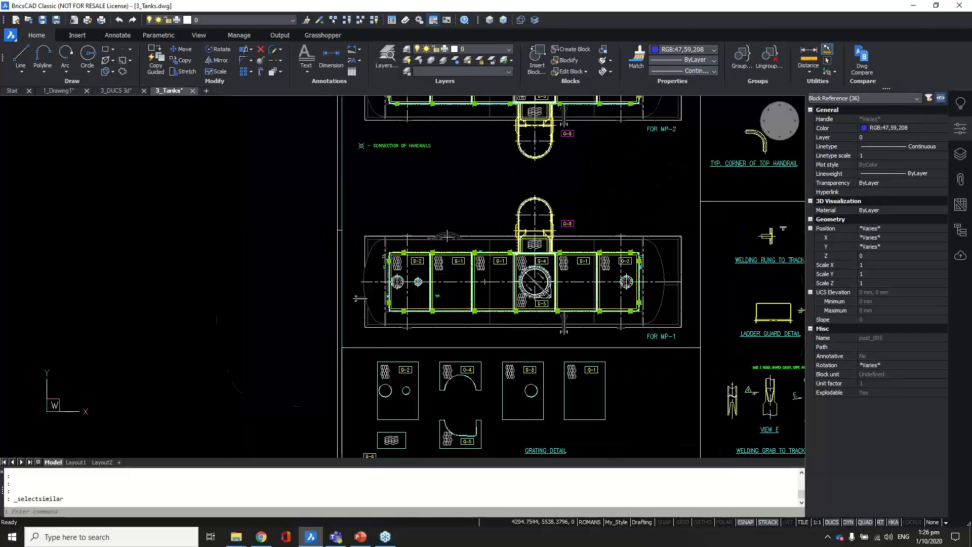
scroll(506, 261, up, 10)
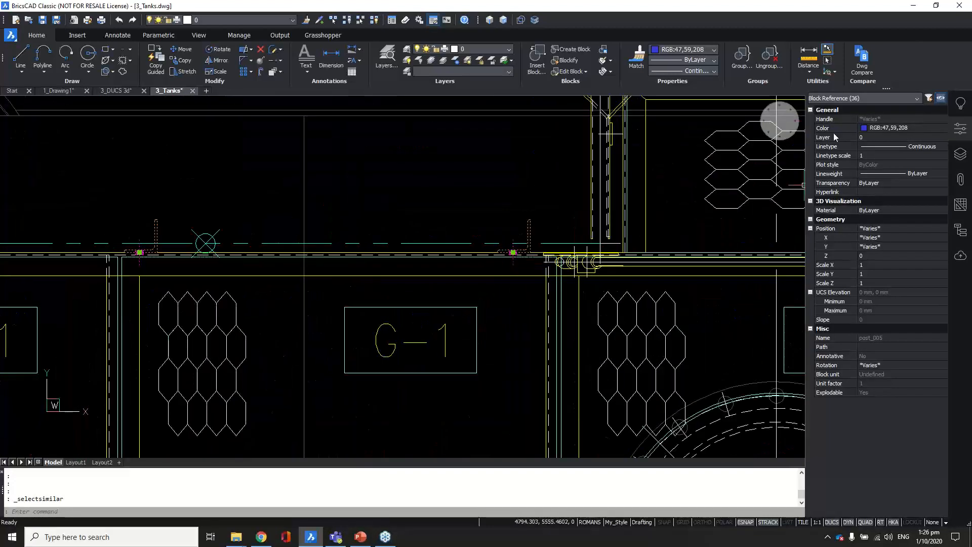
Step: Isolate the 36 posts, then undo the isolation and close the Properties panel
mouse_move(529, 230)
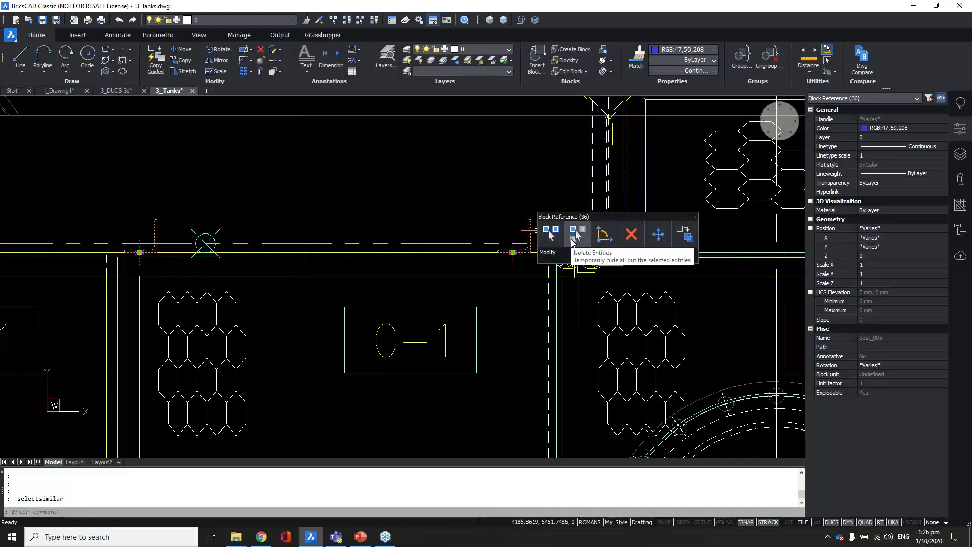
click(575, 238)
scroll(407, 269, down, 8)
scroll(406, 264, down, 4)
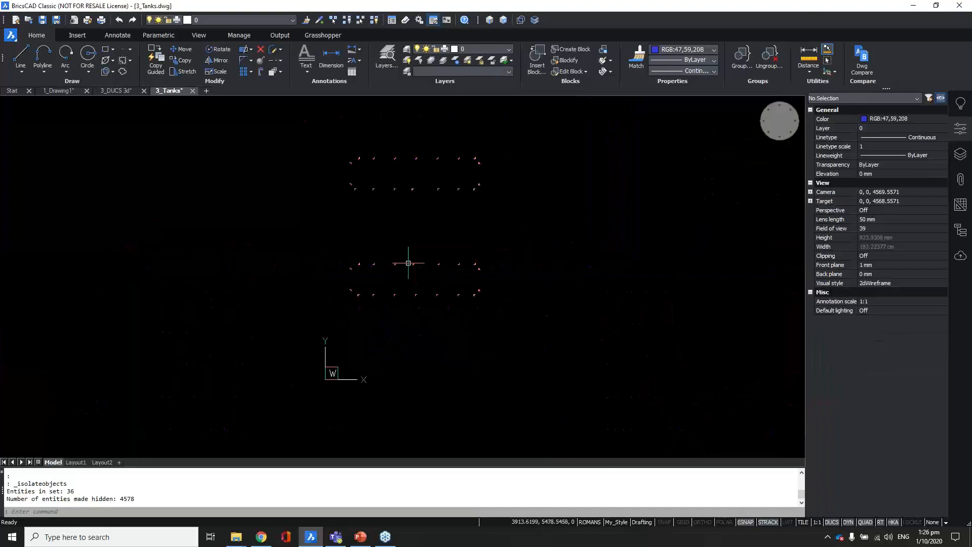
scroll(429, 267, down, 4)
scroll(418, 252, up, 4)
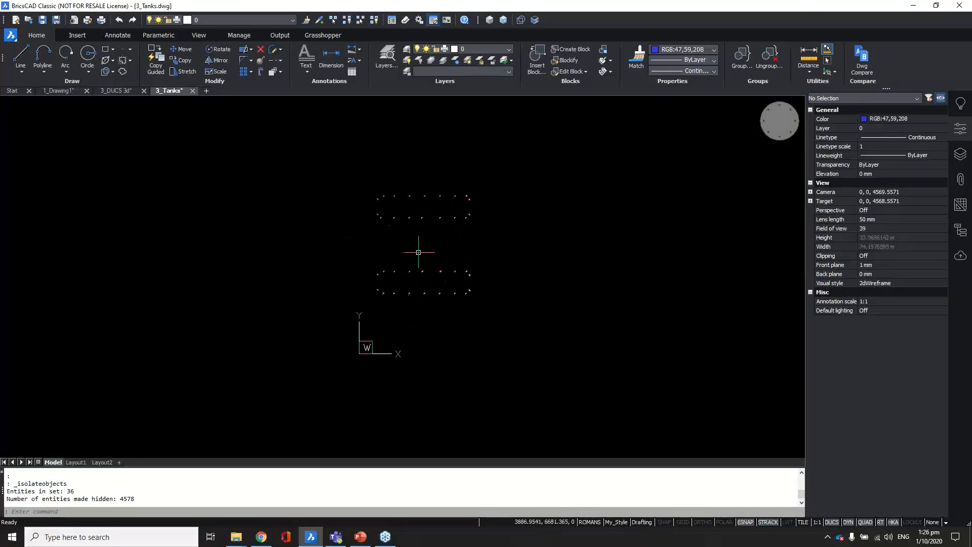
key(ctrl+z)
key(ctrl+z)
key(ctrl+z)
key(ctrl+z)
key(ctrl+z)
key(ctrl+z)
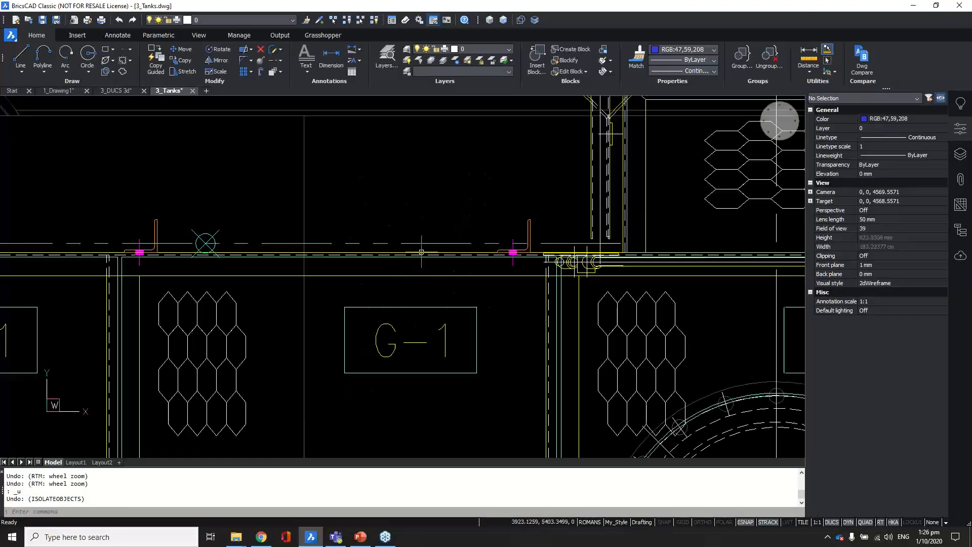
click(960, 129)
Step: Zoom out and pan to the tank elevations, then zoom into the left tank's ladder base
scroll(464, 262, down, 2)
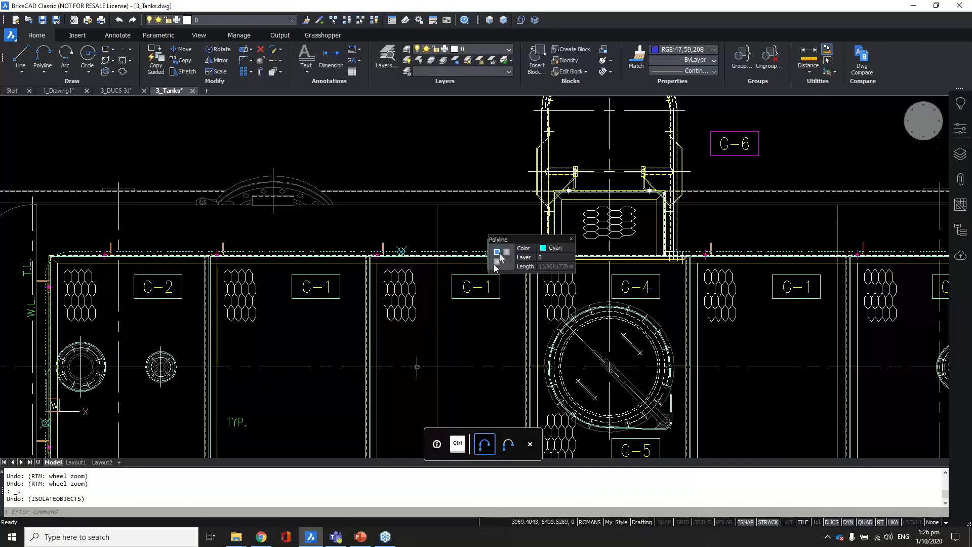
scroll(443, 306, down, 2)
scroll(424, 278, down, 3)
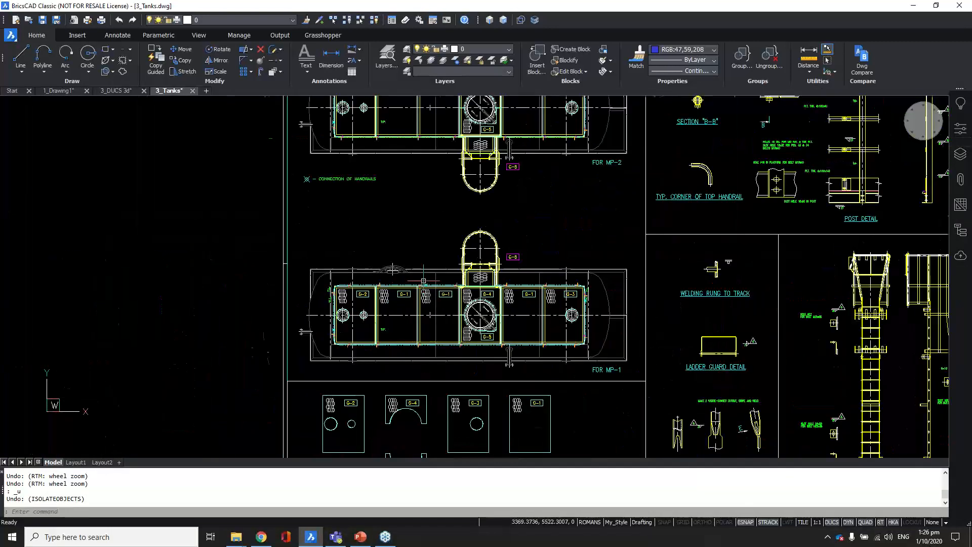
middle_drag(436, 198, 356, 445)
middle_drag(435, 273, 421, 326)
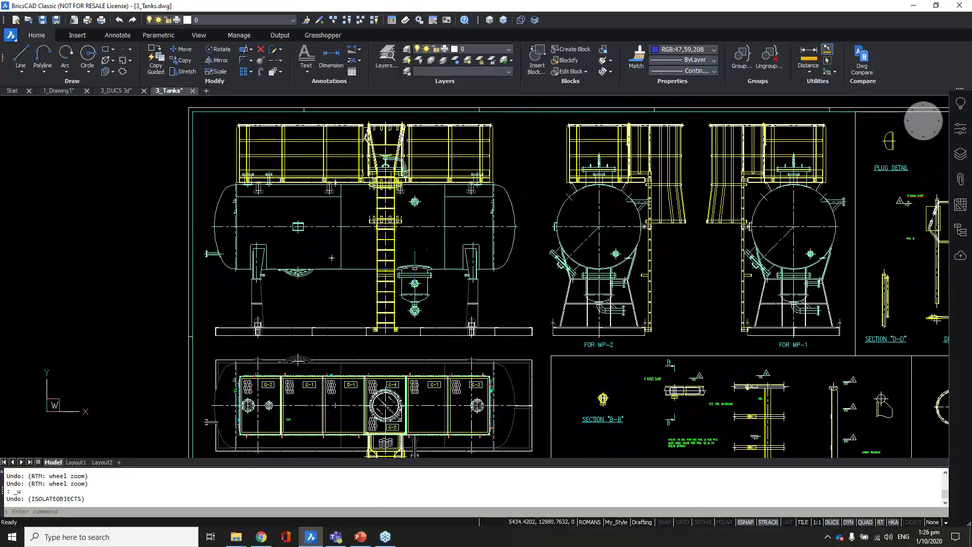
middle_drag(441, 261, 434, 289)
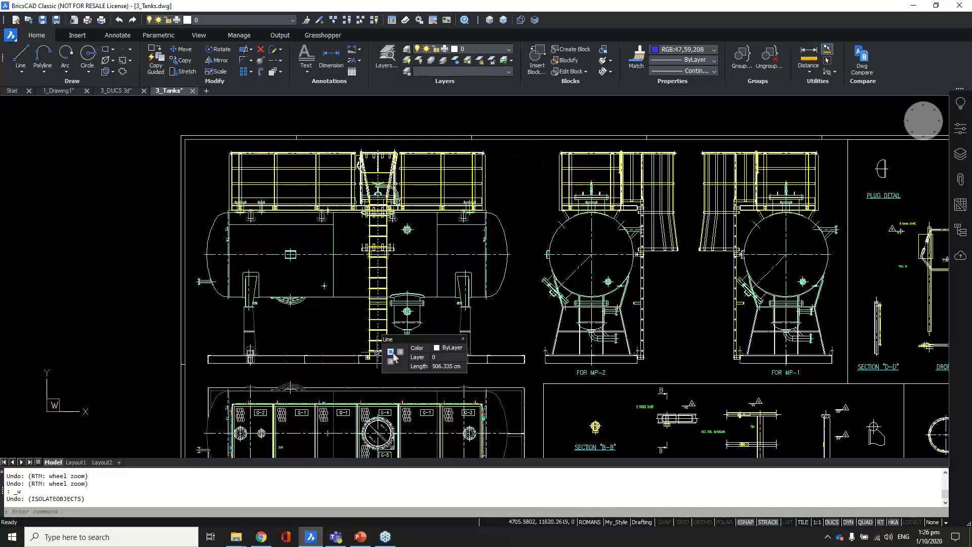
scroll(377, 354, up, 3)
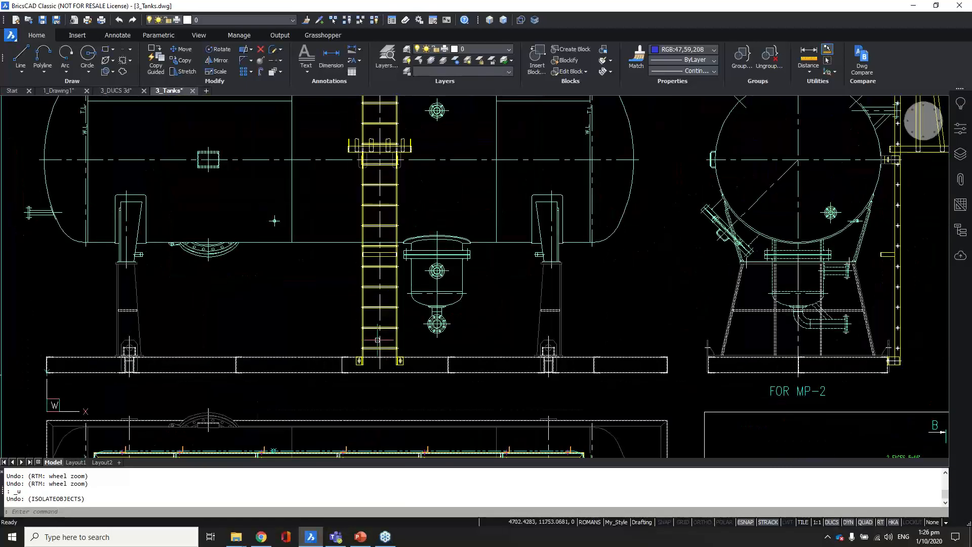
scroll(381, 350, up, 5)
scroll(392, 349, up, 3)
Step: Window-select the ladder rung lines, show them in the Properties panel, then recentre the ladder detail
drag(426, 341, 408, 294)
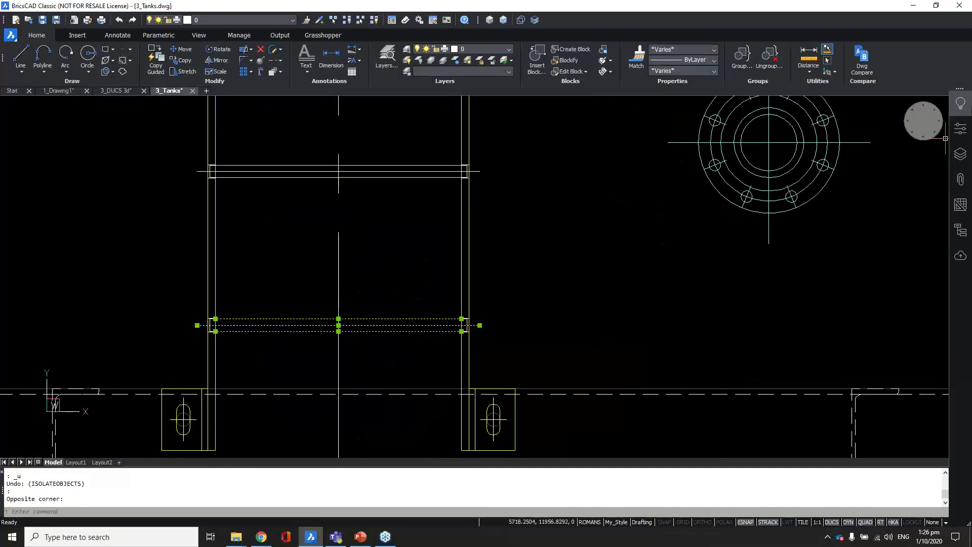
click(961, 128)
key(Escape)
drag(144, 304, 426, 348)
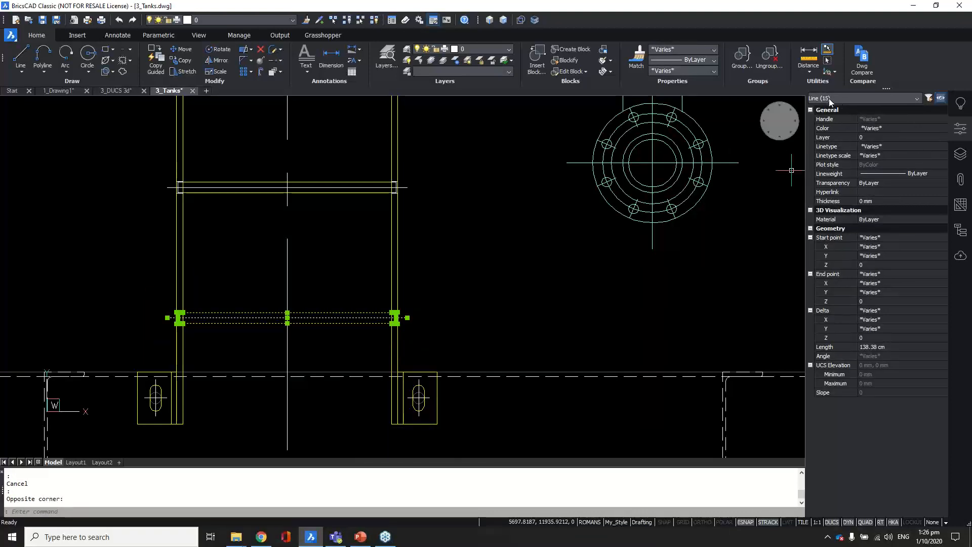
key(Escape)
scroll(472, 348, down, 4)
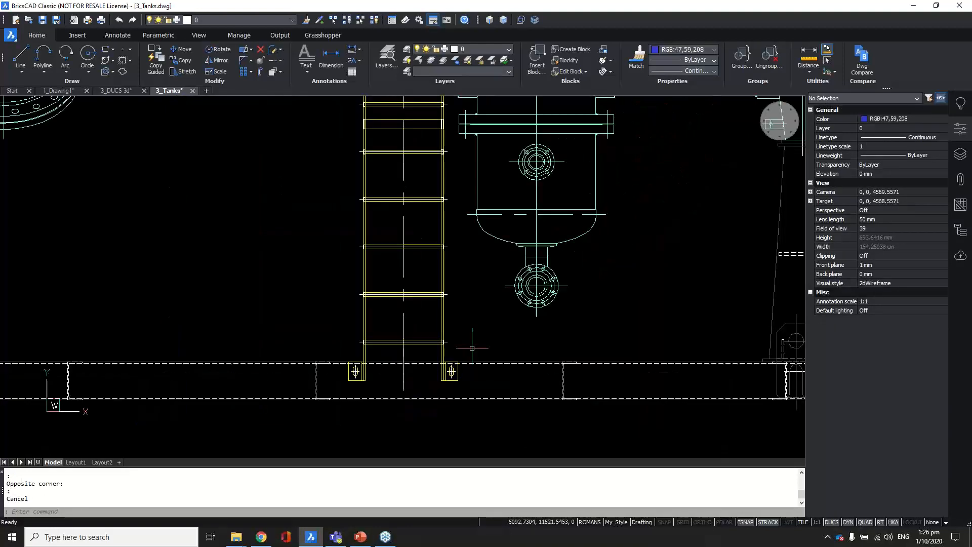
middle_drag(460, 299, 402, 332)
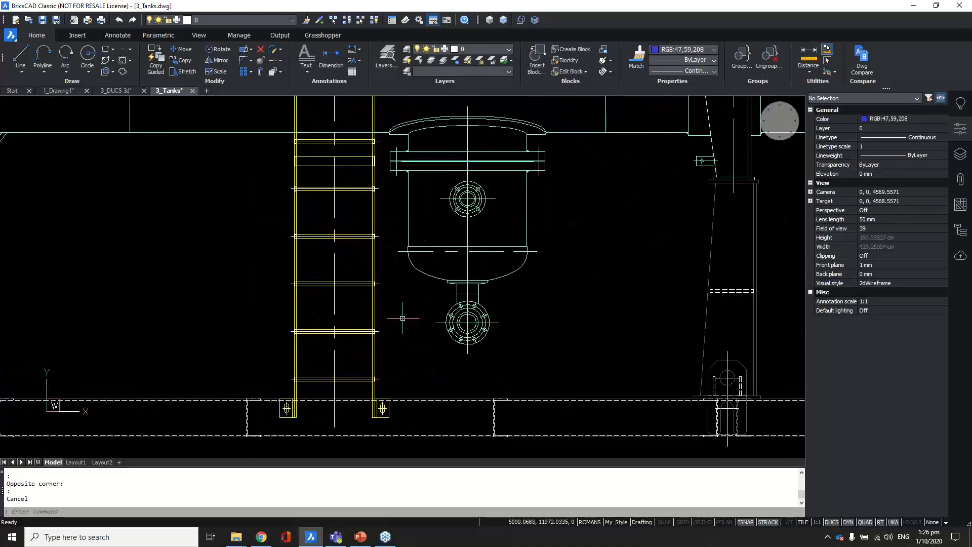
Step: Start Blockify and enable replacing repeated patterns by arrays in its settings
click(565, 60)
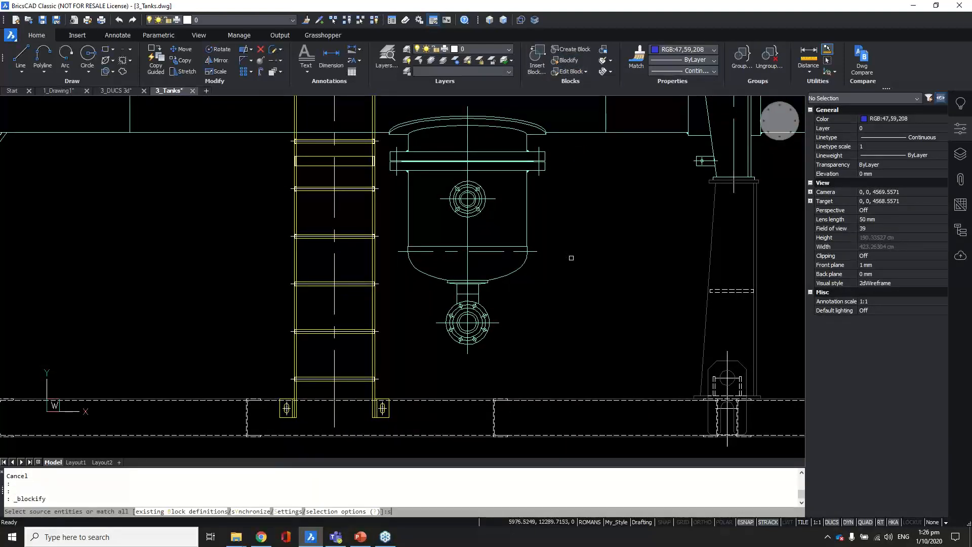
text(s)
key(Return)
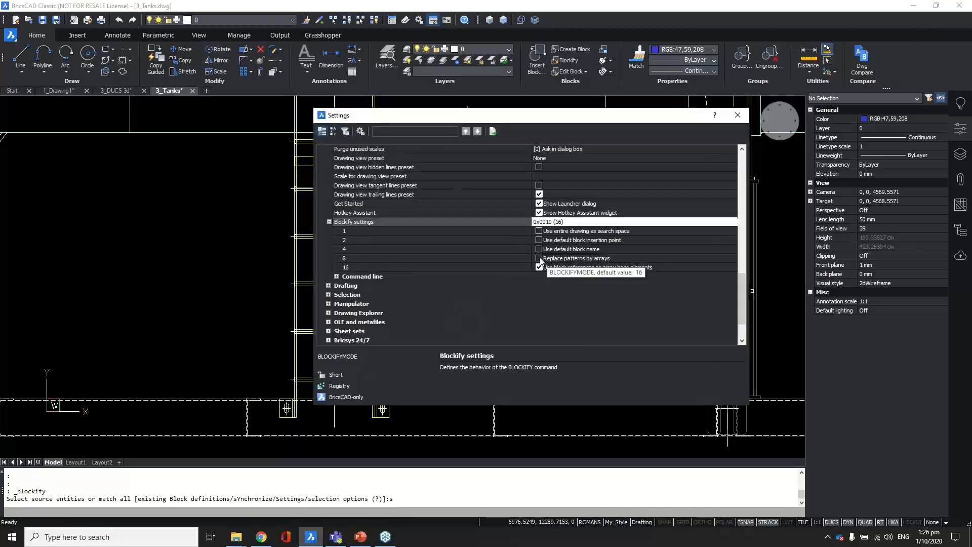
click(547, 259)
click(738, 116)
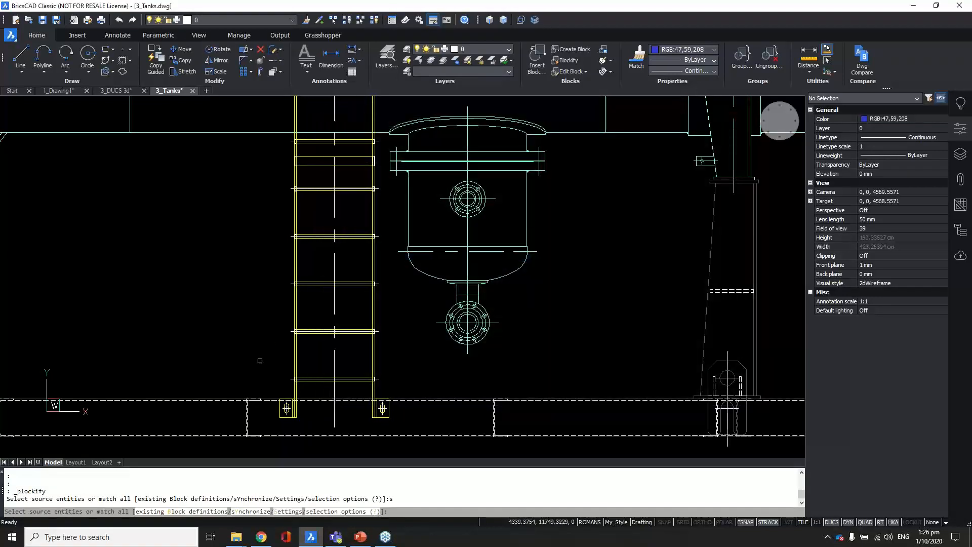
Step: Window-select the 15 ladder-rung entities as source and search the entire drawing, producing 2 array inserts
click(274, 363)
click(398, 386)
key(Return)
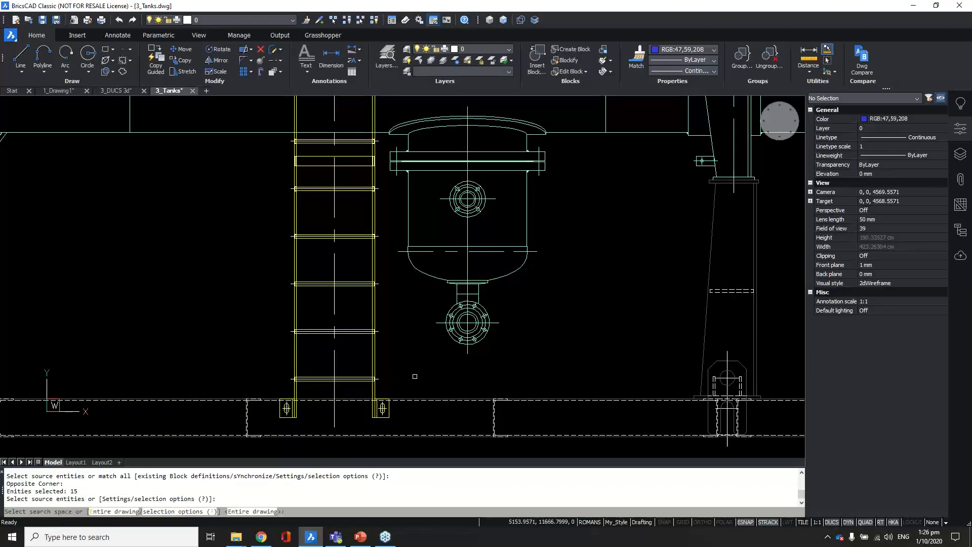
key(Return)
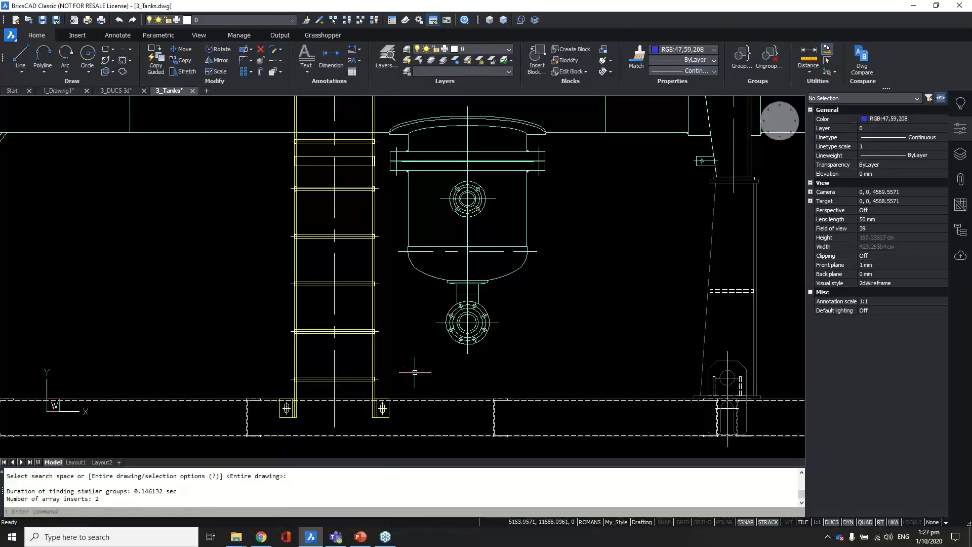
scroll(414, 372, down, 3)
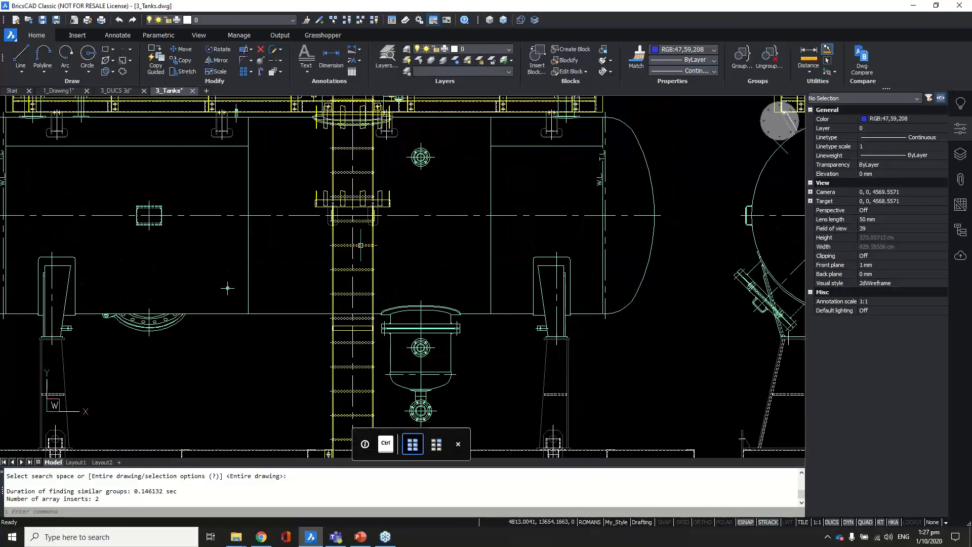
Step: Zoom out, cancel the current selection and reposition the view onto the Ladder Detail
middle_drag(227, 288, 210, 318)
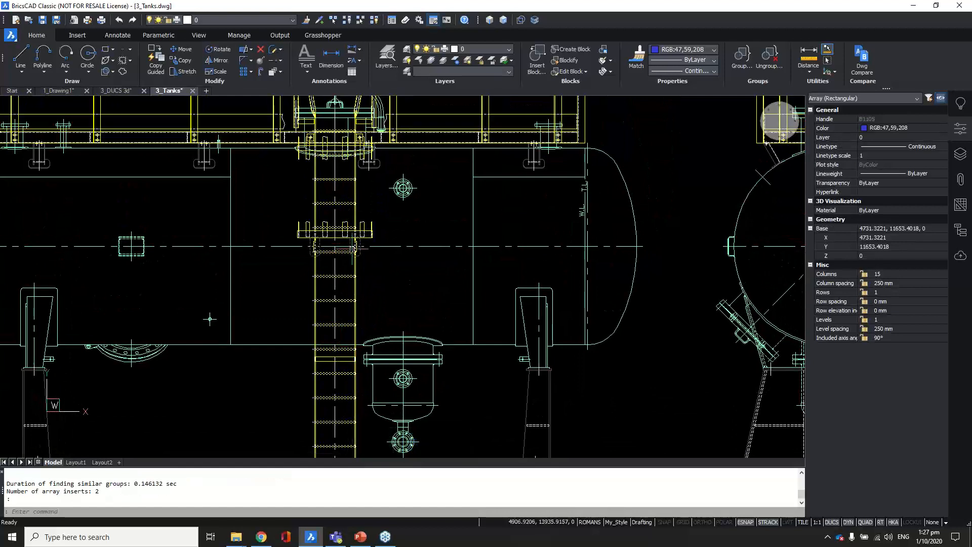
mouse_move(352, 244)
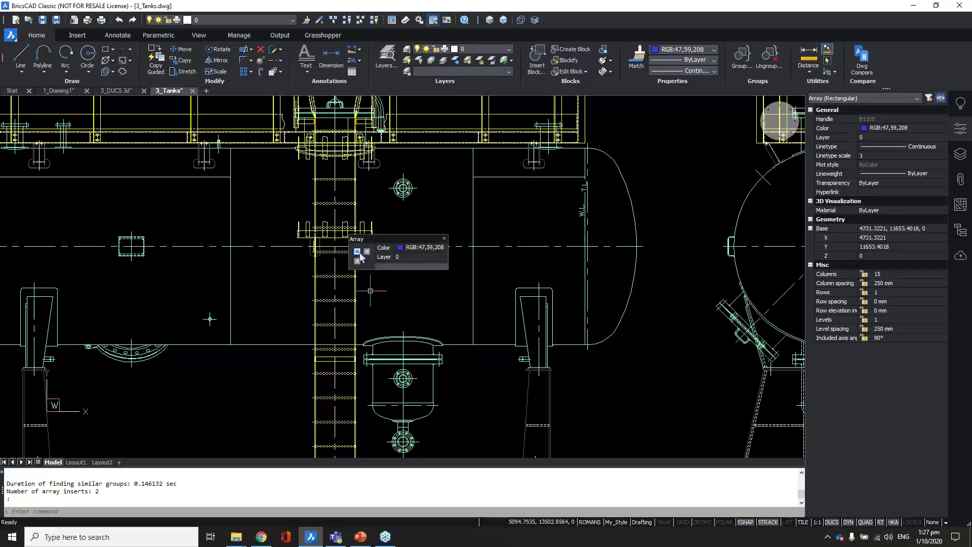
scroll(377, 293, down, 5)
scroll(411, 318, down, 4)
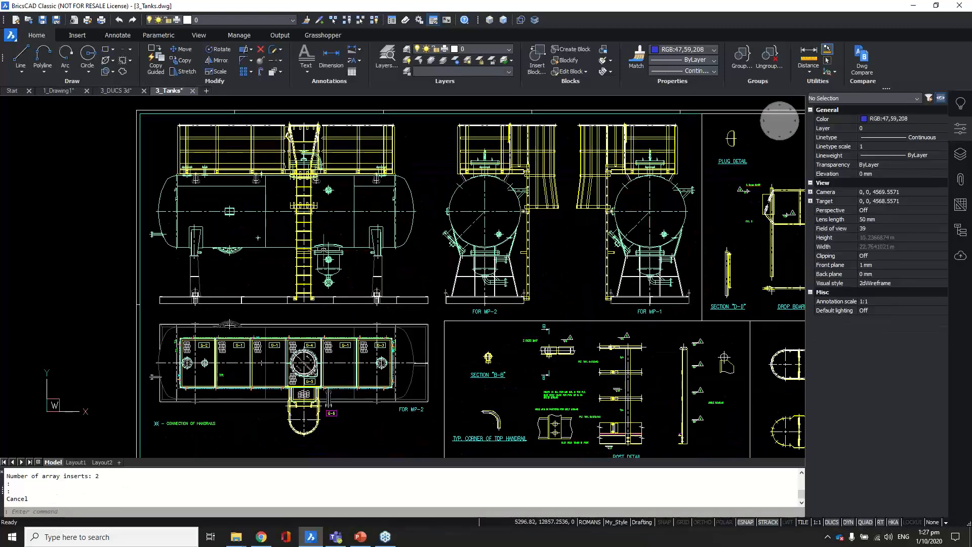
key(Escape)
middle_drag(469, 354, 474, 293)
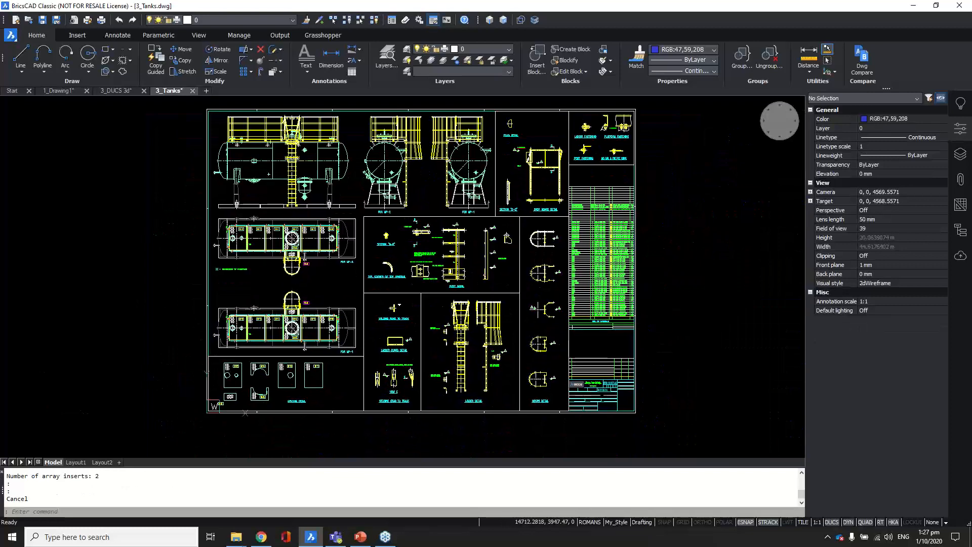
scroll(467, 400, up, 6)
scroll(468, 413, up, 2)
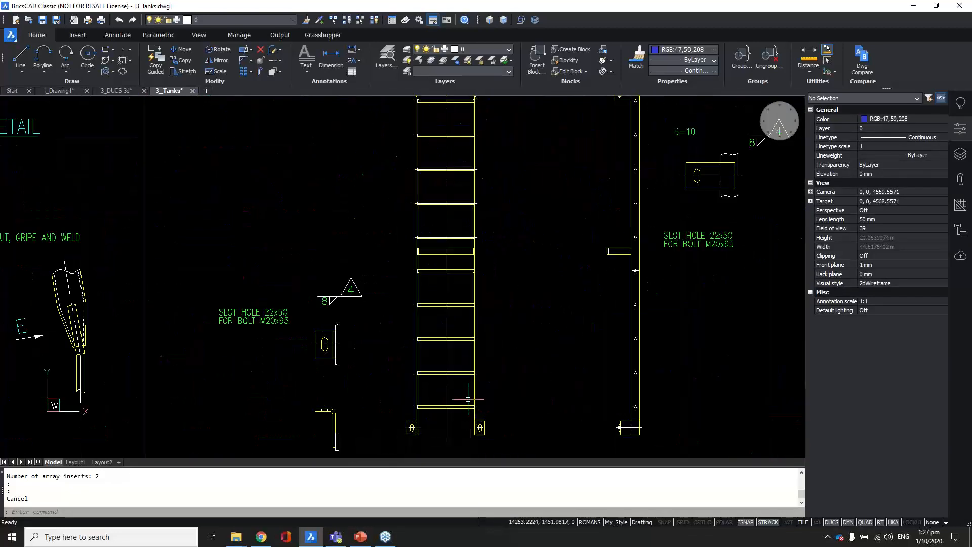
Step: Select the ladder rung array, 15 columns at 250 mm spacing, to show it in Properties
click(465, 245)
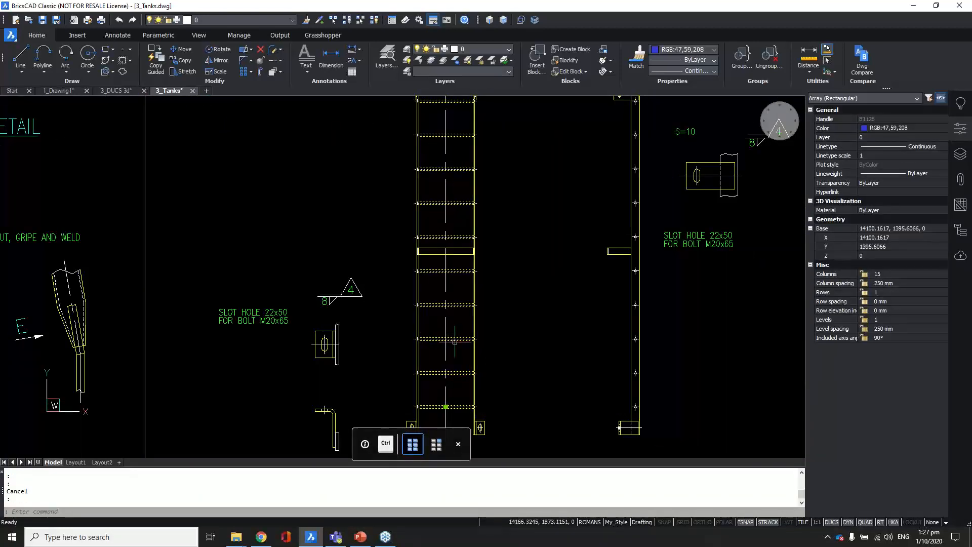
scroll(453, 325, down, 1)
mouse_move(454, 332)
scroll(471, 337, down, 3)
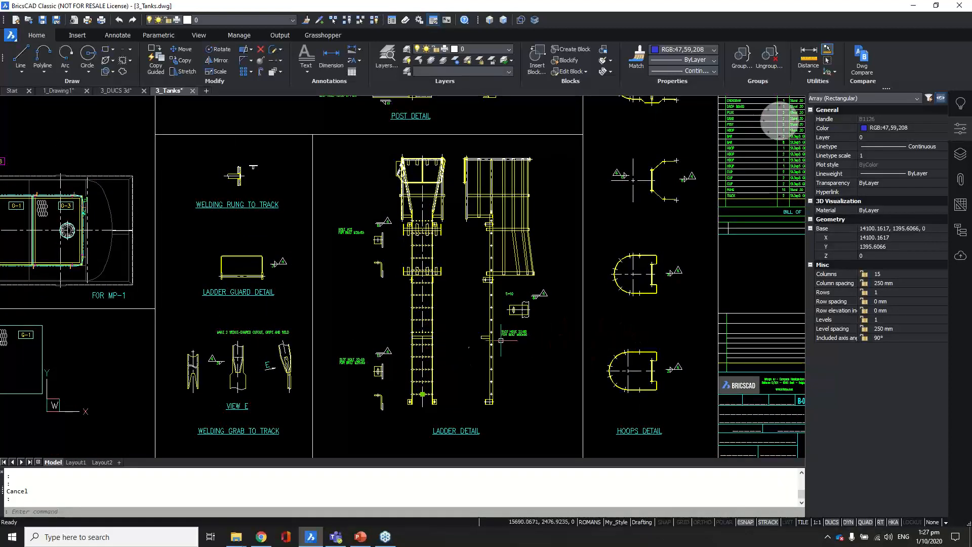
scroll(429, 374, up, 2)
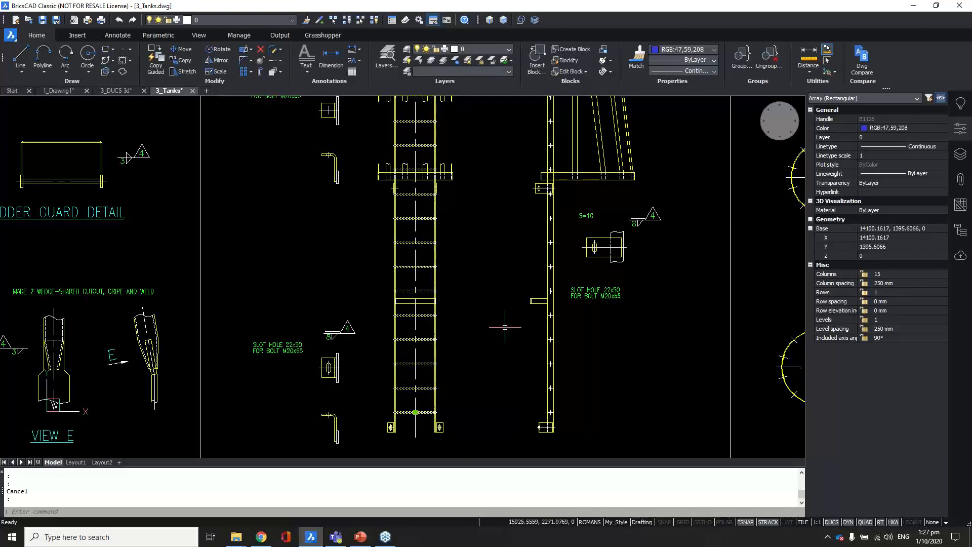
scroll(491, 303, down, 3)
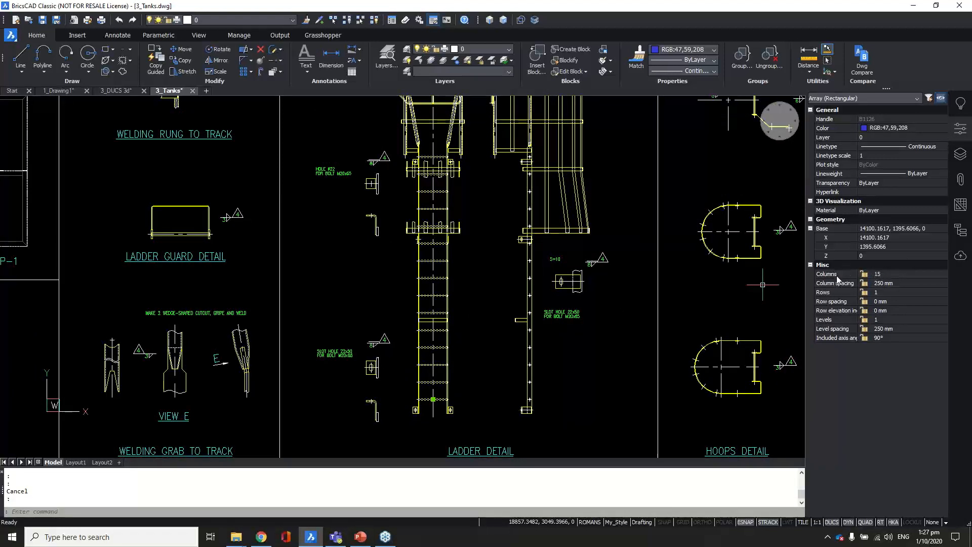
Step: Change the rung array to 6 columns with 400 mm column spacing, then deselect it
click(880, 274)
click(911, 274)
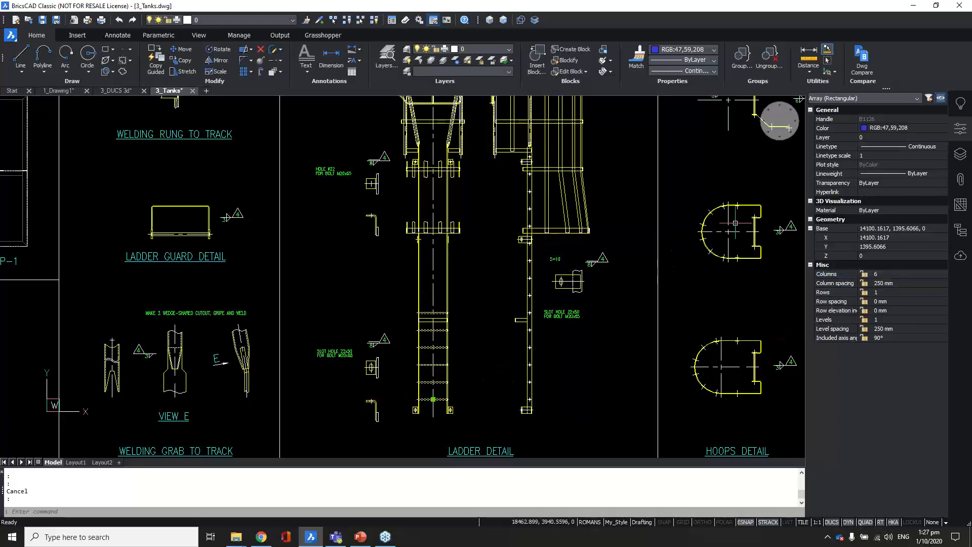
click(879, 281)
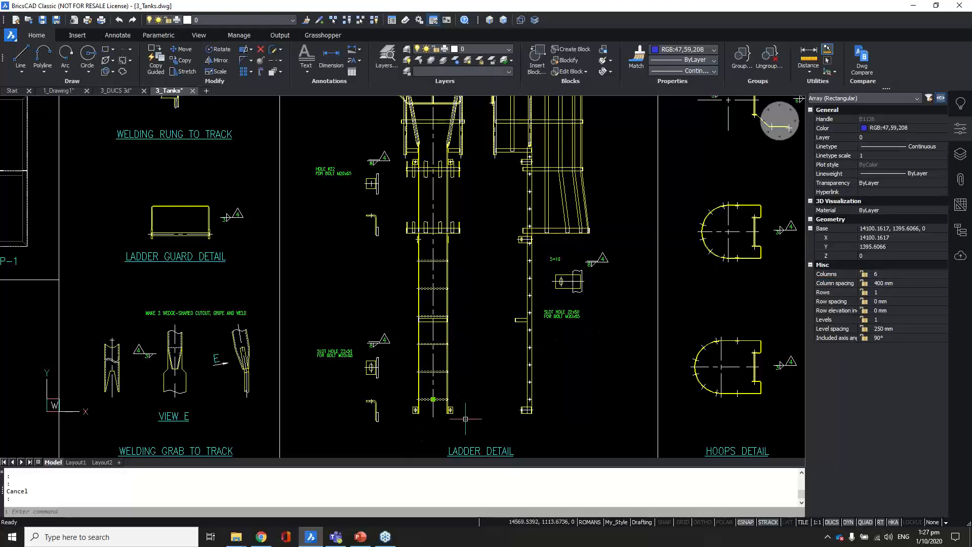
key(Escape)
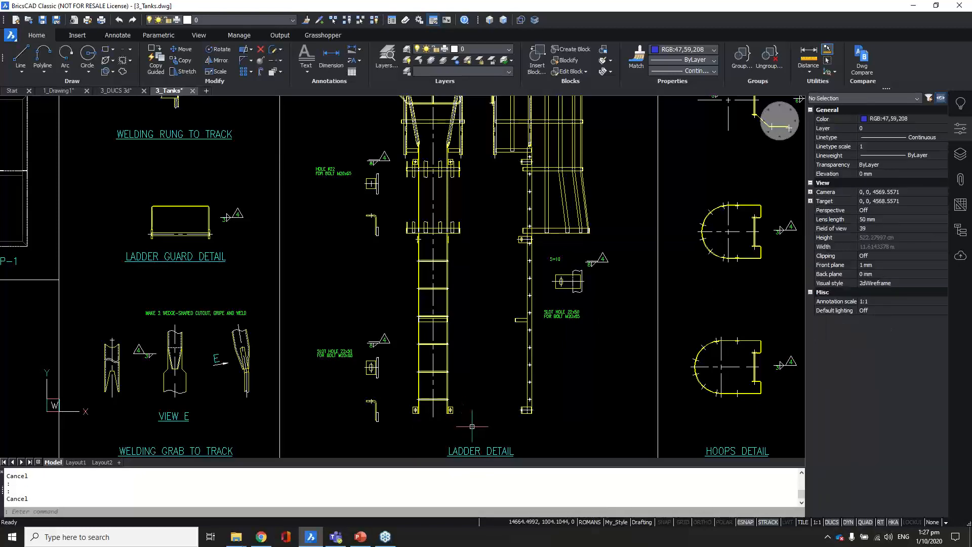
scroll(469, 385, down, 5)
Step: Recentre the full 3_Tanks.dwg sheet with its posts and arrayed rungs, and cancel any command
middle_drag(480, 358, 497, 376)
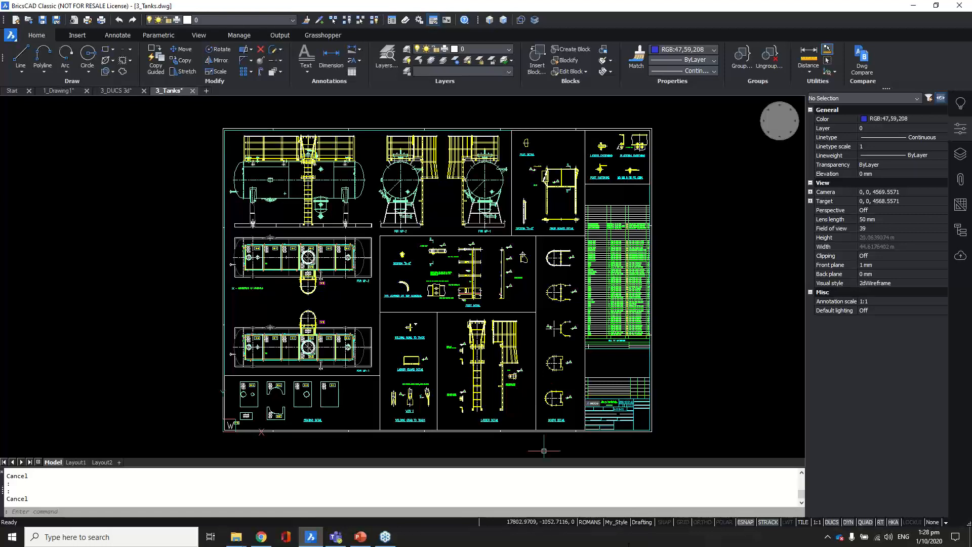
key(Escape)
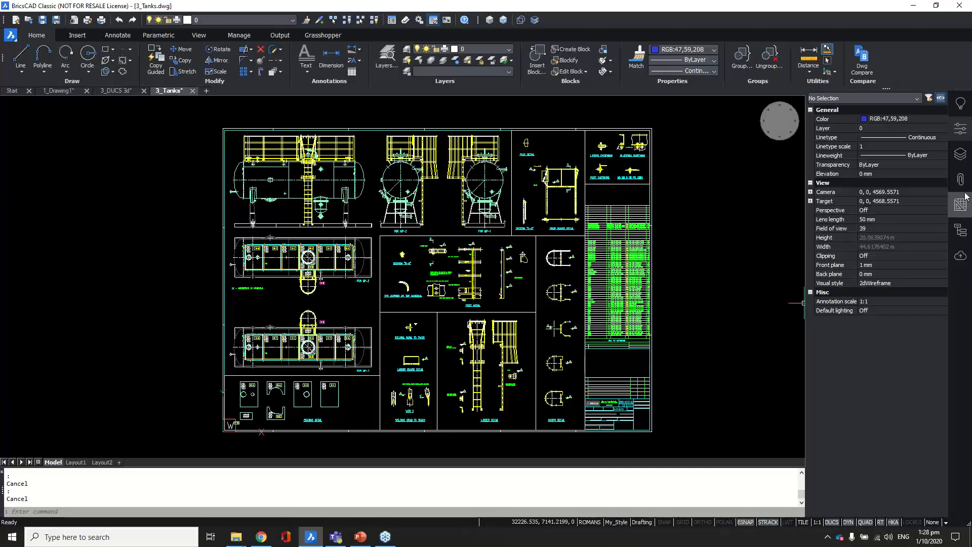
Step: Show the Content Browser panel from the Panels menu
right_click(969, 282)
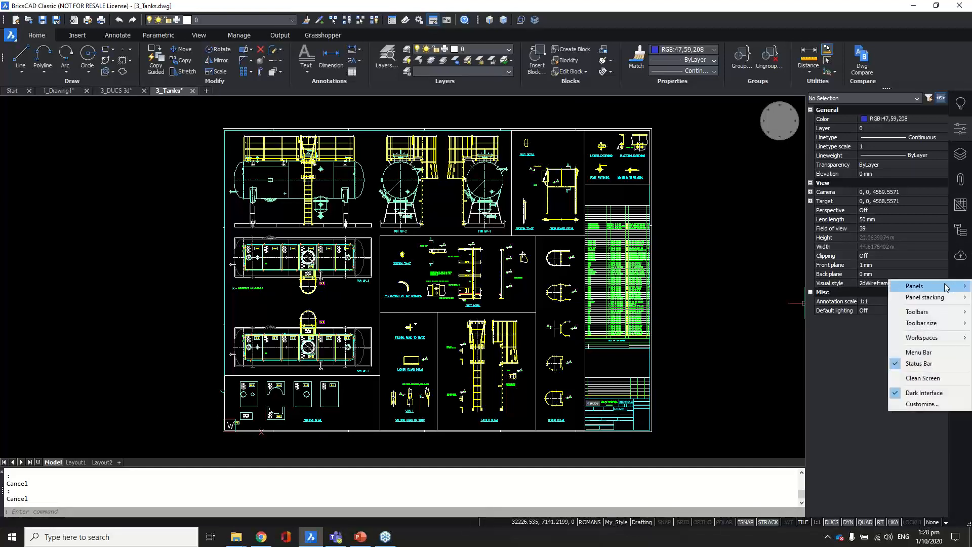
mouse_move(926, 286)
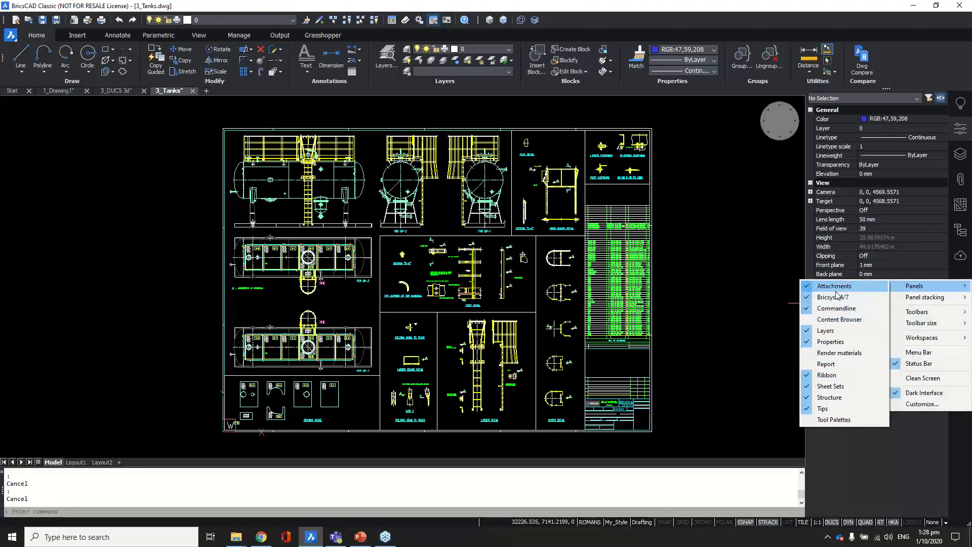
click(836, 320)
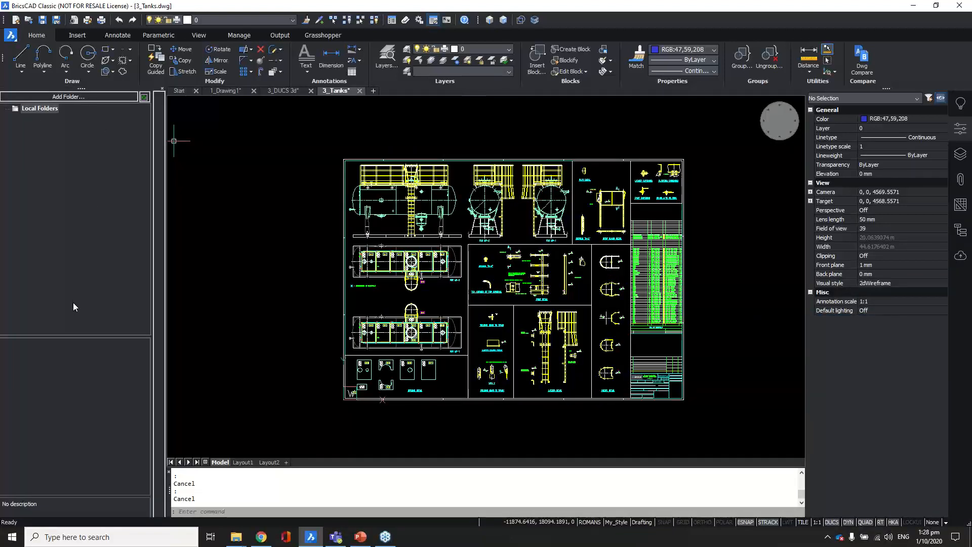
Step: Add the Desktop folder 23+1 to the Content Browser's Local Folders
click(56, 97)
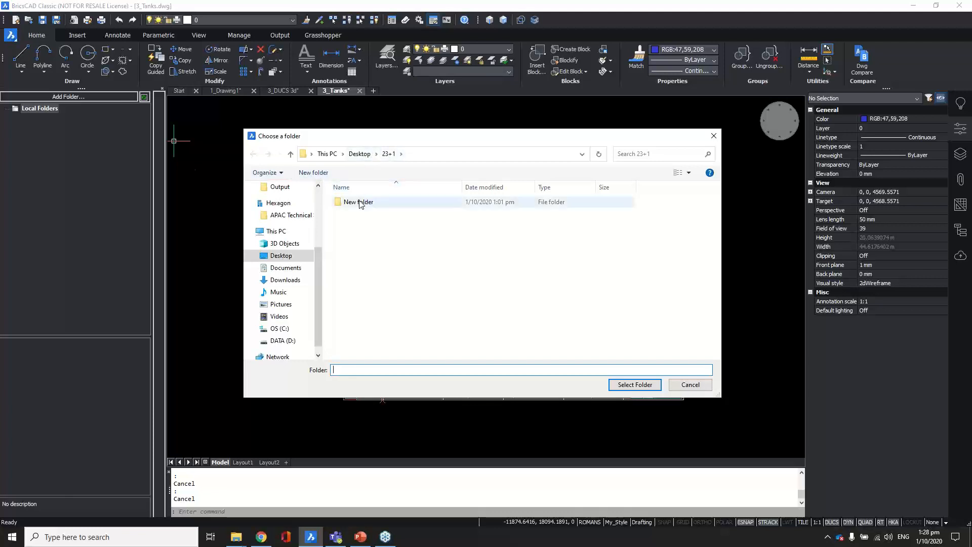
click(359, 154)
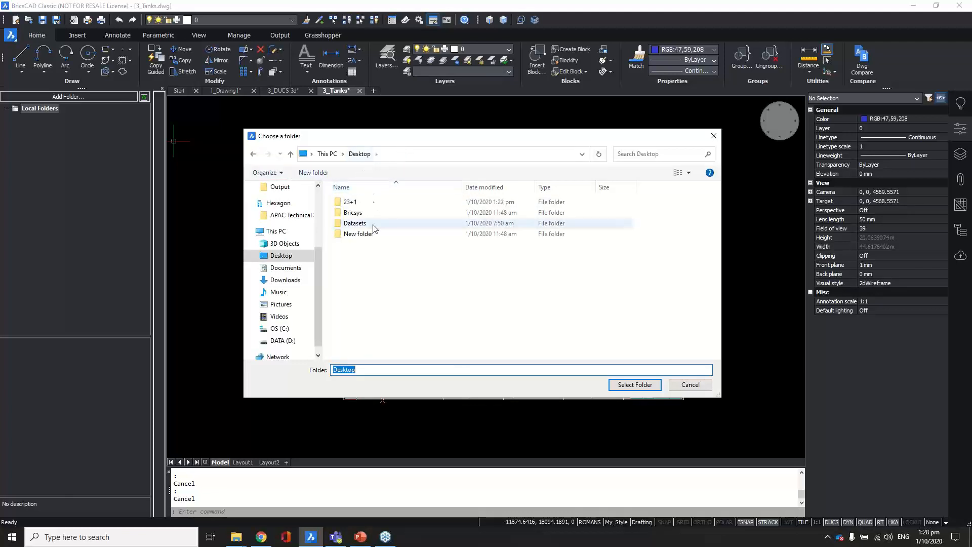
click(349, 202)
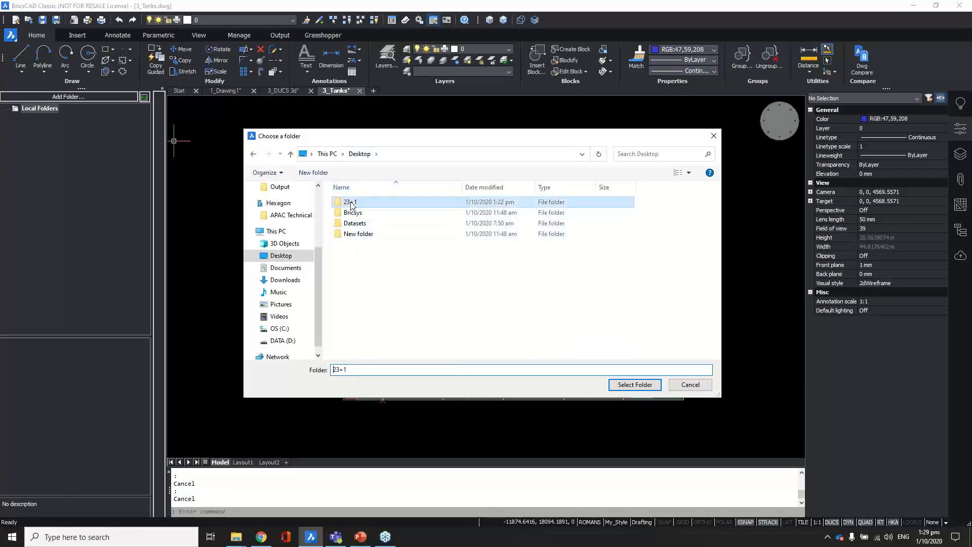
click(632, 387)
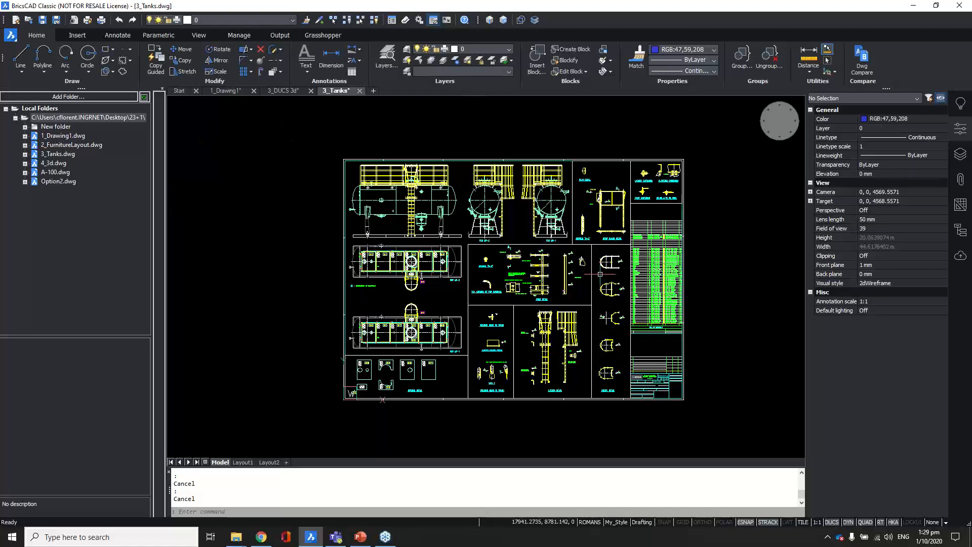
Step: Open 2_FurnitureLayout.dwg from the Content Browser and accept the Proxy Information notice
scroll(600, 280, up, 1)
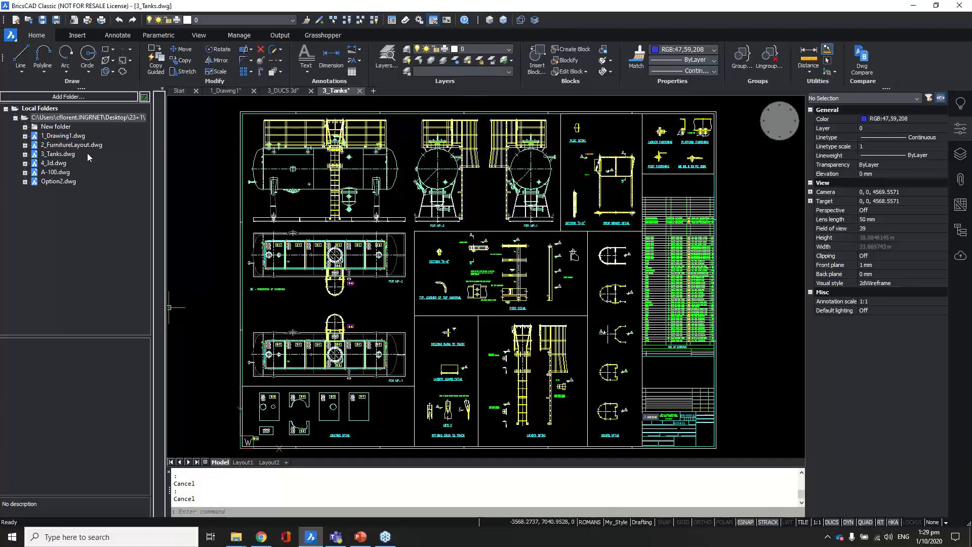
double_click(60, 147)
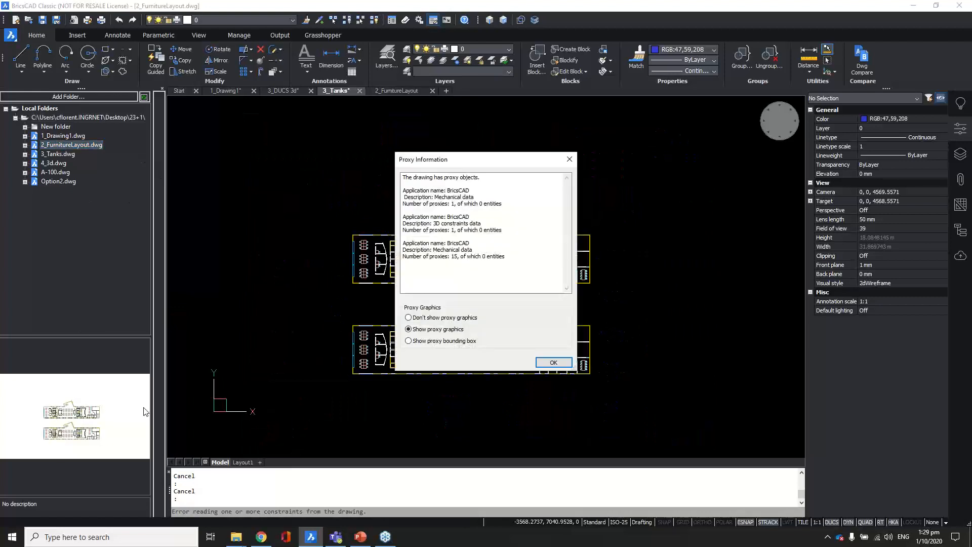
click(553, 362)
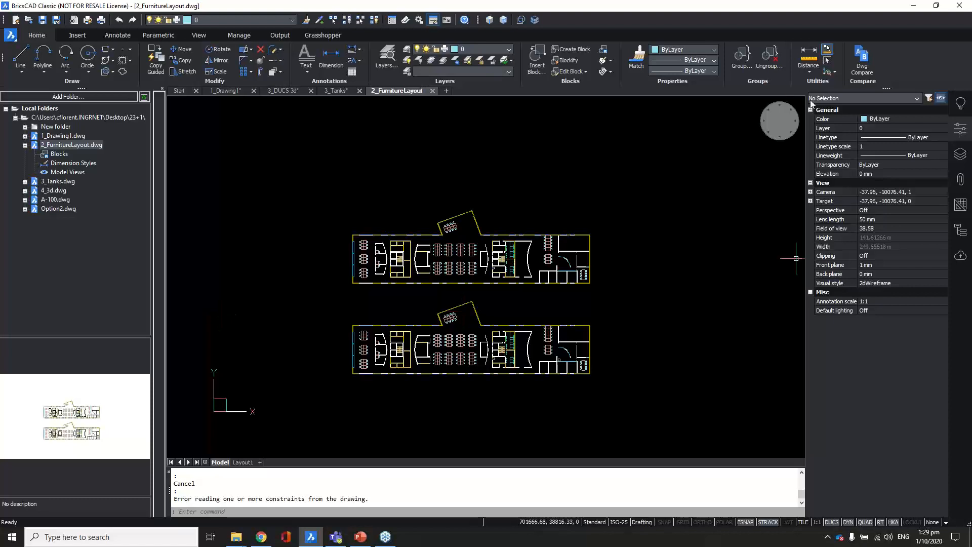
Step: Hide the Content Browser panel again from the Panels menu
right_click(966, 290)
mouse_move(946, 293)
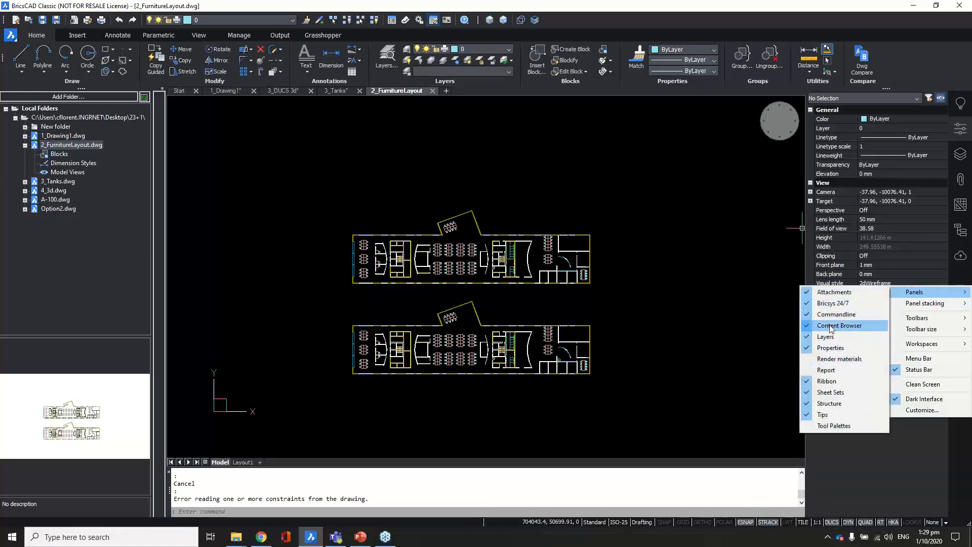
click(831, 327)
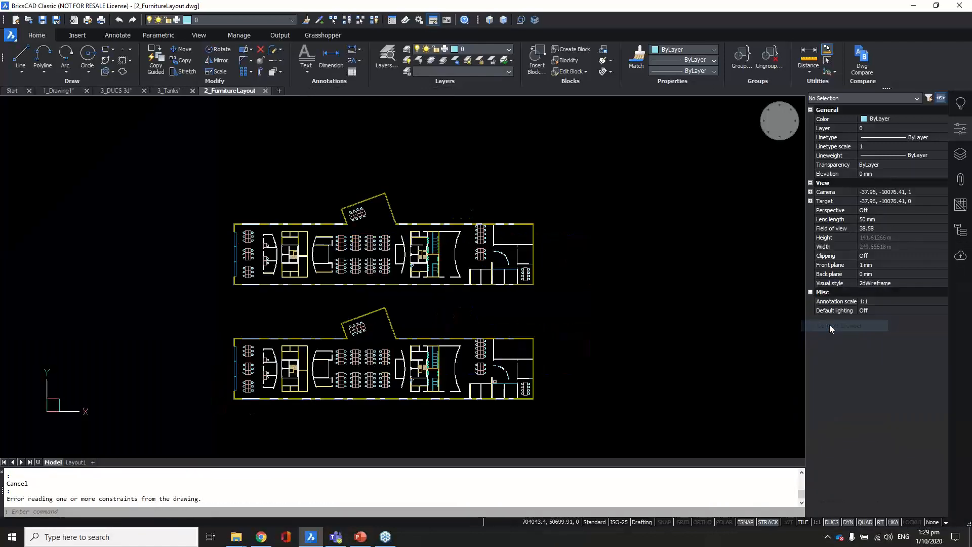
Step: Hide the Properties panel and zoom out to show both furnished floor plans
click(961, 130)
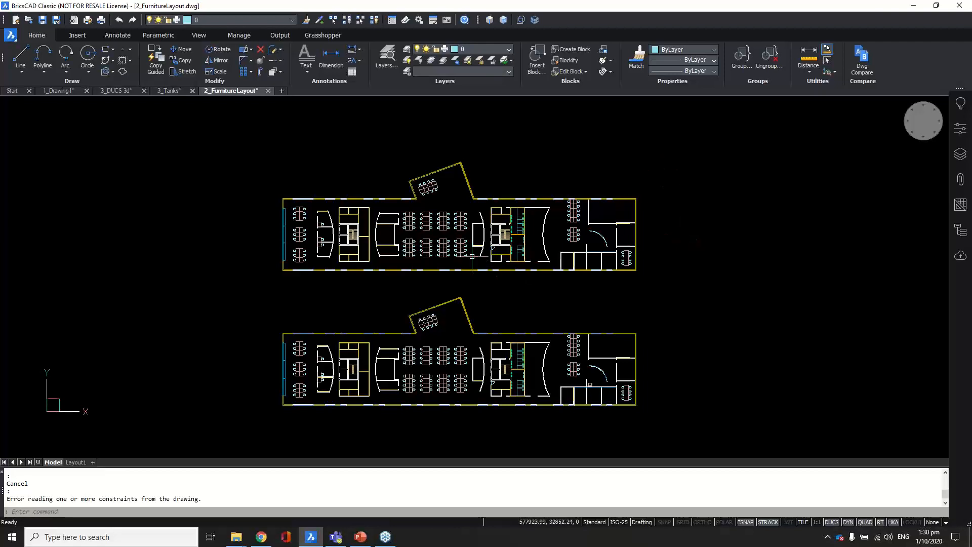
scroll(472, 253, up, 2)
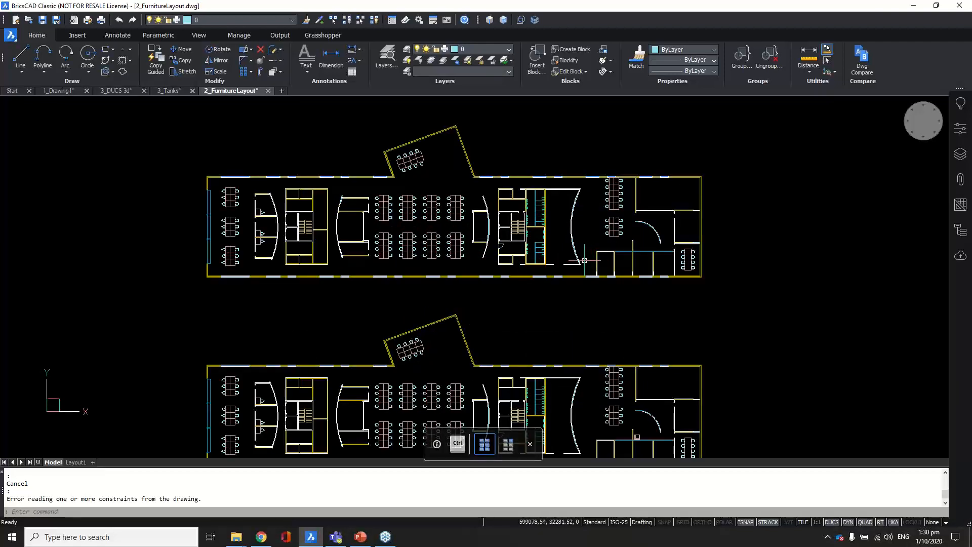
scroll(576, 258, up, 3)
scroll(596, 215, down, 5)
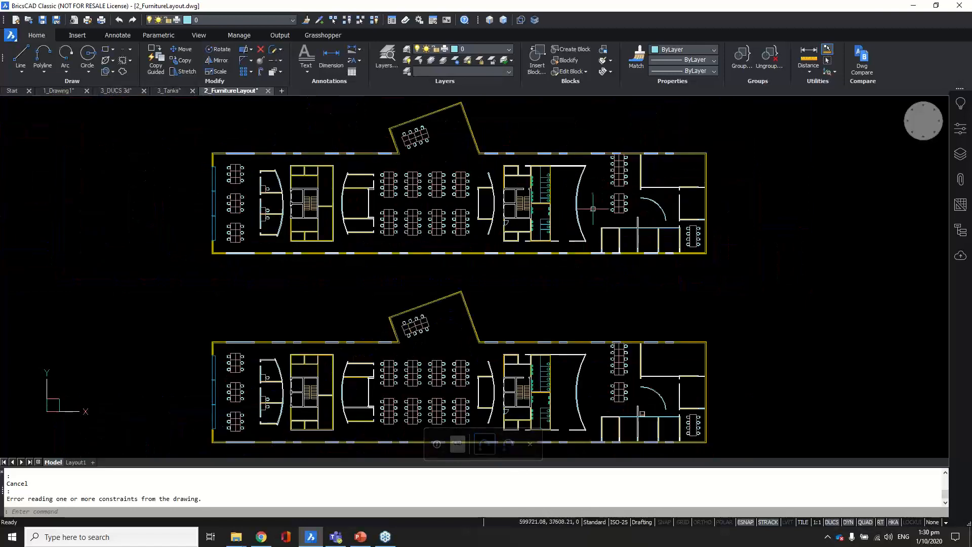
scroll(641, 271, up, 2)
middle_drag(642, 271, 632, 296)
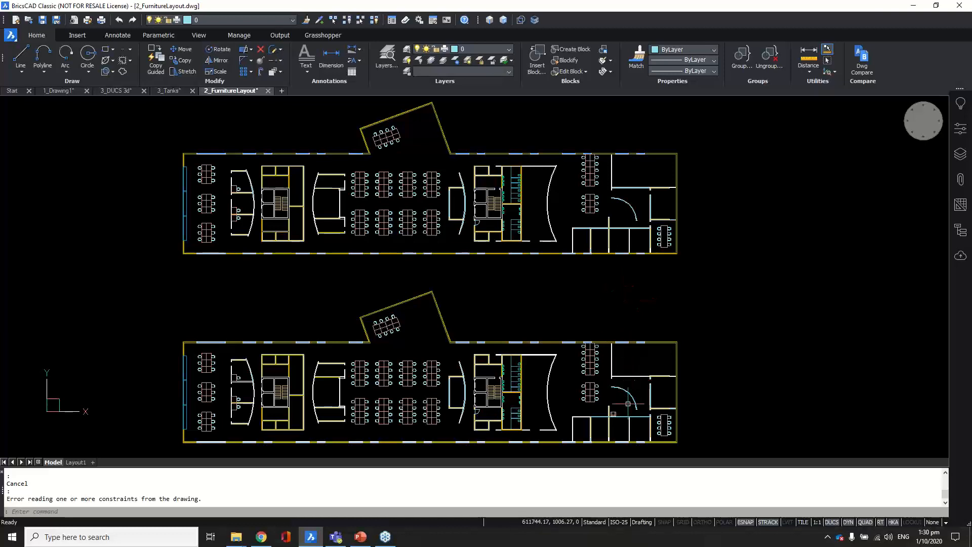
Step: Zoom and pan in on the lower plan's armchair beside the partition post
scroll(625, 436, up, 4)
scroll(626, 436, up, 2)
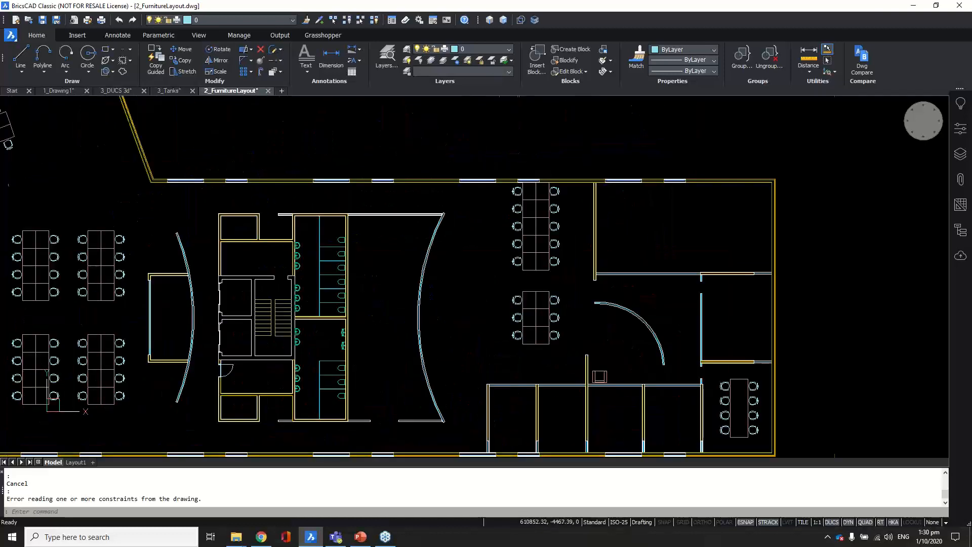
scroll(625, 426, up, 5)
scroll(618, 353, up, 2)
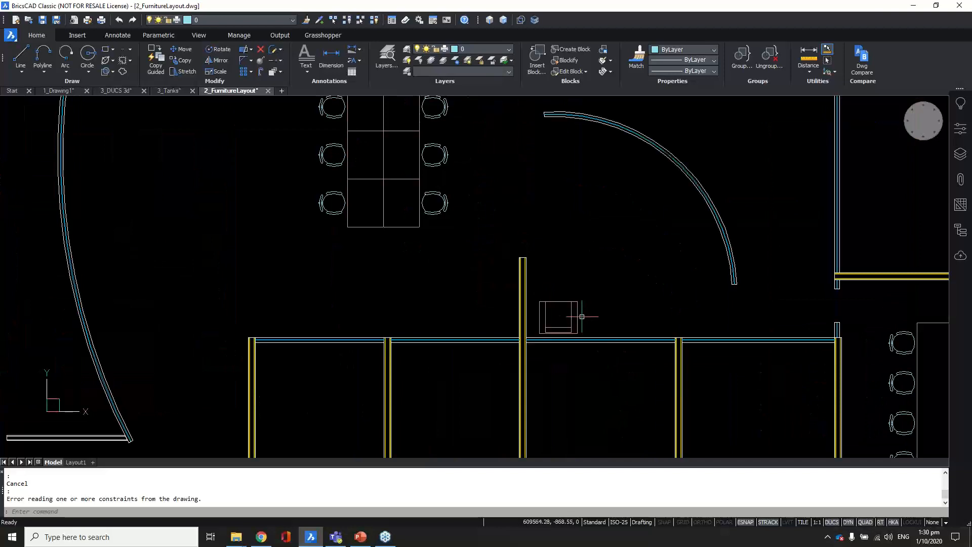
mouse_move(578, 315)
scroll(570, 247, down, 1)
middle_drag(597, 272, 556, 288)
scroll(535, 303, up, 1)
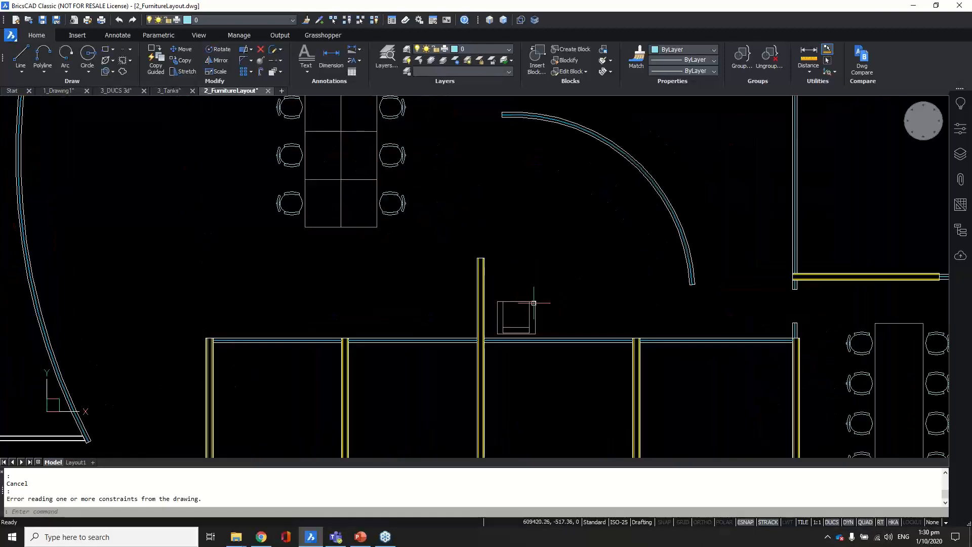
scroll(534, 302, up, 1)
click(528, 316)
text(co)
key(Return)
click(535, 301)
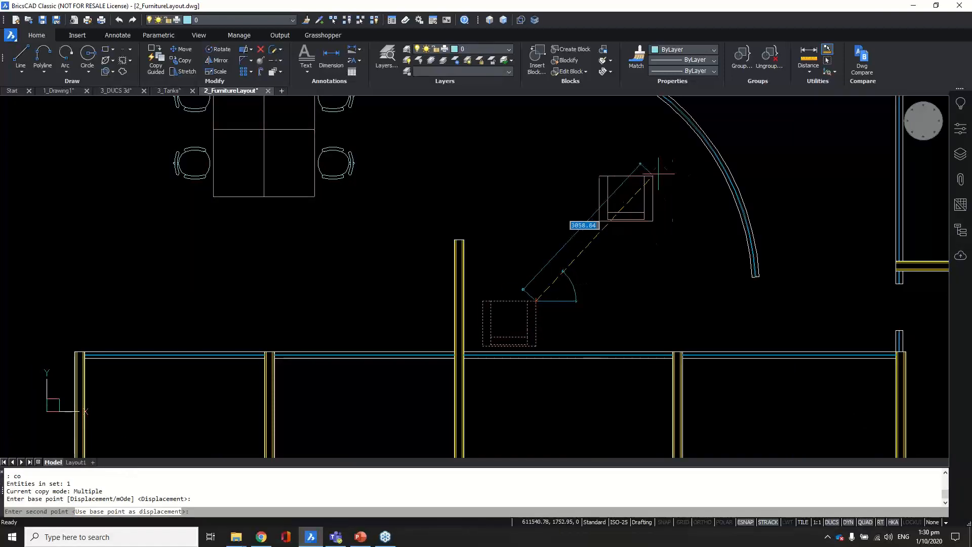
click(651, 191)
key(Return)
click(648, 174)
click(607, 245)
text(ro)
key(Return)
click(608, 251)
text(-90)
key(Return)
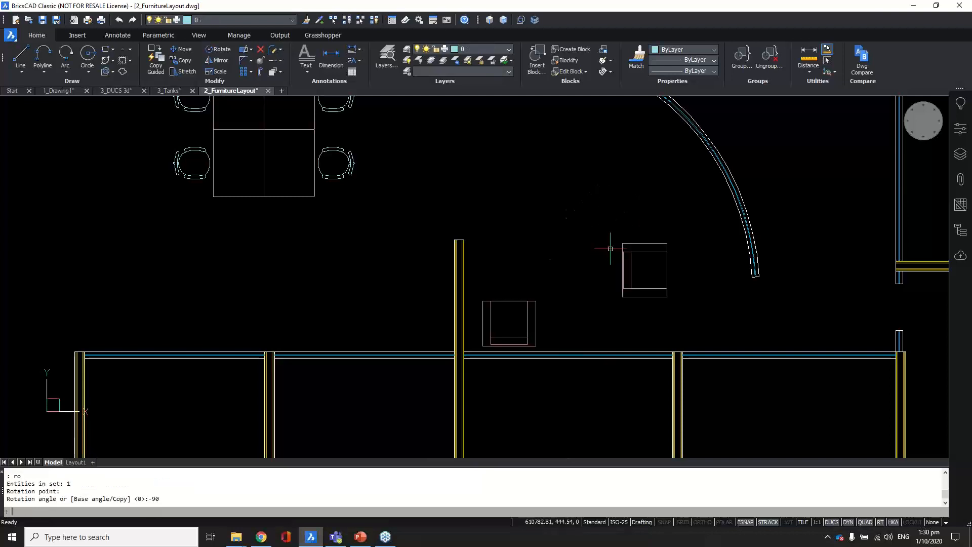
click(656, 225)
click(618, 274)
text(m)
key(Return)
click(623, 296)
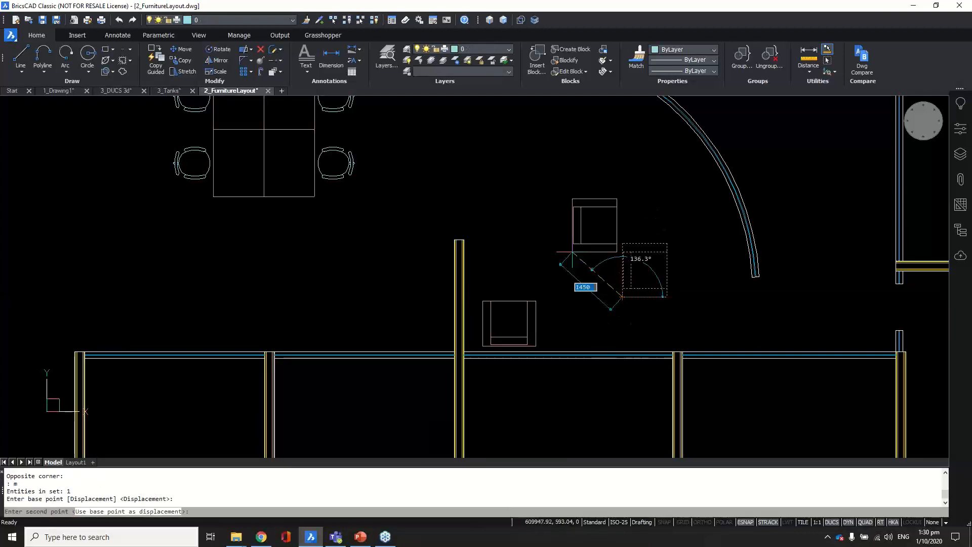
click(465, 239)
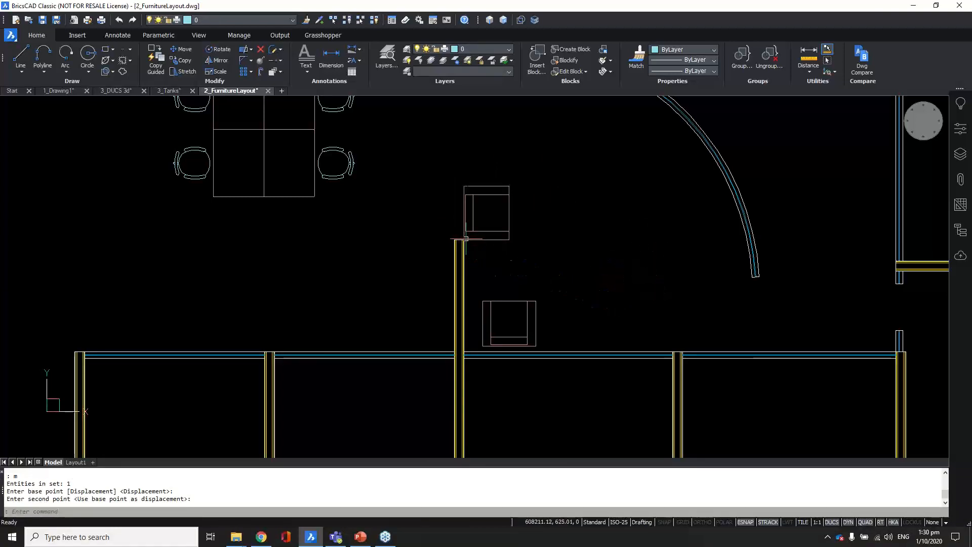
click(514, 252)
click(485, 211)
text(m)
key(Return)
click(527, 262)
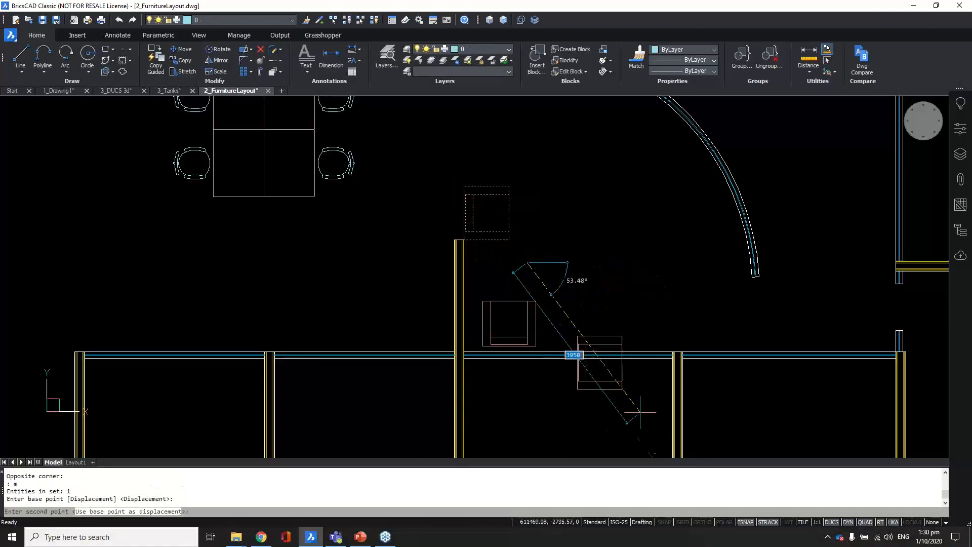
click(702, 522)
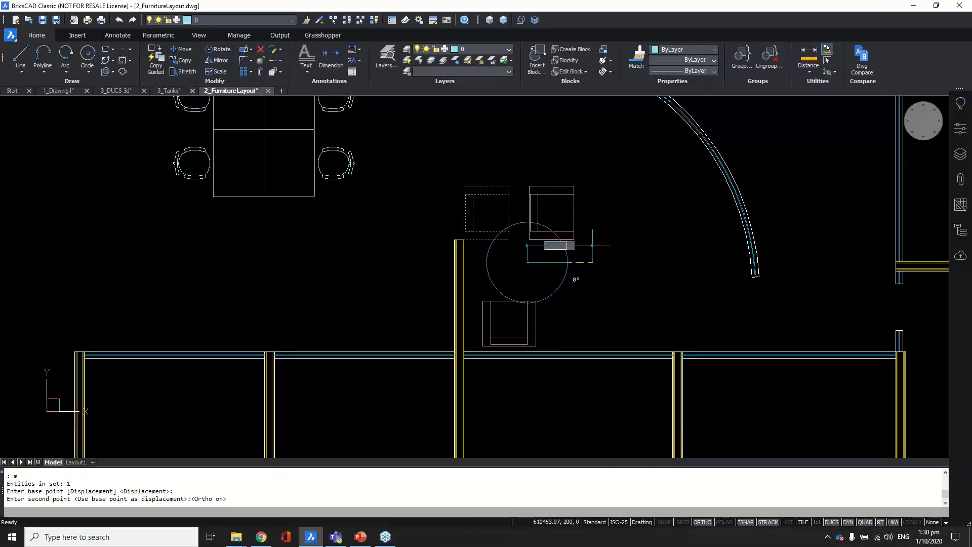
key(Escape)
click(529, 191)
click(487, 217)
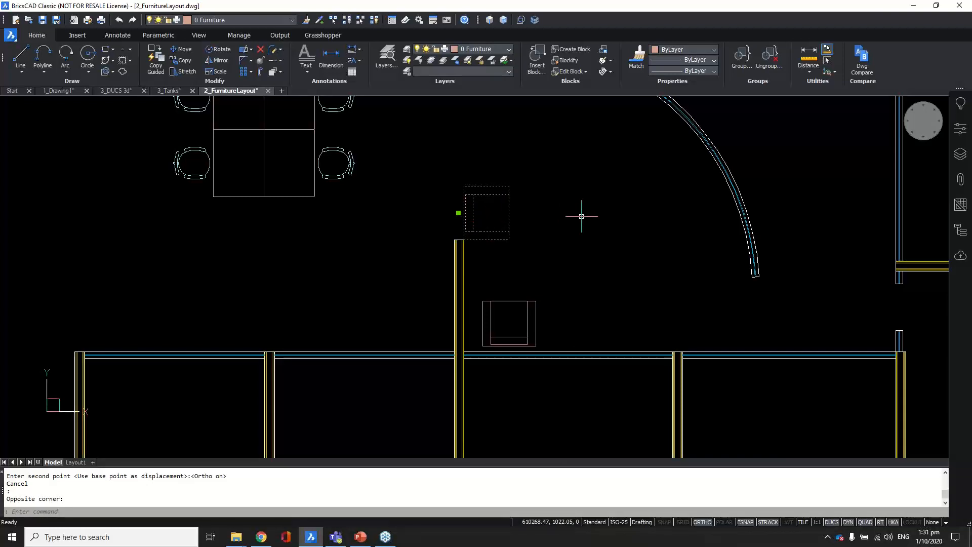
text(e)
key(Return)
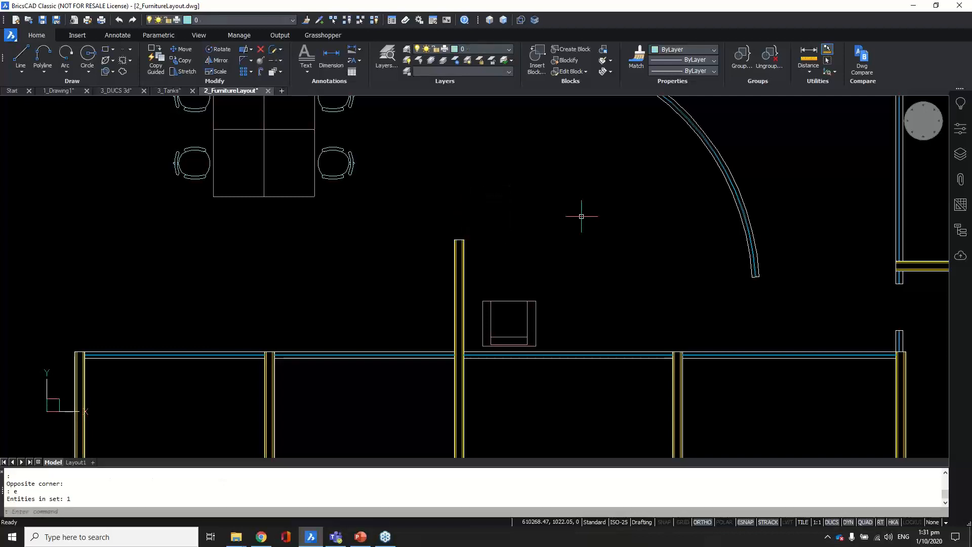
click(154, 71)
Step: Window-select the armchair together with the wall behind it as the copy source
scroll(495, 349, up, 2)
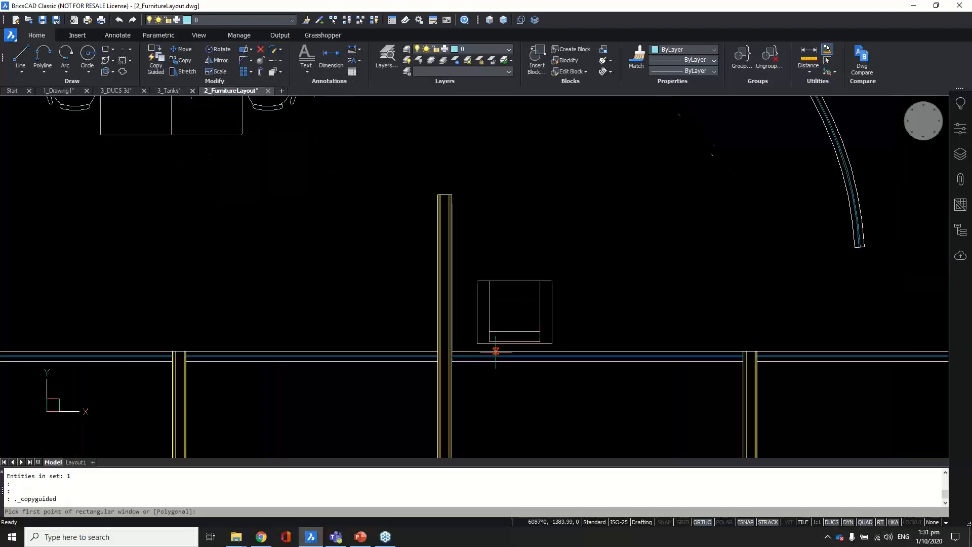
click(462, 263)
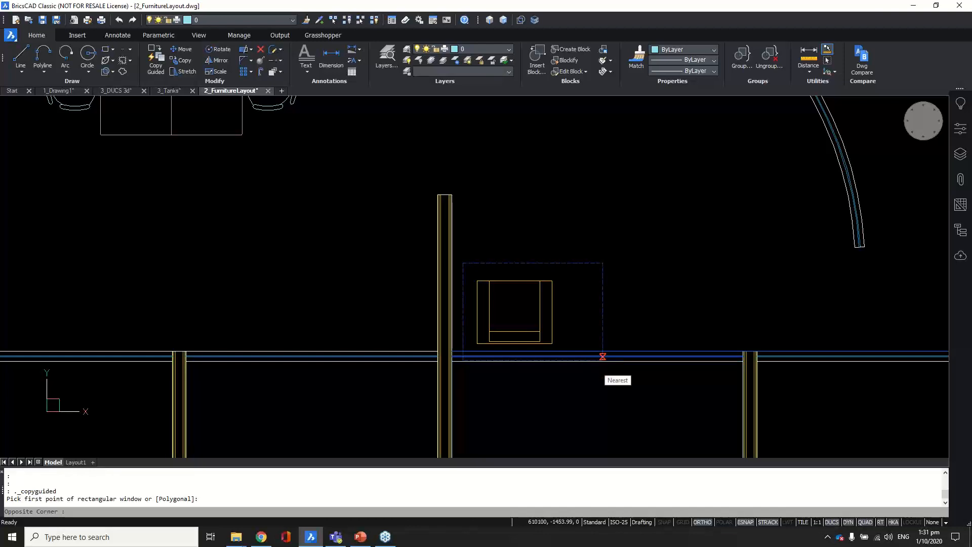
click(602, 385)
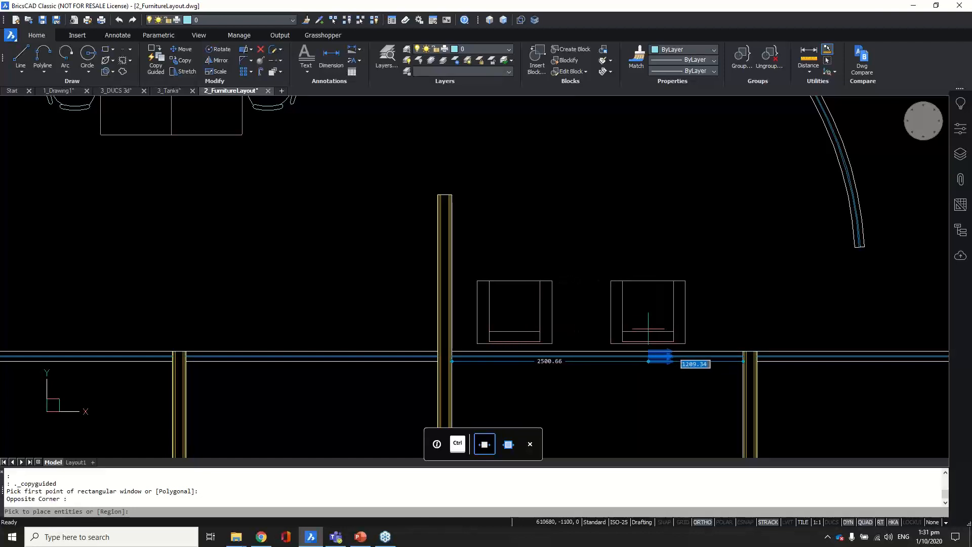
Step: Place an armchair copy against the small room's side wall
scroll(567, 340, down, 5)
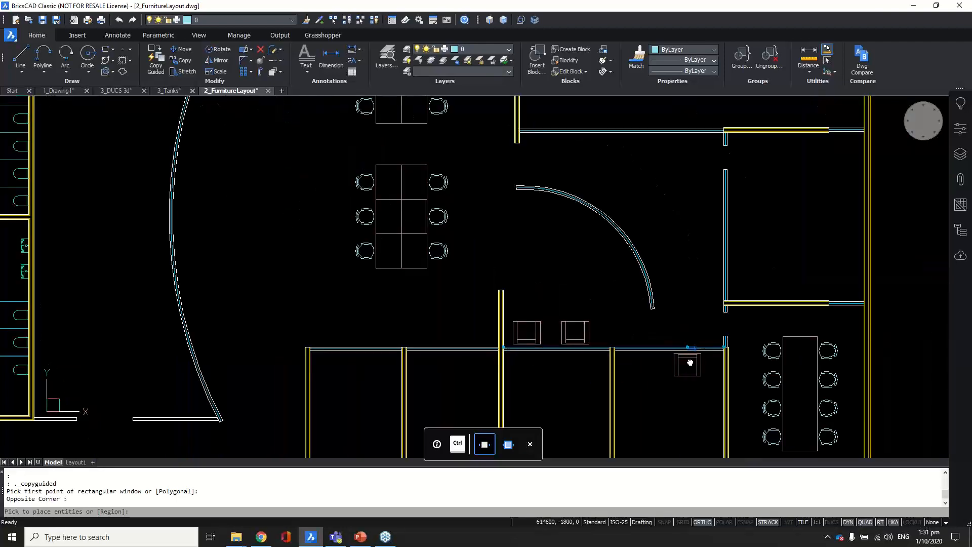
middle_drag(691, 363, 565, 369)
scroll(537, 375, up, 2)
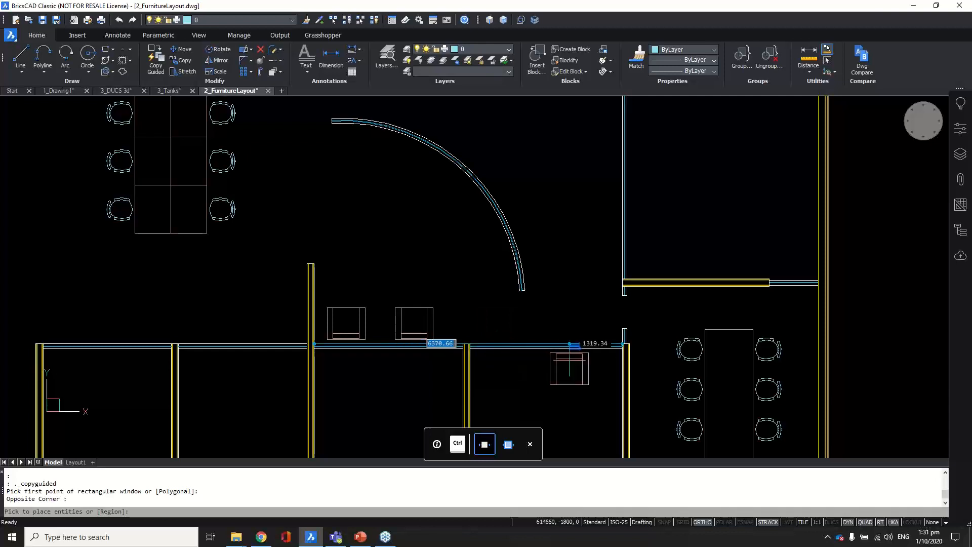
middle_drag(565, 347, 584, 181)
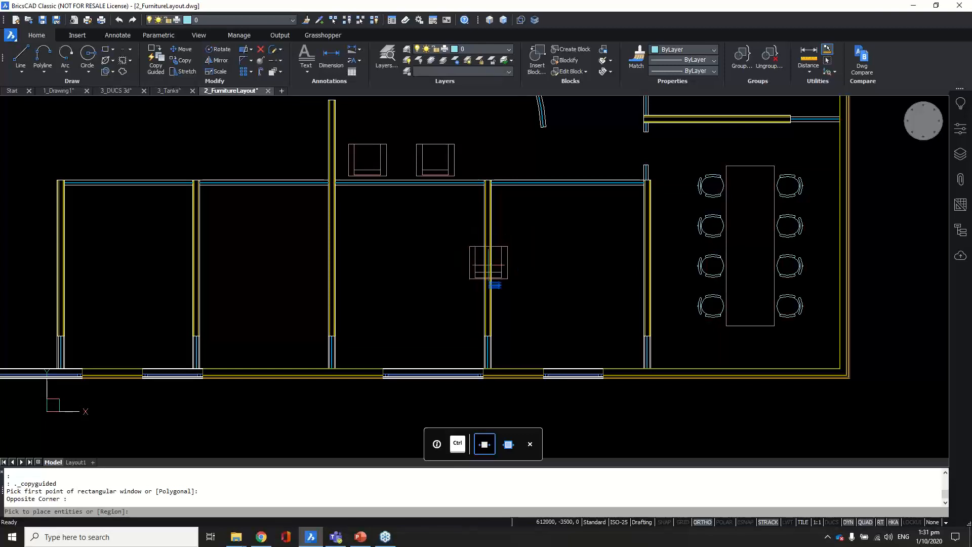
mouse_move(583, 223)
middle_down()
mouse_move(525, 348)
mouse_move(513, 421)
middle_up()
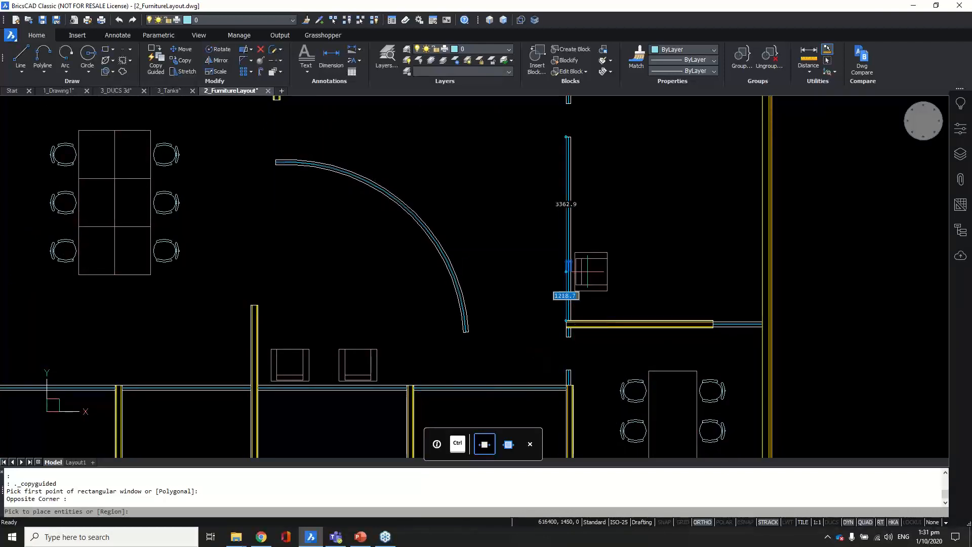
middle_drag(581, 271, 569, 308)
scroll(571, 308, up, 1)
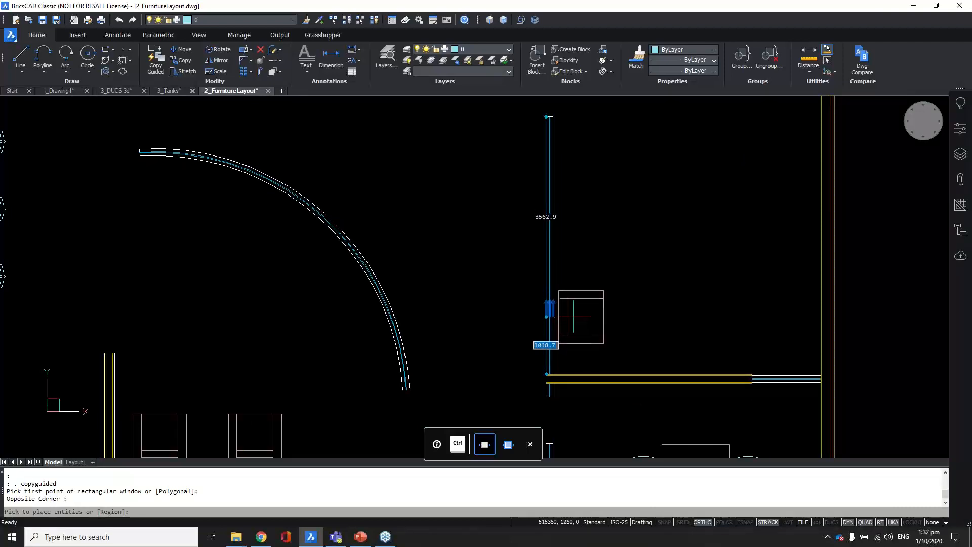
click(573, 317)
Step: Place three armchair copies along the curved partition—lower end, mid-arc, and top—and finish copying
scroll(639, 270, down, 1)
middle_drag(546, 280, 686, 311)
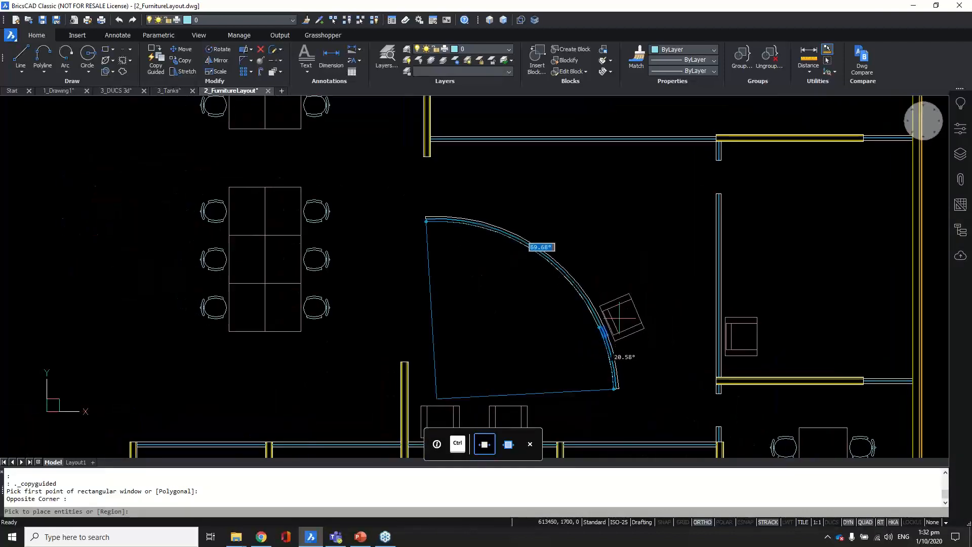
click(629, 344)
click(596, 276)
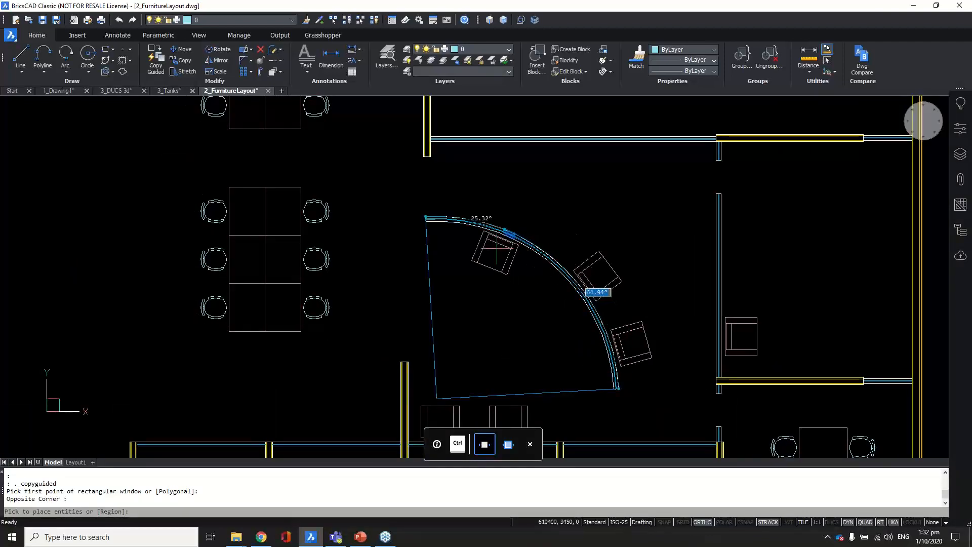
click(497, 249)
key(Return)
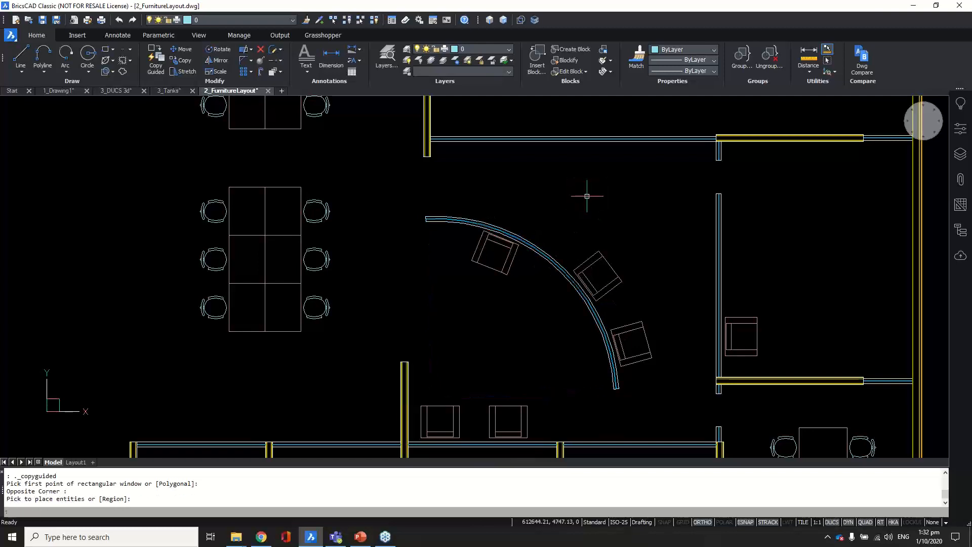
scroll(571, 202, down, 3)
scroll(527, 269, up, 2)
Step: Zoom out over the layout, then zoom in on the angled meeting room's table and eight chairs
mouse_move(528, 270)
middle_down()
mouse_move(488, 292)
mouse_move(537, 240)
middle_up()
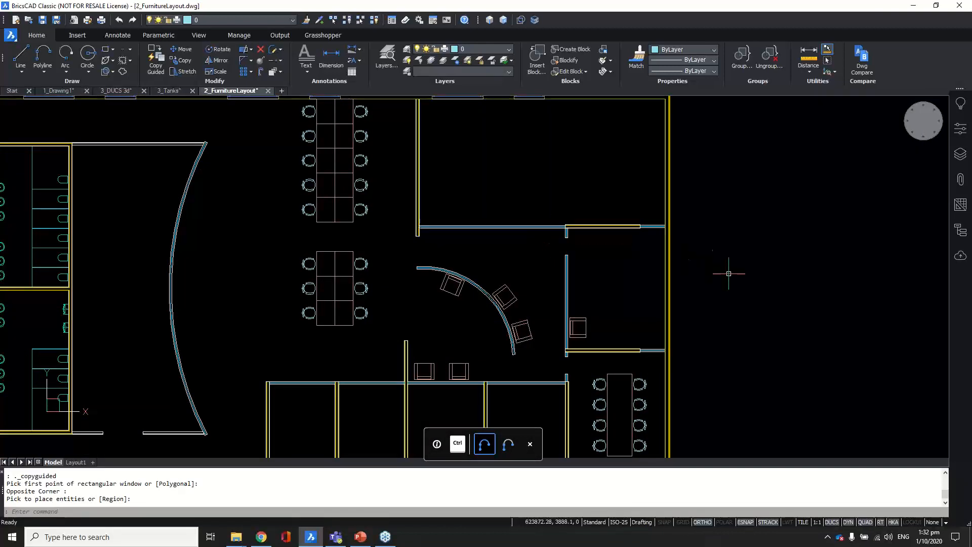
scroll(744, 231, down, 3)
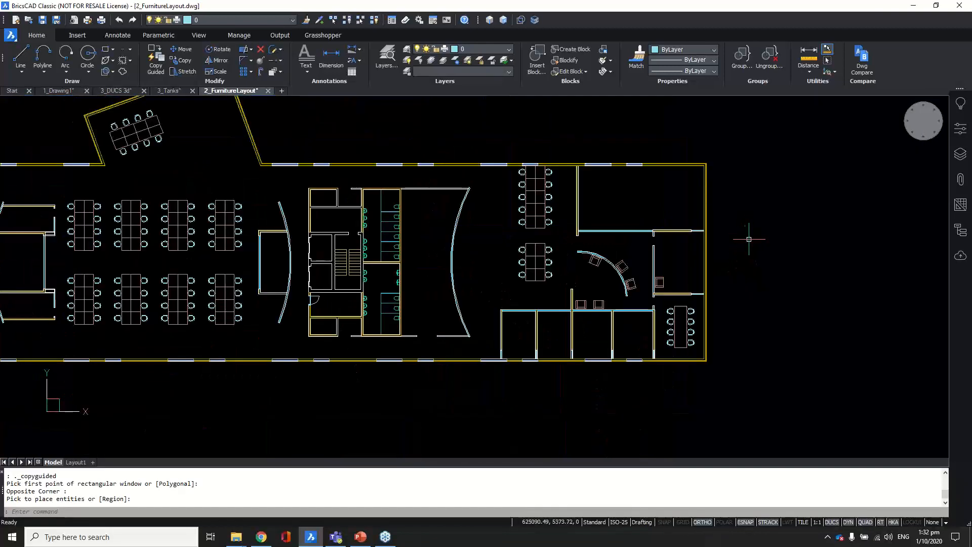
middle_drag(688, 276, 713, 292)
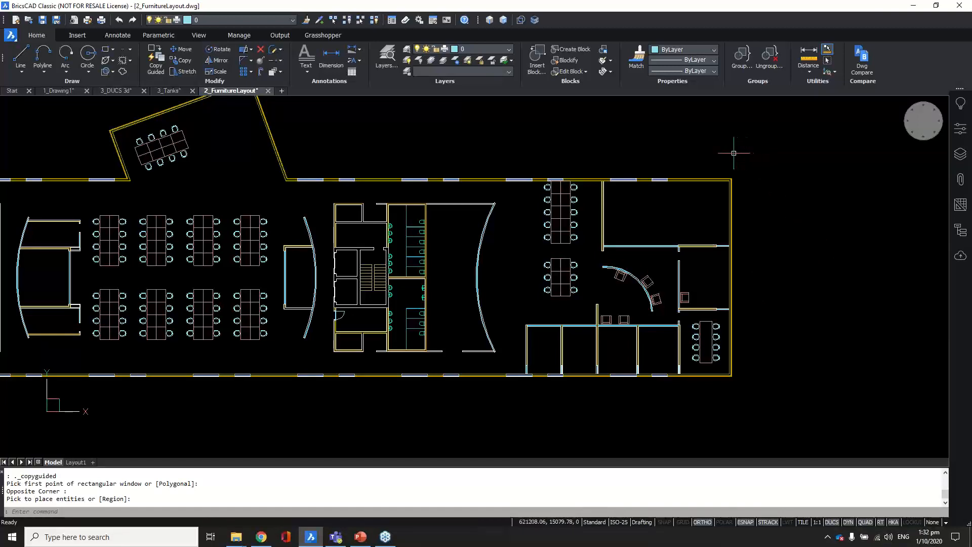
scroll(707, 150, up, 3)
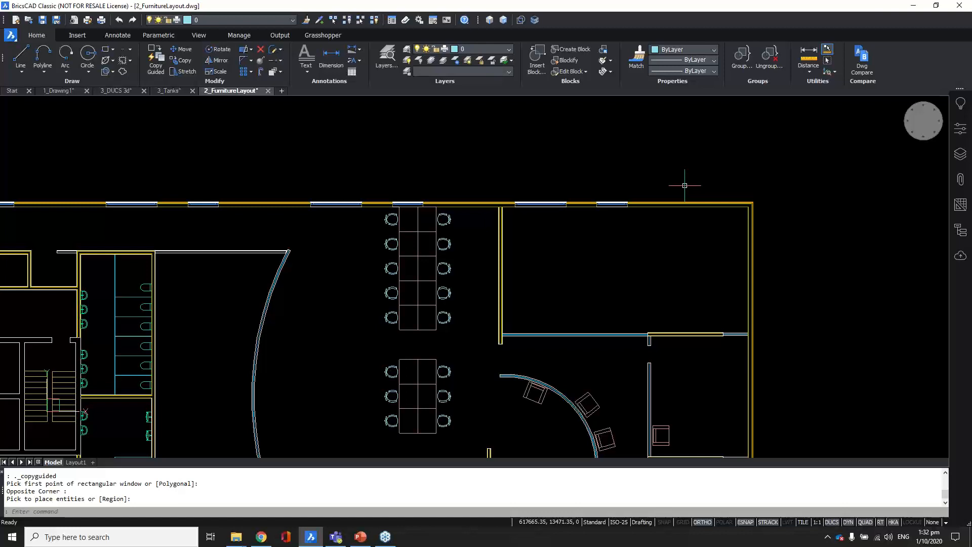
scroll(702, 152, down, 5)
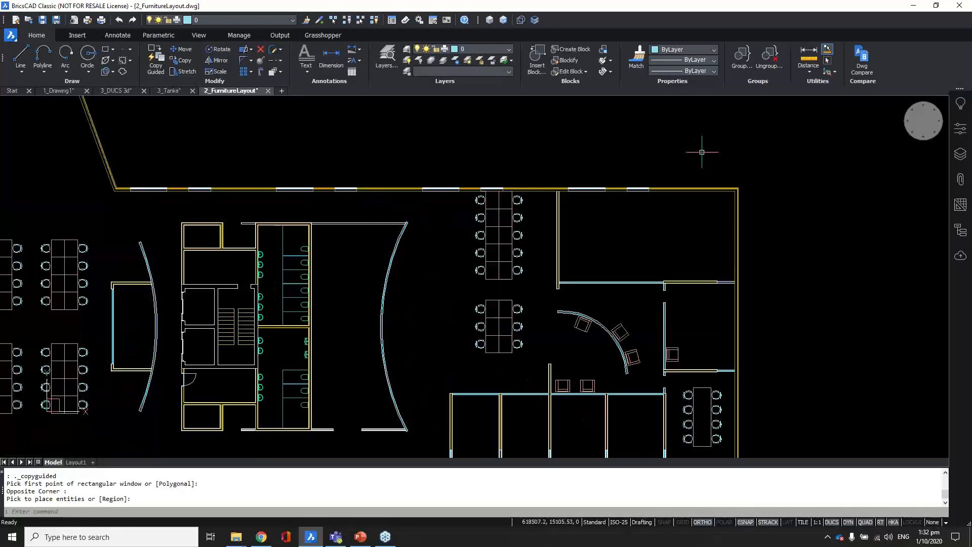
scroll(377, 194, up, 3)
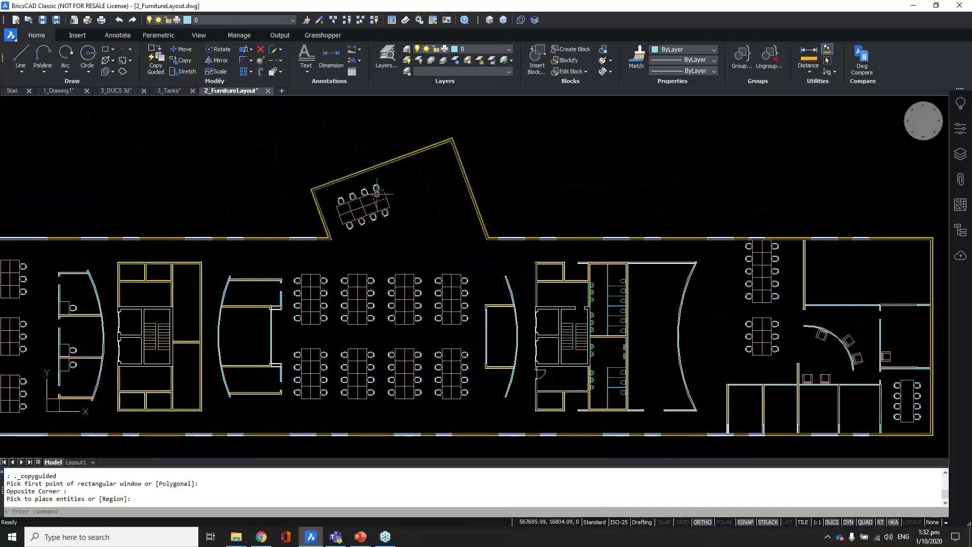
scroll(377, 194, up, 3)
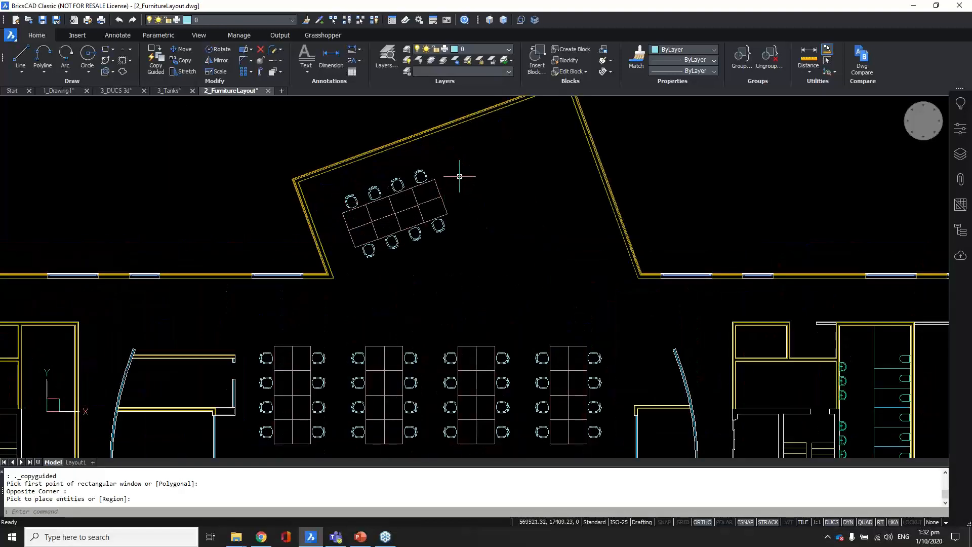
middle_drag(462, 174, 462, 210)
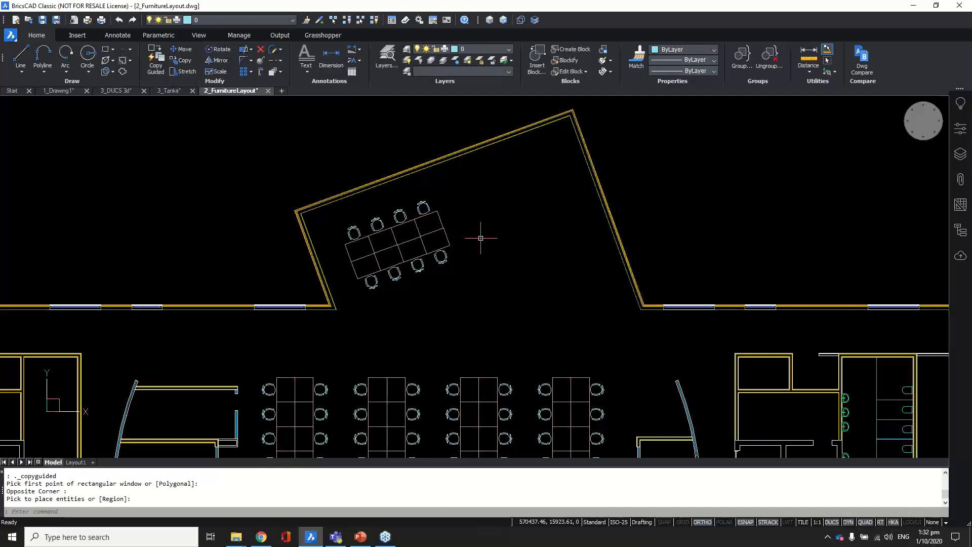
scroll(480, 235, down, 5)
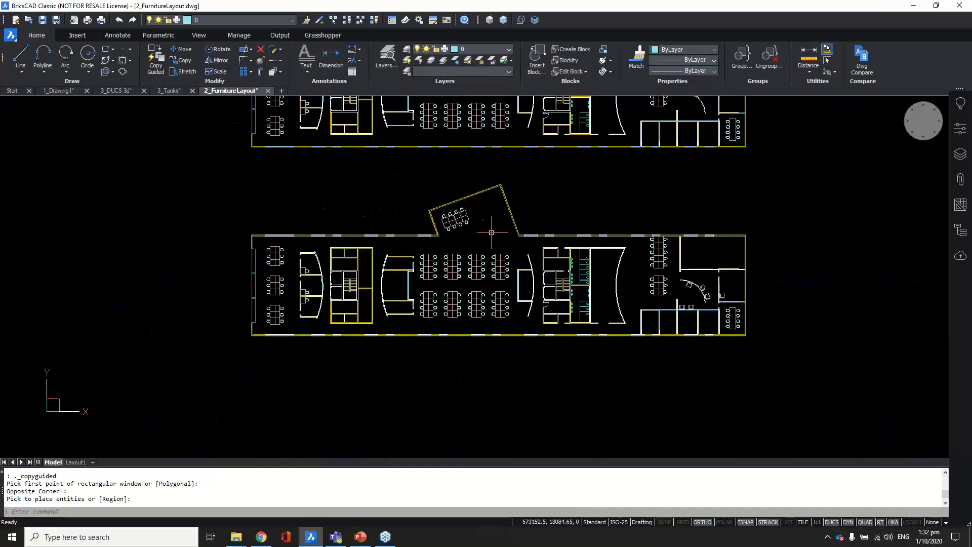
scroll(475, 220, up, 6)
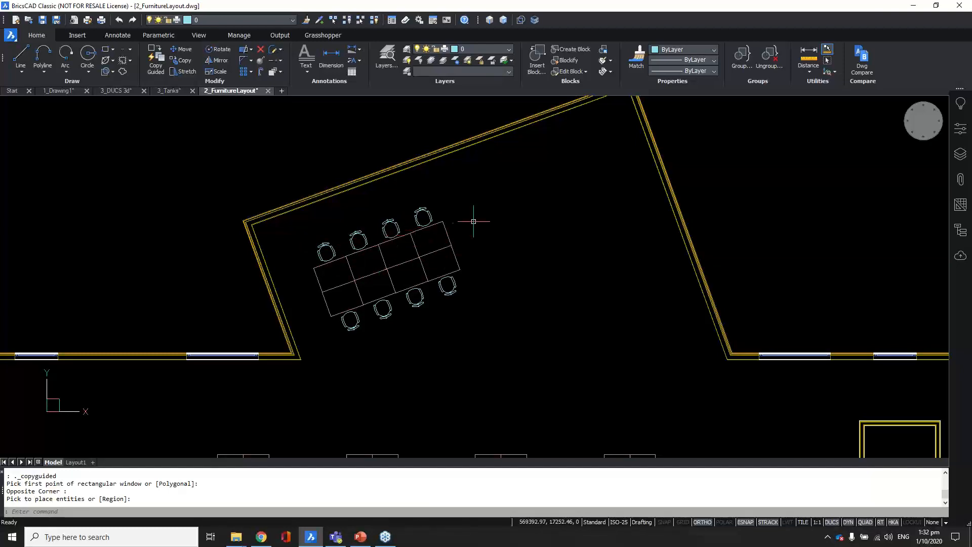
click(294, 178)
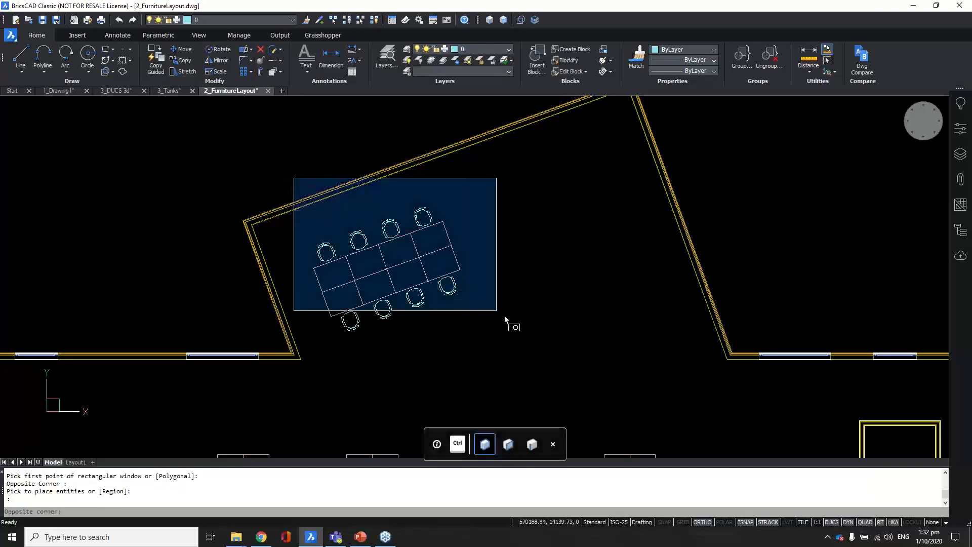
click(525, 334)
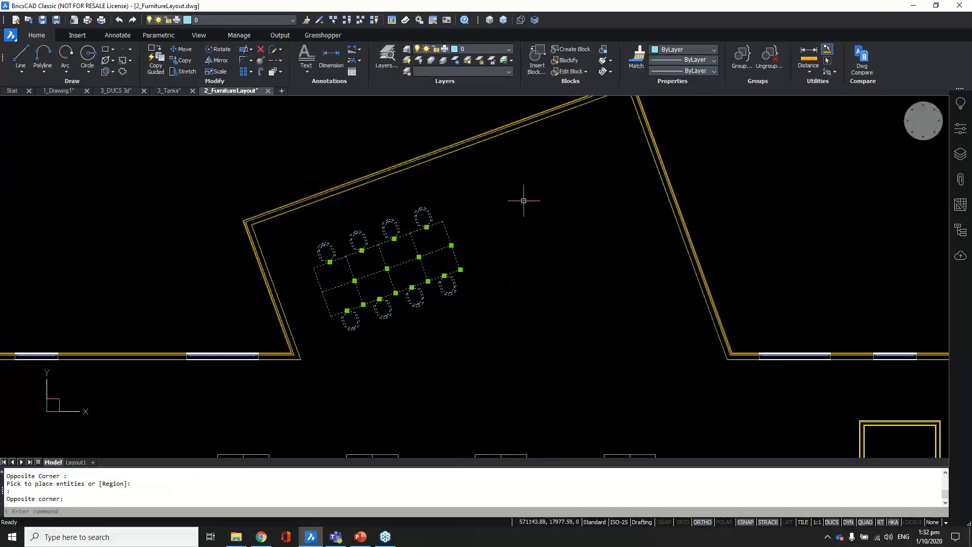
text(co)
key(Return)
click(456, 326)
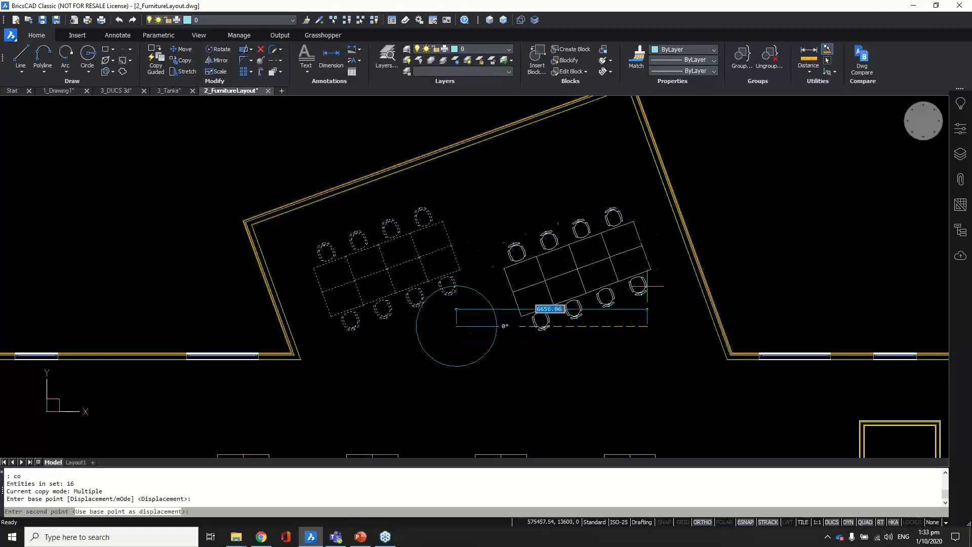
click(648, 275)
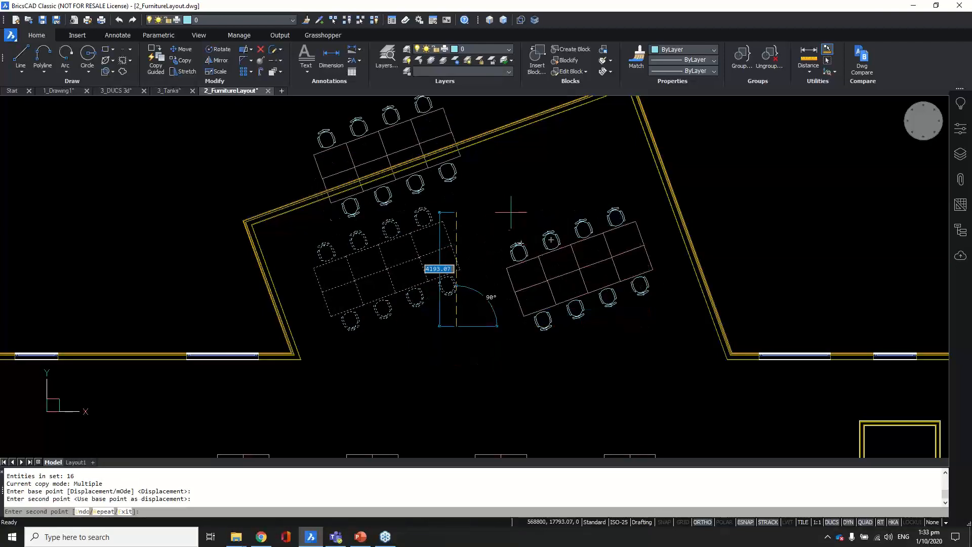
key(Return)
click(488, 192)
click(686, 348)
text(m)
key(Return)
click(677, 361)
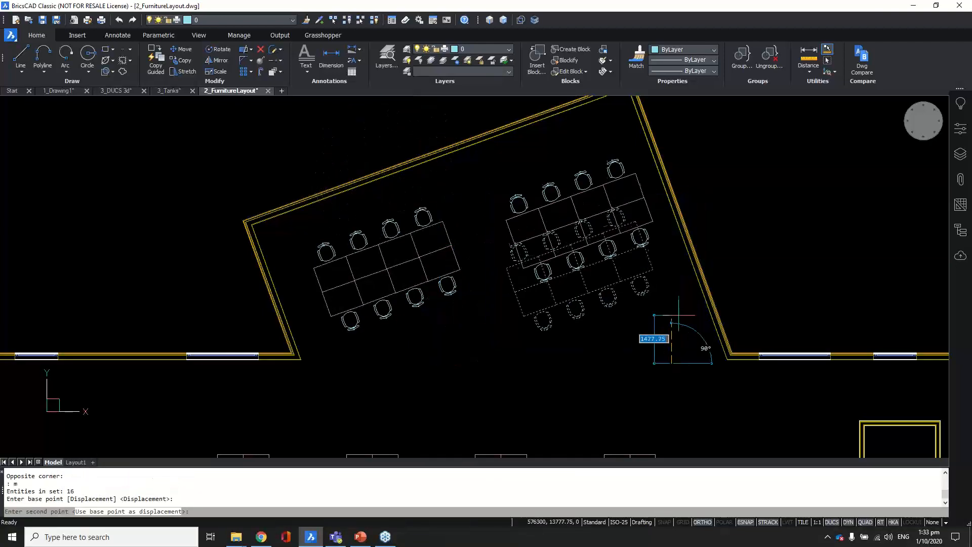
key(Escape)
key(ctrl+z)
key(ctrl+z)
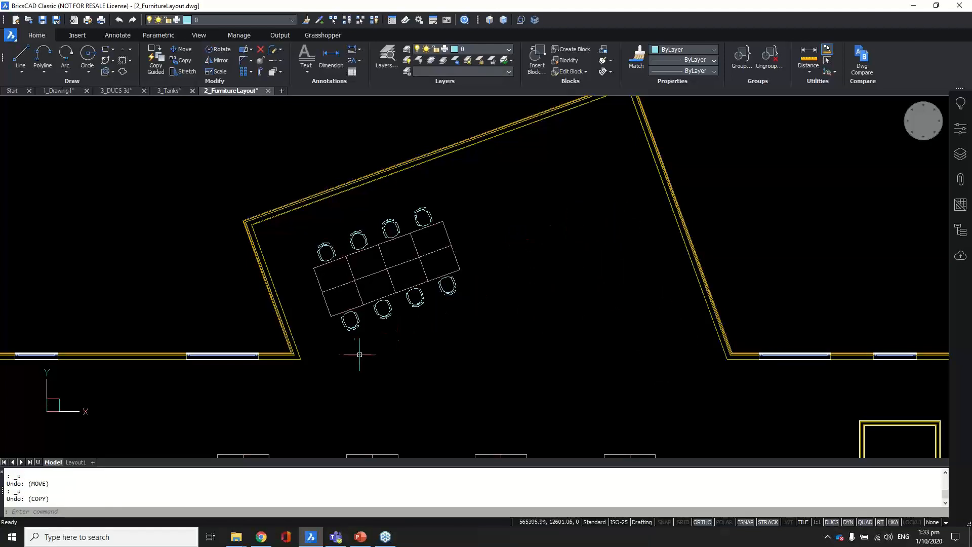
Step: Align the UCS by Entity to the meeting-room wall at its corner
text(ucs)
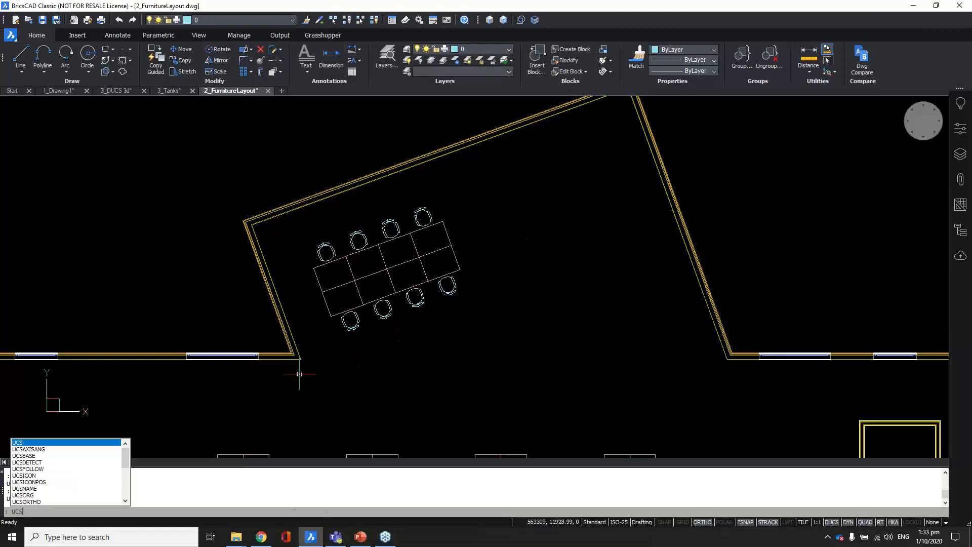
key(Return)
scroll(302, 369, up, 5)
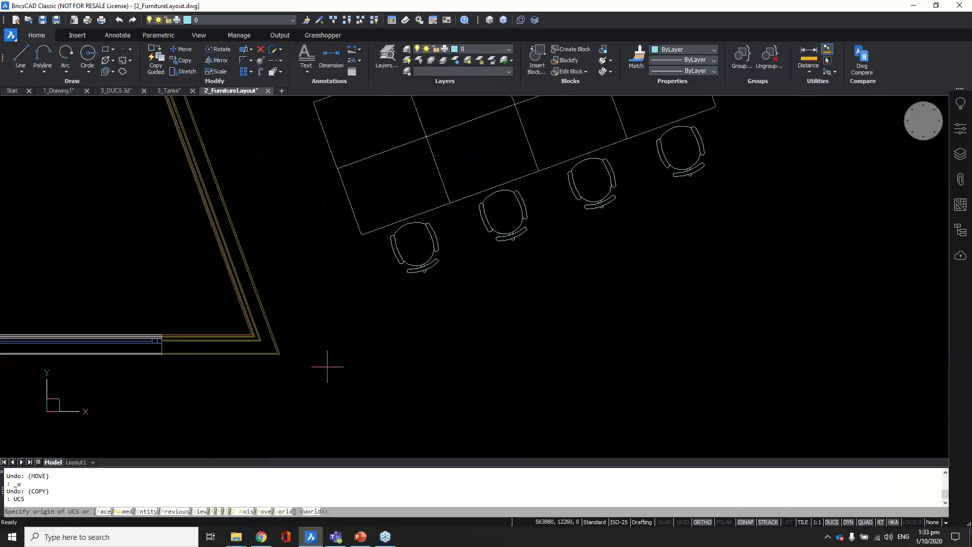
text(e)
key(Return)
scroll(279, 366, up, 3)
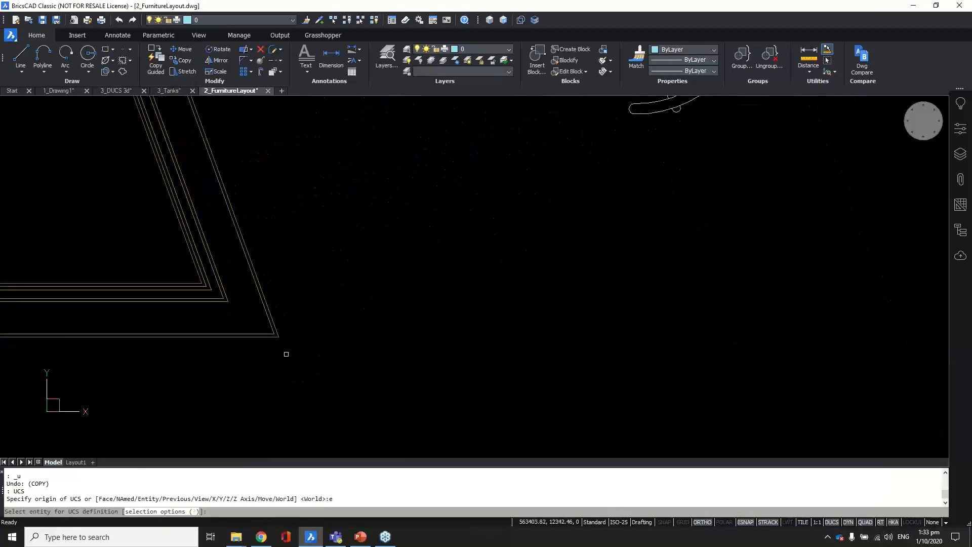
click(281, 329)
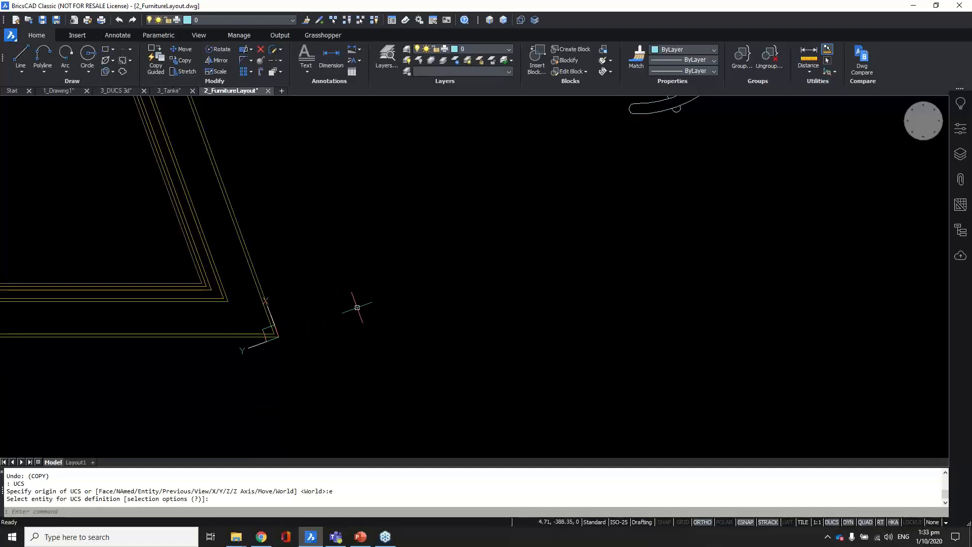
scroll(357, 307, down, 2)
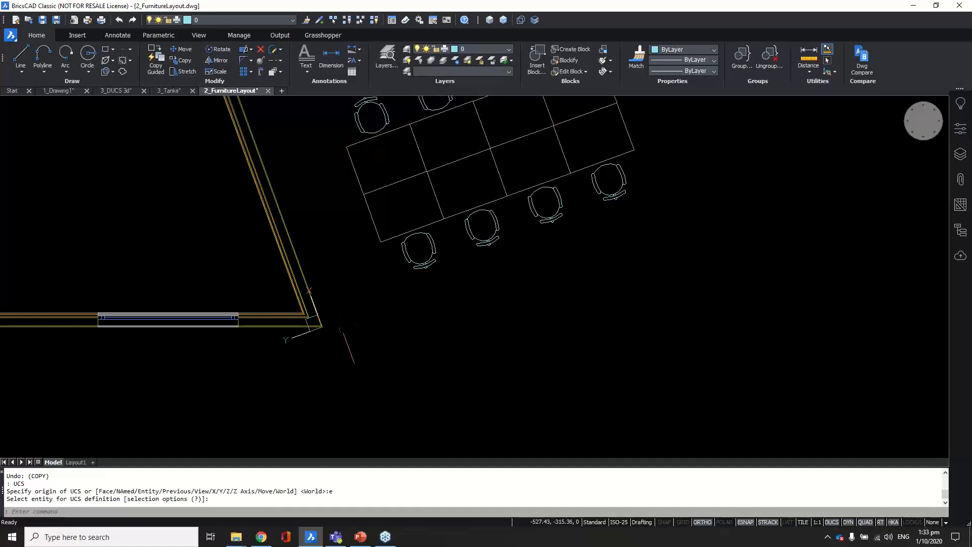
scroll(361, 357, down, 2)
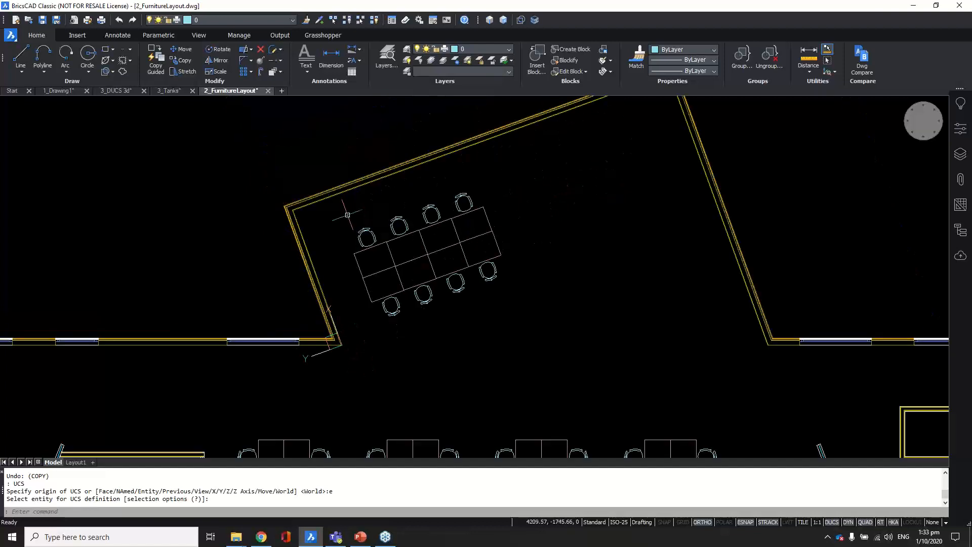
Step: Reset the UCS to World, then re-align it by Entity to the angled wall line
key(Return)
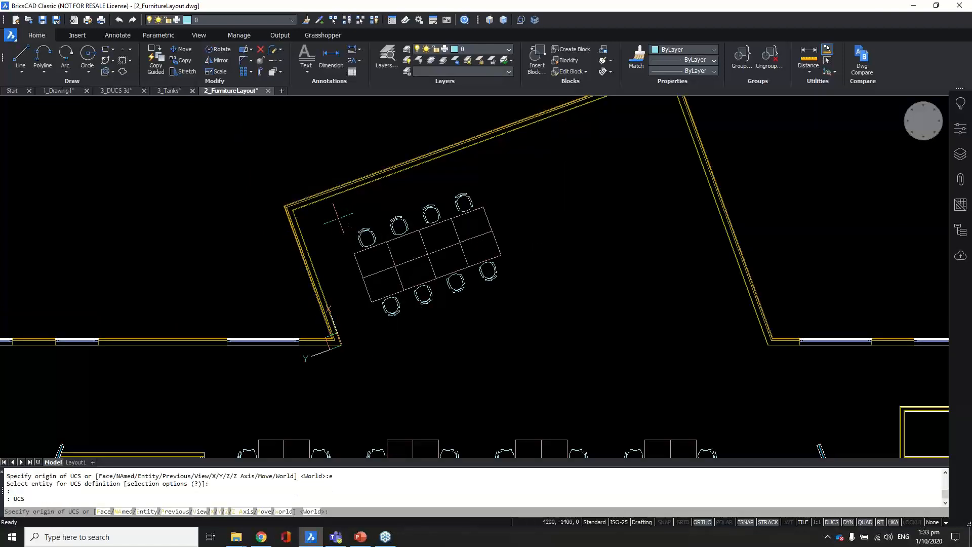
key(Return)
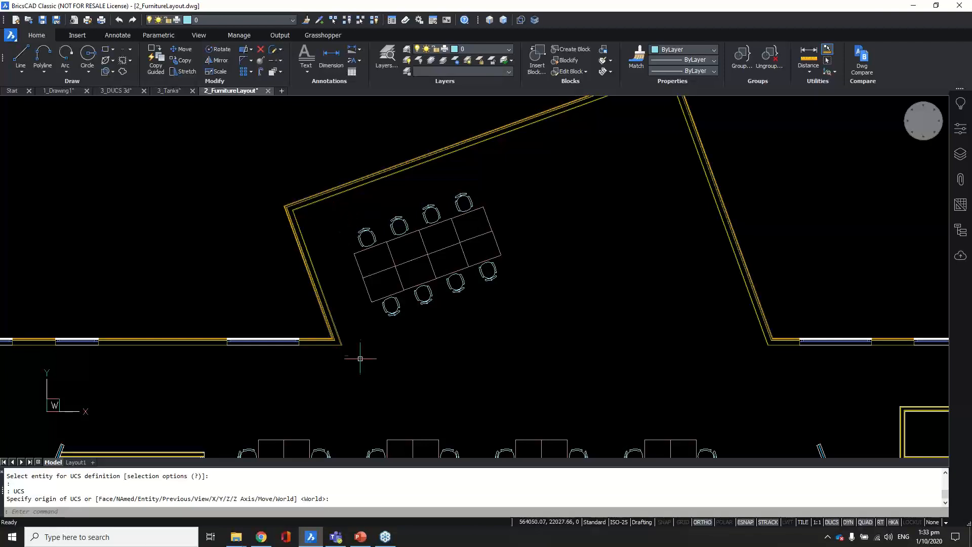
text(uc)
key(Return)
scroll(337, 350, up, 3)
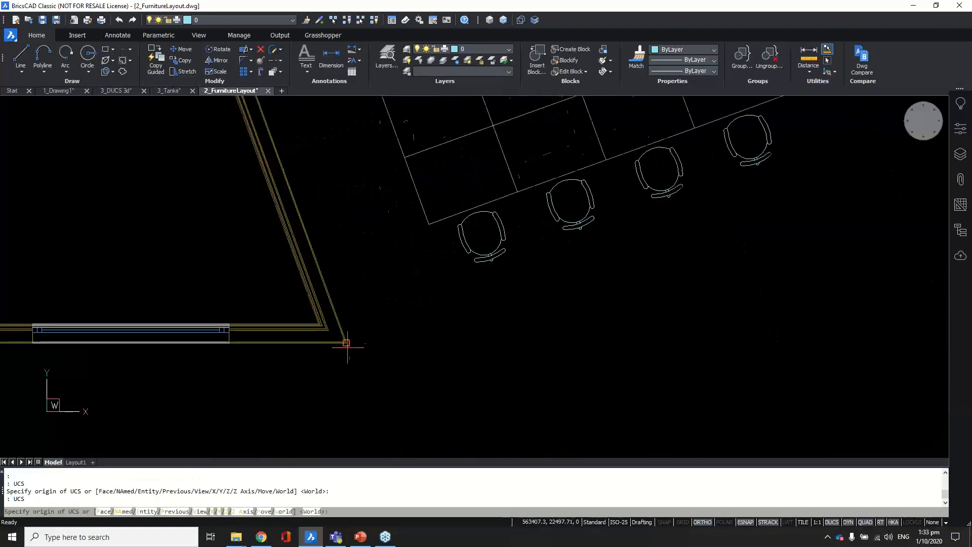
text(e)
key(Return)
scroll(353, 346, up, 2)
scroll(353, 347, up, 1)
click(338, 338)
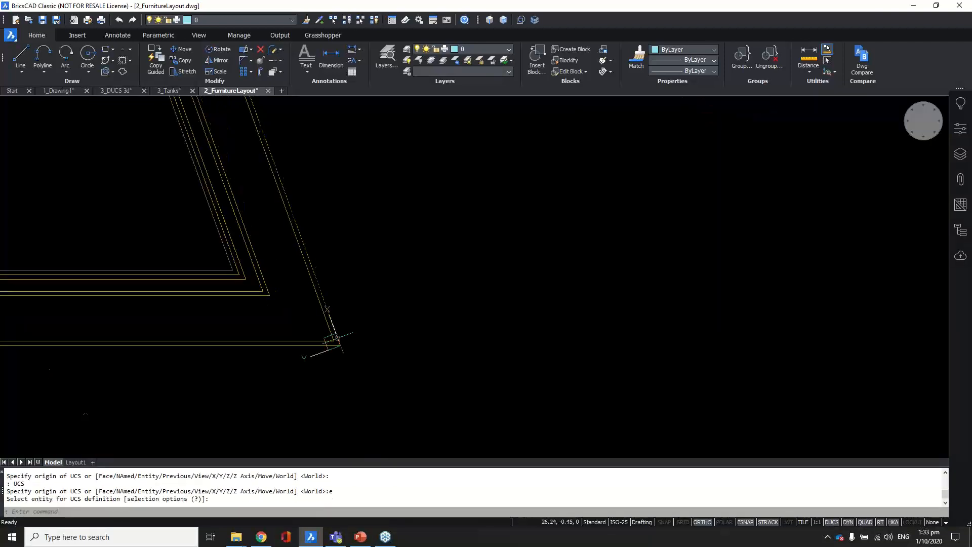
Step: Try a 3-point UCS from the wall corner, cancel it, and regenerate the display
key(Return)
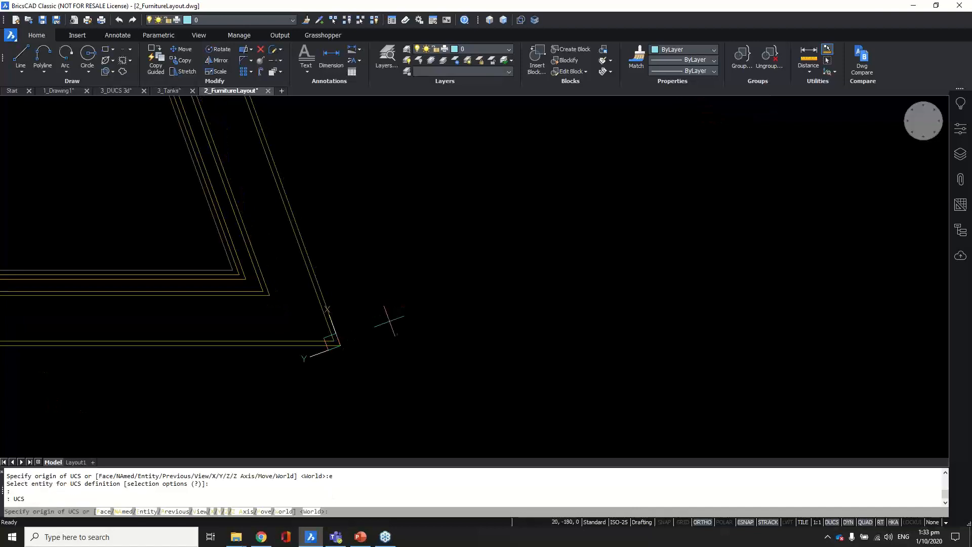
click(389, 321)
scroll(400, 337, down, 1)
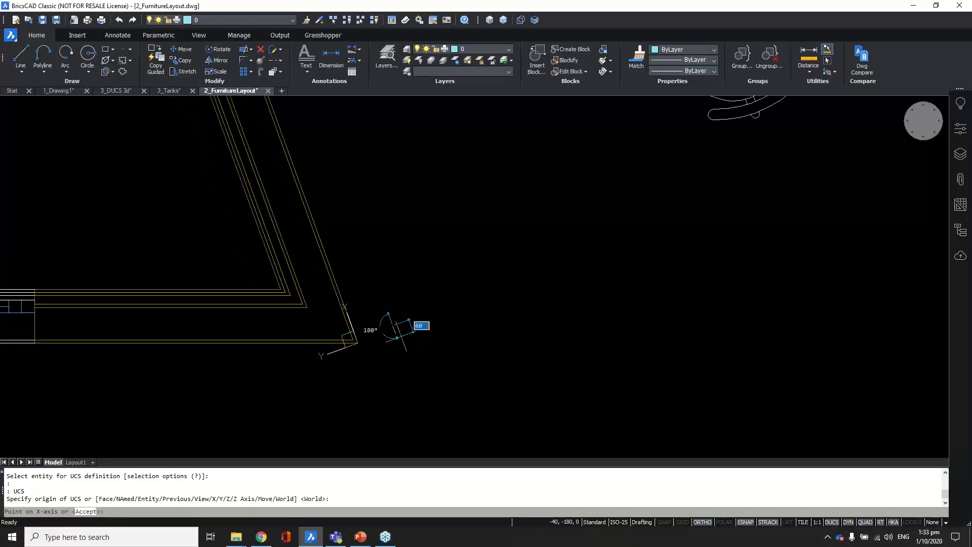
click(401, 336)
scroll(418, 337, down, 4)
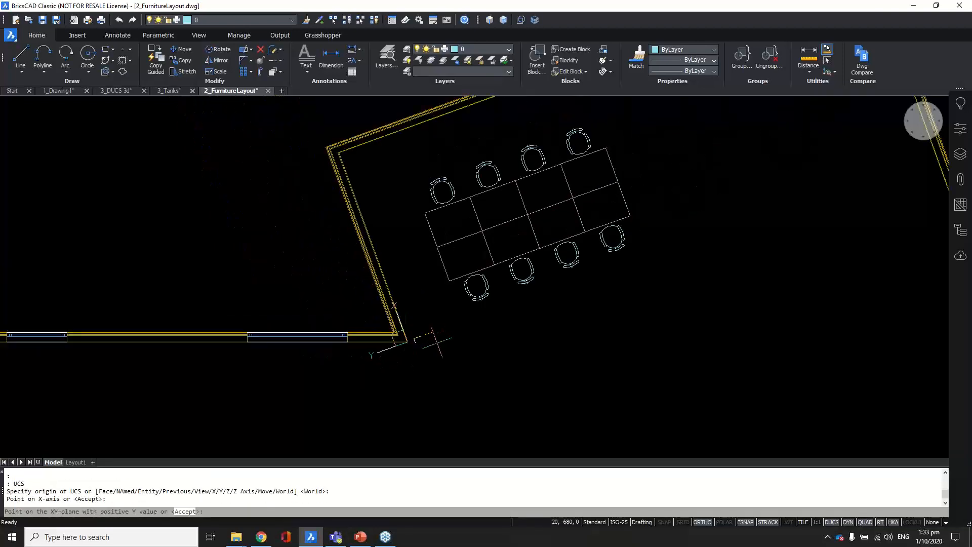
key(Escape)
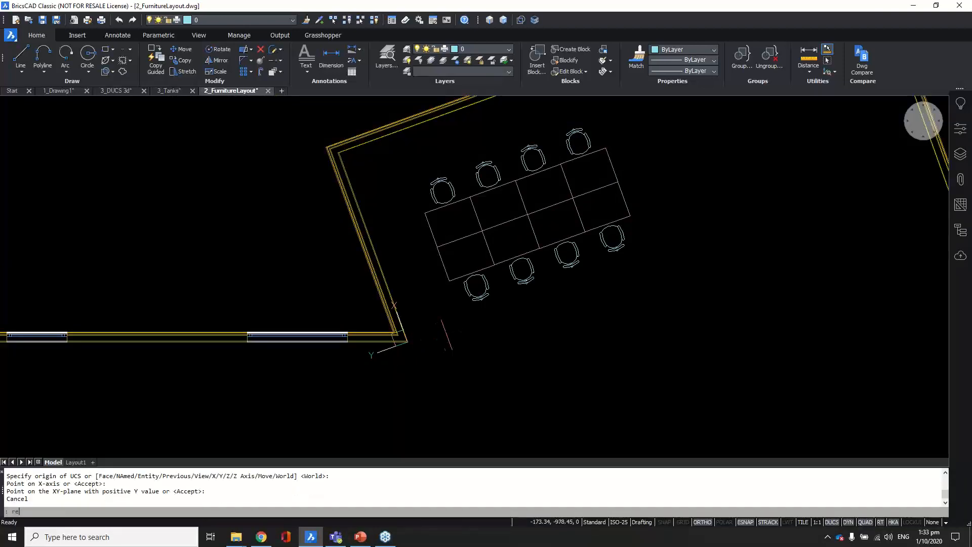
key(Return)
scroll(425, 342, down, 5)
scroll(547, 296, up, 3)
click(515, 289)
click(595, 337)
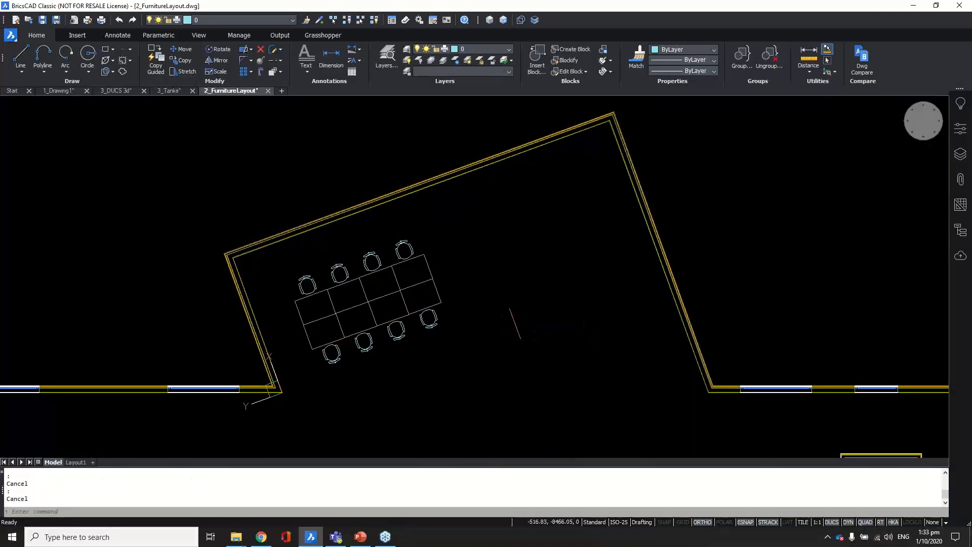
click(512, 320)
Step: Test the wall-aligned axes with a trial rectangle, then cancel it
key(Escape)
scroll(498, 263, down, 1)
scroll(499, 263, down, 2)
scroll(432, 304, up, 2)
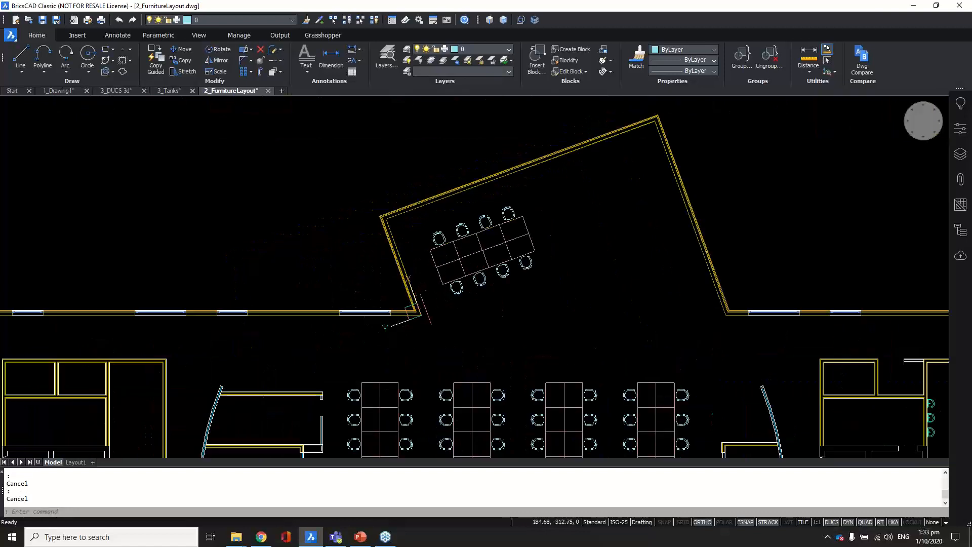
text(rec)
key(Return)
click(485, 318)
scroll(559, 332, up, 3)
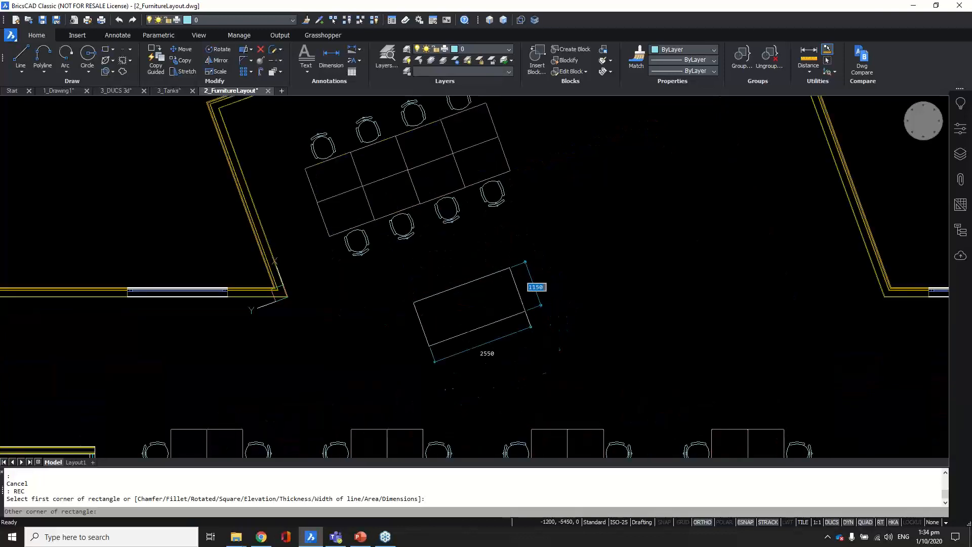
key(Escape)
scroll(448, 314, down, 1)
scroll(517, 193, up, 1)
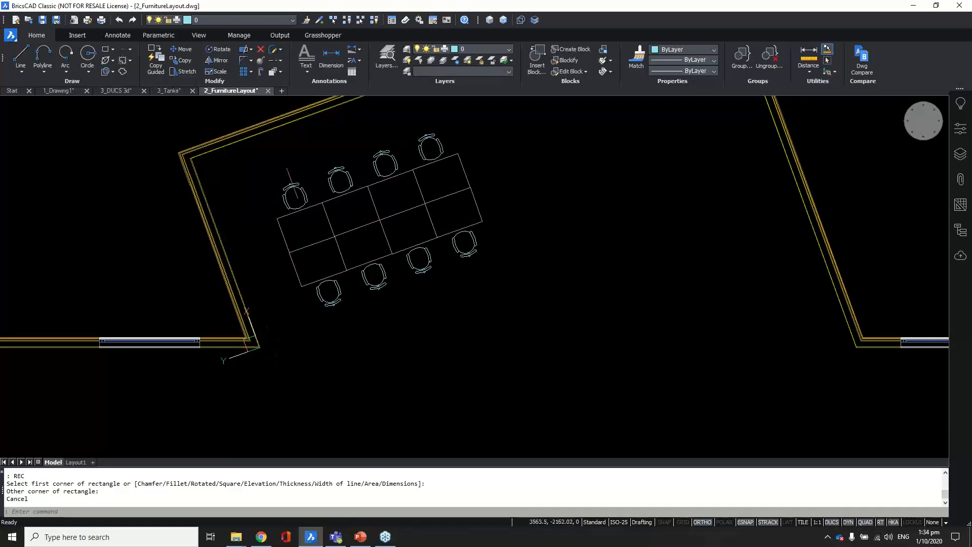
scroll(293, 186, up, 1)
Step: Window-select the conference table and chairs and start copying them from a base point
click(260, 137)
click(481, 339)
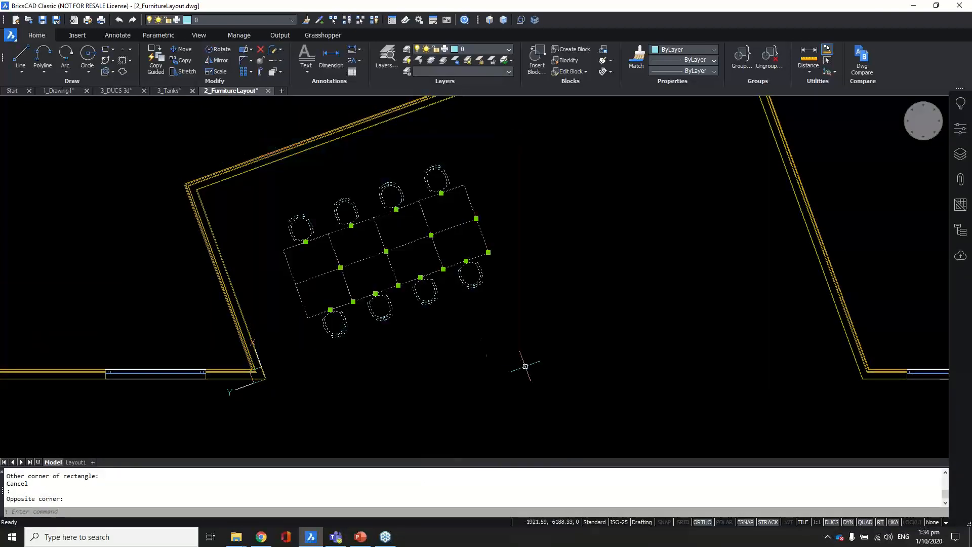
scroll(424, 333, down, 1)
text(co)
key(Return)
click(477, 364)
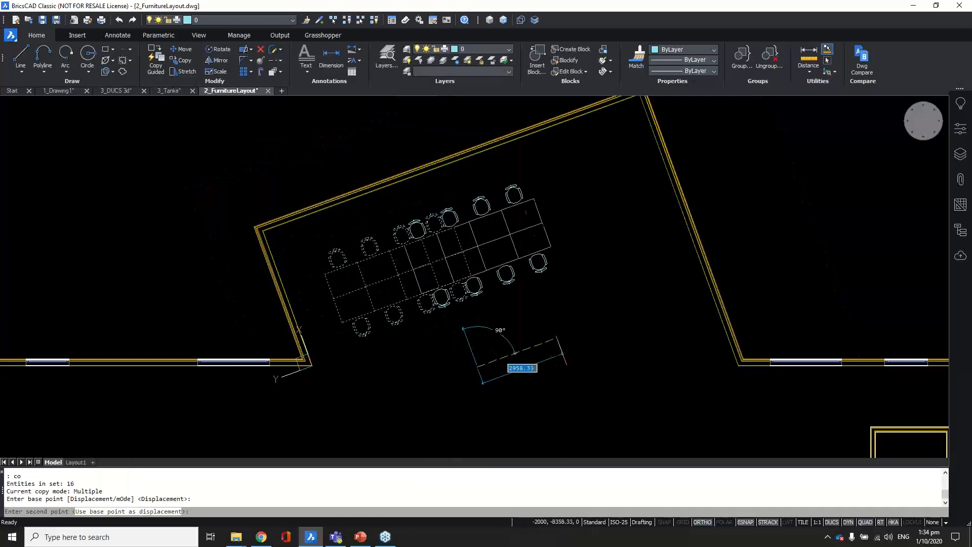
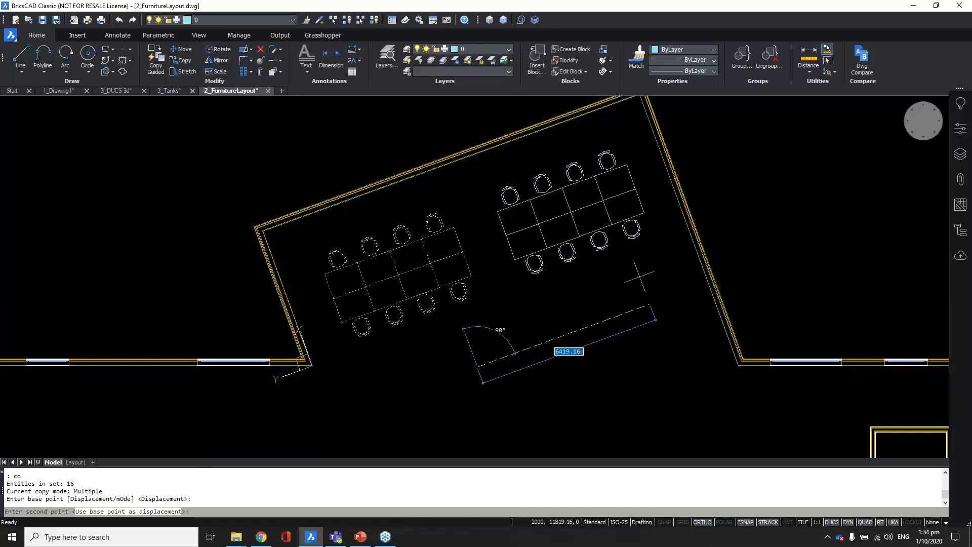
Step: Cancel the copy and draw a 3350 by 1850 rectangle beside the conference table
key(Escape)
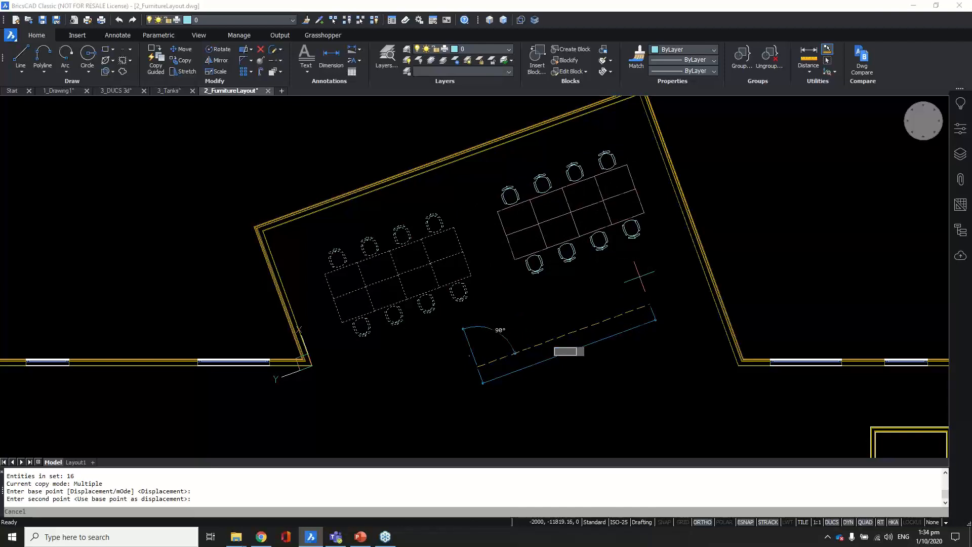
scroll(520, 208, up, 2)
text(REC)
key(Return)
click(515, 206)
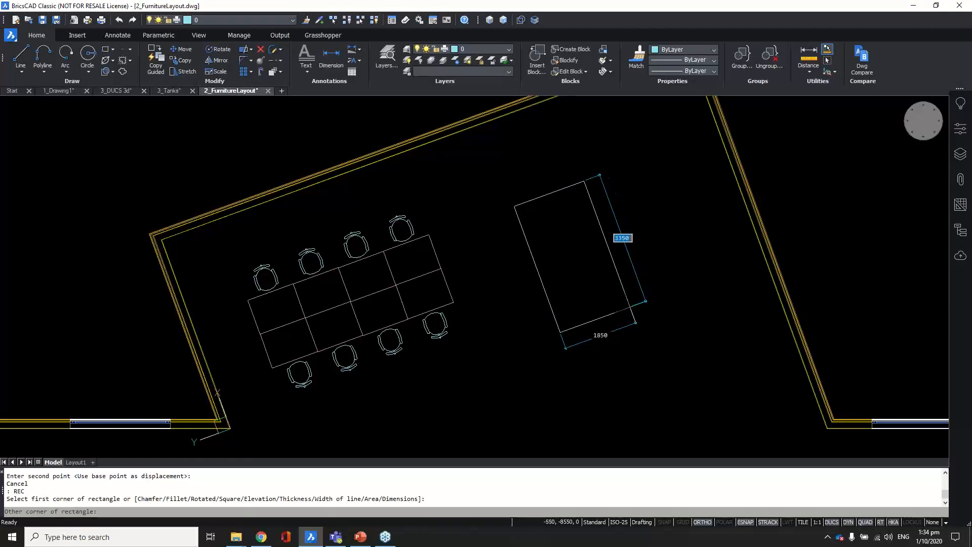
click(630, 306)
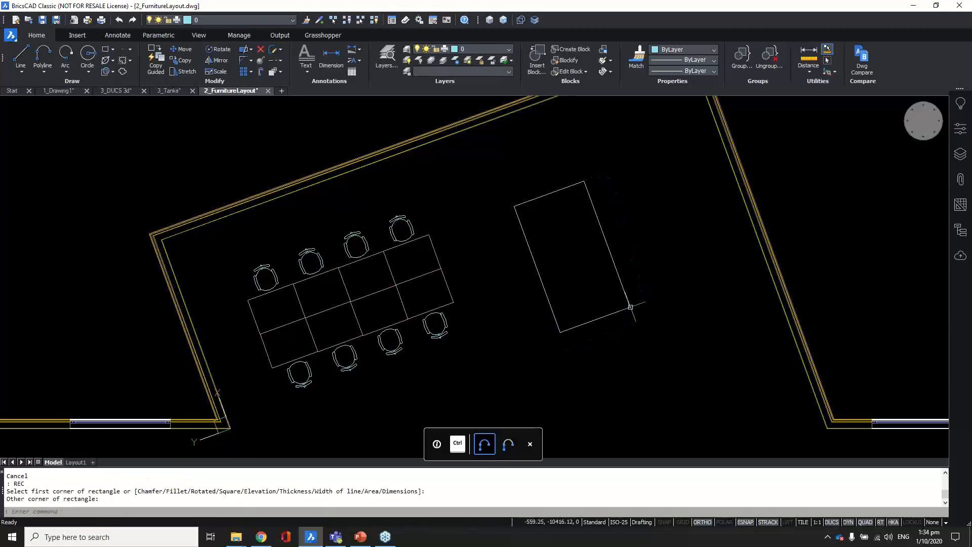
key(Return)
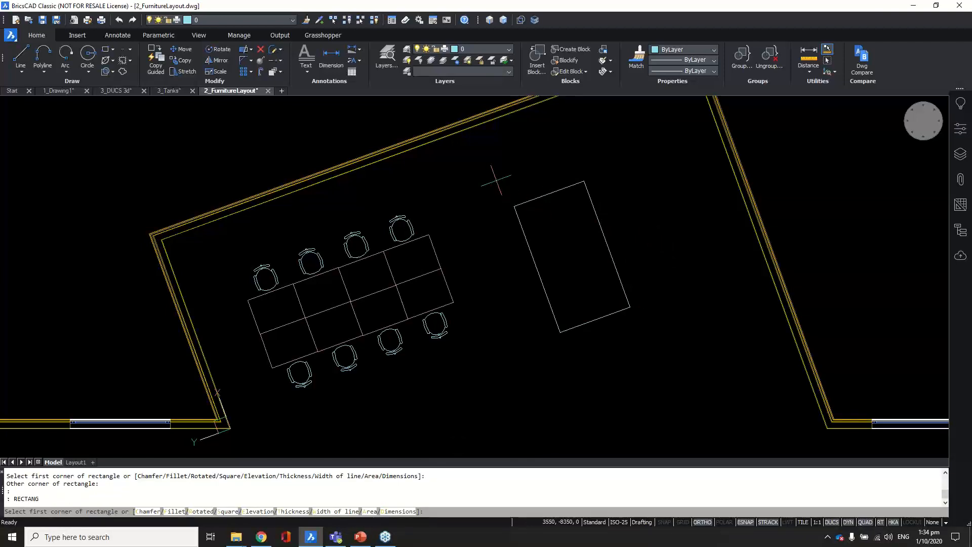
key(Return)
key(Escape)
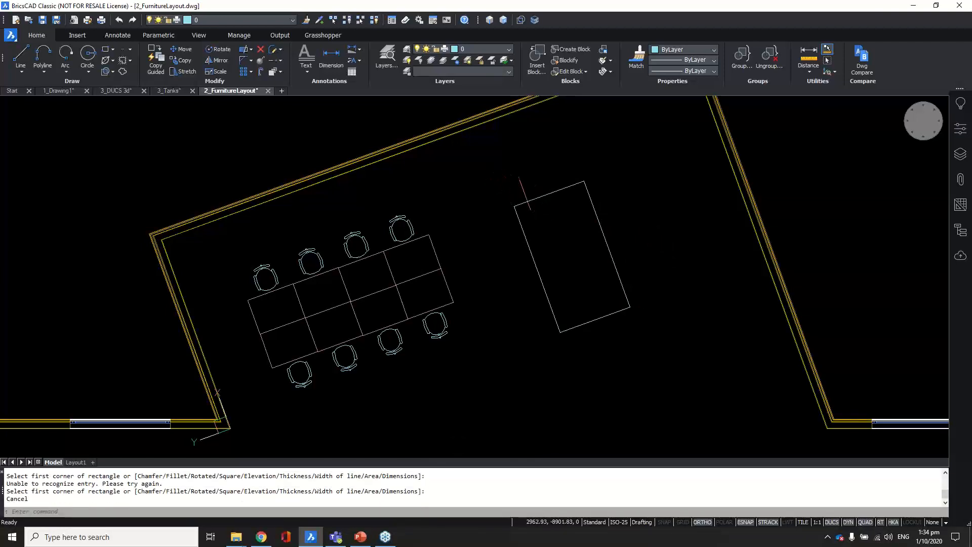
key(Escape)
scroll(503, 212, down, 2)
Step: Select the new rectangle and move it 2000 from the conference table via its dynamic dimension
middle_drag(510, 196, 506, 263)
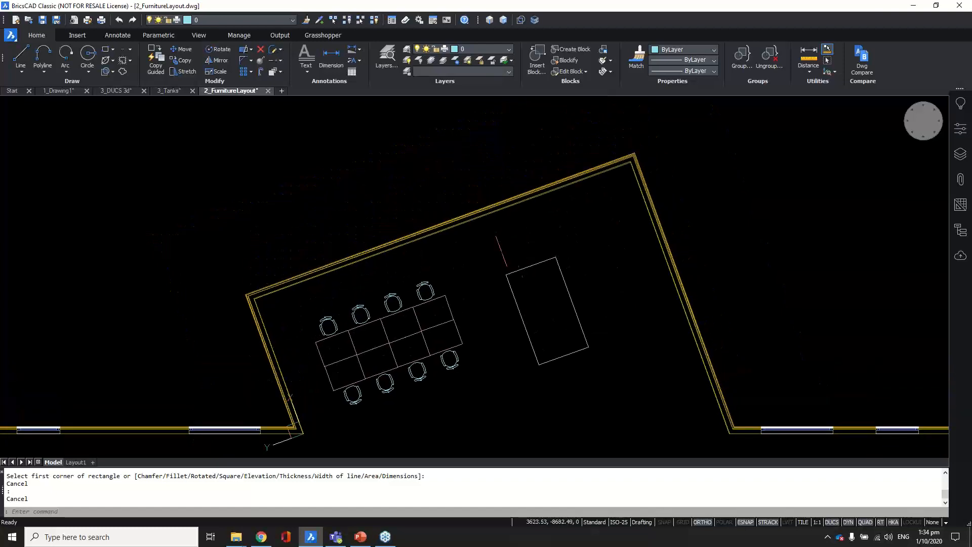
scroll(499, 306, up, 2)
click(506, 288)
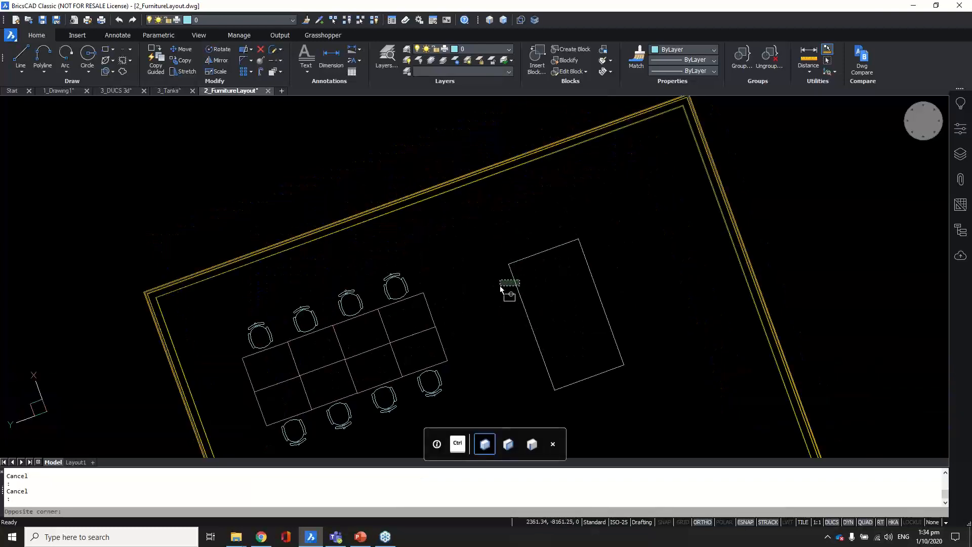
click(536, 276)
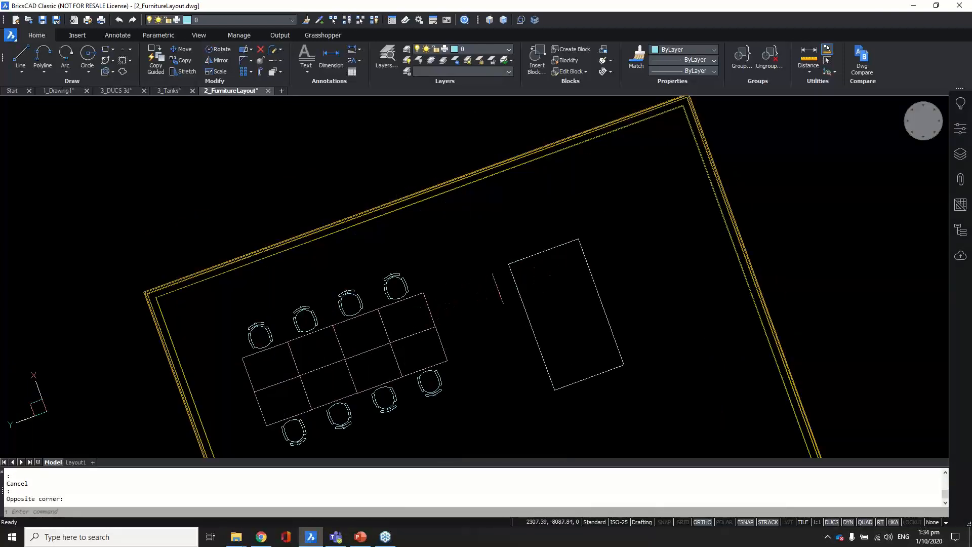
click(440, 301)
click(441, 301)
click(518, 294)
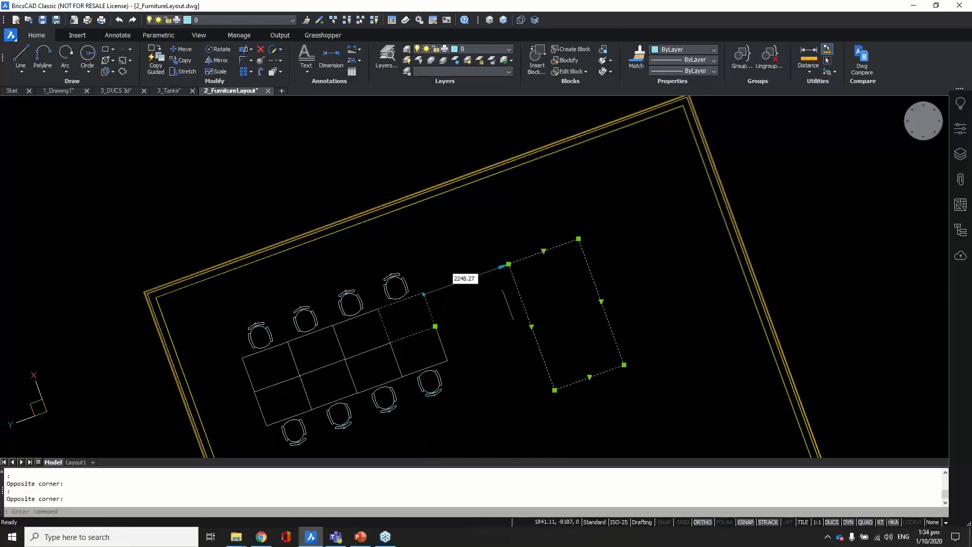
scroll(461, 285, up, 3)
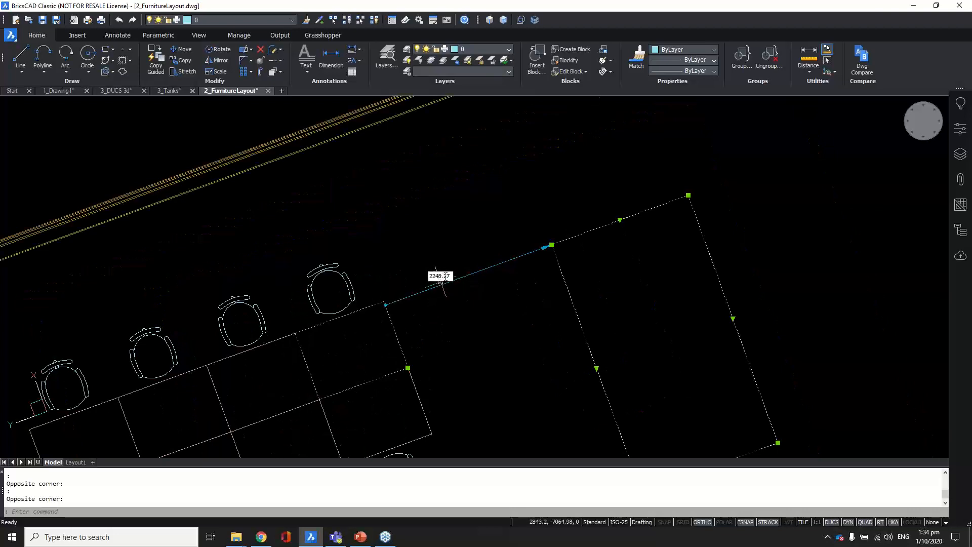
scroll(469, 299, down, 2)
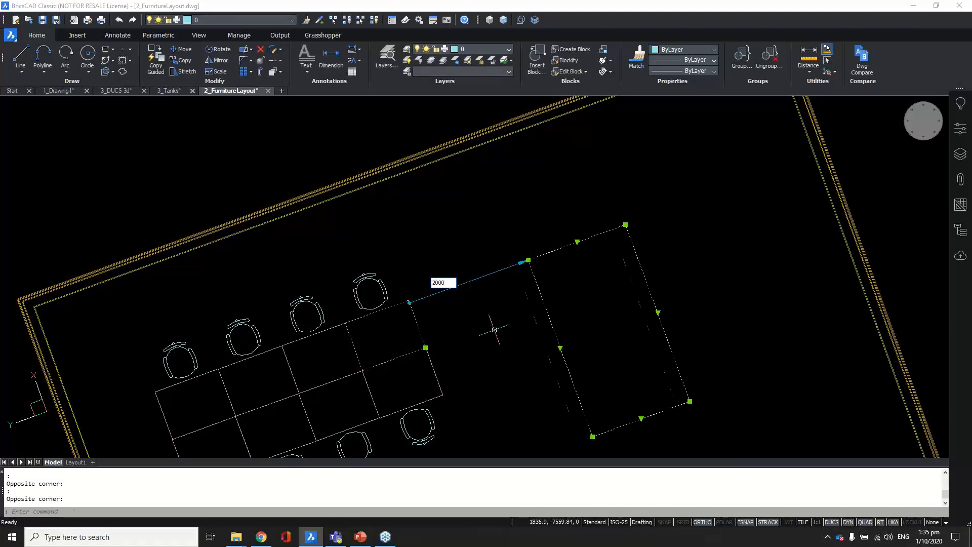
key(Return)
scroll(567, 264, down, 3)
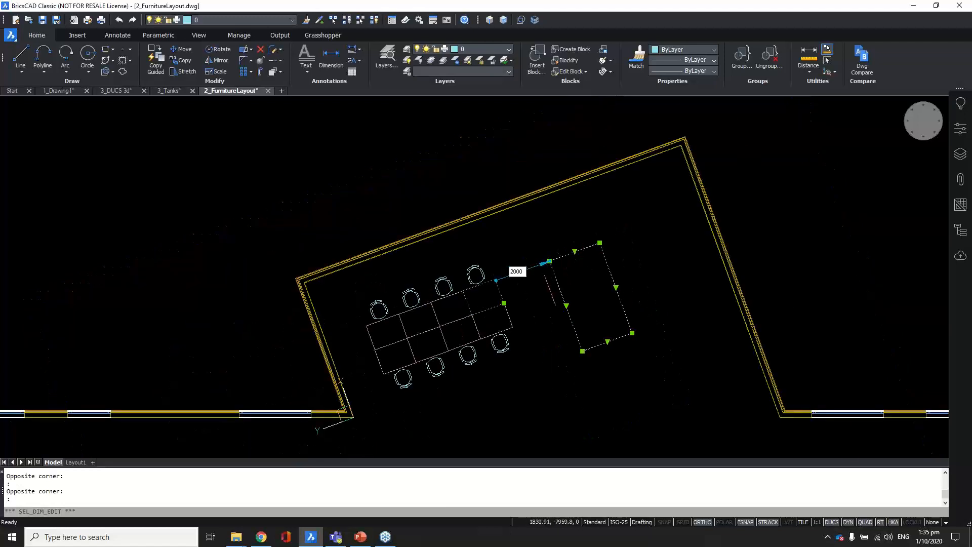
key(Escape)
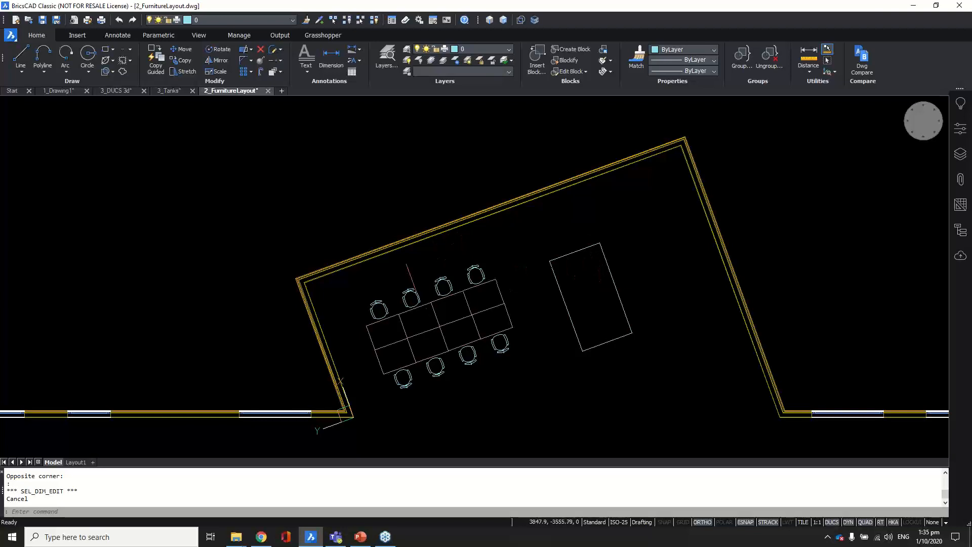
Step: Change the rectangle's 2215.53 distance to the inner wall line to 2000
scroll(583, 246, up, 2)
drag(579, 229, 563, 270)
mouse_move(539, 171)
click(589, 187)
scroll(589, 196, up, 3)
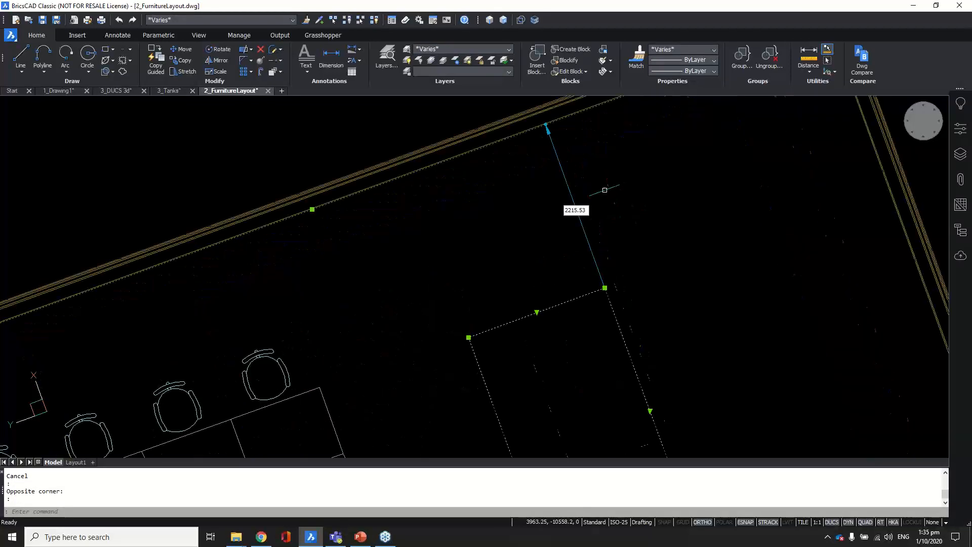
click(575, 210)
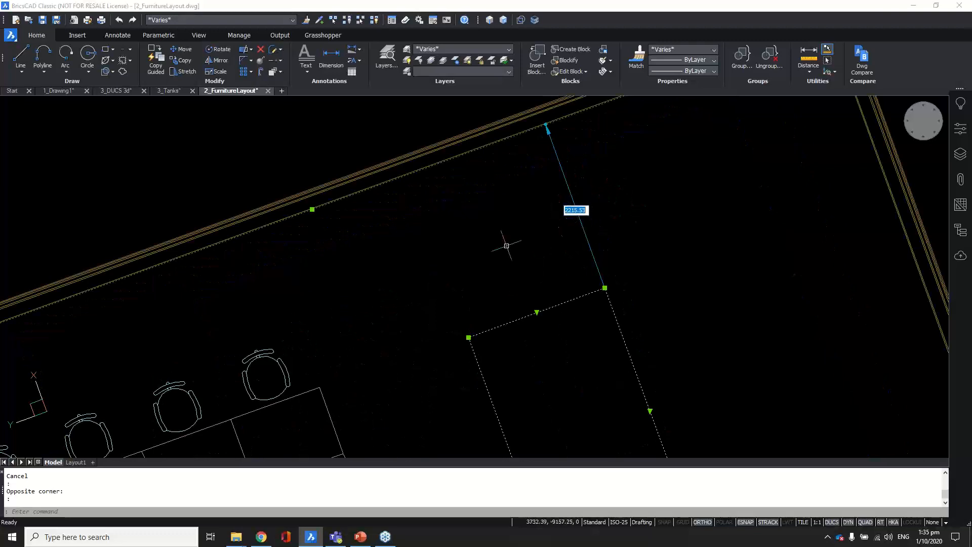
text(2000)
key(Return)
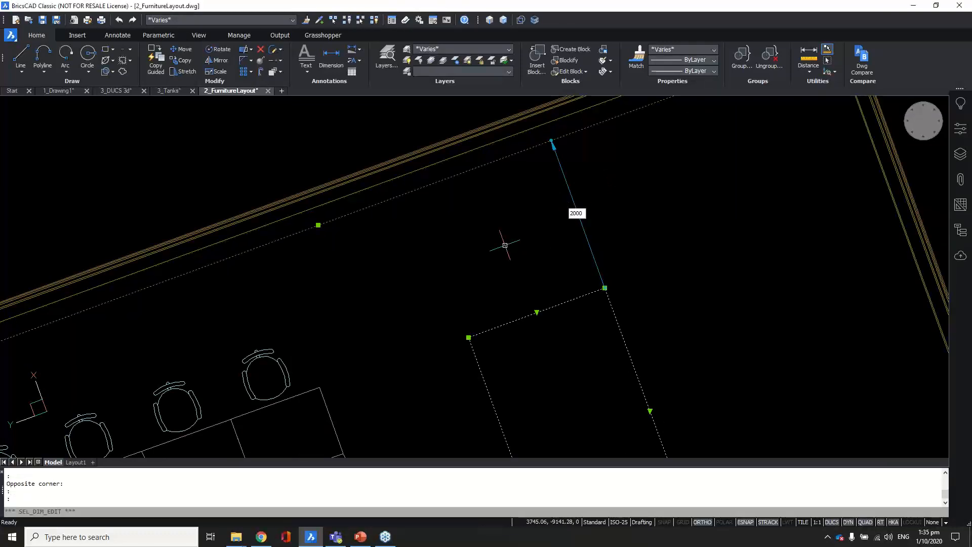
scroll(509, 274, down, 3)
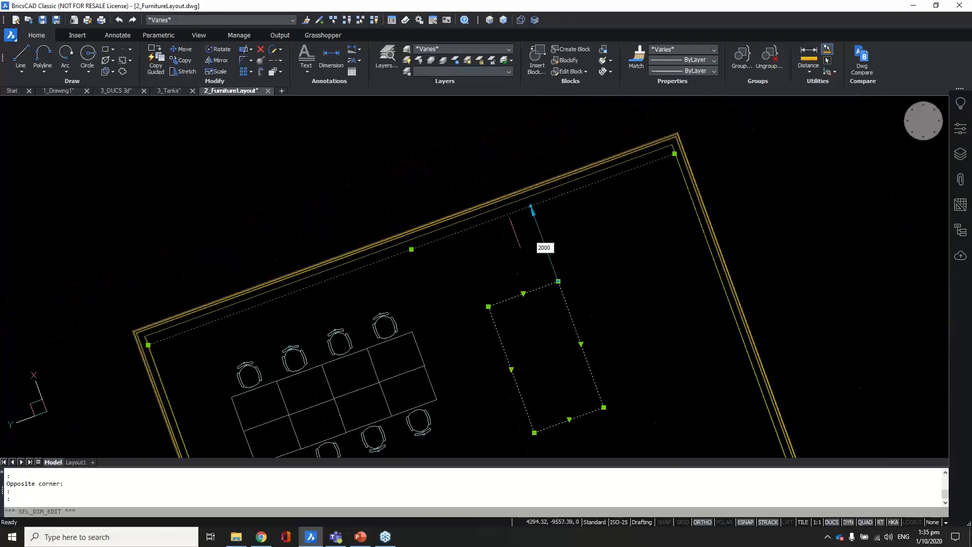
key(Escape)
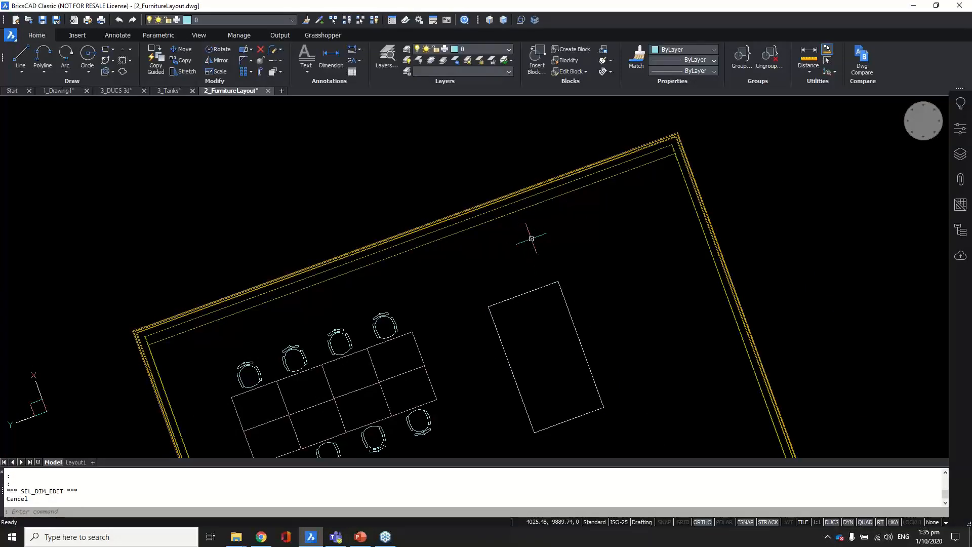
key(ctrl+z)
key(ctrl+z)
key(ctrl+z)
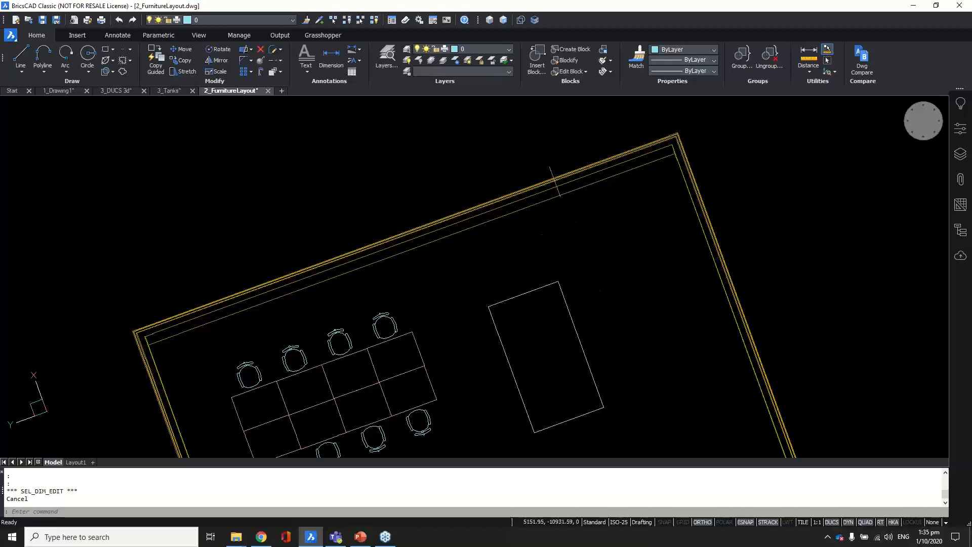
scroll(489, 208, down, 1)
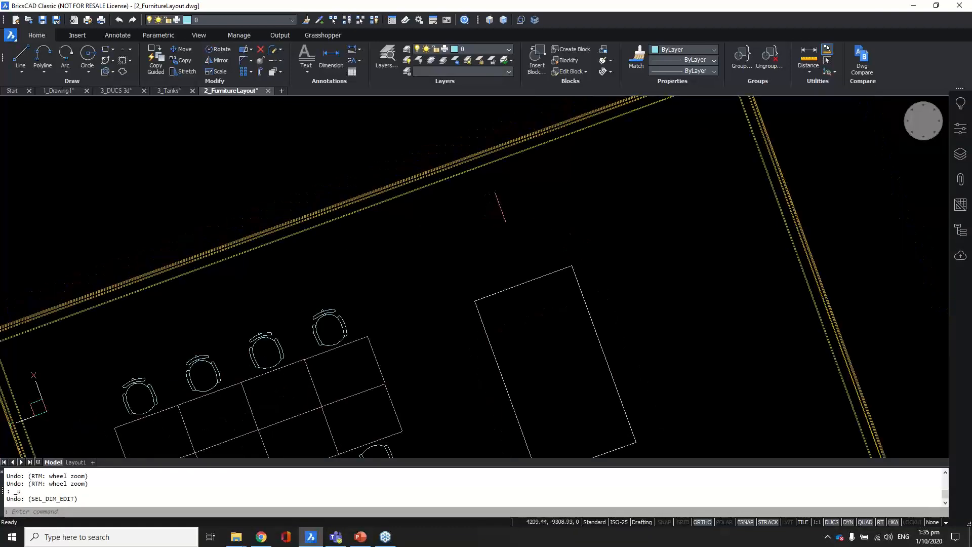
scroll(509, 214, down, 1)
scroll(490, 217, down, 3)
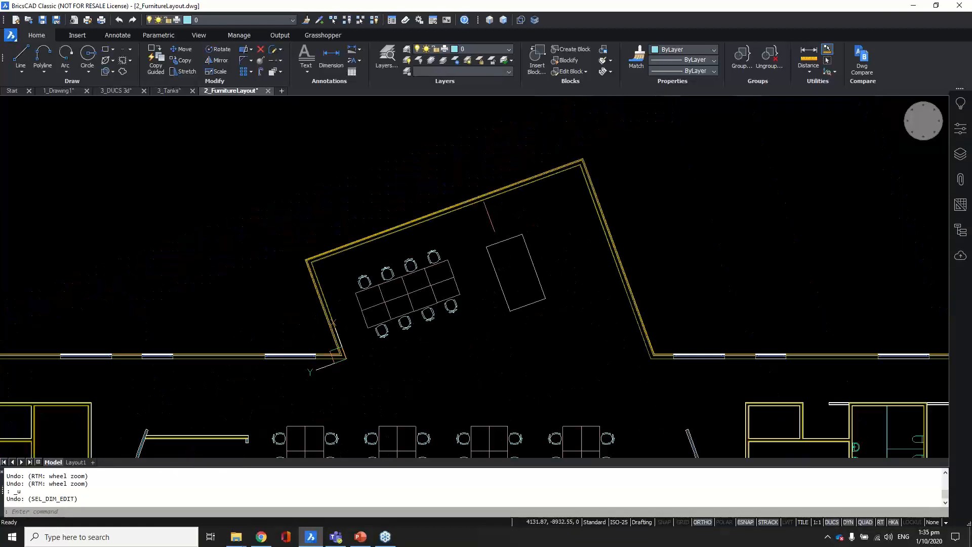
middle_drag(541, 249, 427, 235)
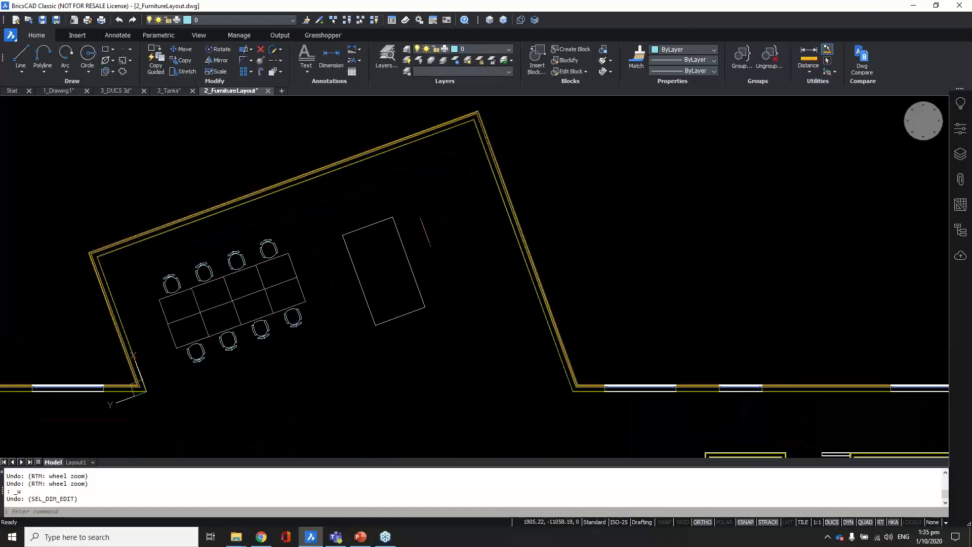
click(421, 263)
scroll(477, 217, up, 4)
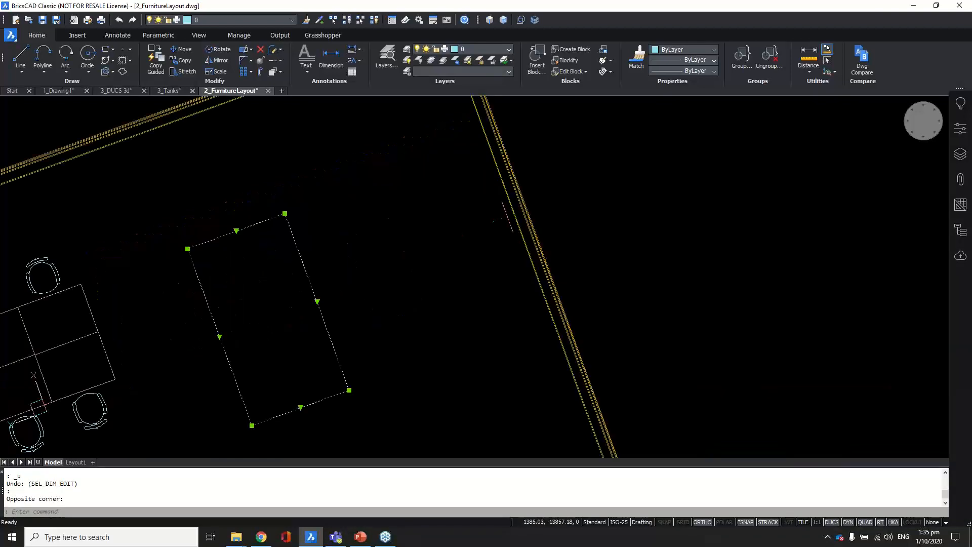
click(512, 216)
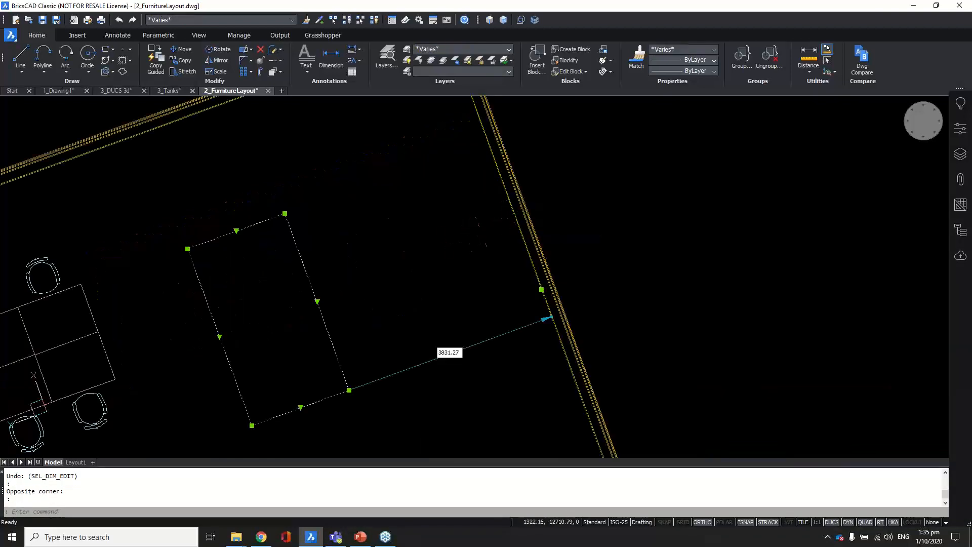
key(Escape)
key(Escape)
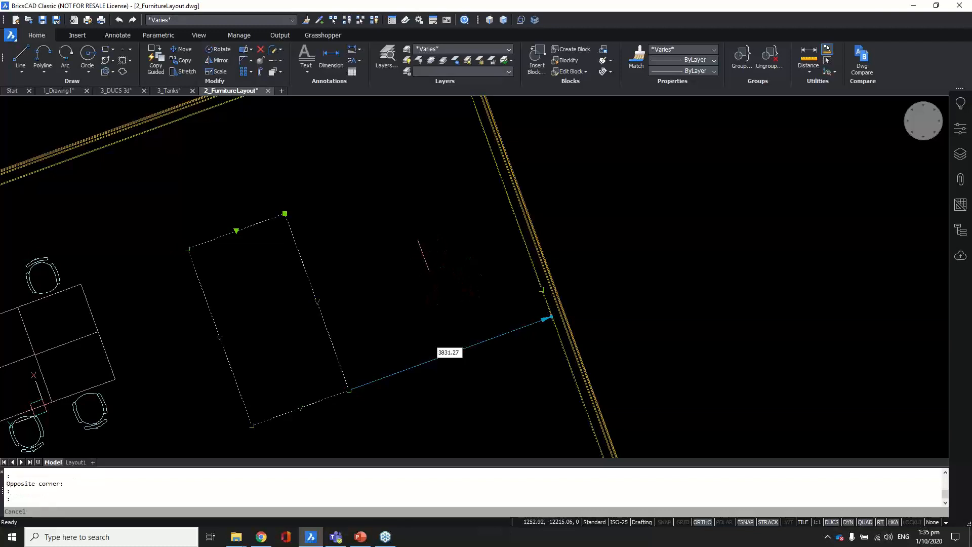
scroll(433, 241, down, 2)
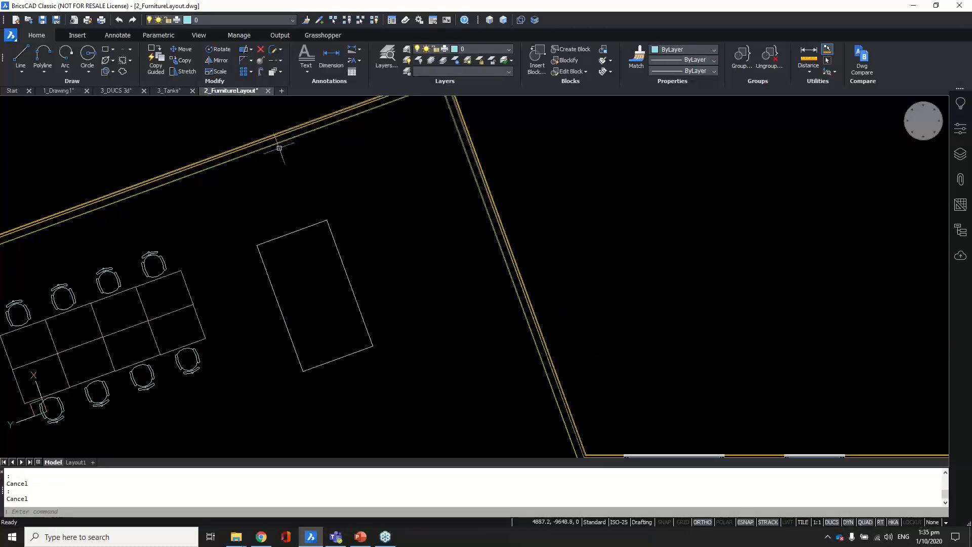
scroll(402, 279, down, 1)
mouse_move(402, 279)
middle_down()
mouse_move(499, 282)
mouse_move(571, 250)
middle_up()
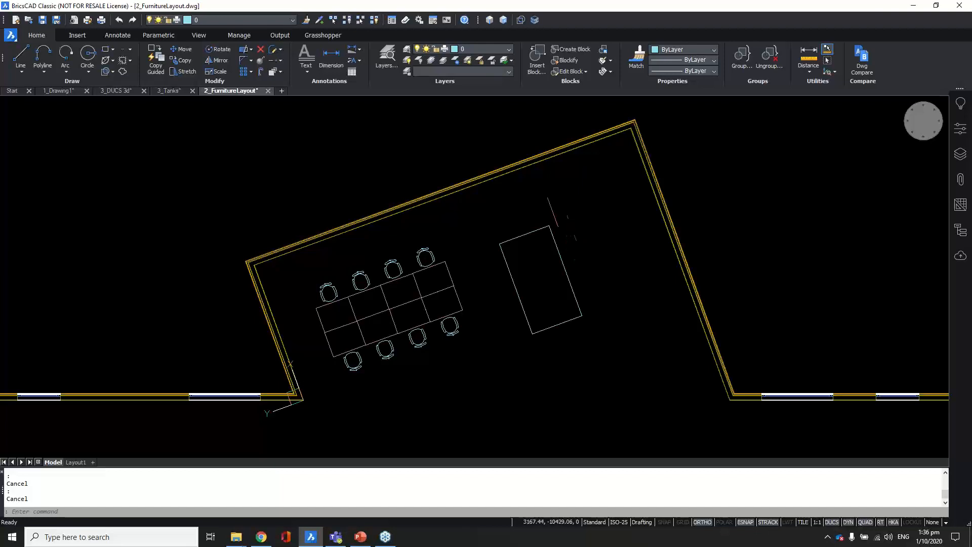
Step: Align the UCS to the straight wall line using UCS Entity
scroll(451, 210, down, 3)
middle_drag(657, 291, 463, 256)
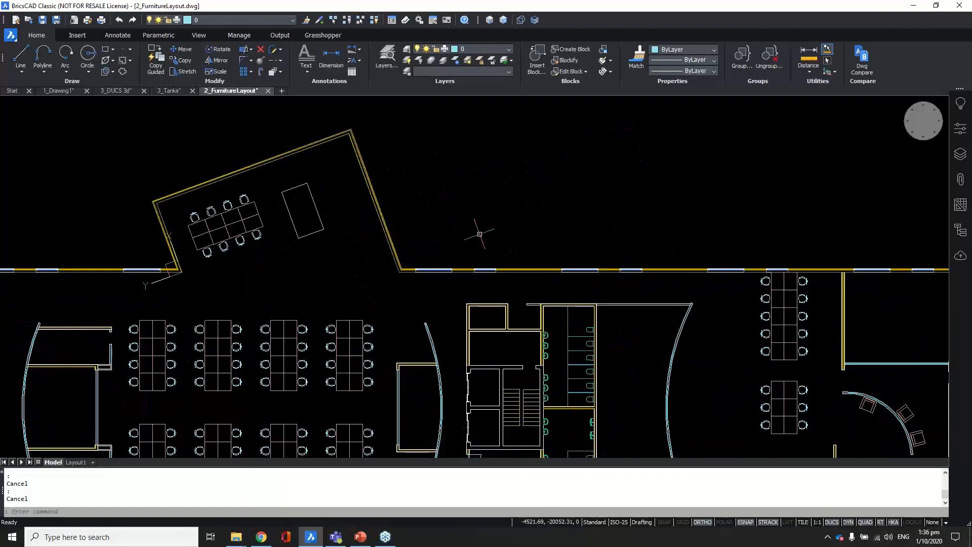
text(ucs)
key(Return)
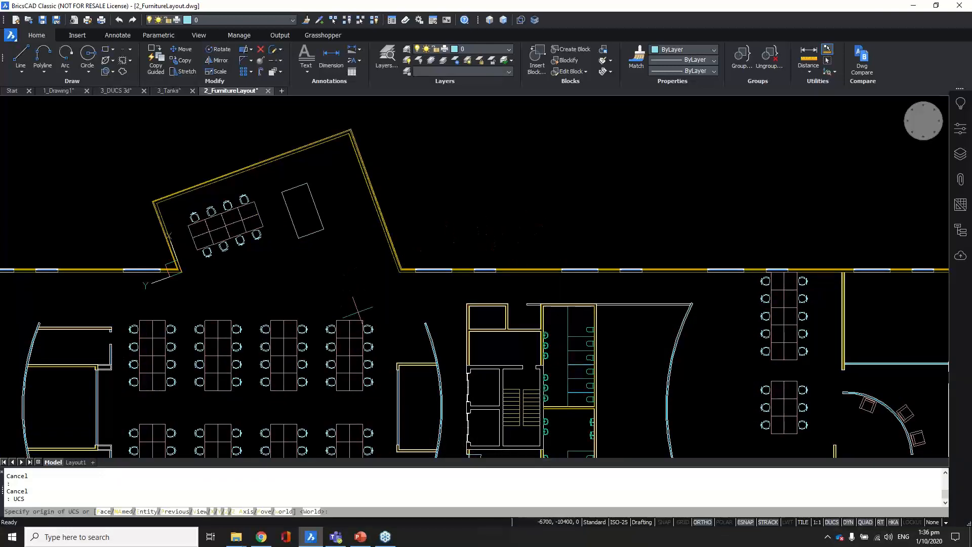
text(e)
key(Return)
scroll(400, 274, up, 6)
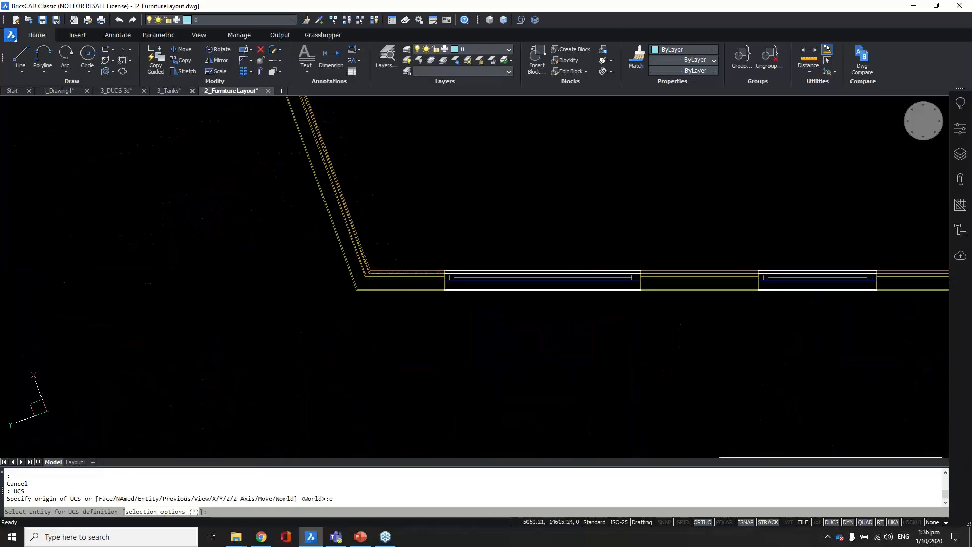
click(401, 273)
Step: Zoom and pan onto the wall's two window openings
scroll(387, 301, down, 5)
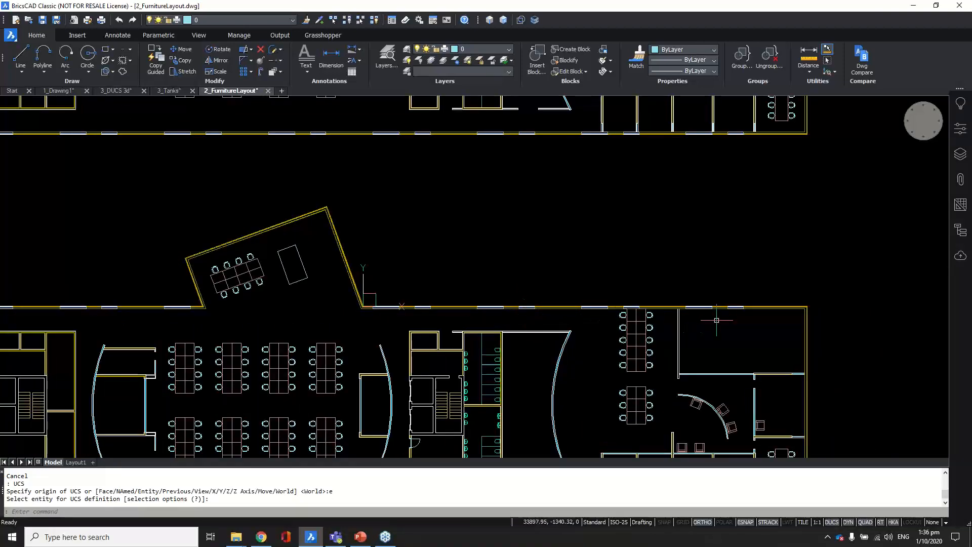
scroll(749, 309, up, 4)
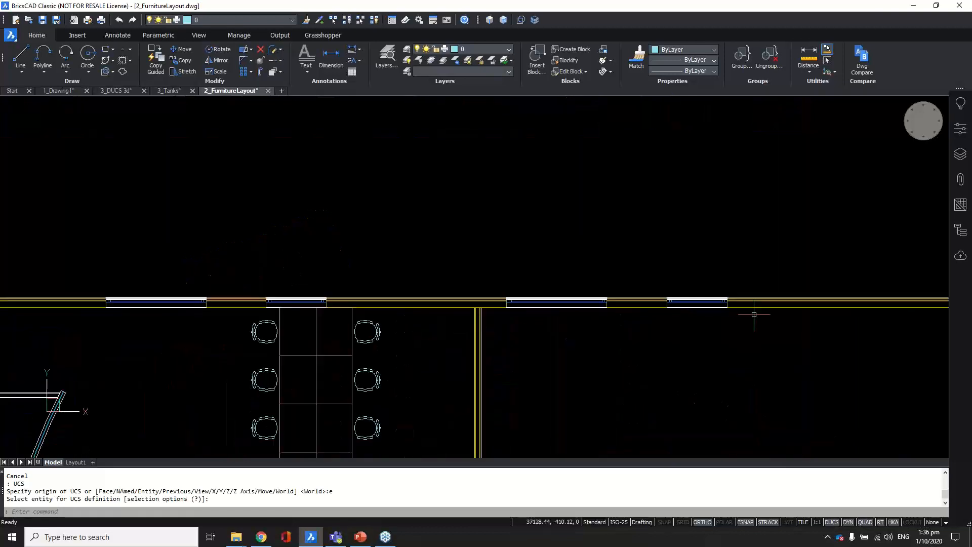
scroll(731, 315, up, 2)
middle_drag(731, 315, 656, 302)
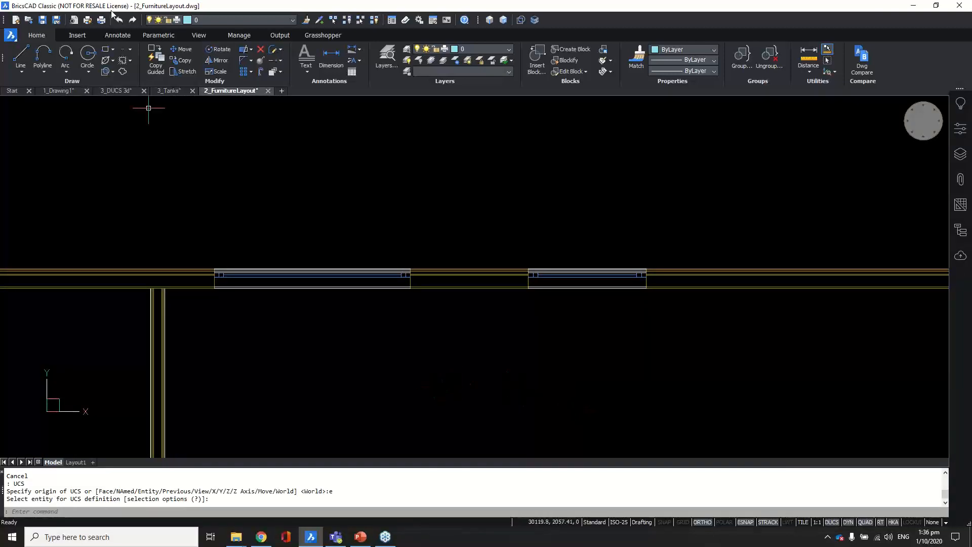
Step: Dimension the right window's top line with a 1500 dimension placed above it
click(122, 35)
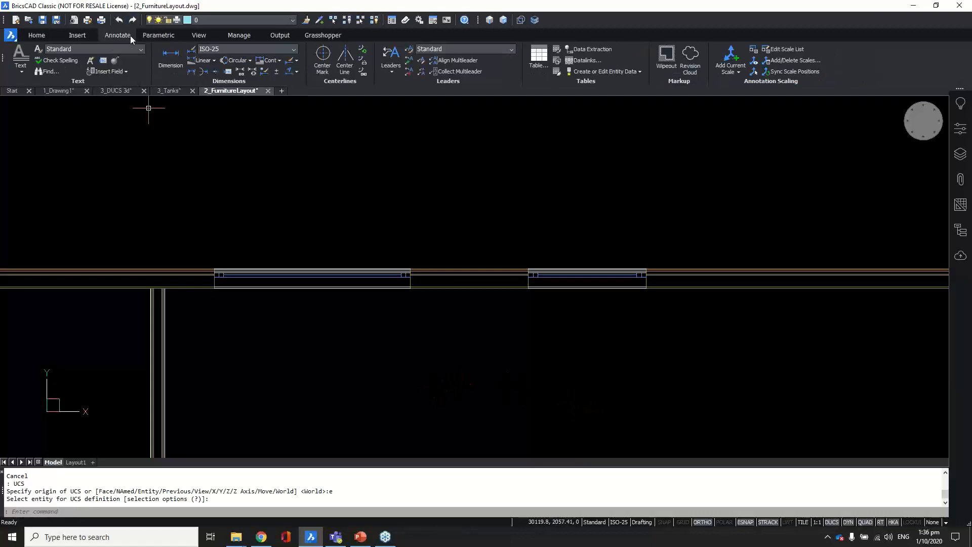
click(170, 57)
scroll(600, 269, up, 5)
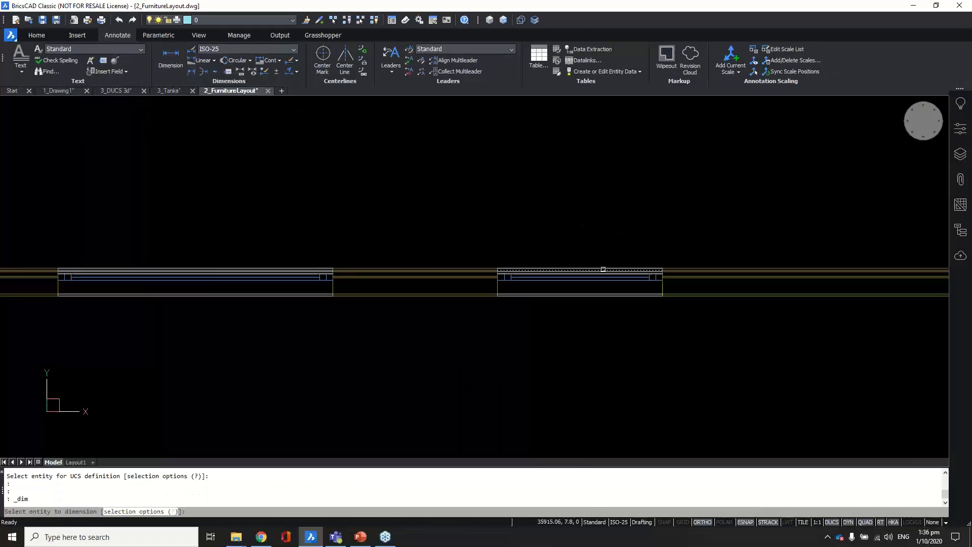
key(Return)
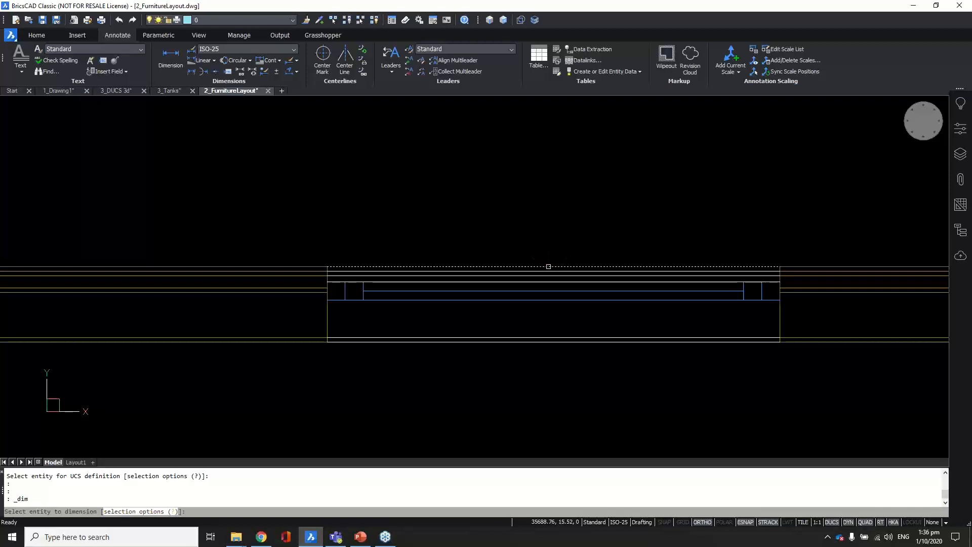
click(549, 266)
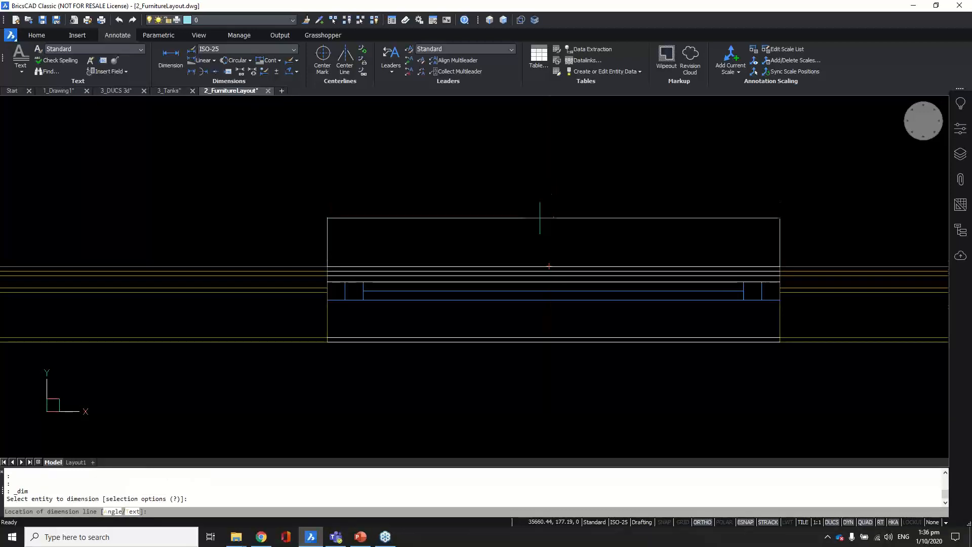
scroll(539, 212, down, 2)
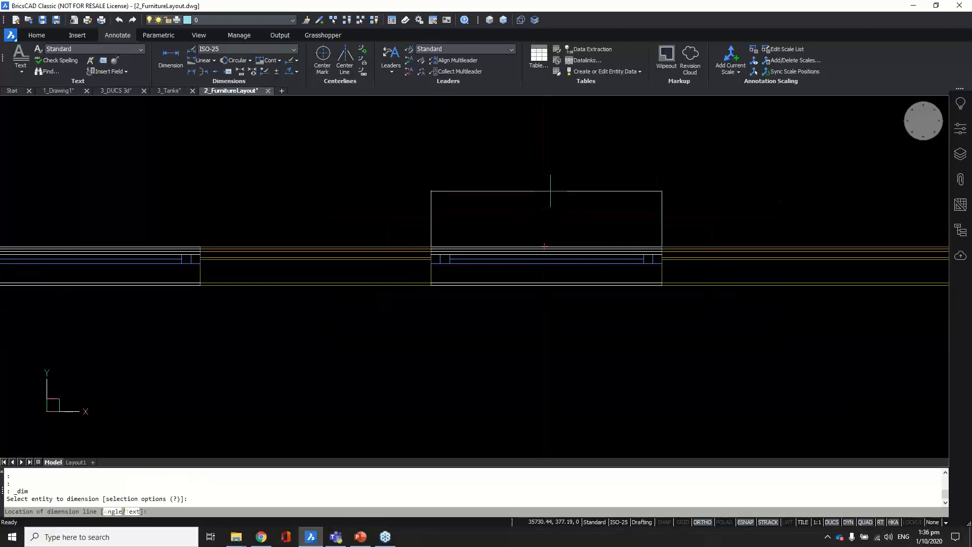
click(550, 191)
scroll(662, 180, down, 1)
scroll(487, 178, up, 1)
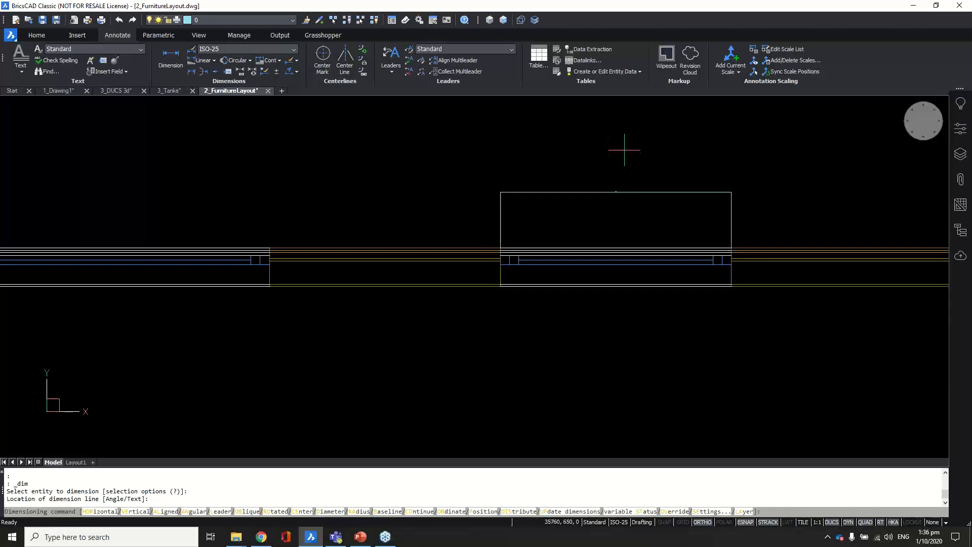
key(Escape)
scroll(610, 186, down, 1)
middle_drag(610, 186, 618, 242)
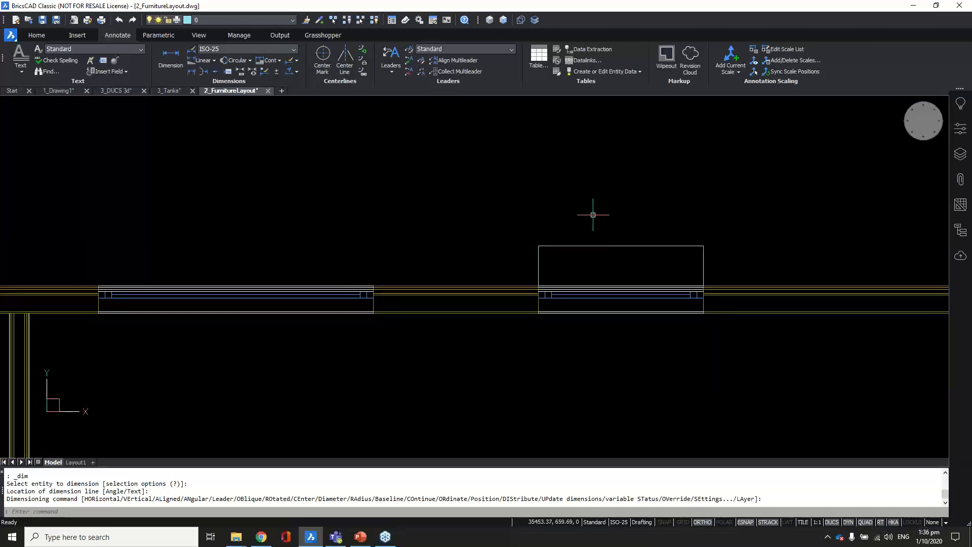
Step: Apply the ISO dimension style to the new 1500 dimension
click(638, 224)
click(589, 264)
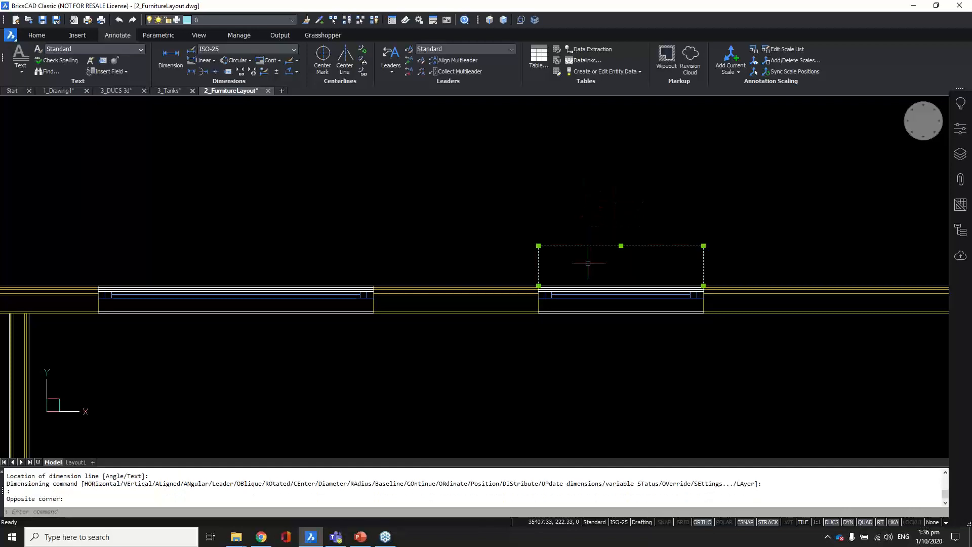
click(292, 49)
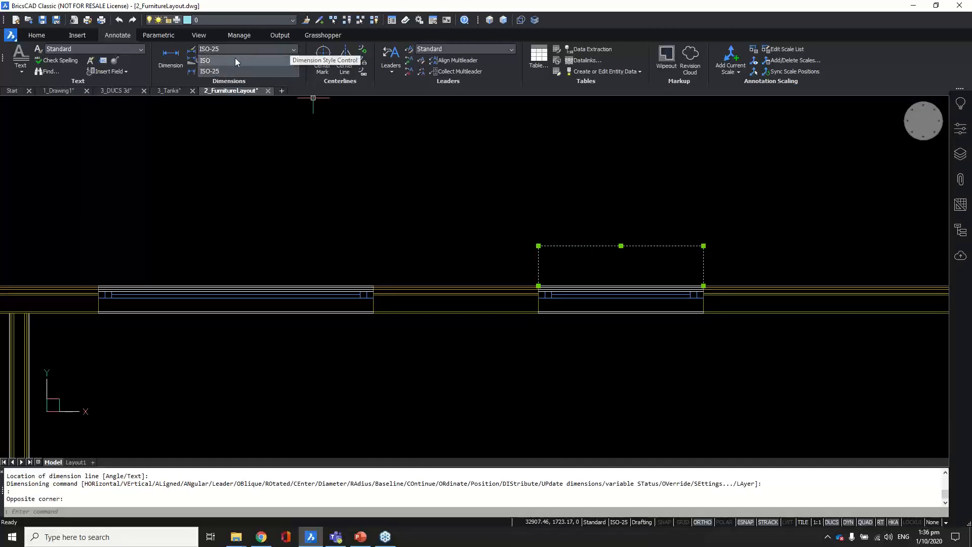
click(228, 58)
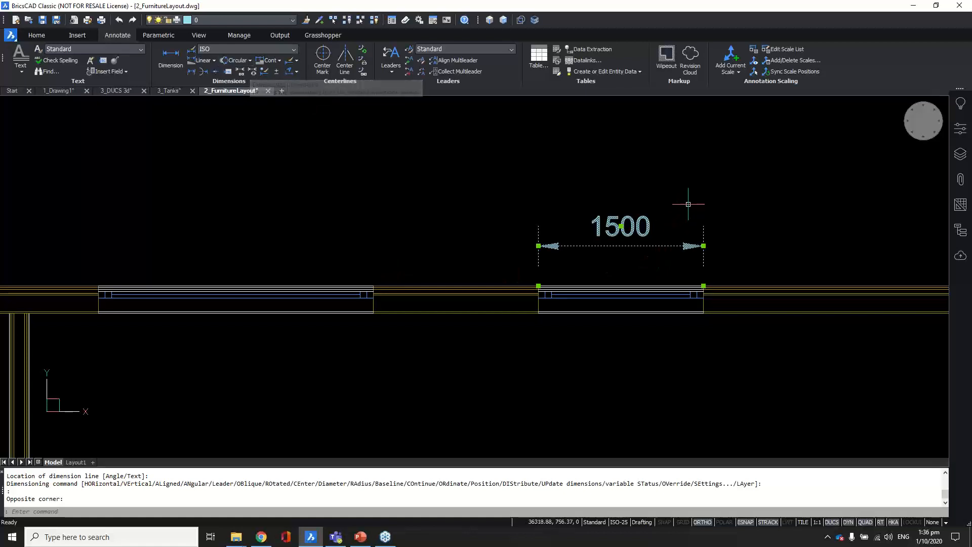
key(Escape)
click(276, 48)
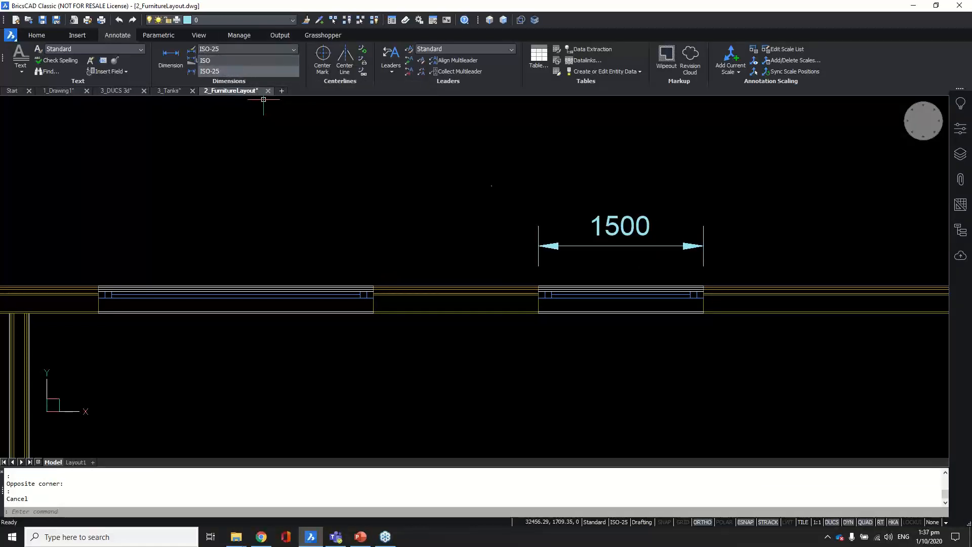
key(Escape)
Step: Reselect the 1500 dimension and make ISO the current dimension style
middle_drag(603, 180, 668, 215)
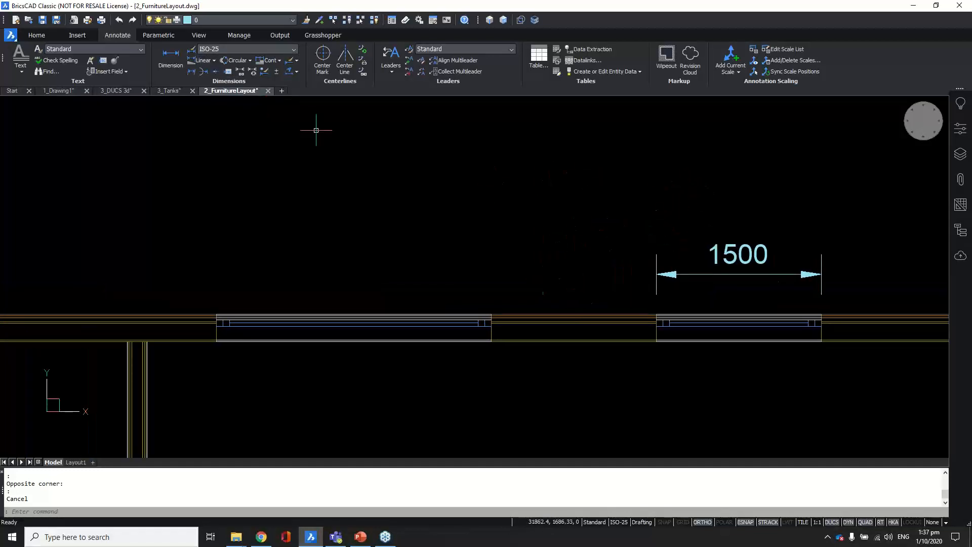
click(172, 57)
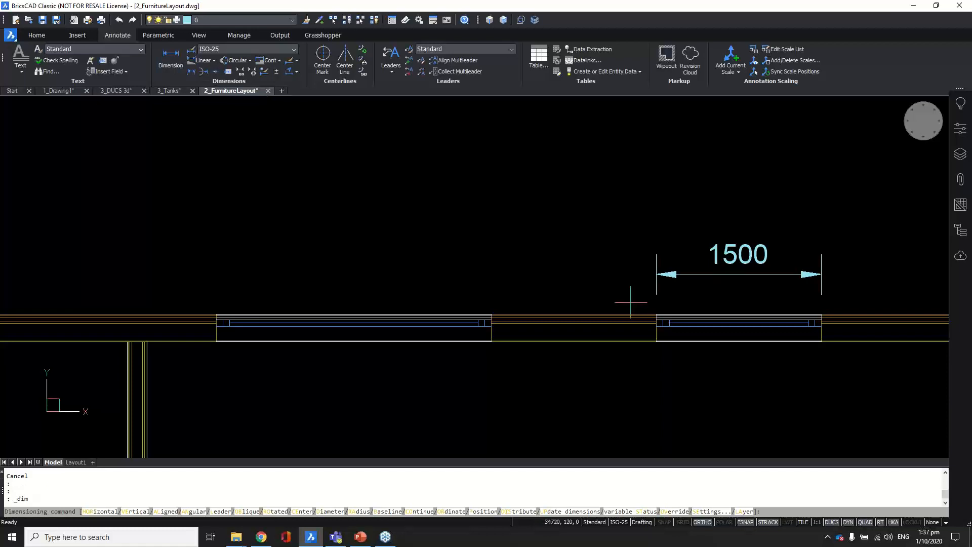
scroll(623, 306, up, 2)
key(Escape)
key(Escape)
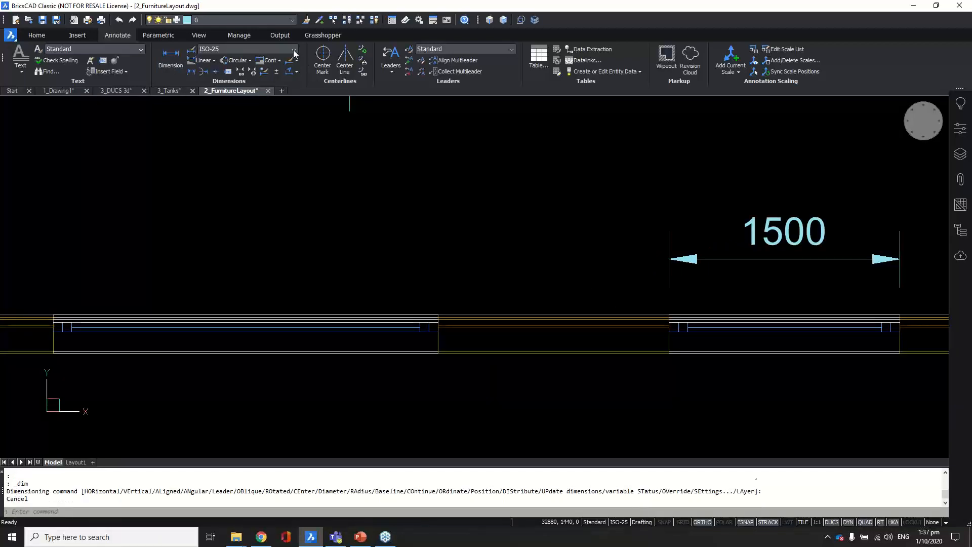
click(731, 221)
click(672, 267)
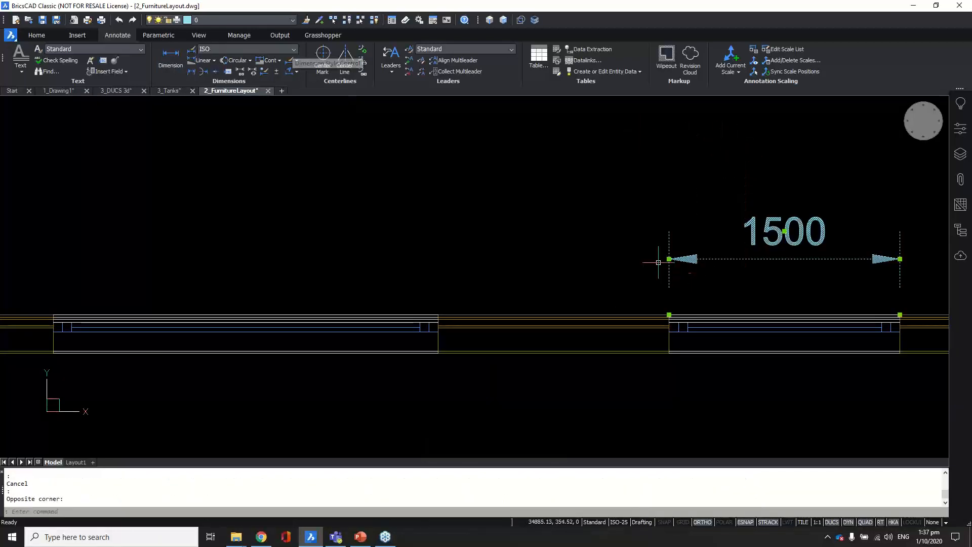
key(Escape)
click(243, 48)
click(229, 58)
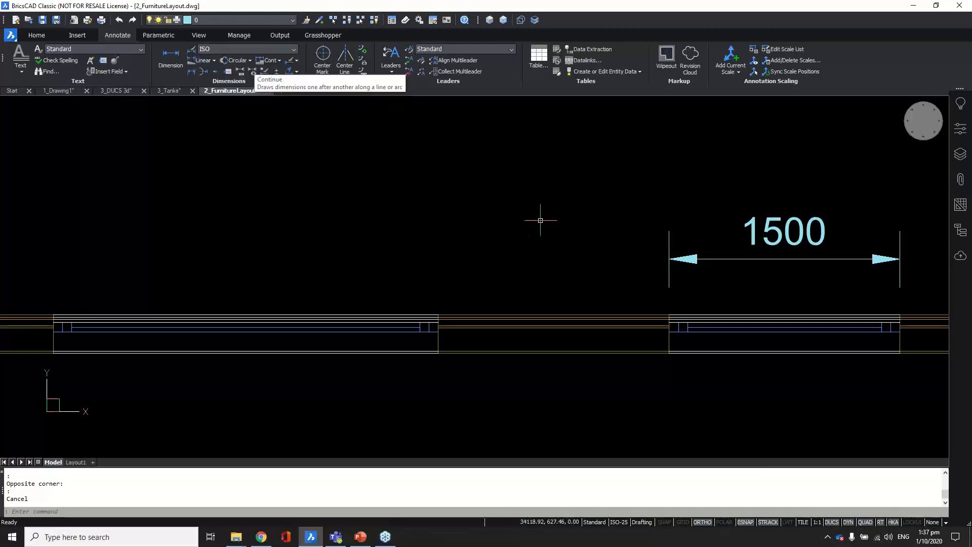
click(172, 62)
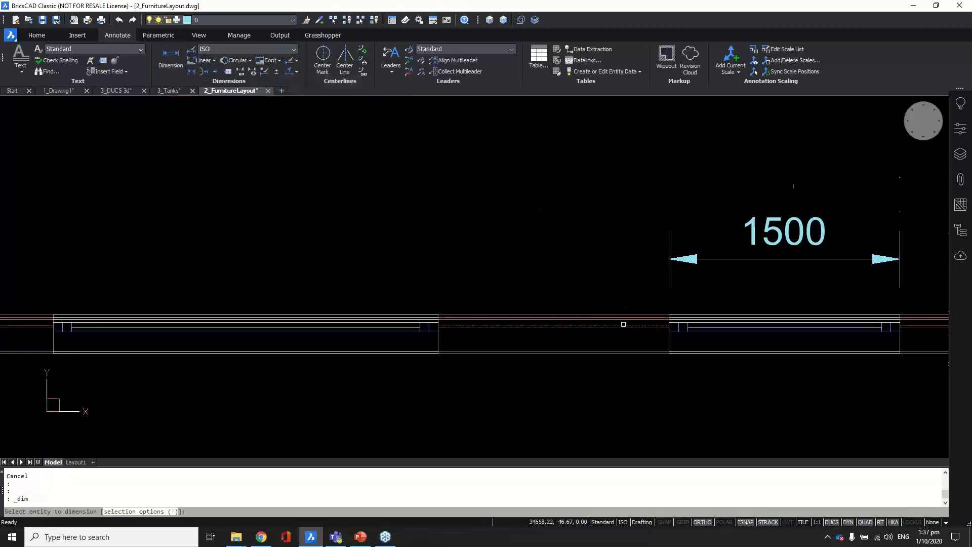
Step: Dimension the wall segment between the windows as 1500, beside the existing dimension
scroll(621, 310, up, 3)
key(Escape)
click(621, 306)
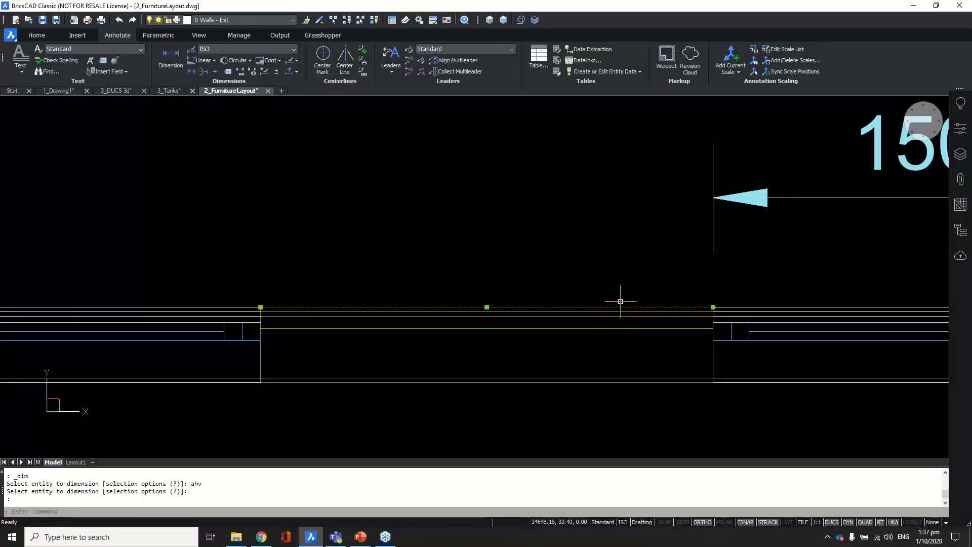
key(Escape)
key(Return)
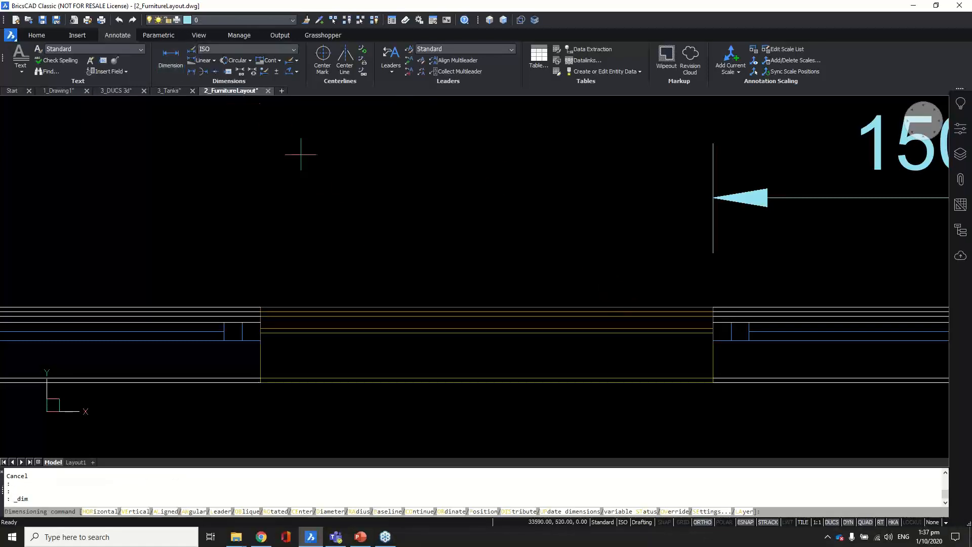
click(372, 307)
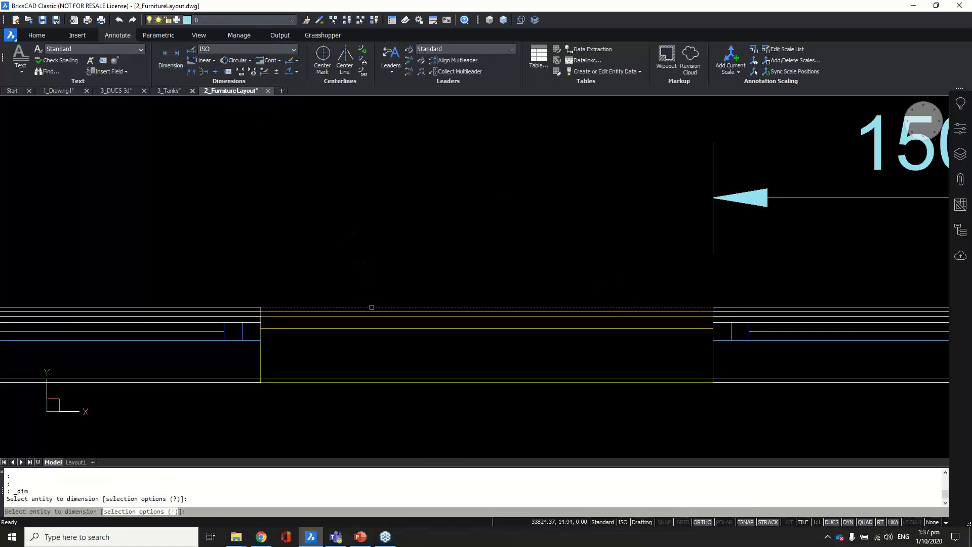
scroll(382, 230, down, 2)
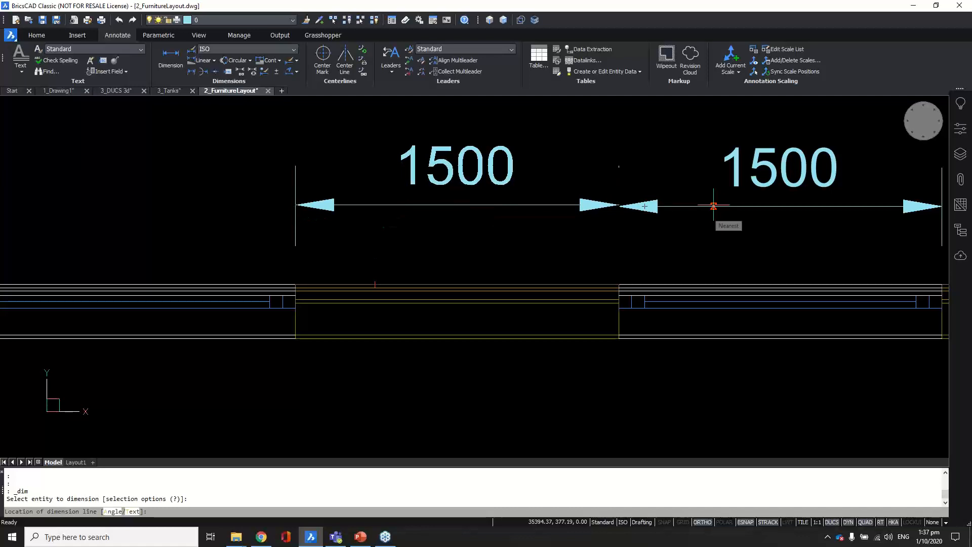
click(508, 206)
scroll(655, 215, down, 2)
scroll(653, 215, down, 2)
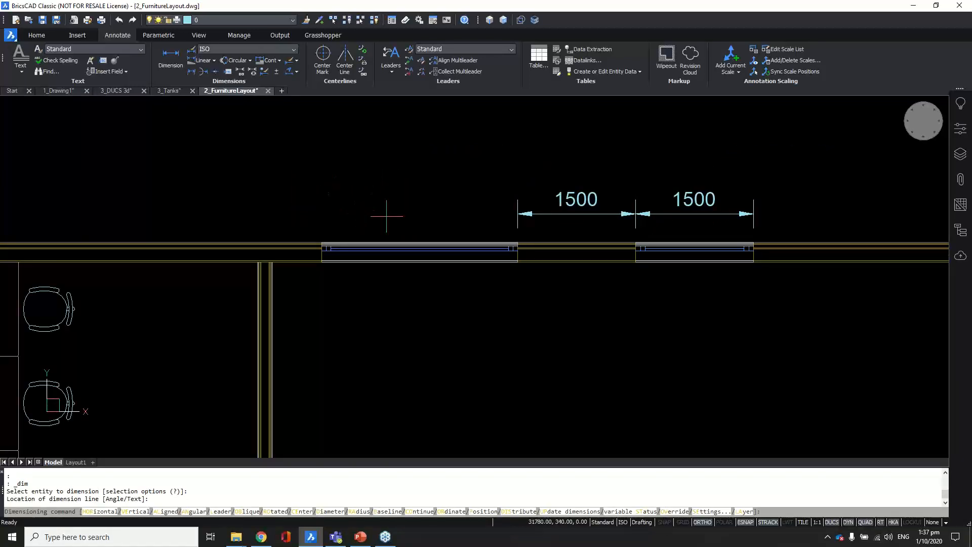
Step: Chain continued dimensions of 4000 and 4500 along the wall with CO
text(co)
key(Return)
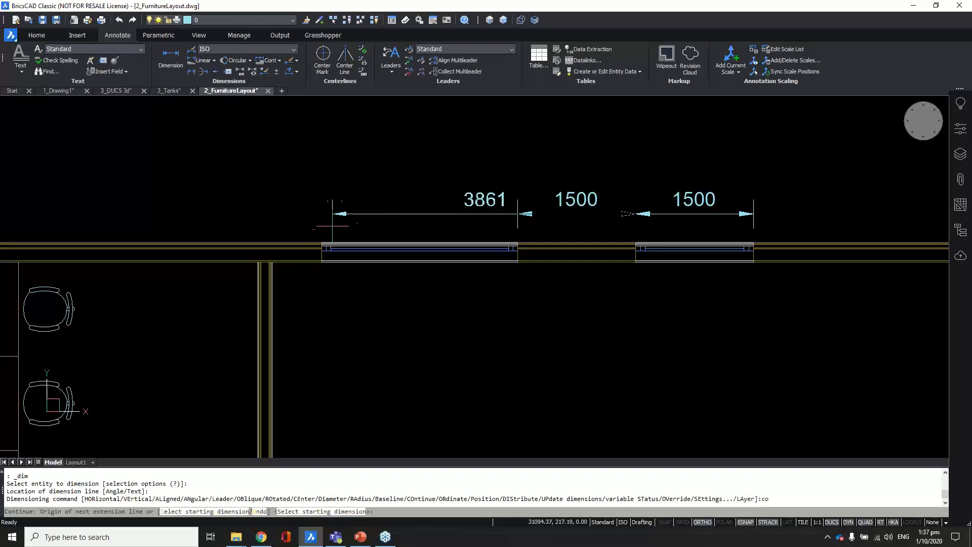
scroll(321, 231, up, 5)
click(311, 253)
scroll(324, 248, down, 5)
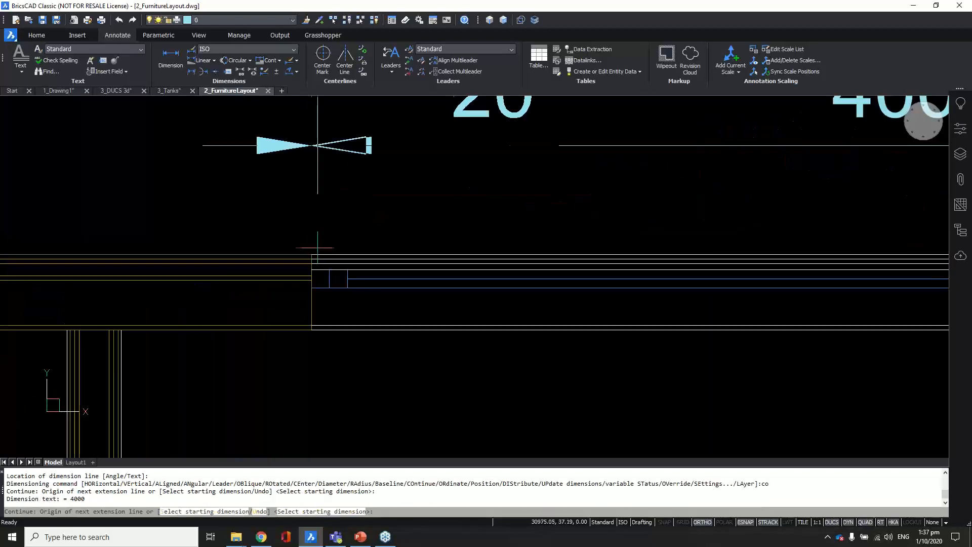
scroll(348, 243, up, 5)
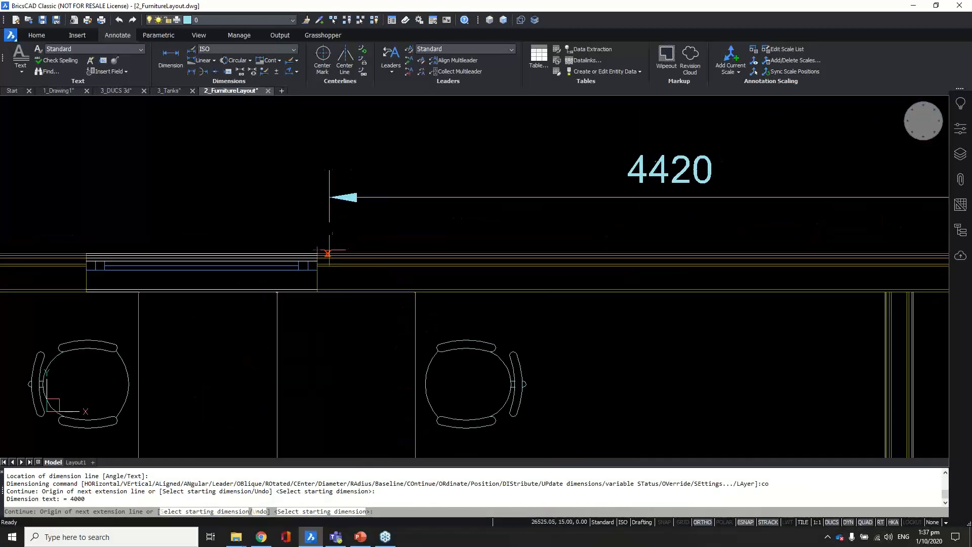
click(323, 253)
scroll(314, 243, down, 5)
Step: End continue dimensioning and zoom out to the whole floor plan
key(Return)
scroll(459, 139, down, 4)
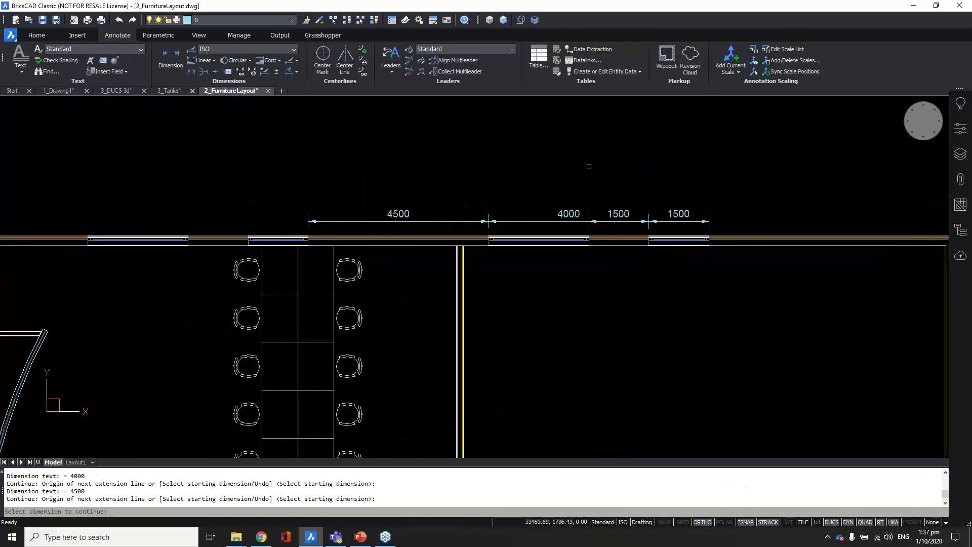
key(Return)
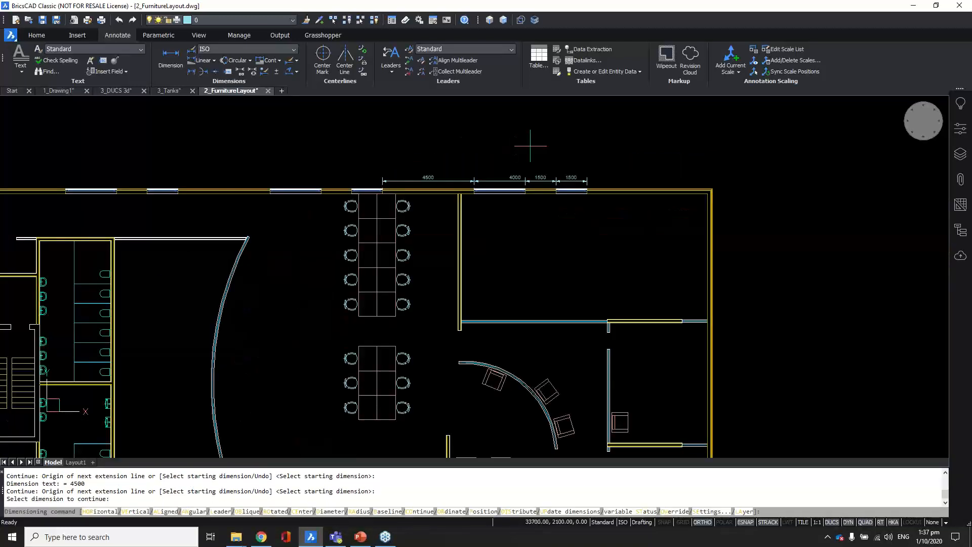
scroll(532, 143, up, 3)
key(Escape)
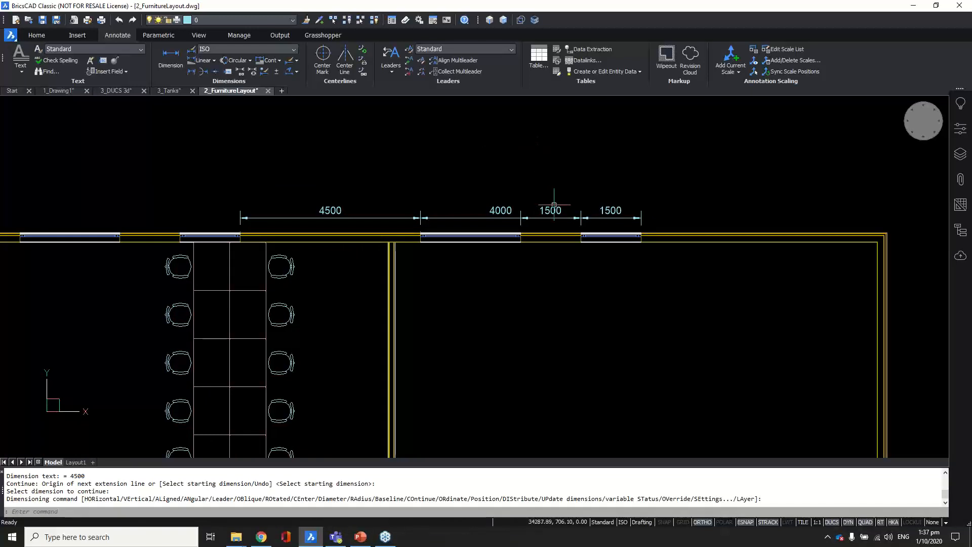
scroll(554, 206, down, 5)
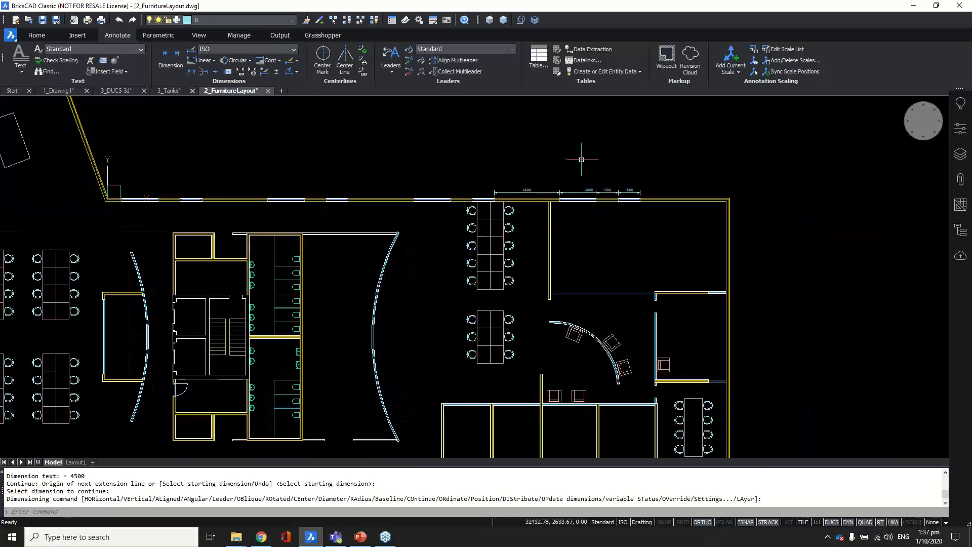
scroll(583, 157, down, 3)
mouse_move(539, 165)
middle_down()
mouse_move(608, 222)
mouse_move(597, 177)
middle_up()
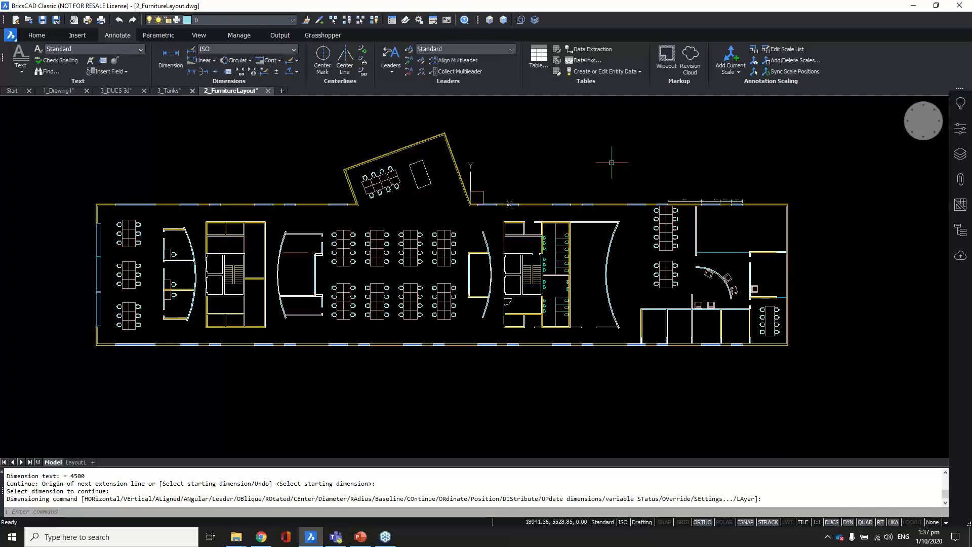
Step: Open Drawing Explorer, widen the drawings tree and list the ISO and ISO-25 dimension styles
text(EXPLORER)
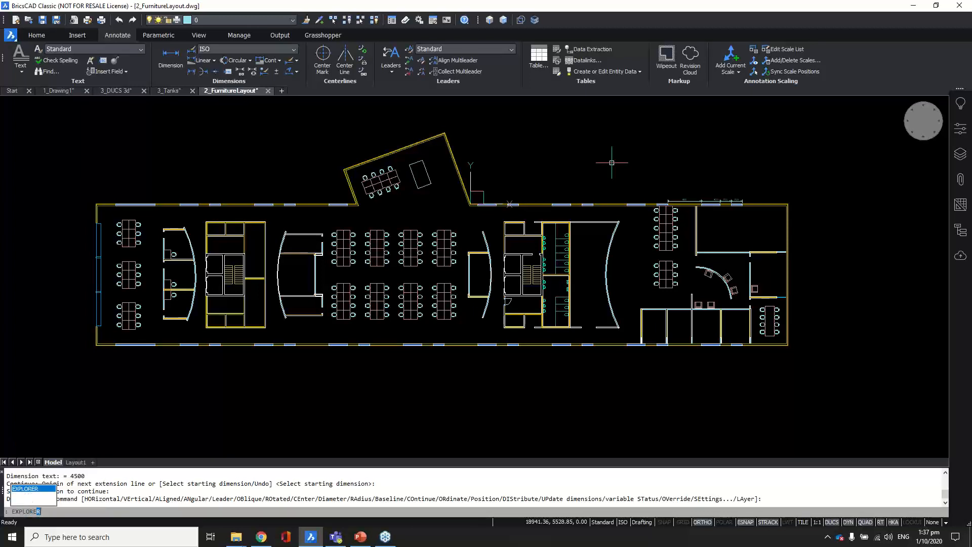
key(Return)
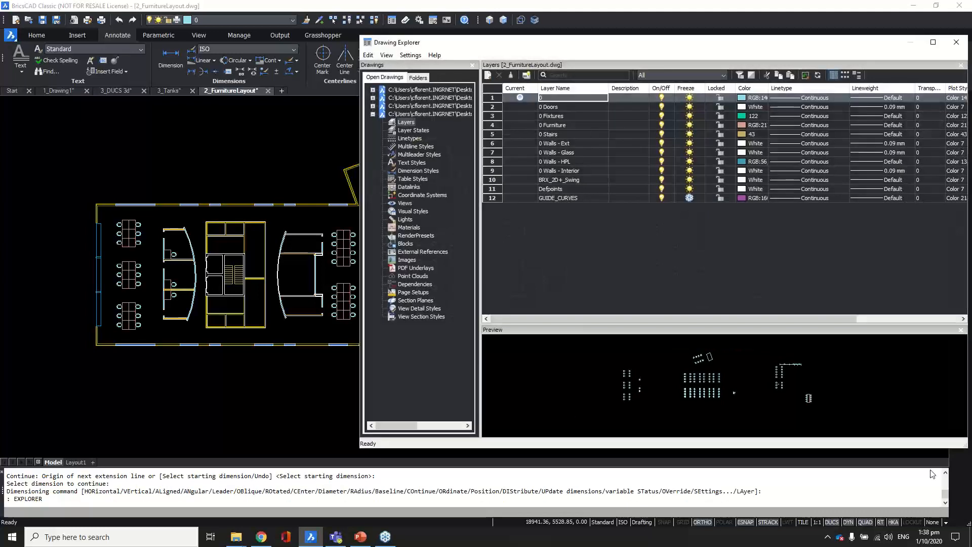
mouse_move(582, 51)
mouse_down()
mouse_move(397, 48)
mouse_move(363, 108)
mouse_up()
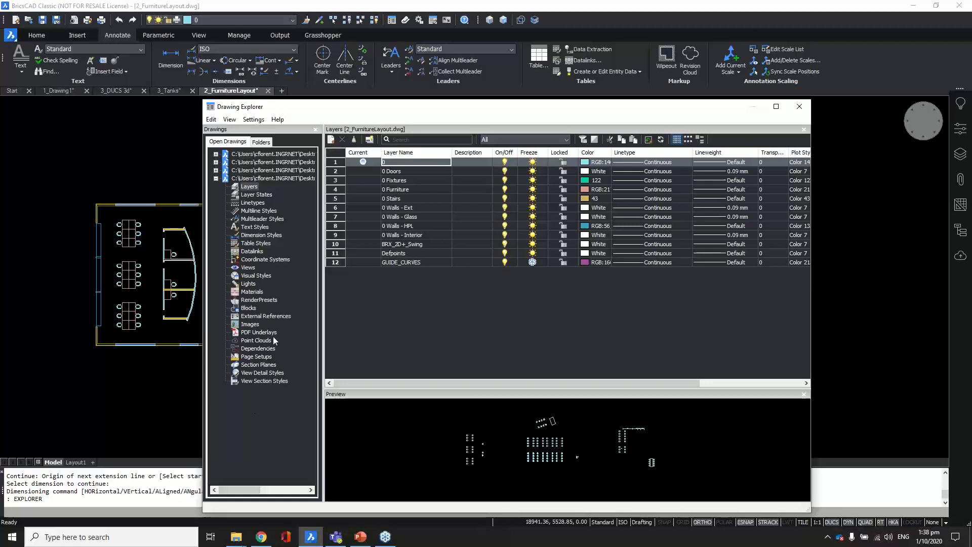
drag(350, 168, 377, 170)
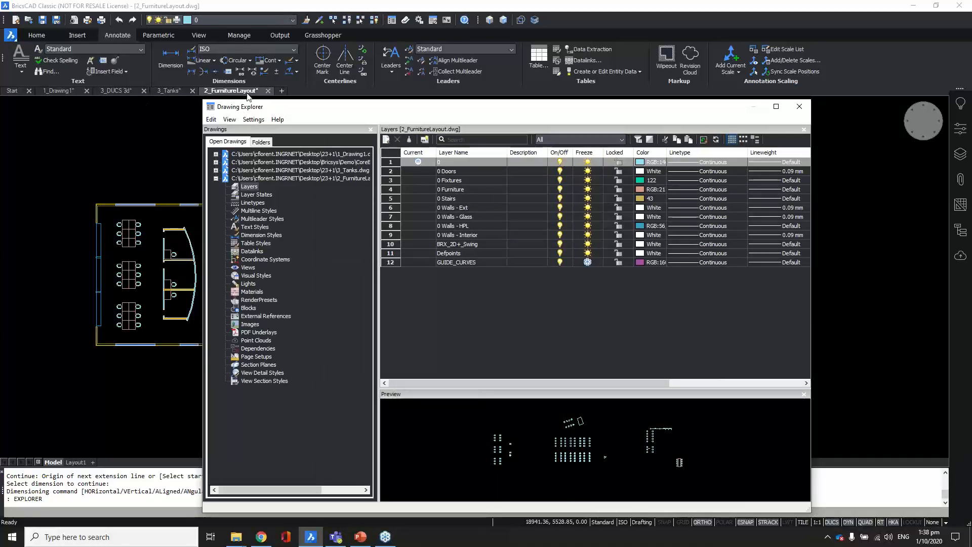
click(259, 235)
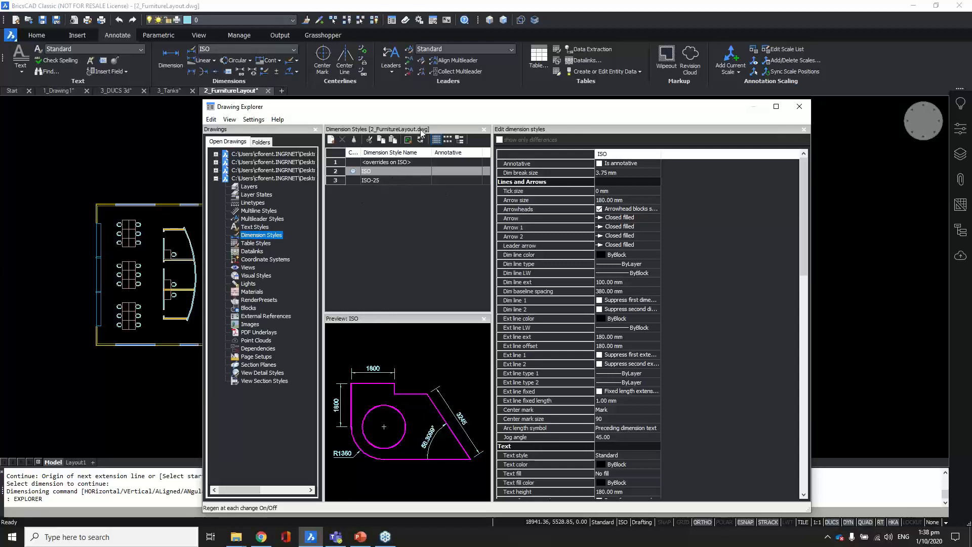
Step: Compare ISO with ISO-25, toggling show-only-differences on and off, then close Drawing Explorer
drag(417, 107, 402, 75)
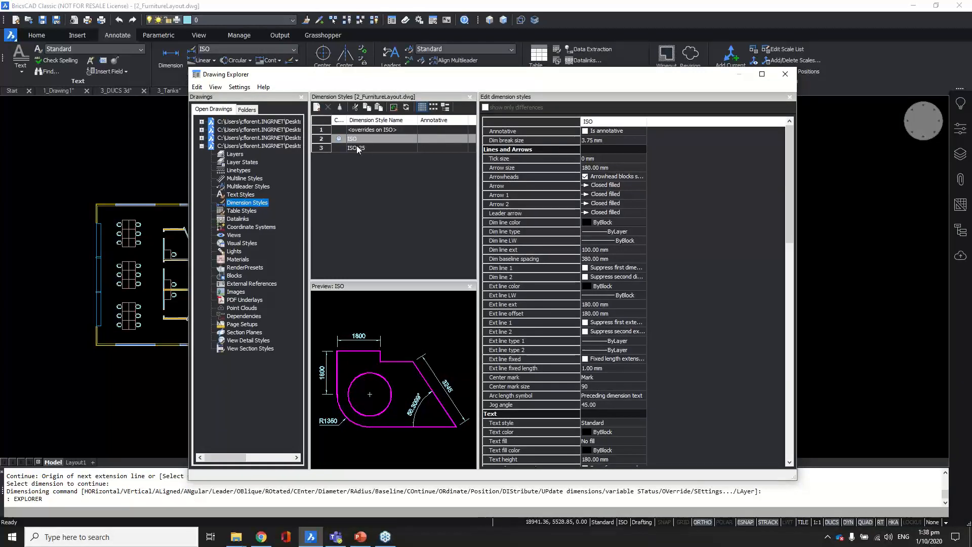
ctrl+click(357, 148)
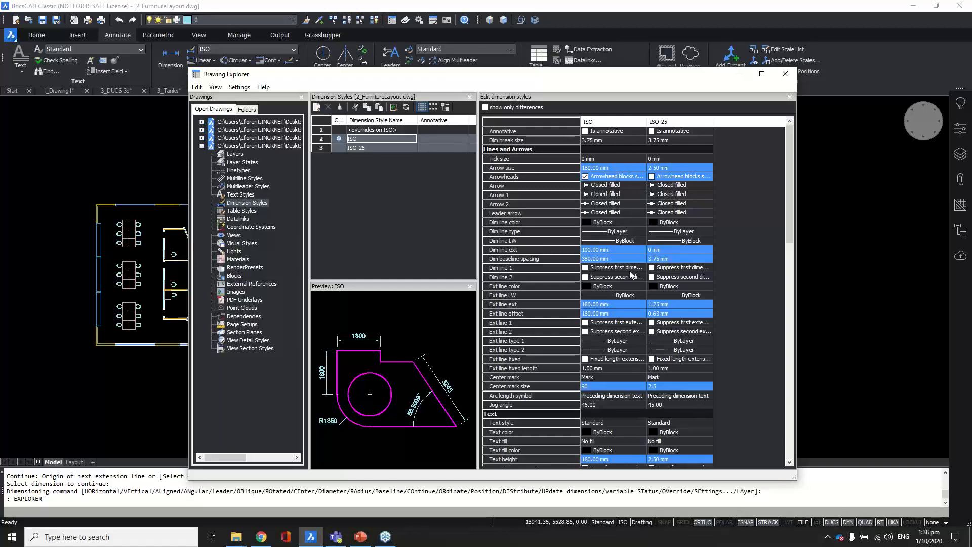
mouse_move(790, 213)
mouse_down()
mouse_move(788, 396)
mouse_move(780, 181)
mouse_up()
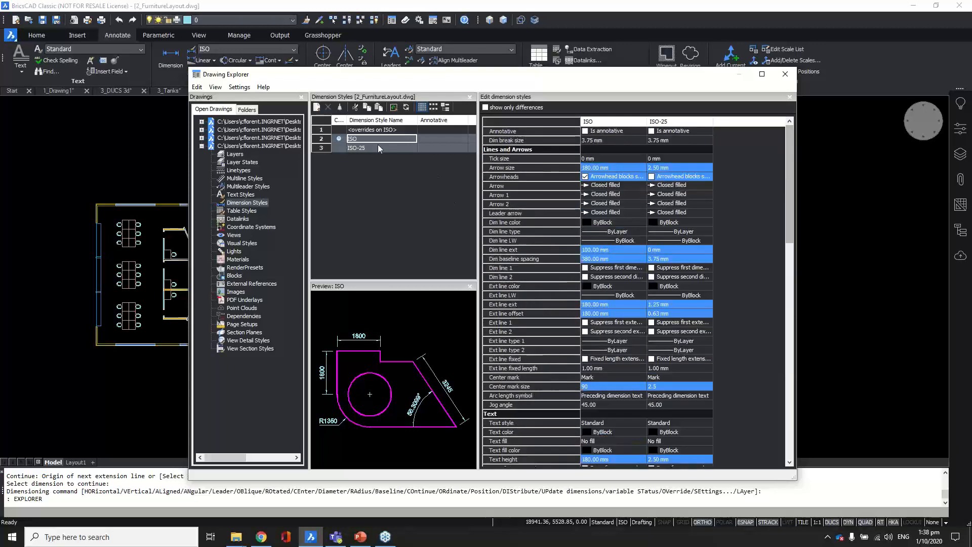
click(485, 108)
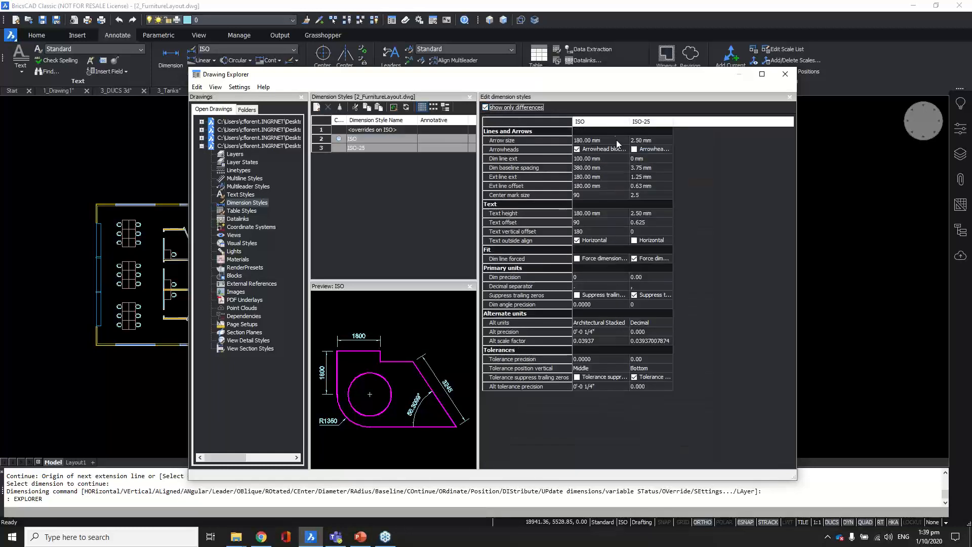
click(485, 108)
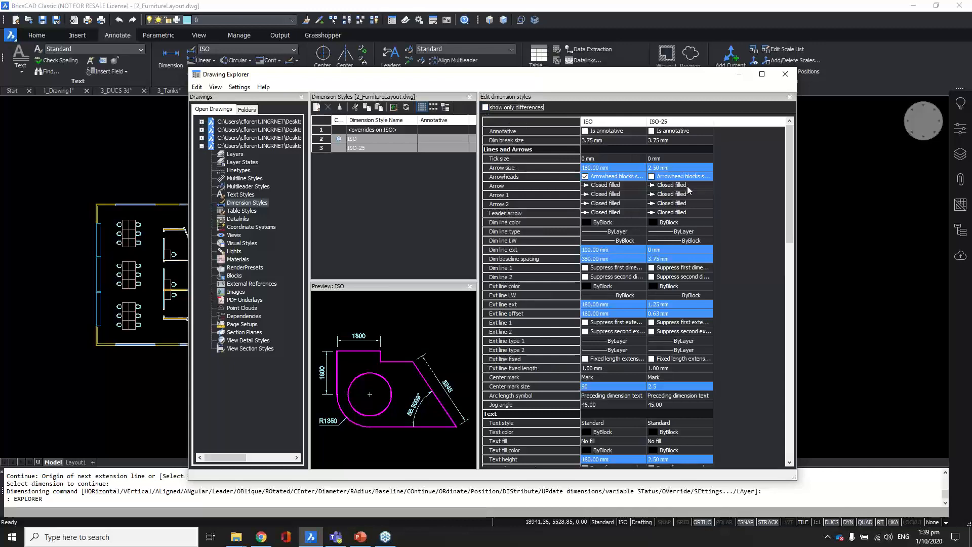
key(Escape)
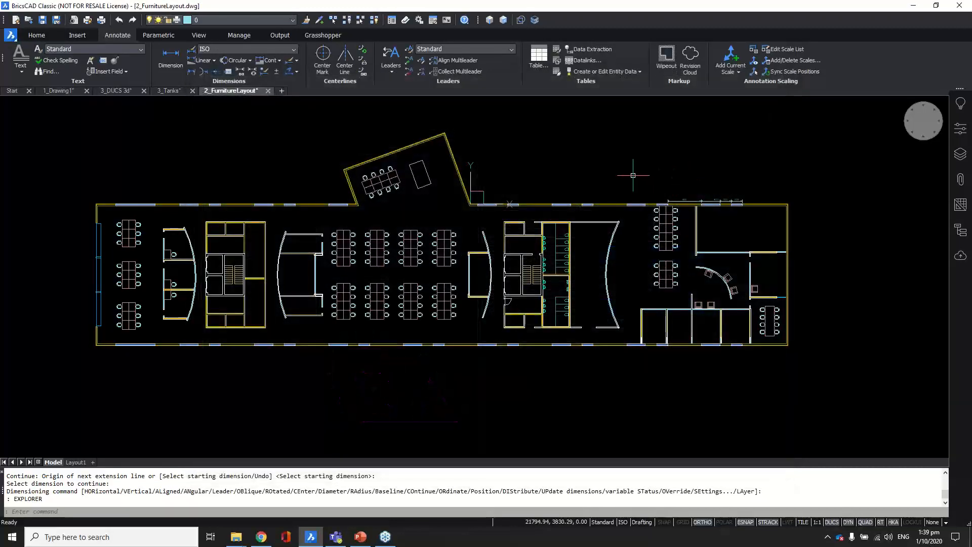
Step: Make ISO-25 the current dimension style in Drawing Explorer
text(EXPLORER)
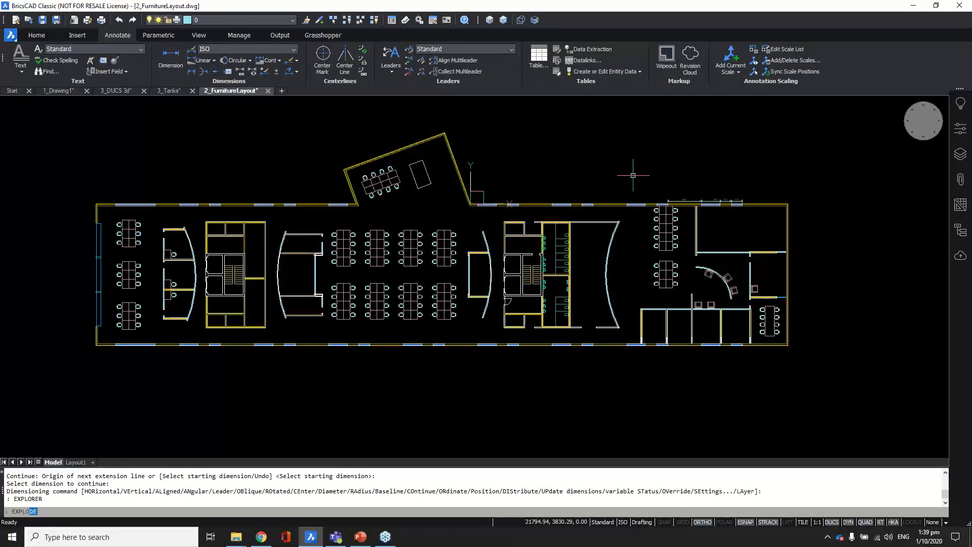
key(Return)
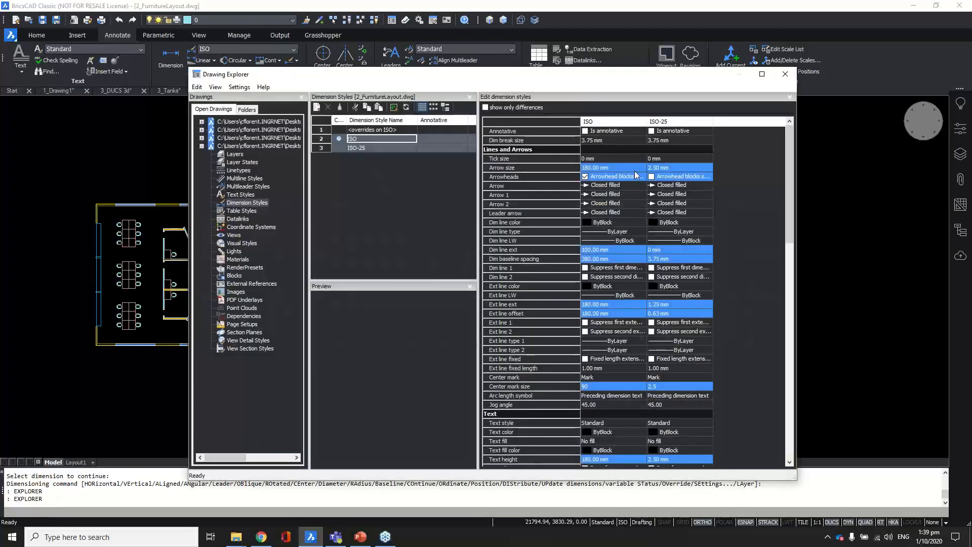
click(358, 141)
click(338, 148)
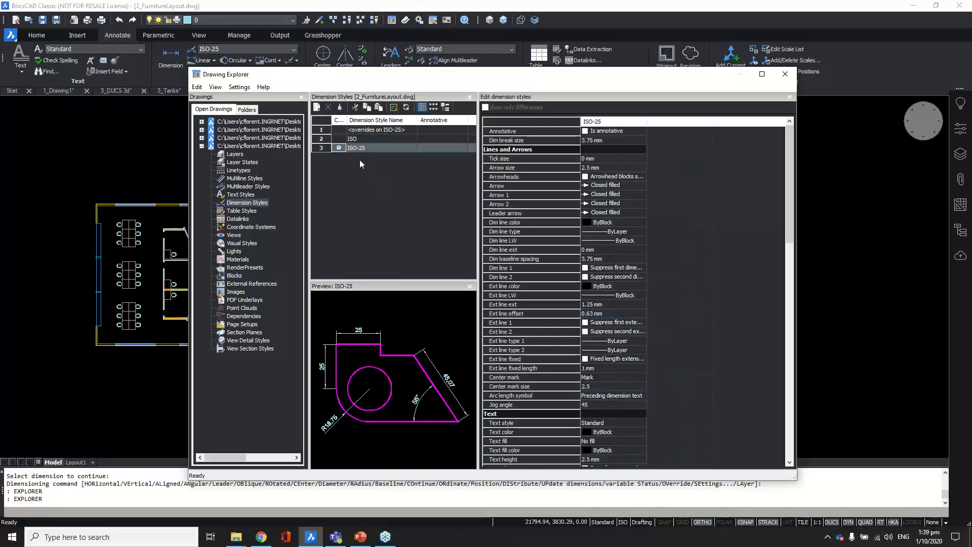
key(Escape)
Step: Copy My_Style from 3_Tanks' dimension styles into 2_FurnitureLayout
text(explorer)
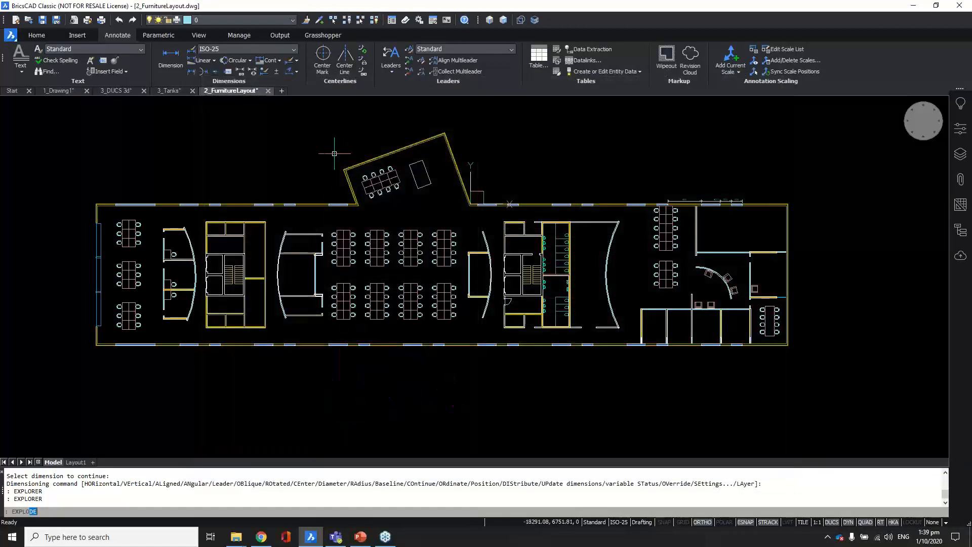
key(Return)
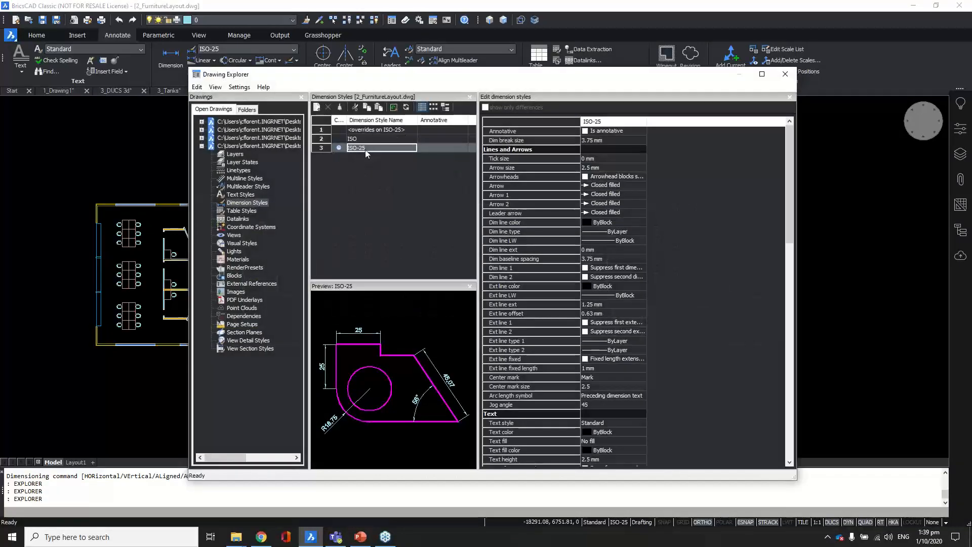
click(201, 137)
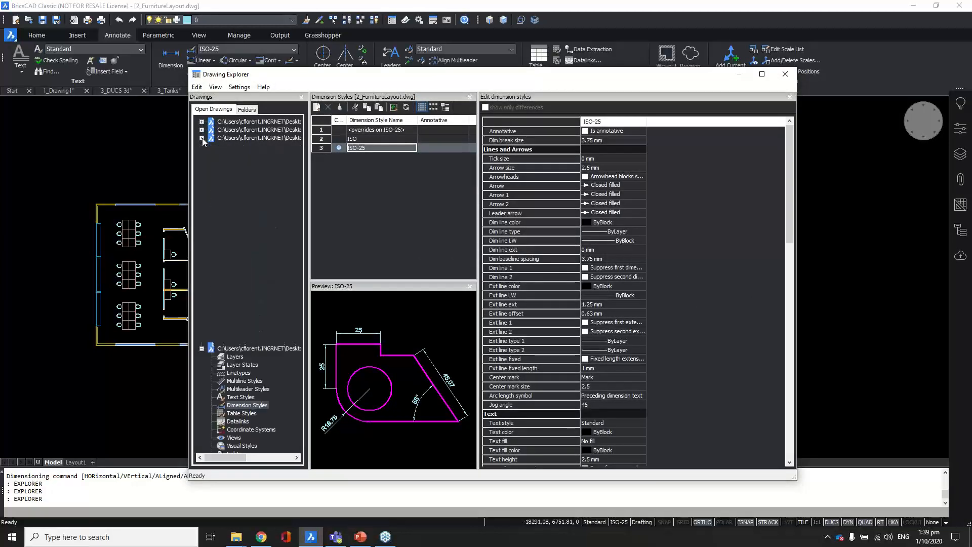
click(242, 138)
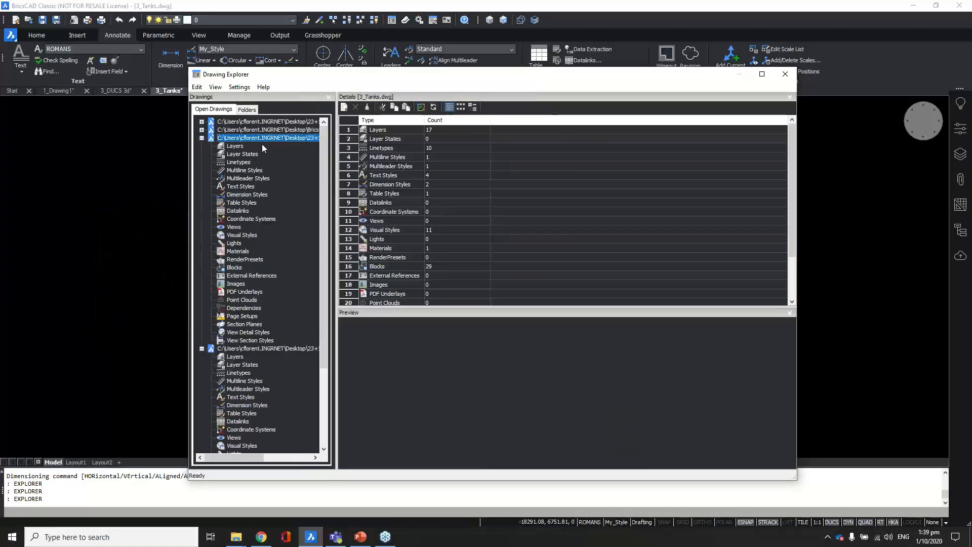
click(246, 195)
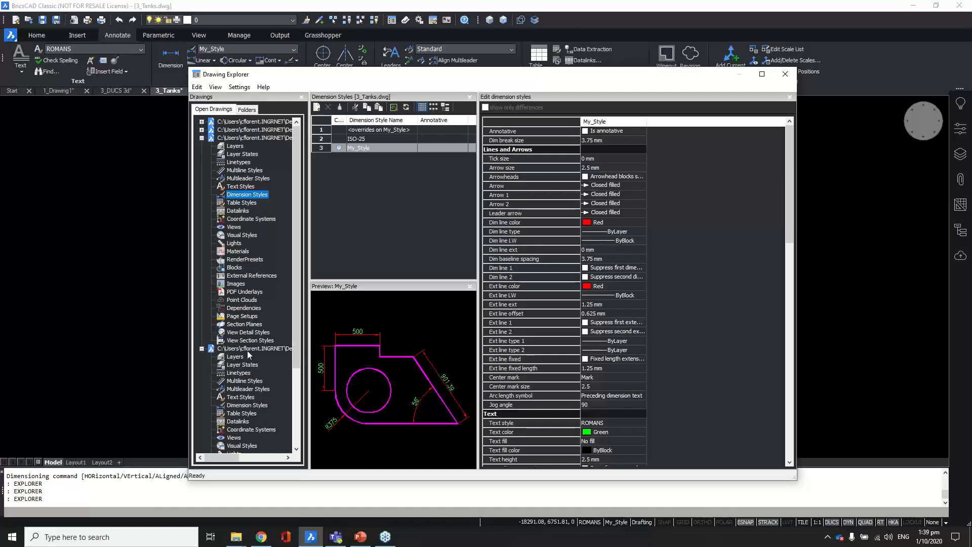
click(360, 148)
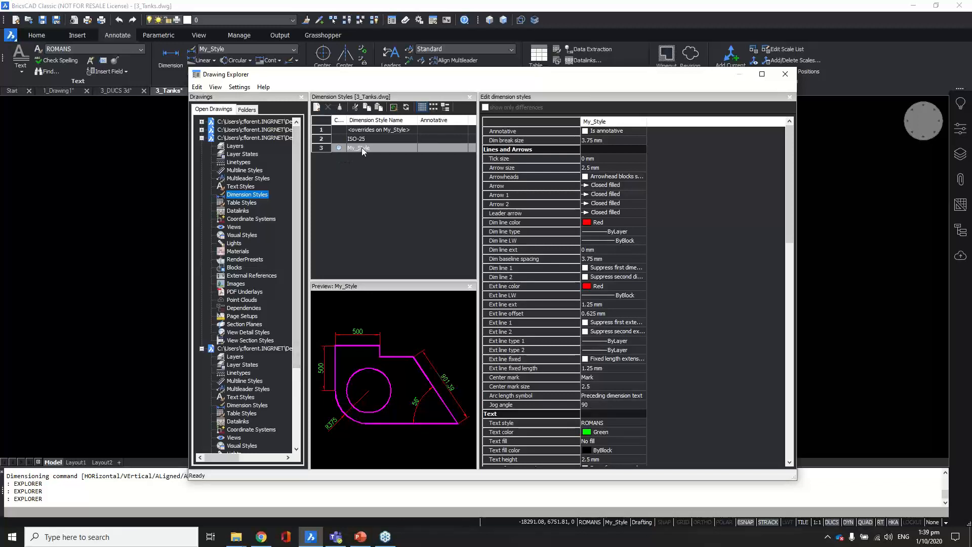
click(249, 406)
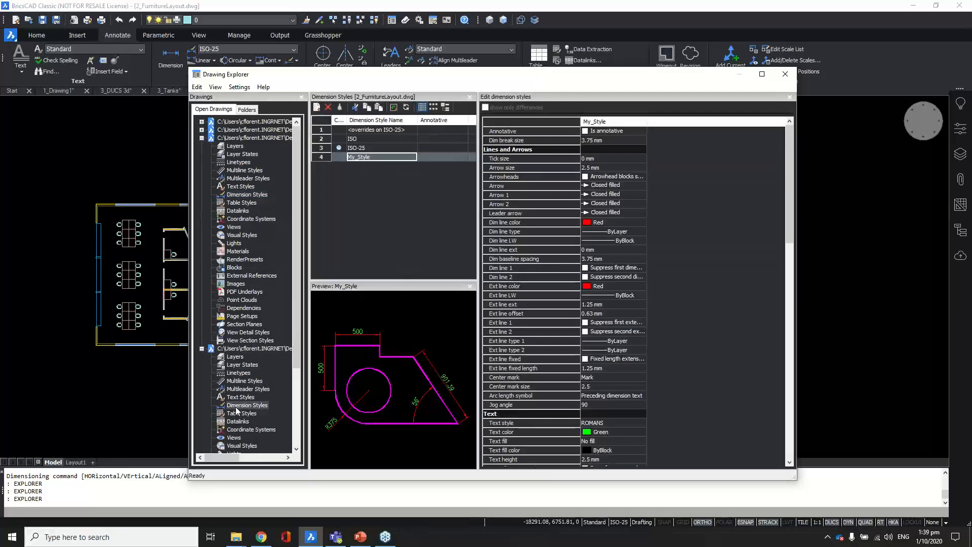
click(242, 406)
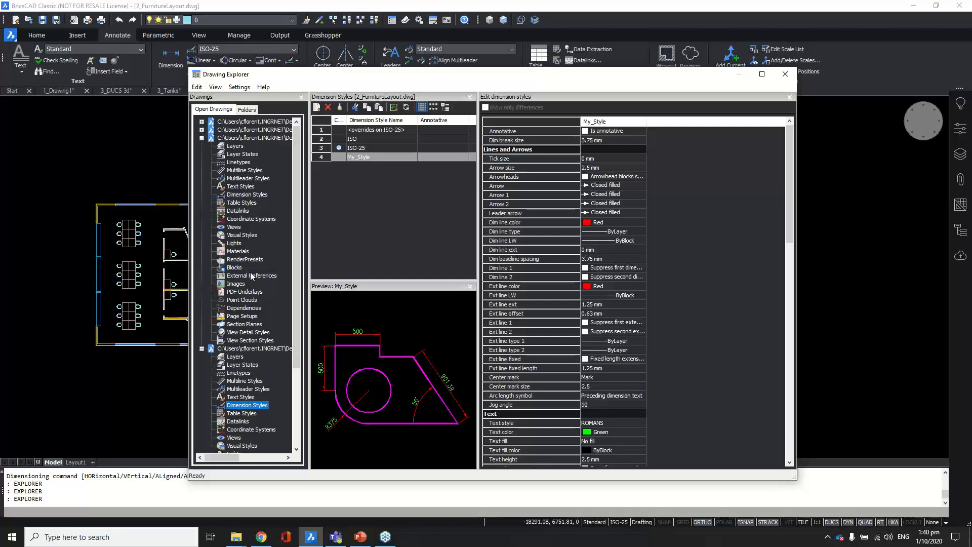
Step: Close Drawing Explorer, frame both floor plans and launch Dwg Compare from the Home tab
click(784, 74)
scroll(597, 205, down, 3)
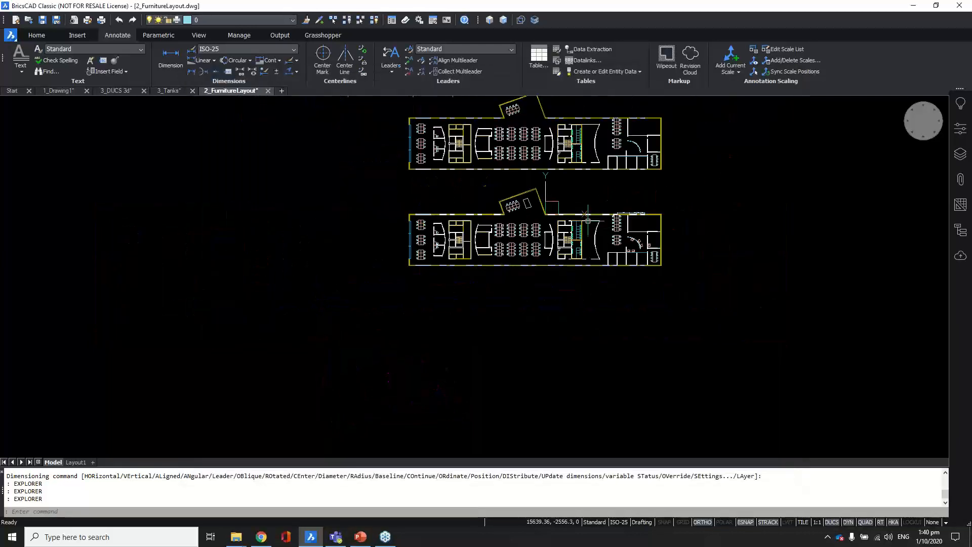
mouse_move(598, 192)
middle_down()
mouse_move(570, 252)
mouse_move(536, 276)
middle_up()
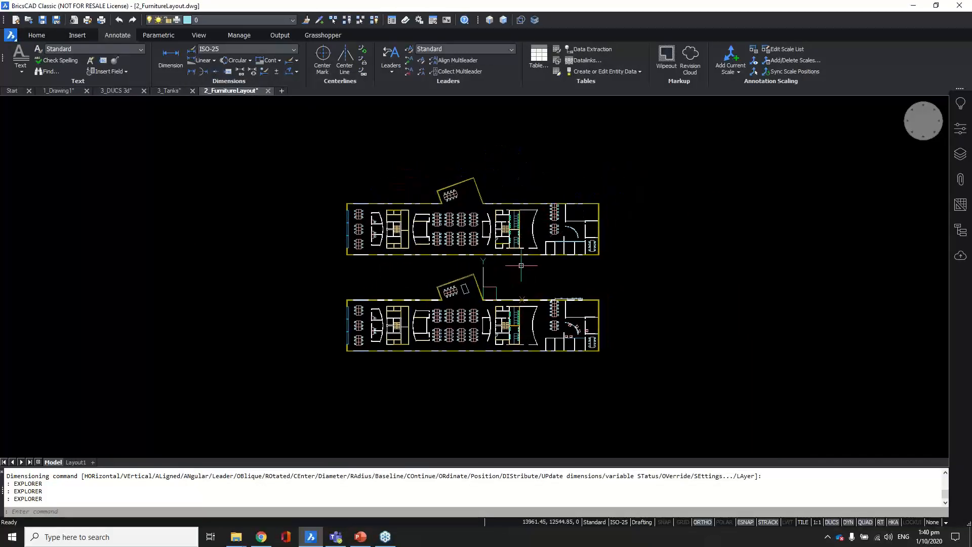
scroll(522, 265, up, 1)
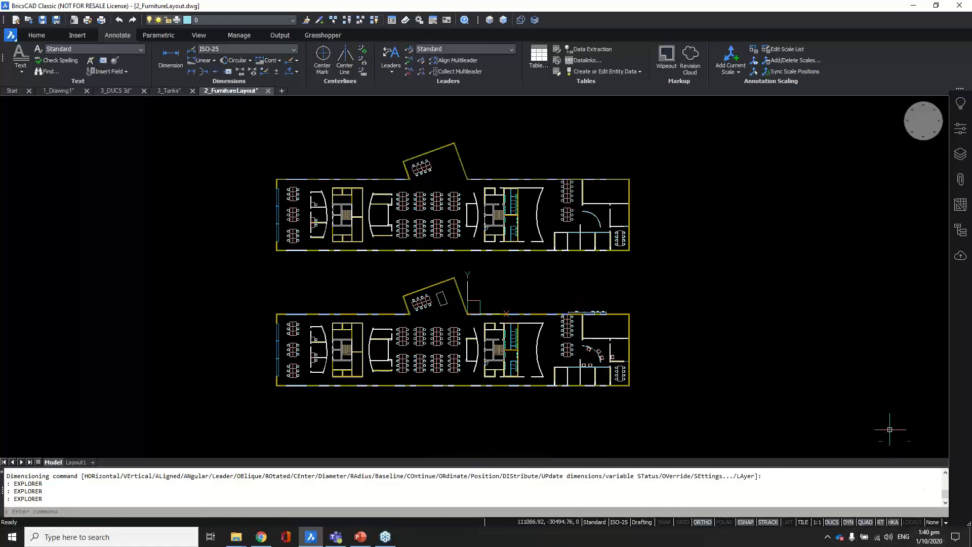
click(48, 37)
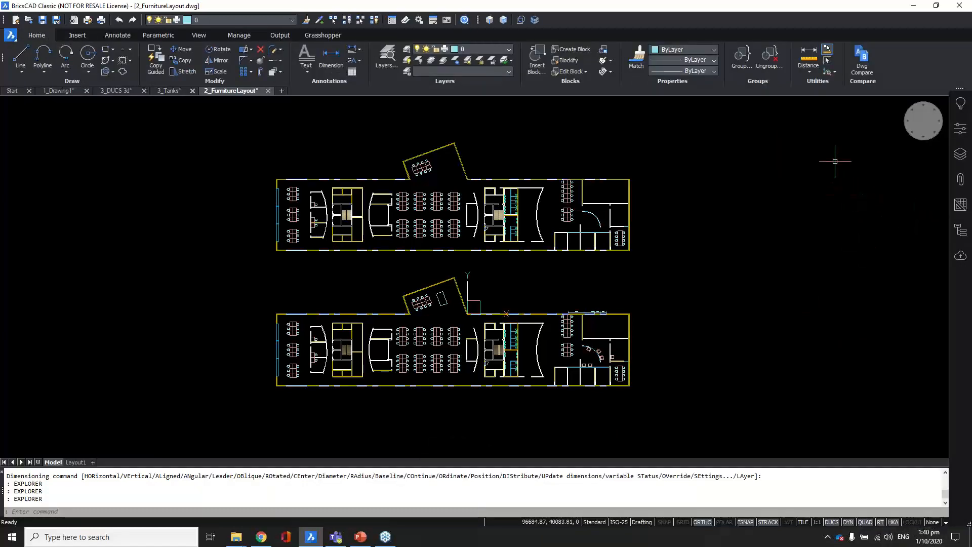
click(863, 62)
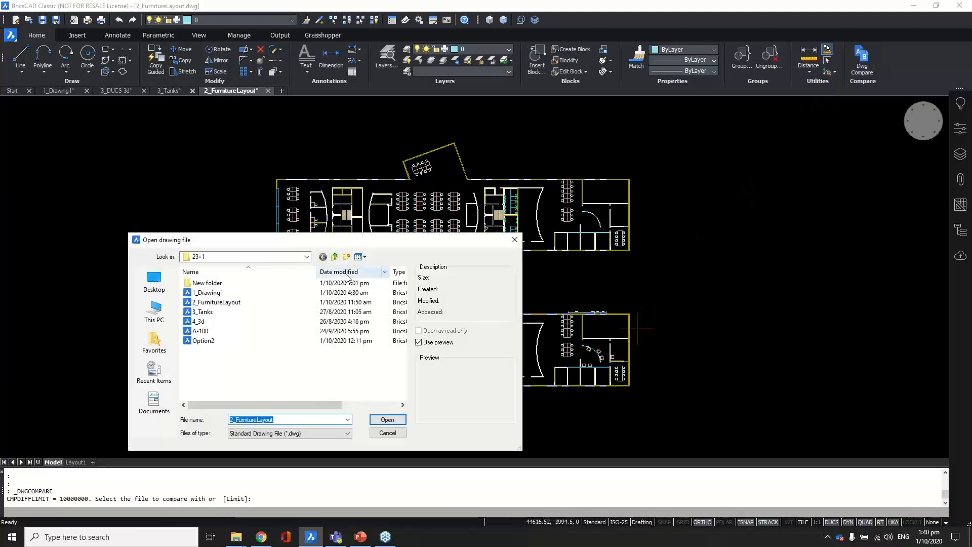
Step: Compare the furniture layout against Option2, showing its 13 differences in red
click(207, 340)
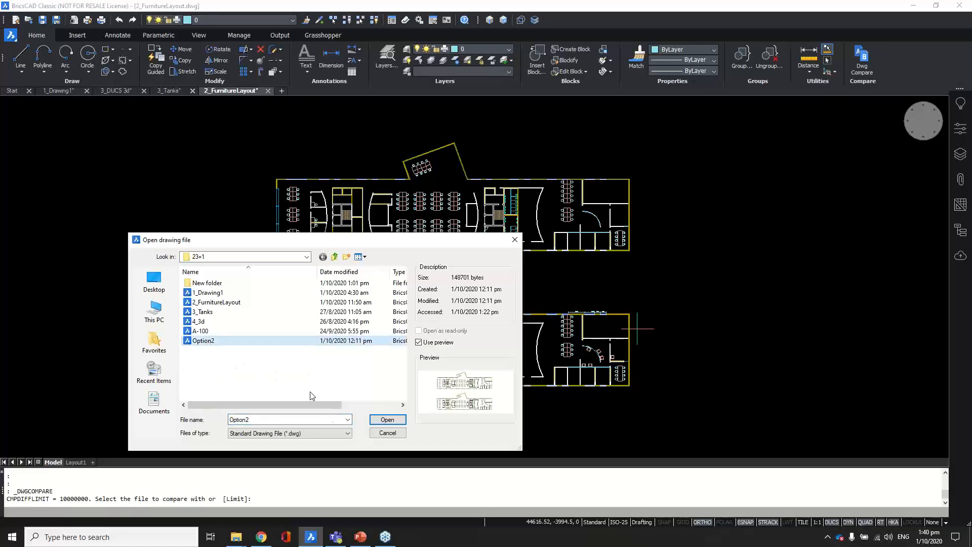
click(387, 421)
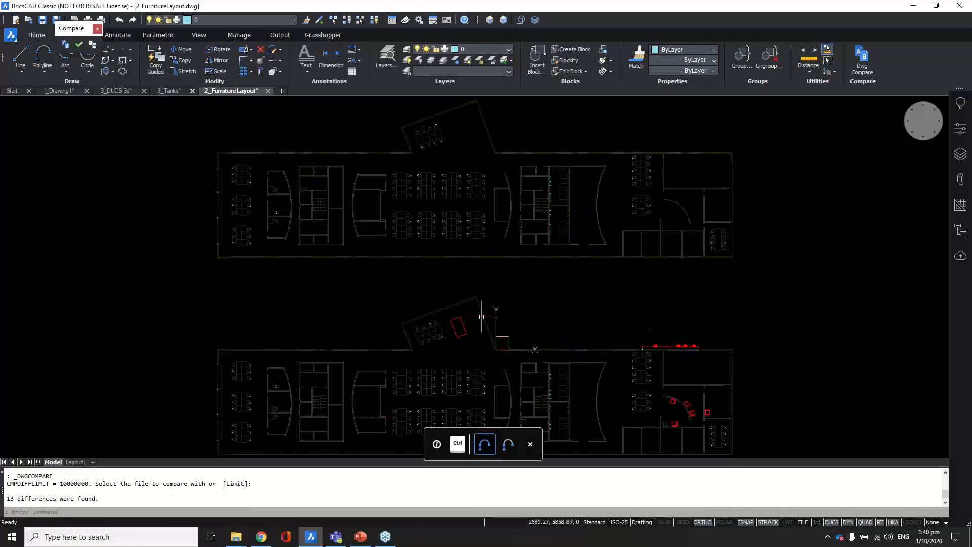
Step: Zoom and pan around the floor plans to inspect the red-highlighted differences
scroll(592, 340, up, 3)
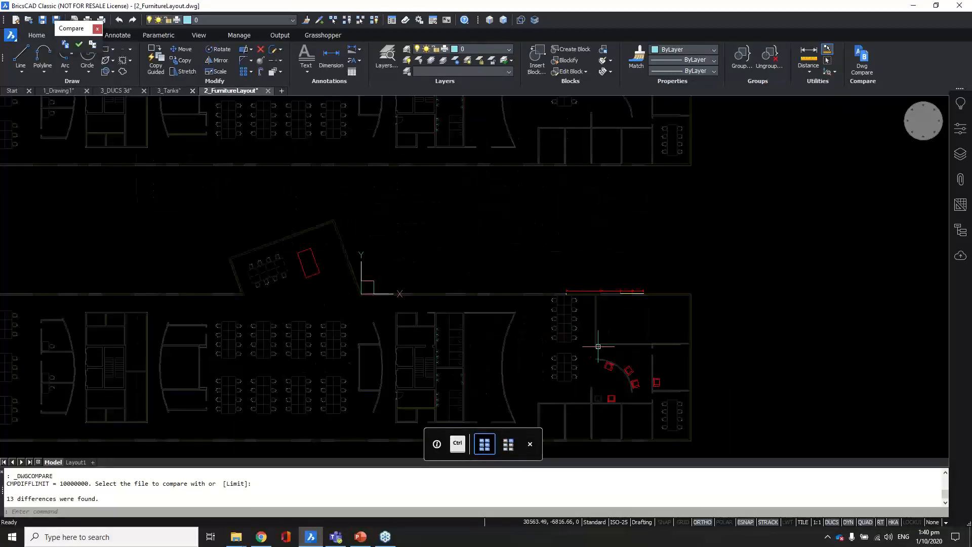
scroll(633, 385, up, 2)
scroll(641, 393, up, 1)
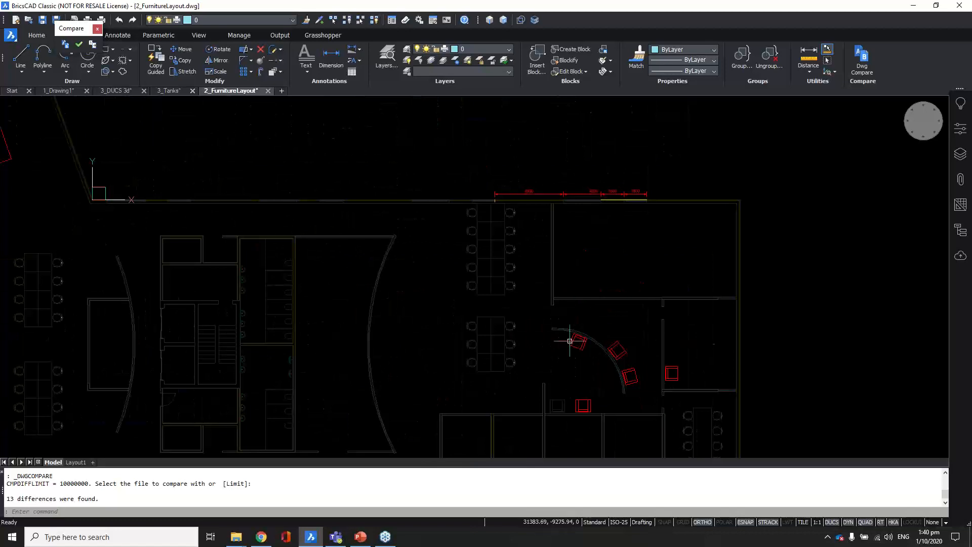
scroll(614, 376, down, 1)
scroll(627, 259, up, 2)
scroll(734, 286, down, 2)
scroll(233, 229, up, 2)
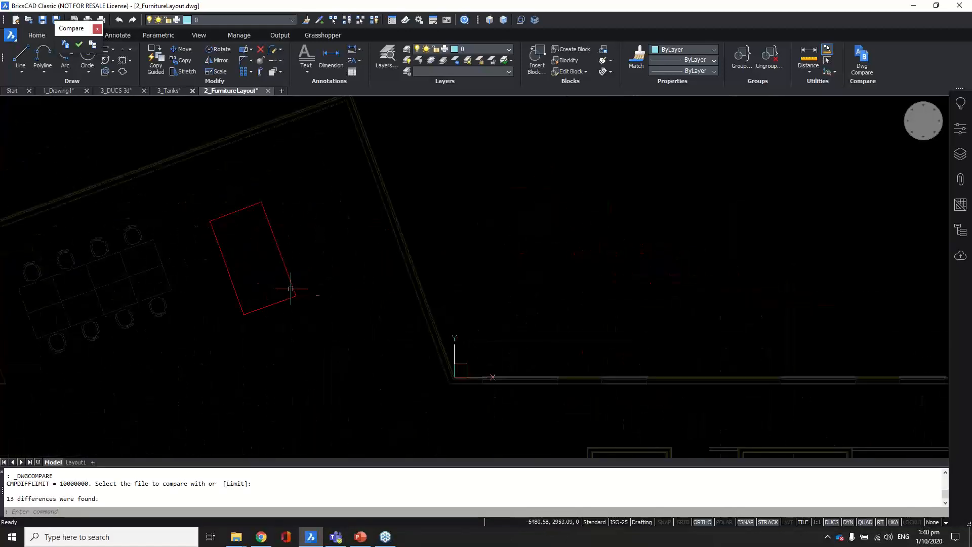
scroll(238, 289, down, 2)
scroll(242, 269, down, 2)
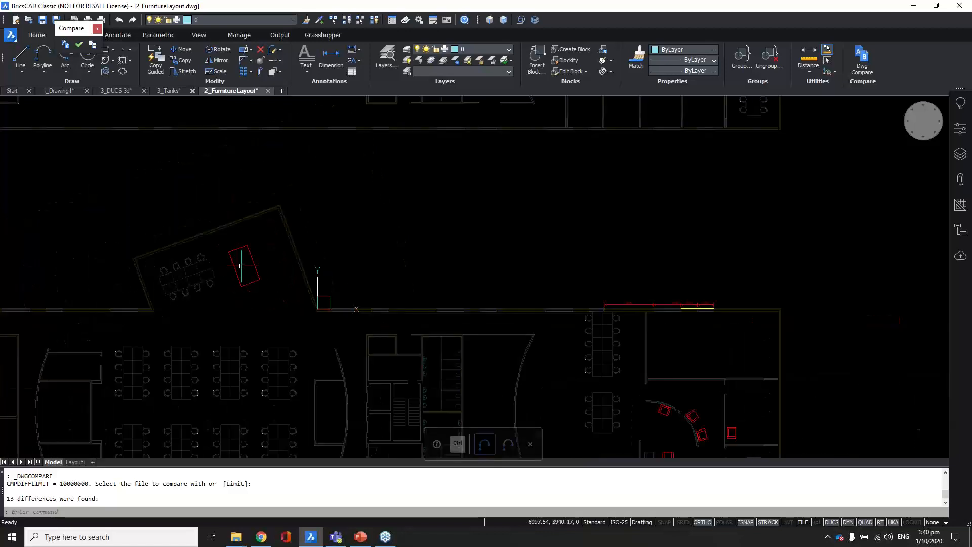
middle_drag(687, 414, 586, 305)
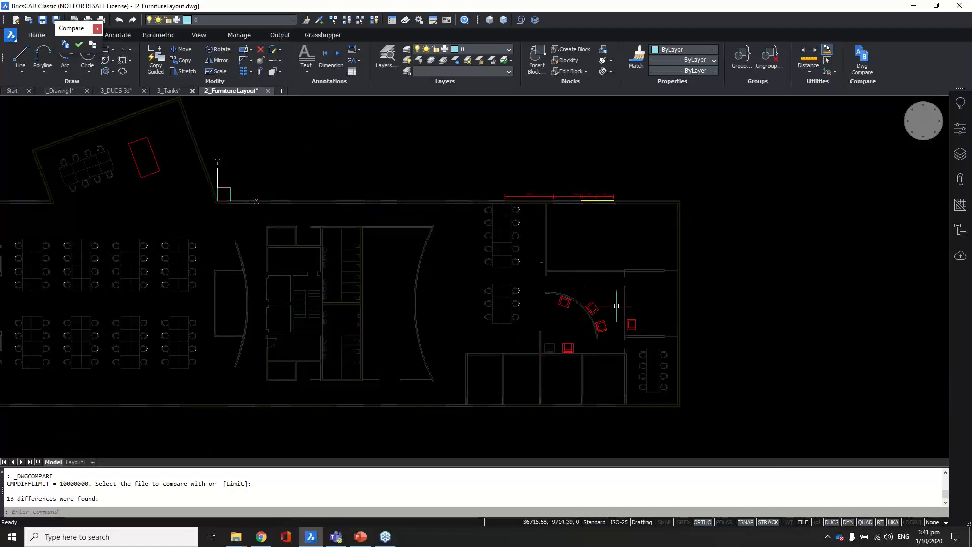
scroll(505, 300, down, 1)
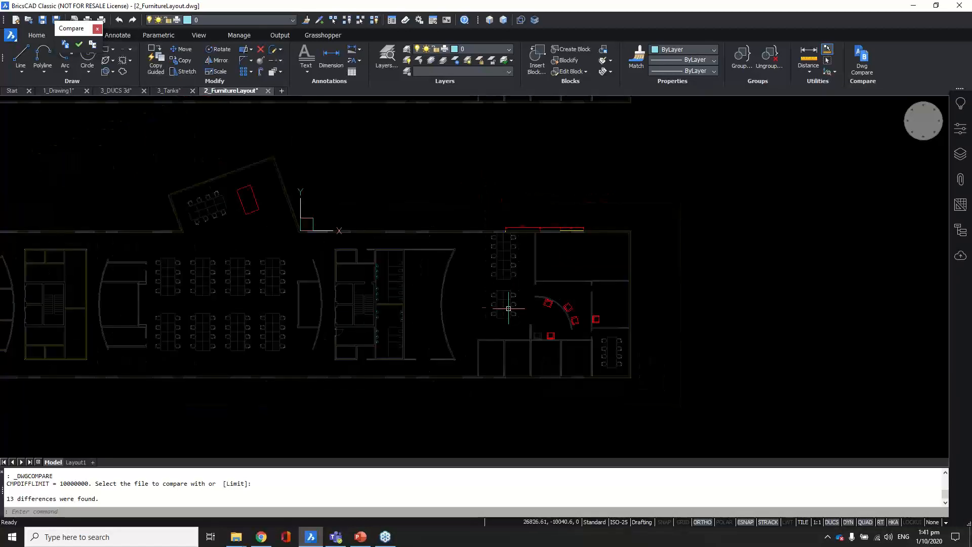
middle_drag(457, 253, 506, 299)
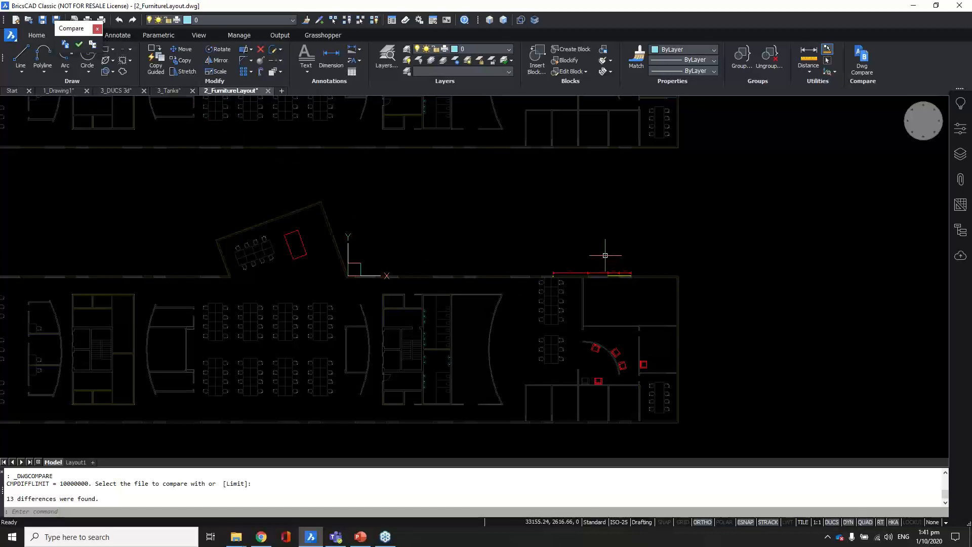
Step: Cancel the pending prompt and end the Option2 comparison with Keep Me on the Compare toolbar
key(Escape)
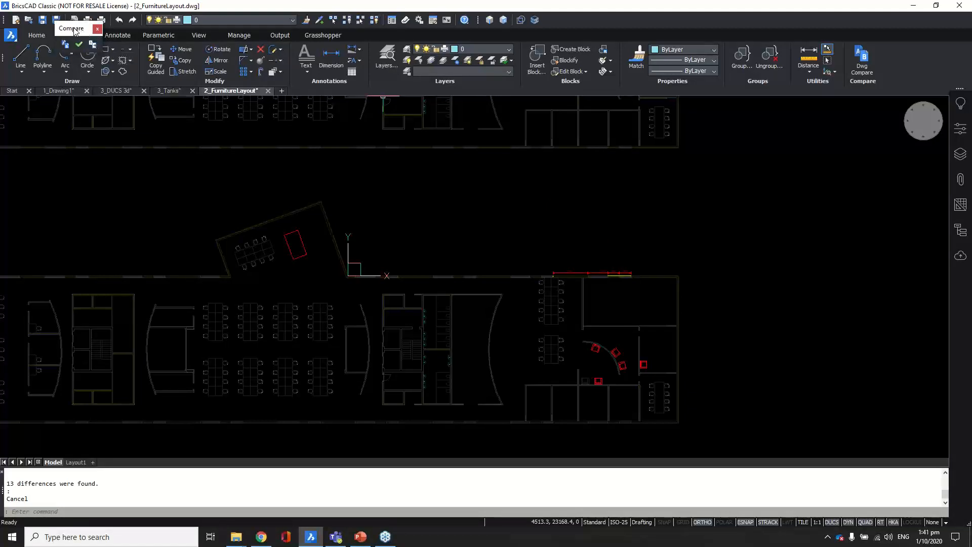
drag(73, 28, 153, 208)
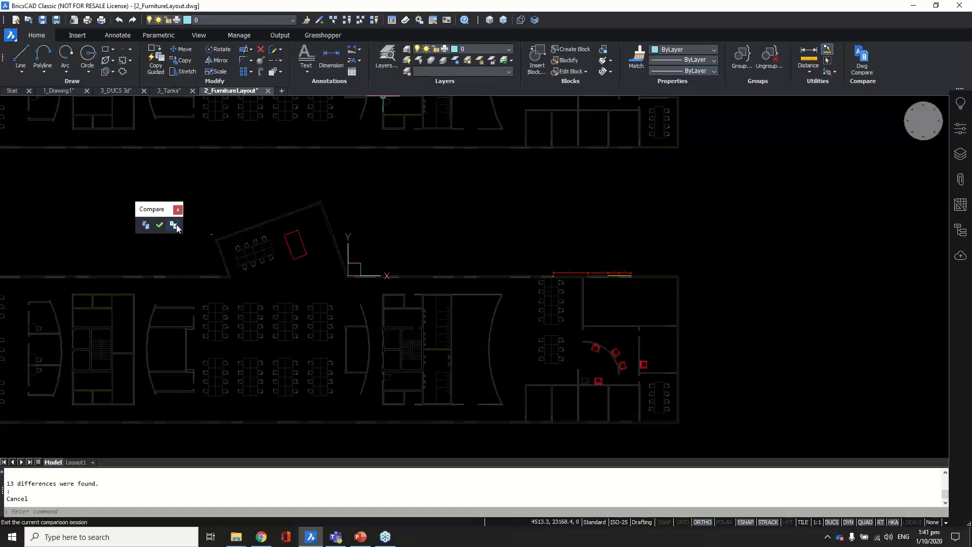
click(166, 226)
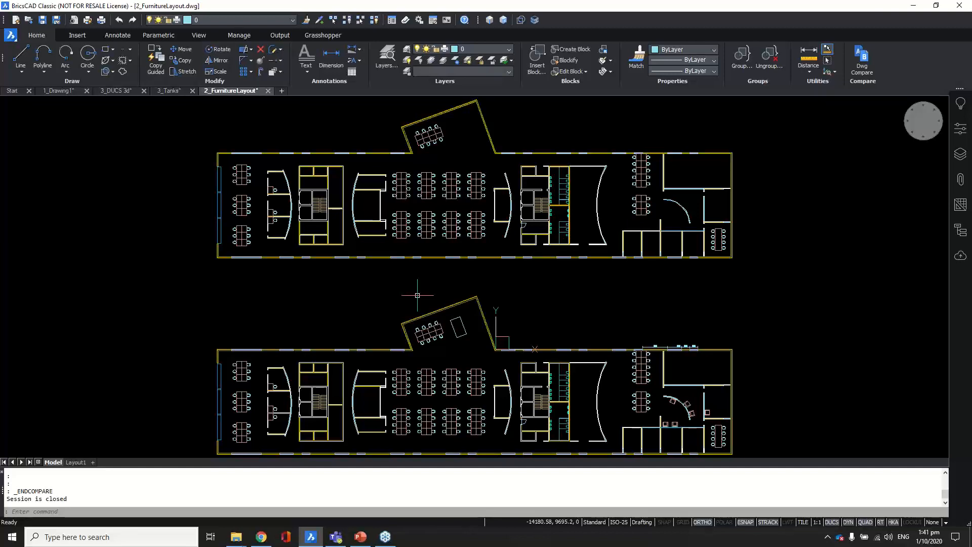
text(GEO)
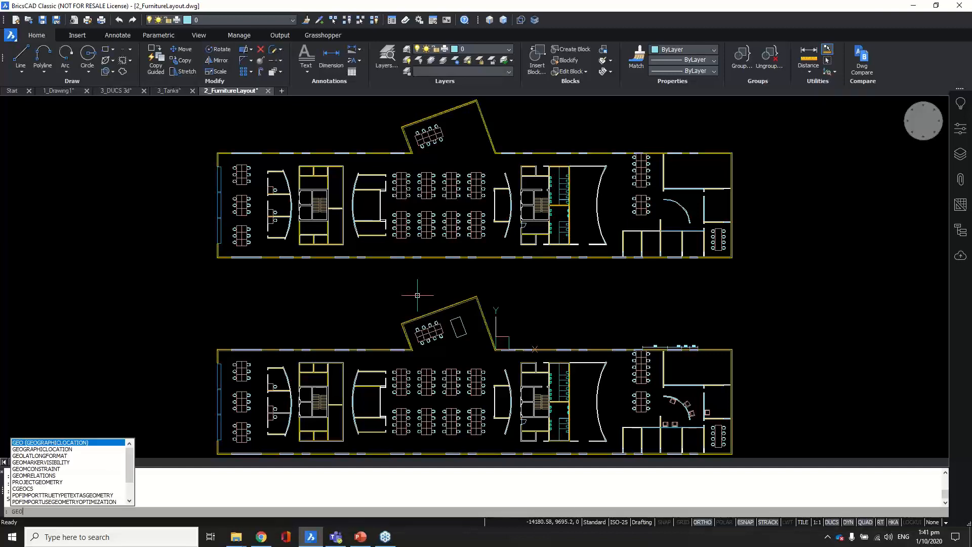
Step: Use GEO to place the drawing in Singapore, accepting the (GMT+08:00) Kuala Lumpur, Singapore time zone
key(Return)
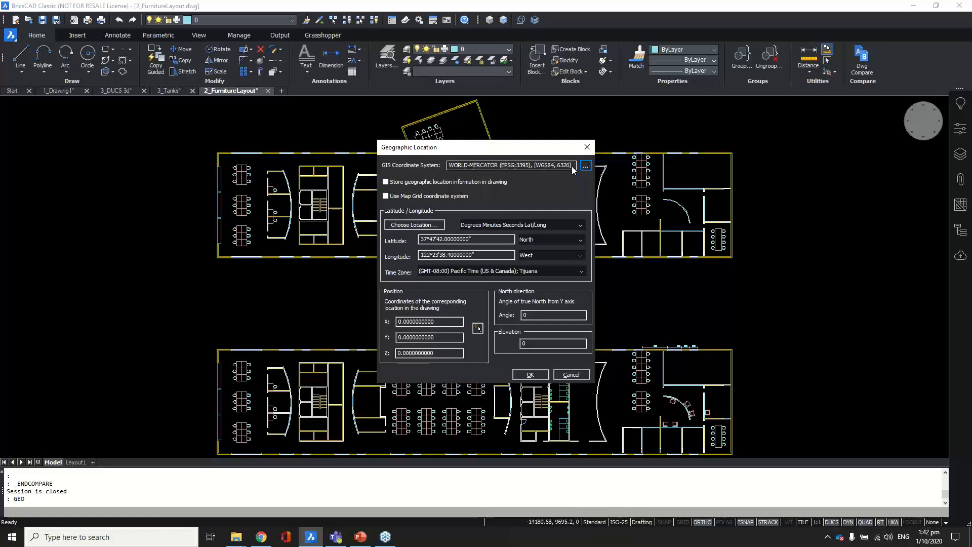
click(419, 225)
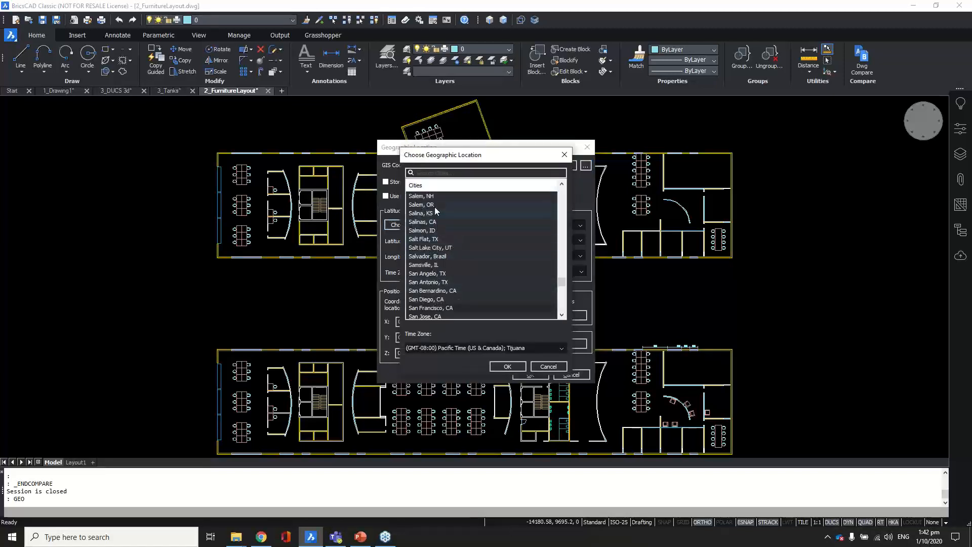
click(436, 173)
text(singa)
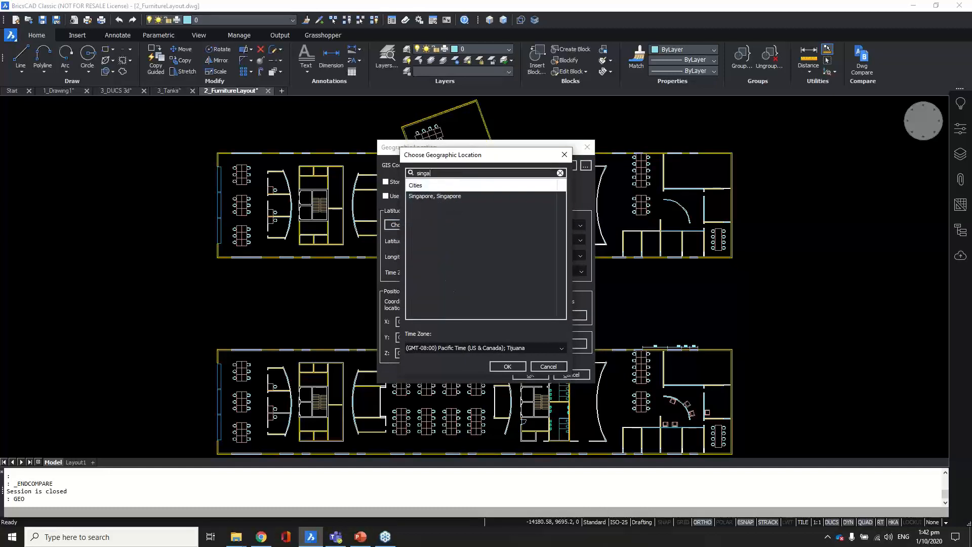
click(443, 196)
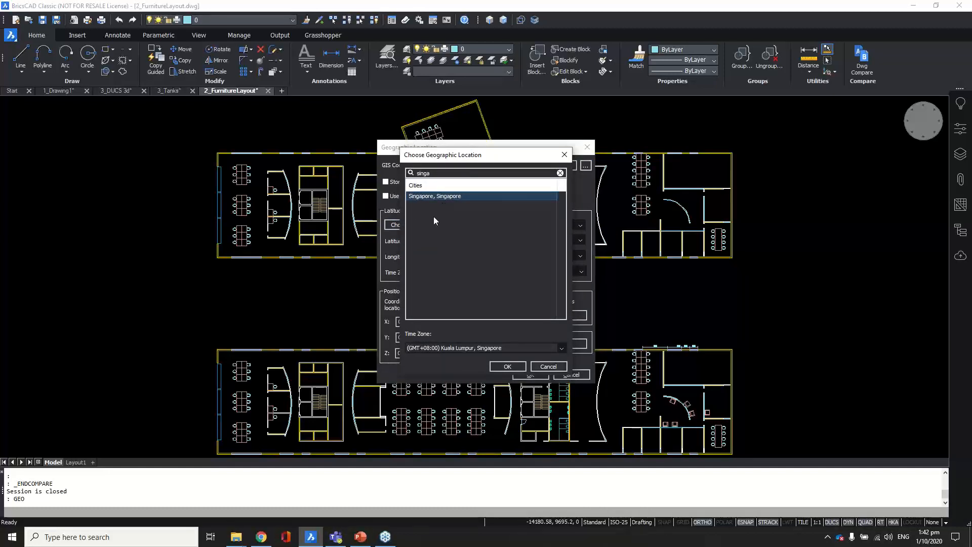
click(506, 366)
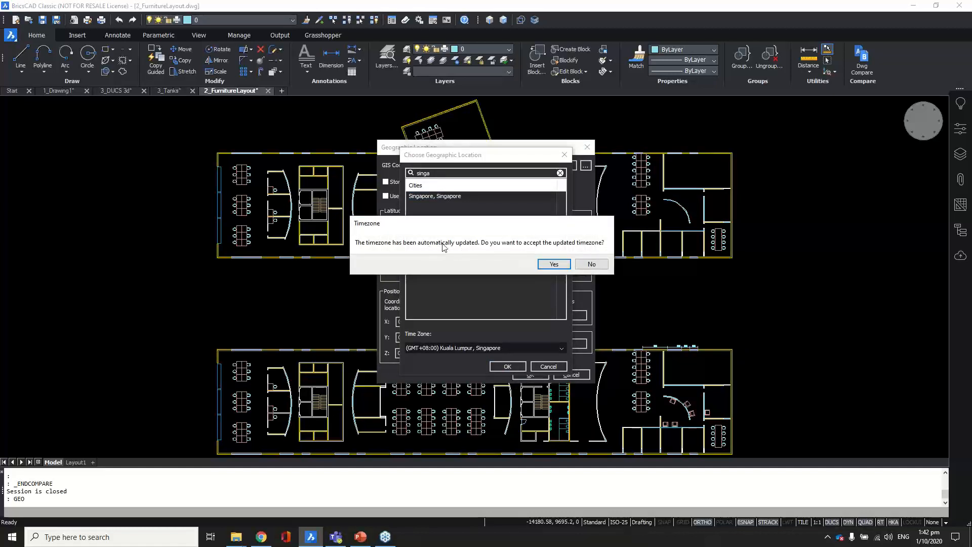
click(554, 263)
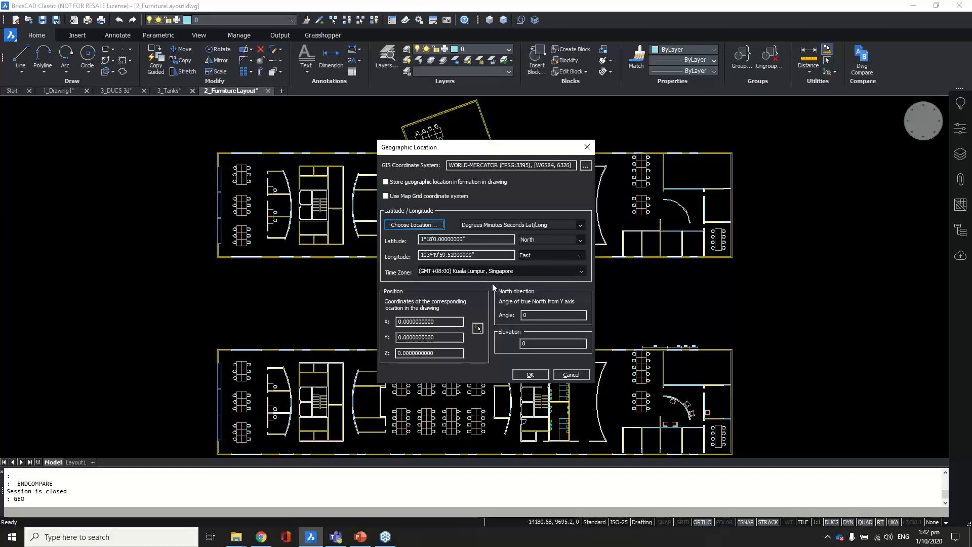
click(530, 374)
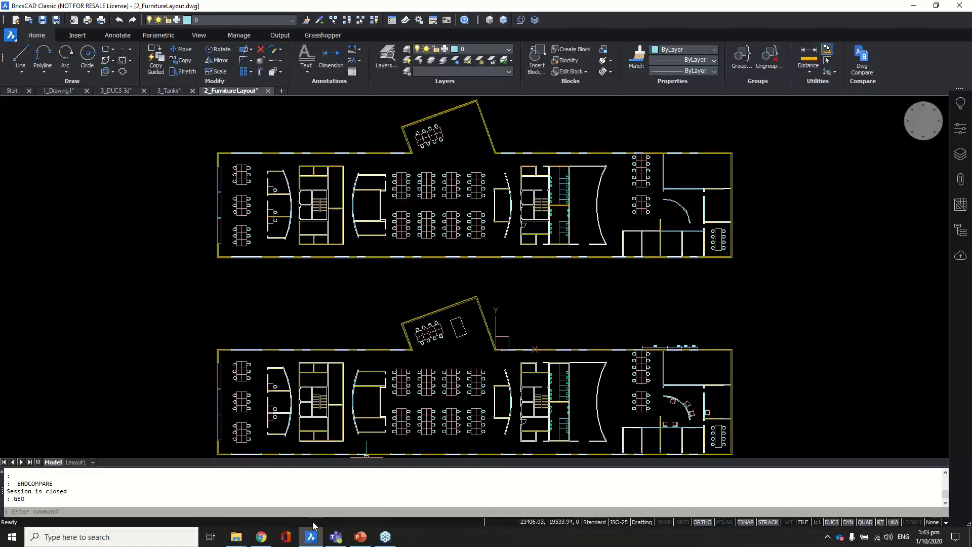
Step: Switch to PowerPoint, showing slide 13, 'Customization', of the BricsCAD tips deck
click(361, 537)
Step: Start the slide show from the Customization slide and advance to the Annotative scales slide
scroll(46, 369, down, 1)
scroll(46, 369, down, 1)
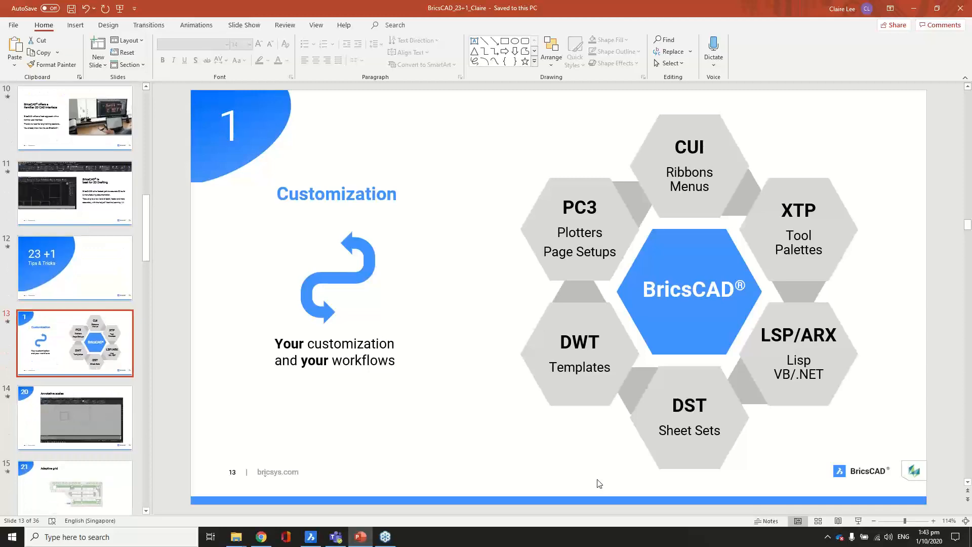
click(858, 520)
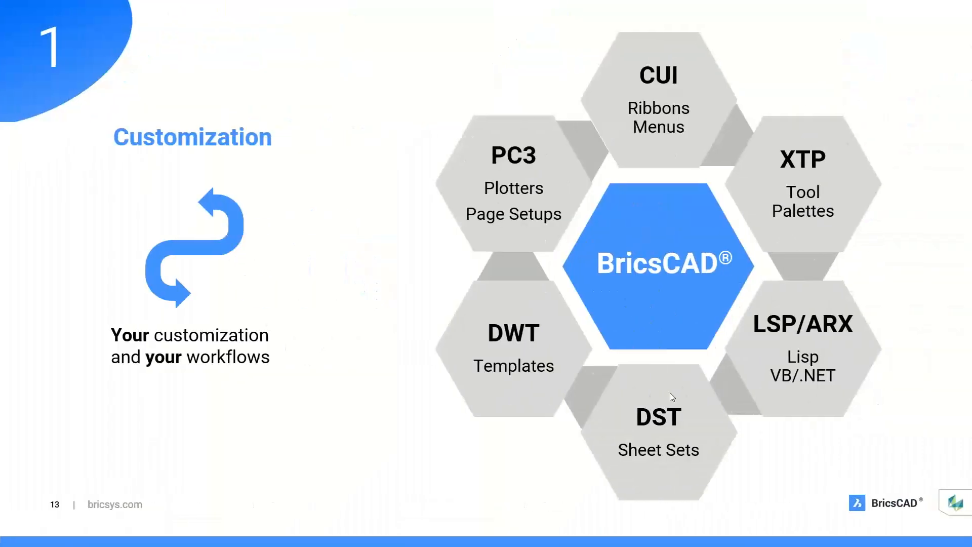
click(670, 393)
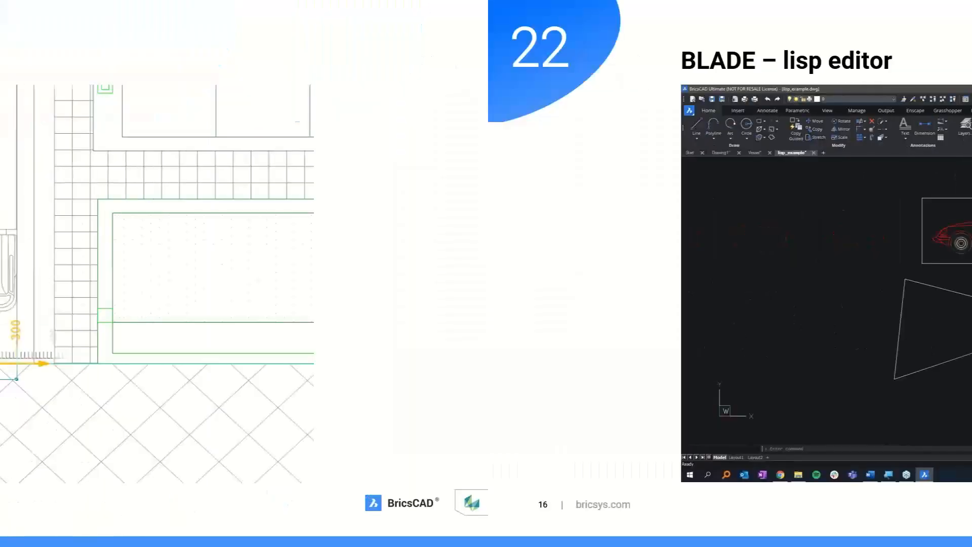
Step: Go back to tip 21, 'Adaptive grid', and play its embedded demo video
key(Left)
mouse_move(302, 307)
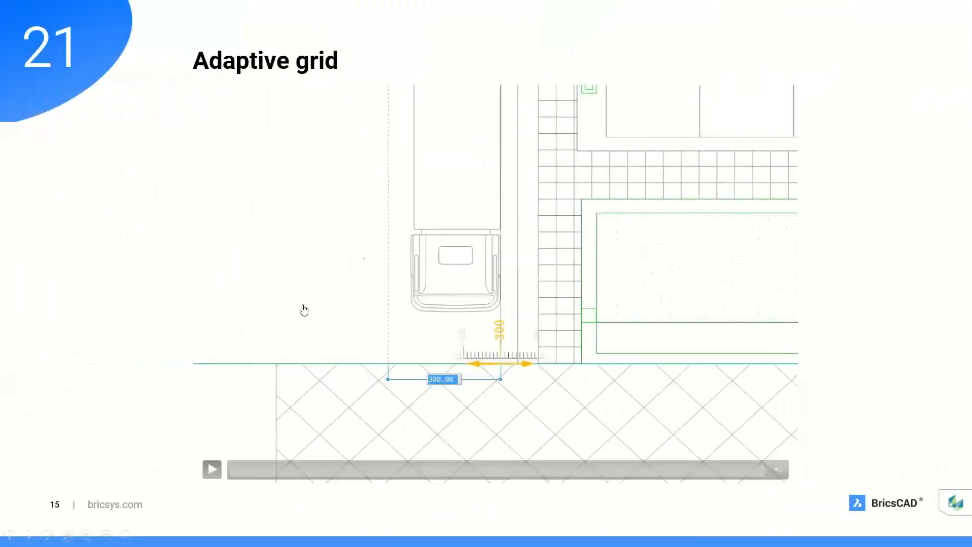
click(215, 467)
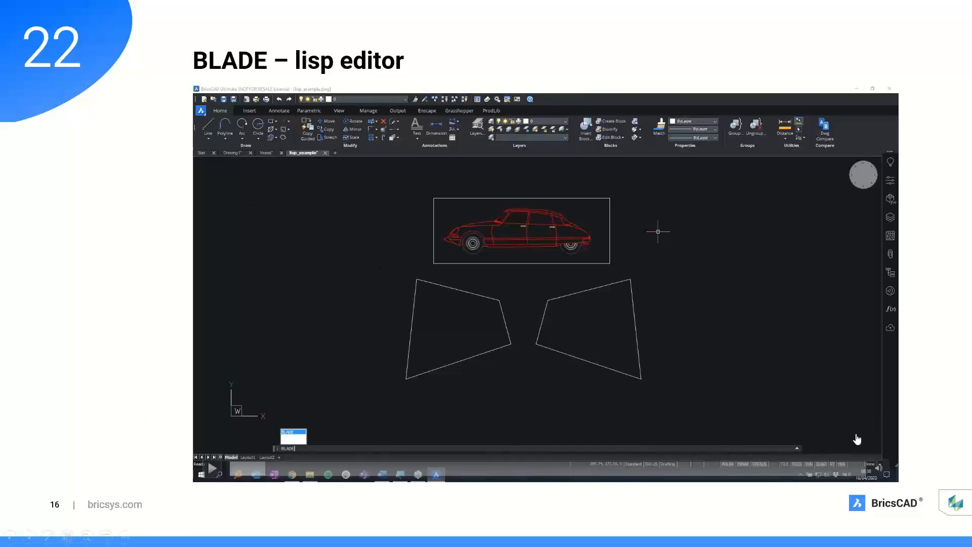
Step: Play the embedded demo video on tip 22, 'BLADE – lisp editor'
mouse_move(879, 469)
click(213, 470)
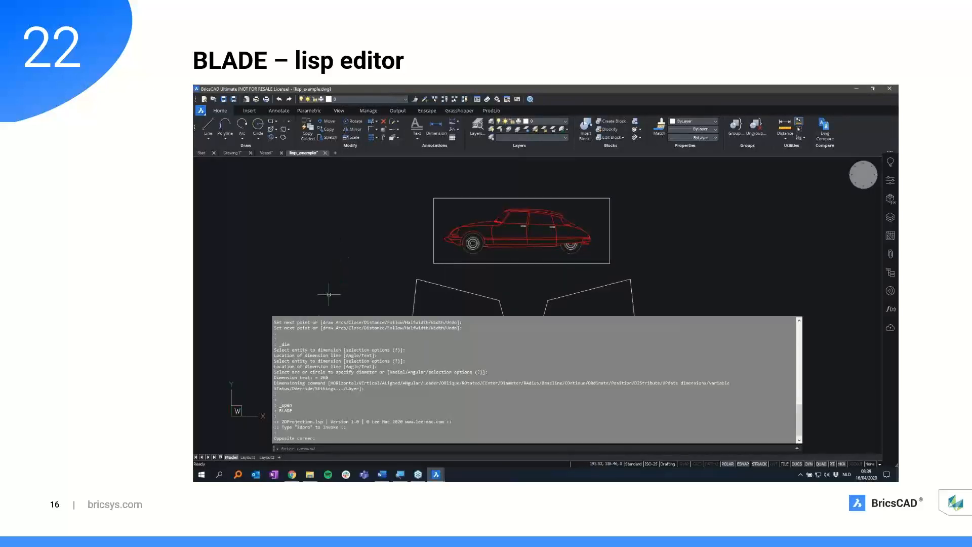
Step: Skip the BLADE demo video ahead to about 01:15, where the red car drawing appears
mouse_move(243, 415)
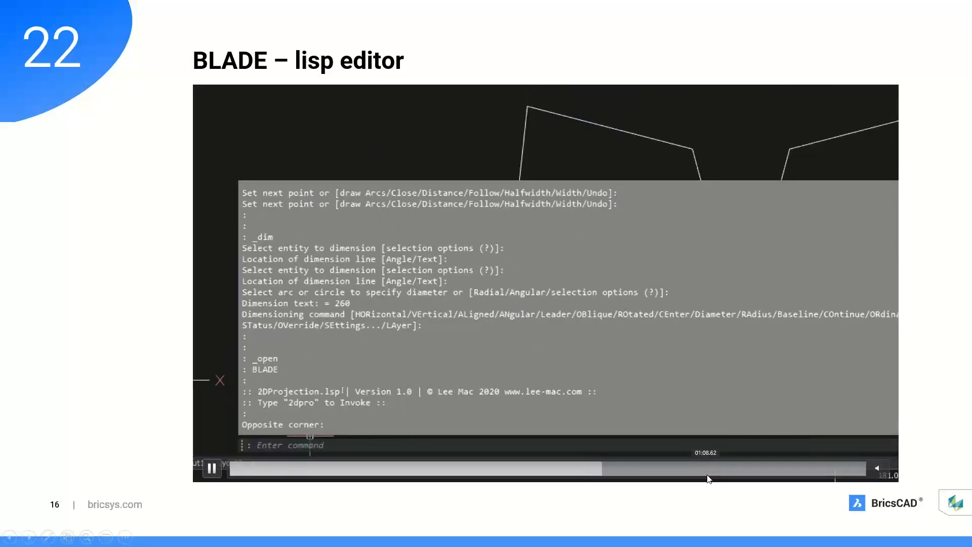
click(751, 471)
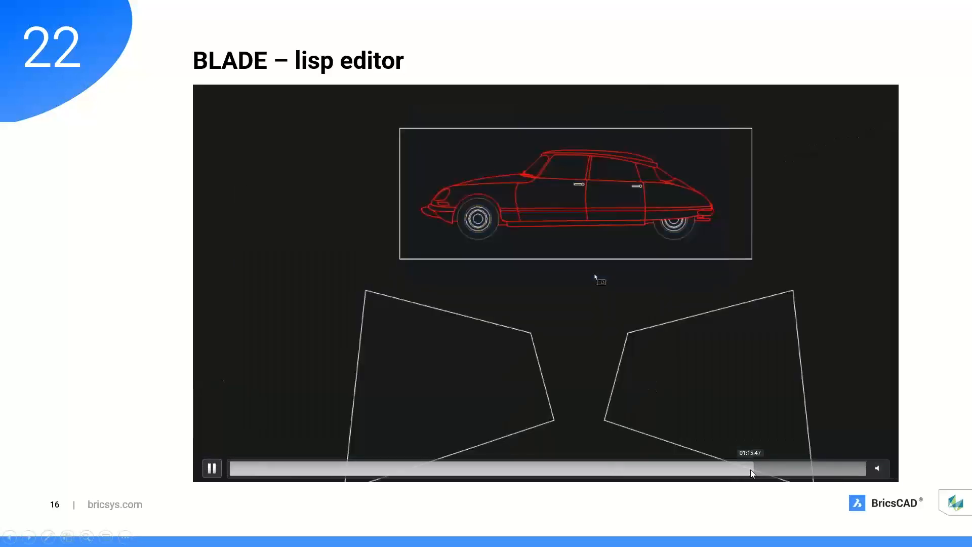
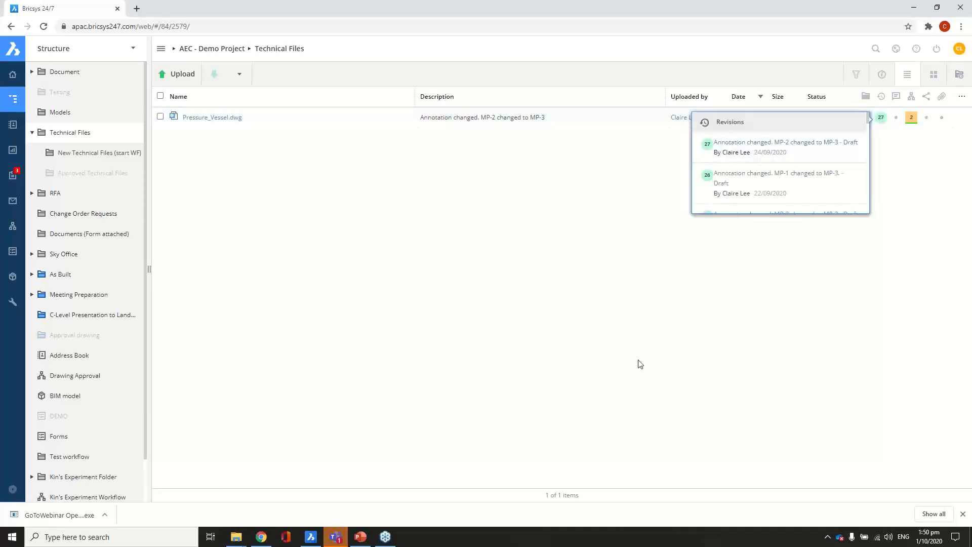
Step: Switch from the Bricsys 24/7 web page to the BricsCAD window
click(309, 541)
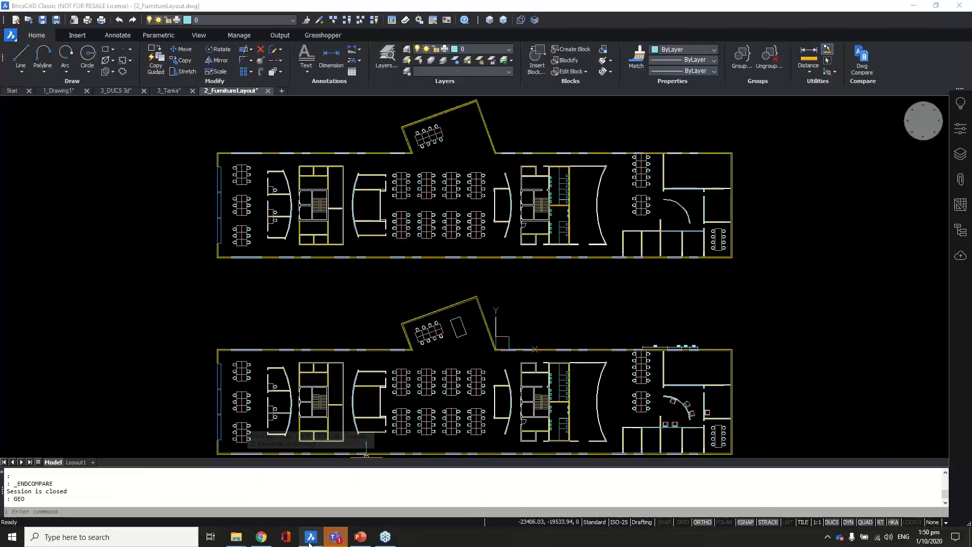
Step: Log in to the Bricsys 24/7 panel with the account e-mail and password
click(960, 257)
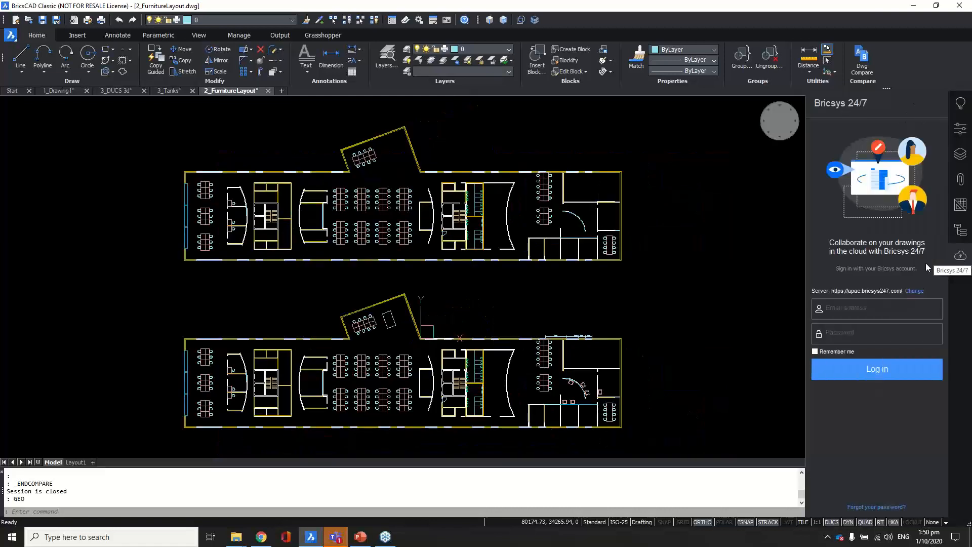
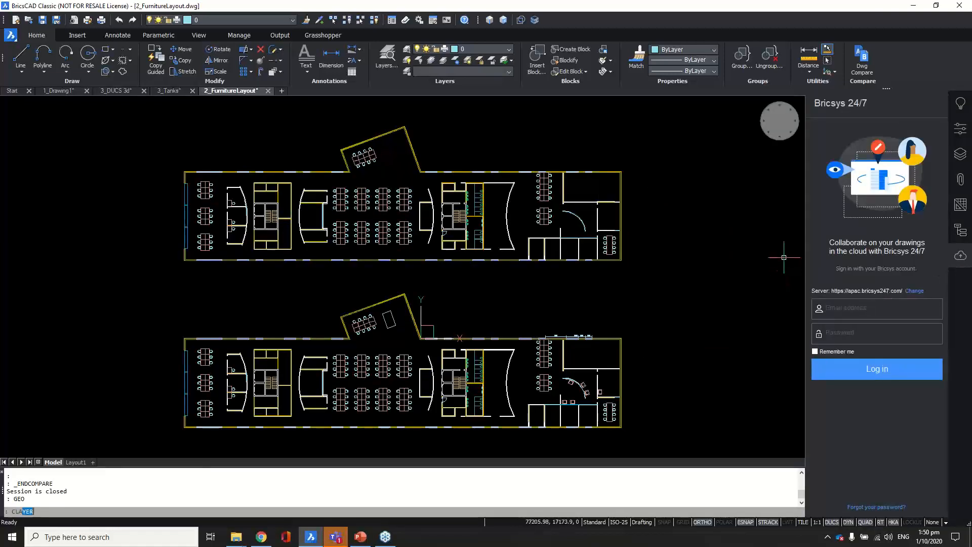
click(854, 312)
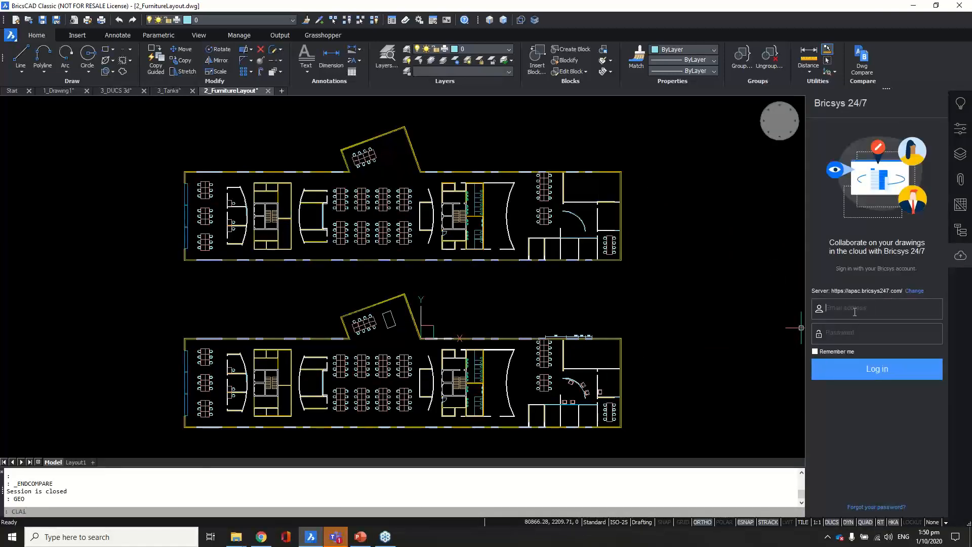
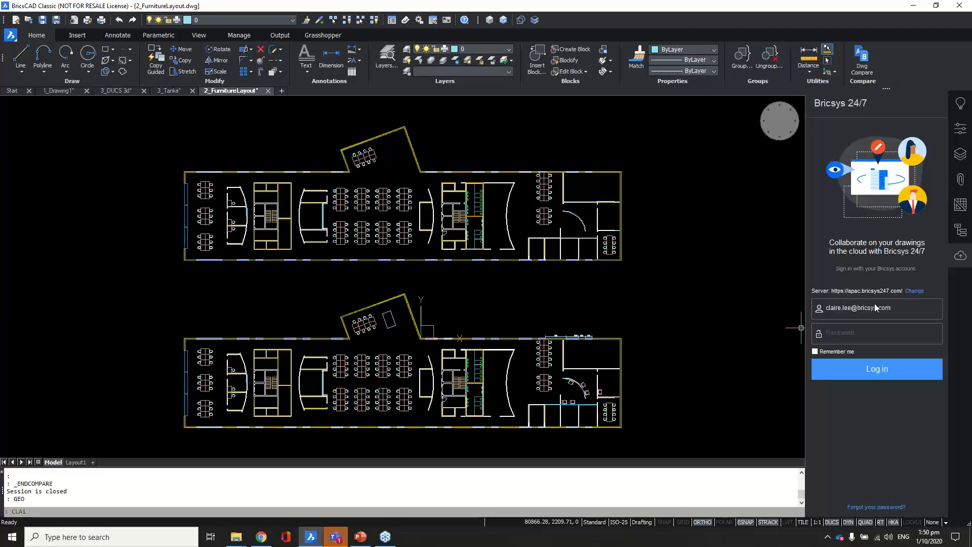
click(852, 333)
text(•••••)
click(863, 367)
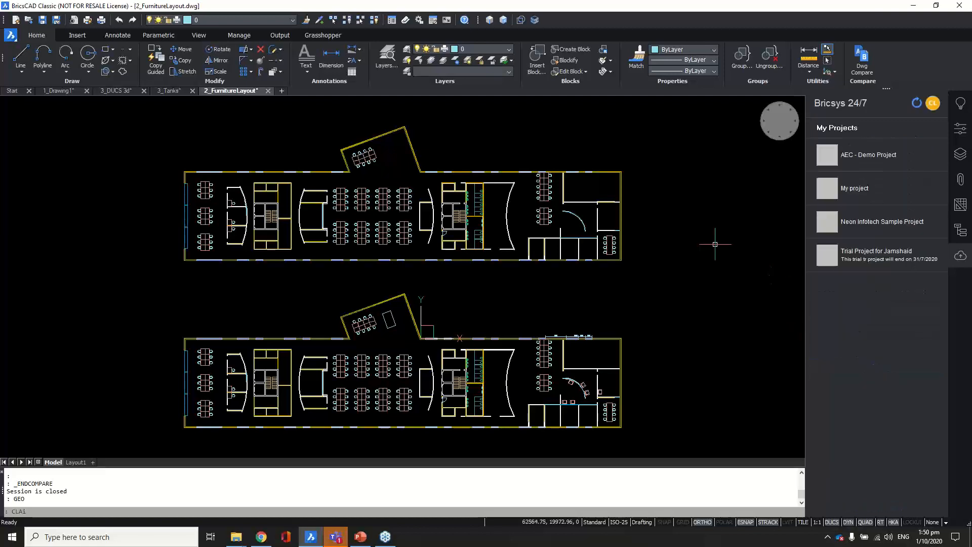
Step: Open Pressure_Vessel.dwg from AEC - Demo Project > Technical Files in the Bricsys 24/7 panel
click(858, 155)
drag(942, 203, 940, 327)
click(843, 434)
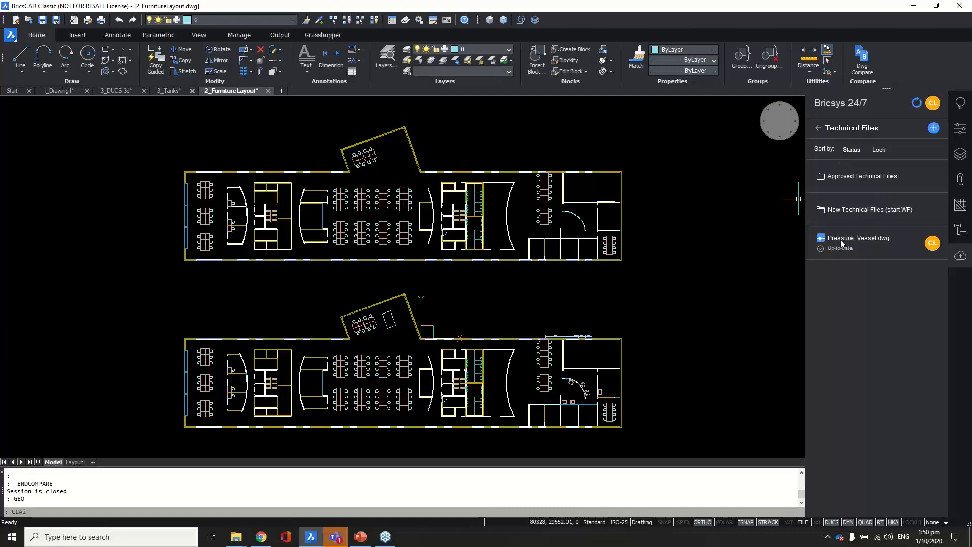
mouse_move(843, 244)
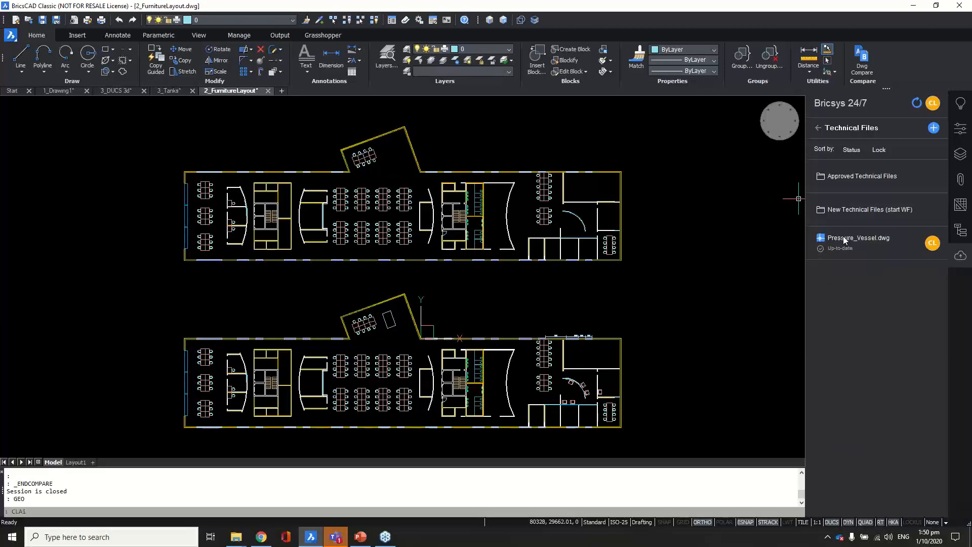
mouse_move(933, 245)
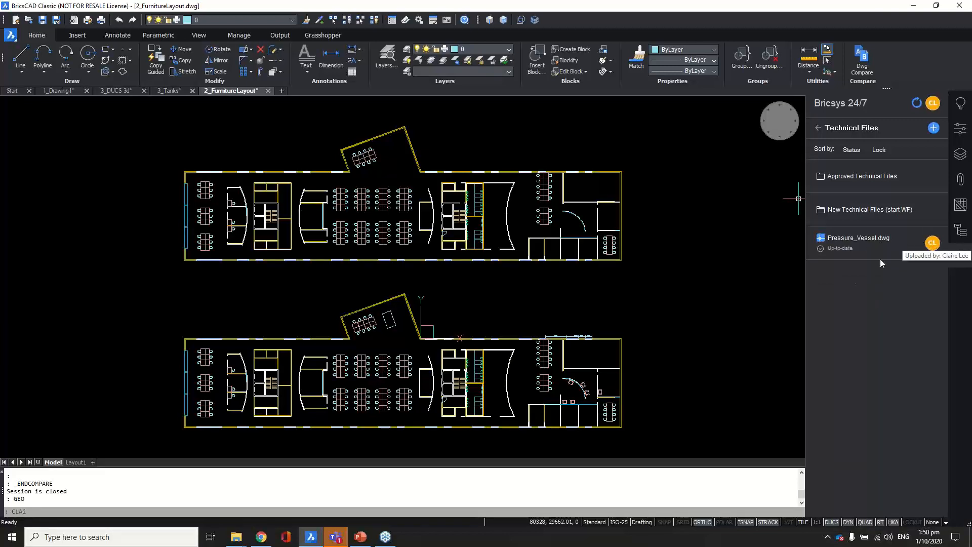
double_click(850, 251)
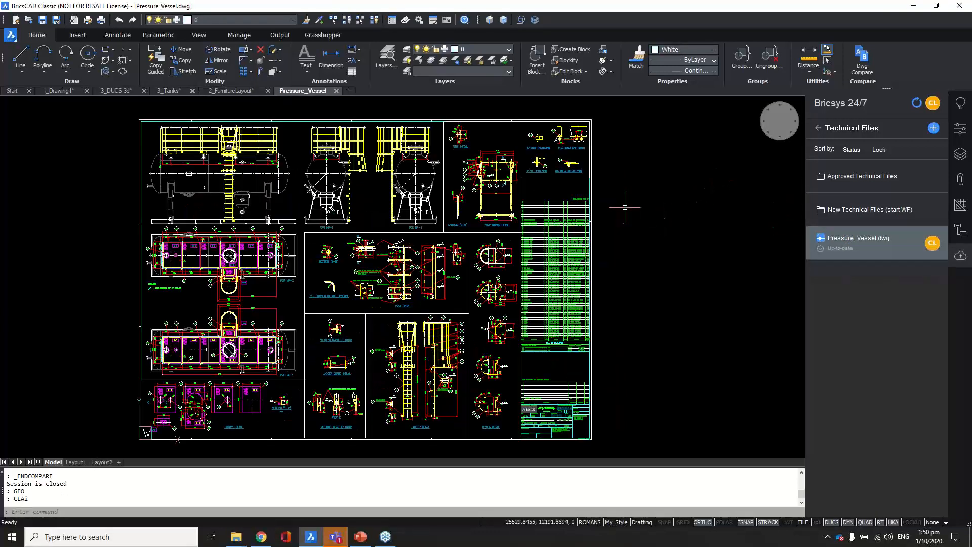
Step: Replace the word HANDRAILS with WALLS in the legend text
middle_drag(377, 216, 517, 209)
scroll(304, 278, up, 5)
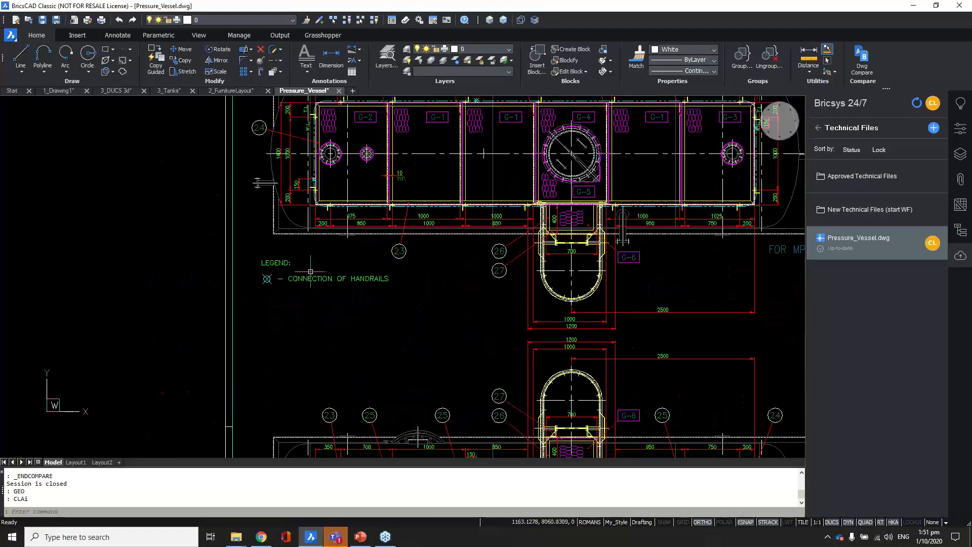
middle_drag(305, 284, 166, 266)
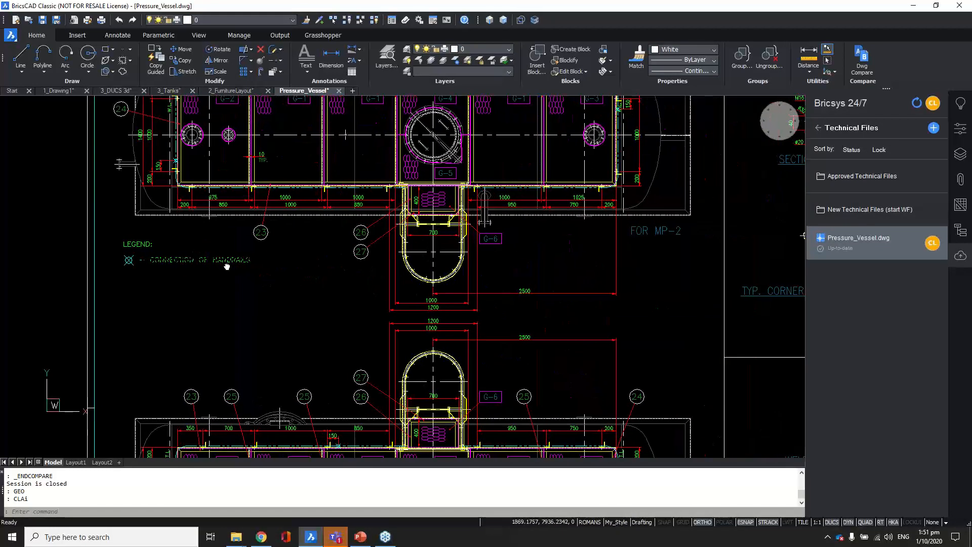
scroll(166, 266, up, 2)
scroll(167, 265, up, 1)
scroll(243, 271, up, 1)
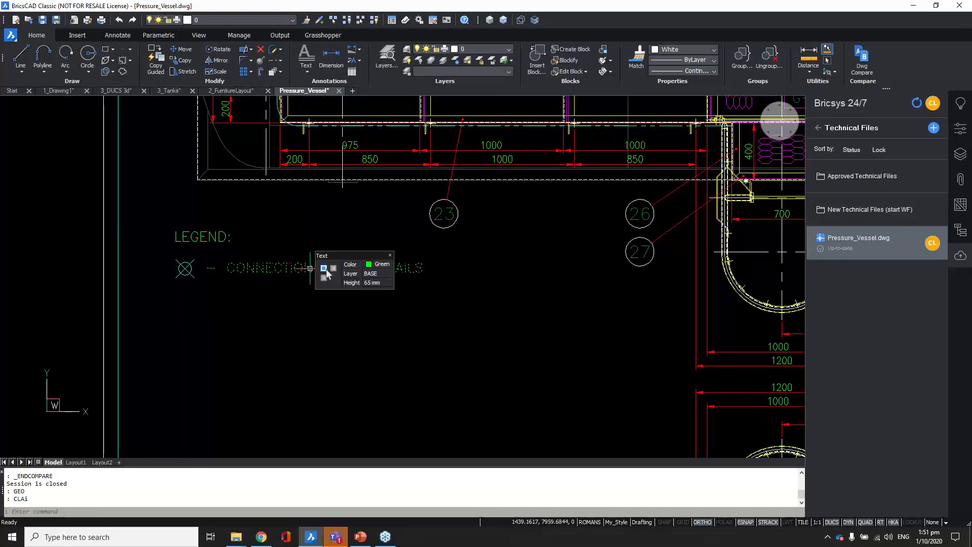
double_click(338, 272)
drag(322, 269, 381, 277)
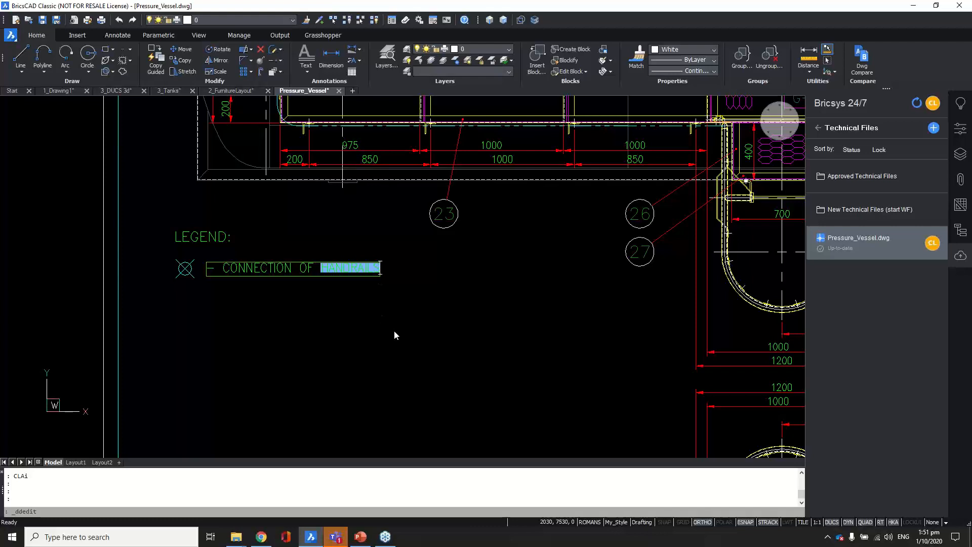
text(WALLS)
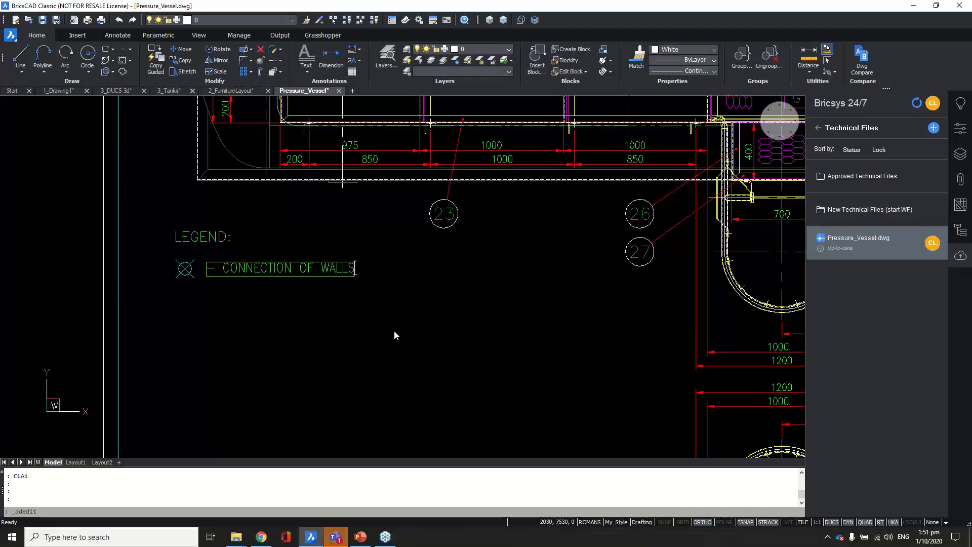
key(Return)
Step: Edit the FOR MP-2 note so it reads FOR MP-3
scroll(324, 317, down, 3)
middle_drag(595, 318, 465, 314)
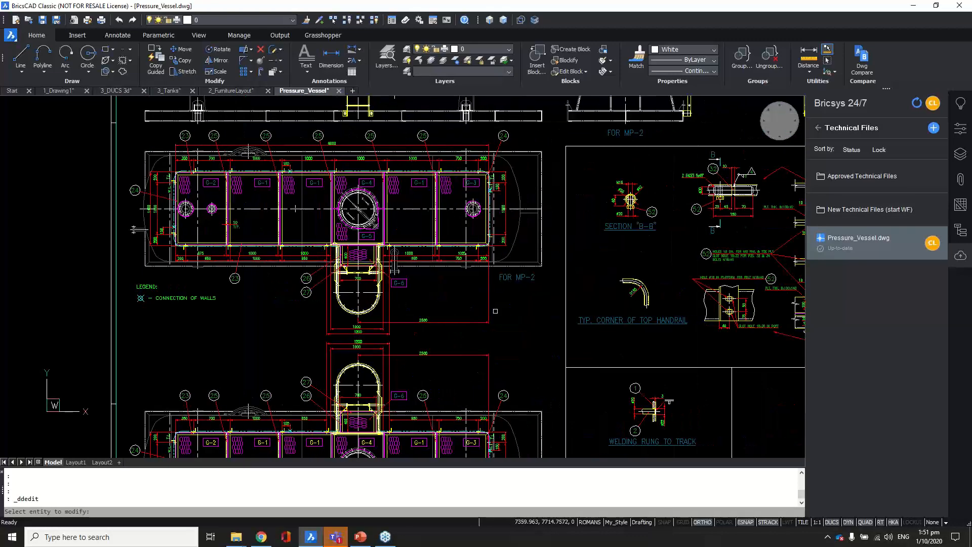
key(Escape)
scroll(533, 277, up, 3)
double_click(537, 275)
scroll(537, 276, up, 3)
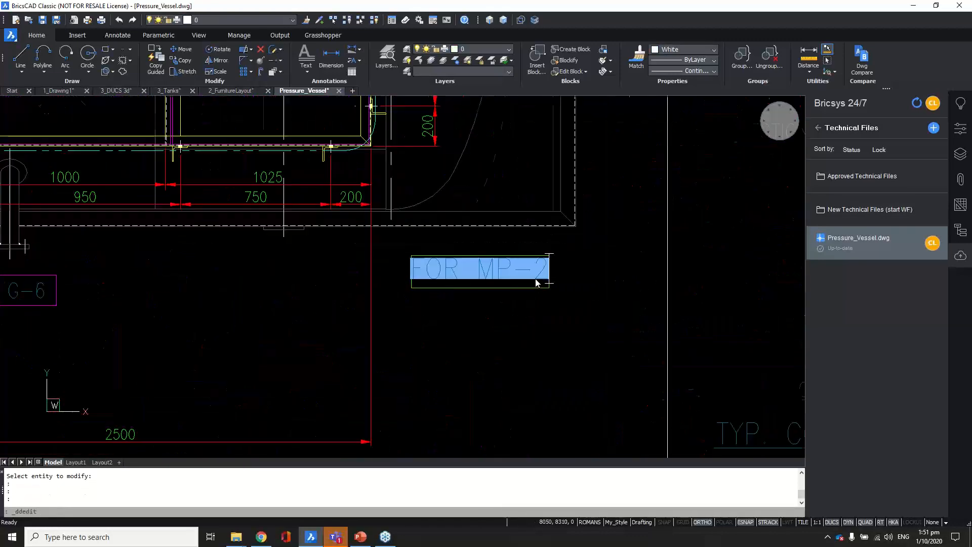
drag(536, 273, 556, 274)
text(1)
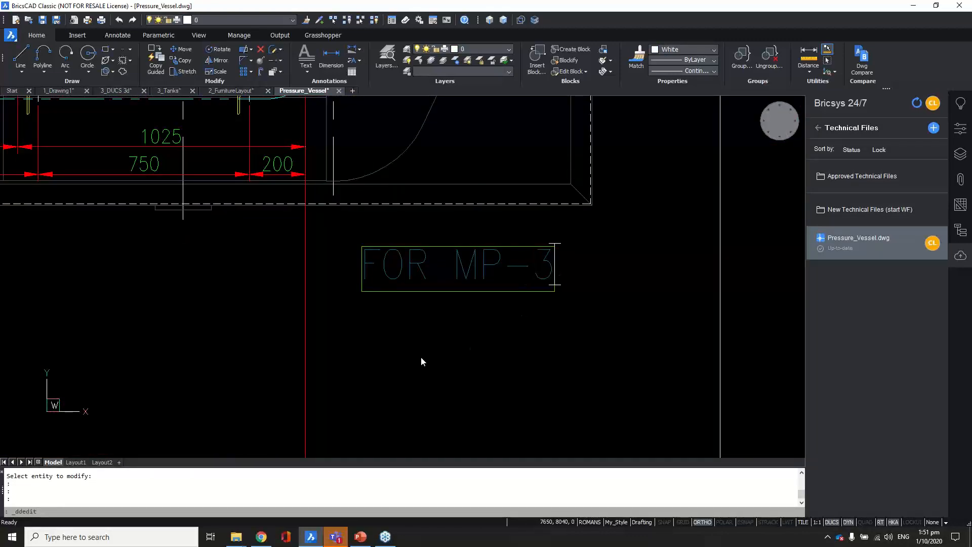
key(Return)
scroll(421, 357, down, 5)
key(Escape)
scroll(495, 272, up, 3)
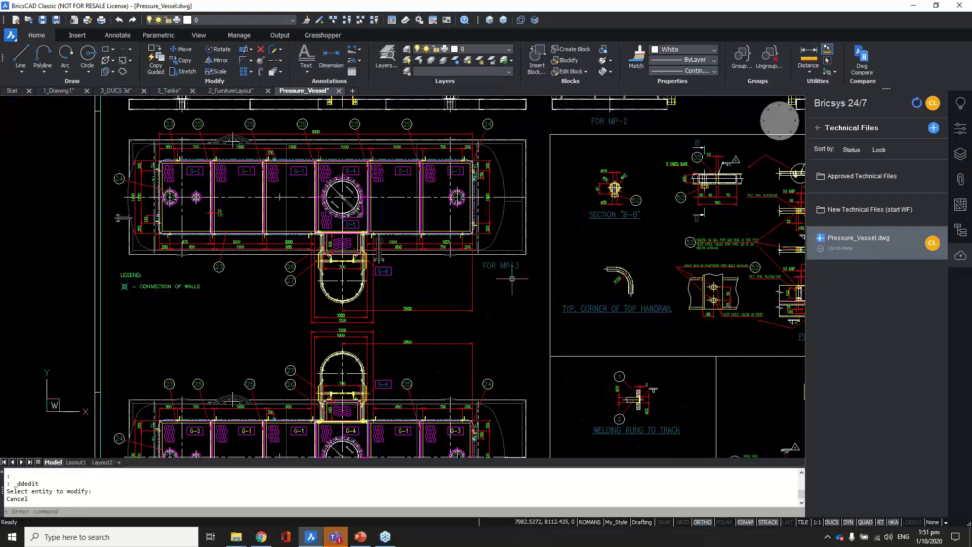
scroll(484, 286, down, 5)
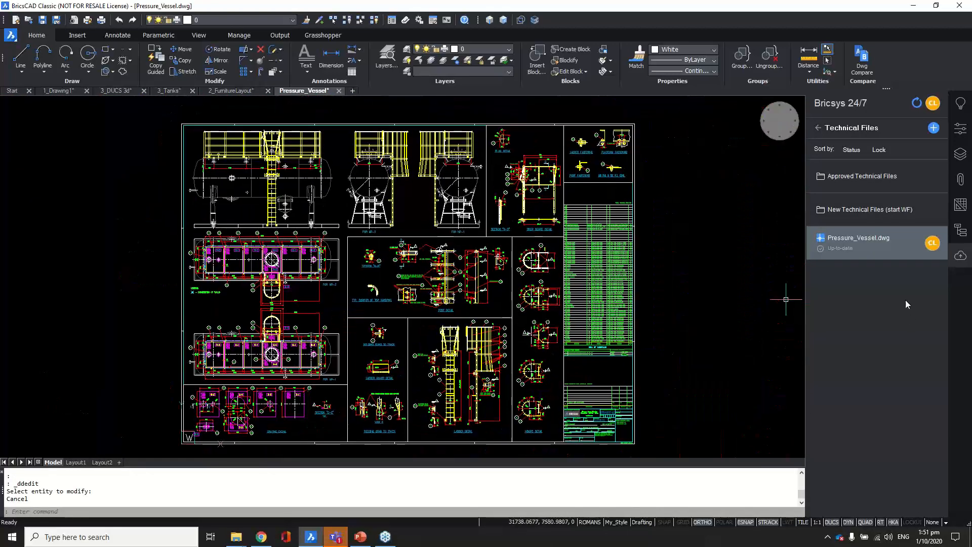
Step: Lock and then unlock Pressure_Vessel.dwg on the server, then start uploading a new version
right_click(849, 242)
click(870, 246)
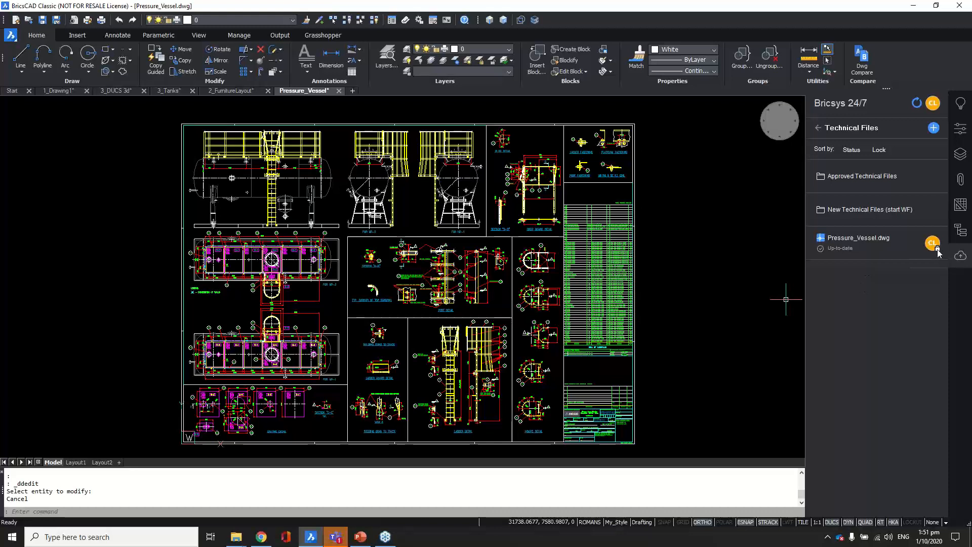
mouse_move(938, 252)
mouse_move(620, 248)
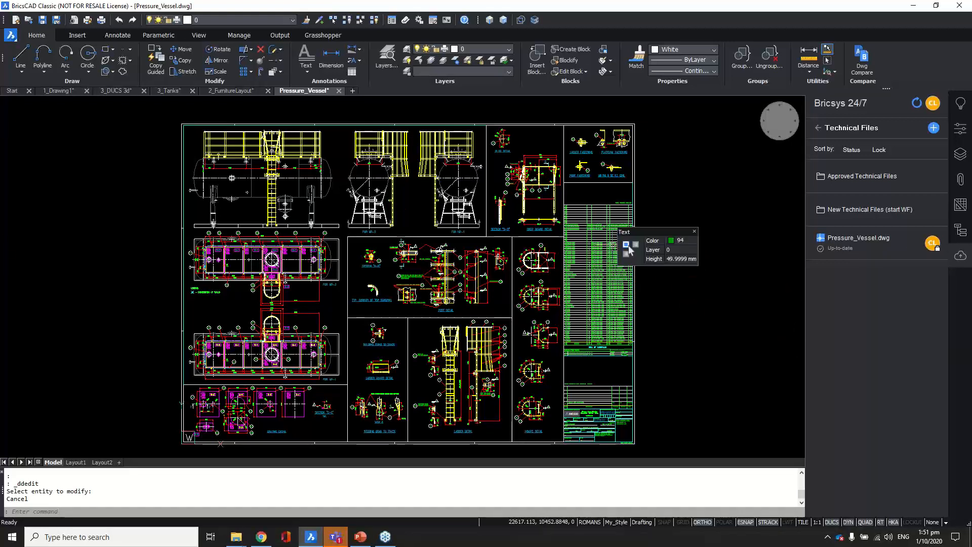
right_click(849, 246)
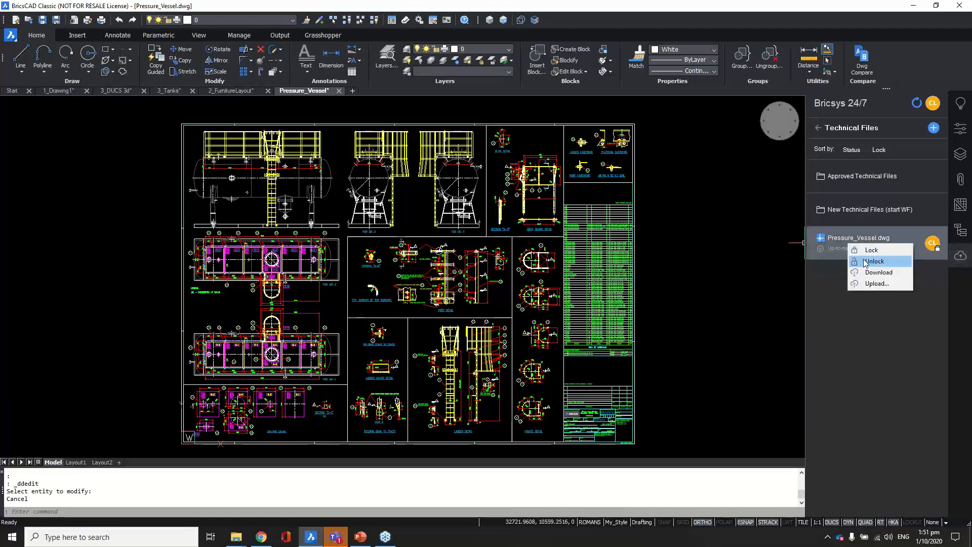
click(864, 262)
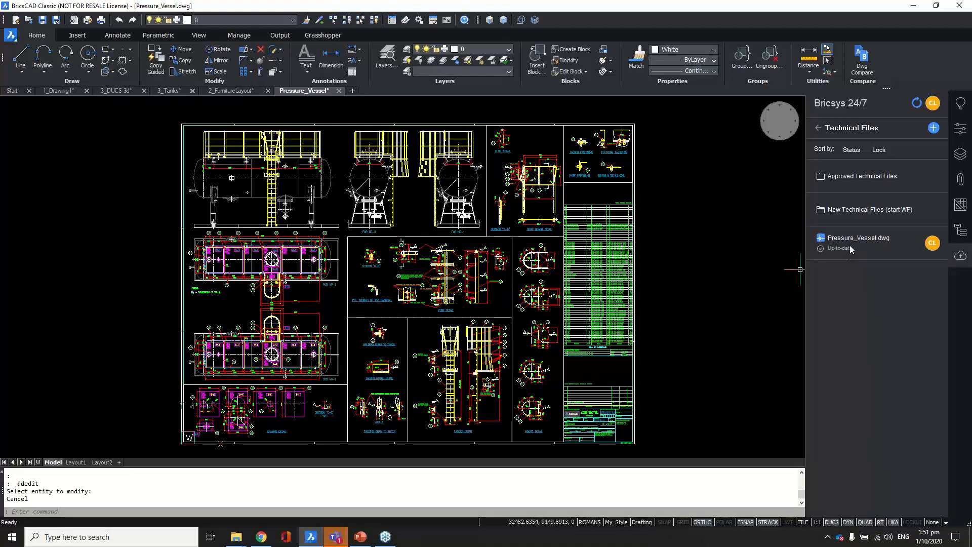
right_click(851, 248)
click(878, 284)
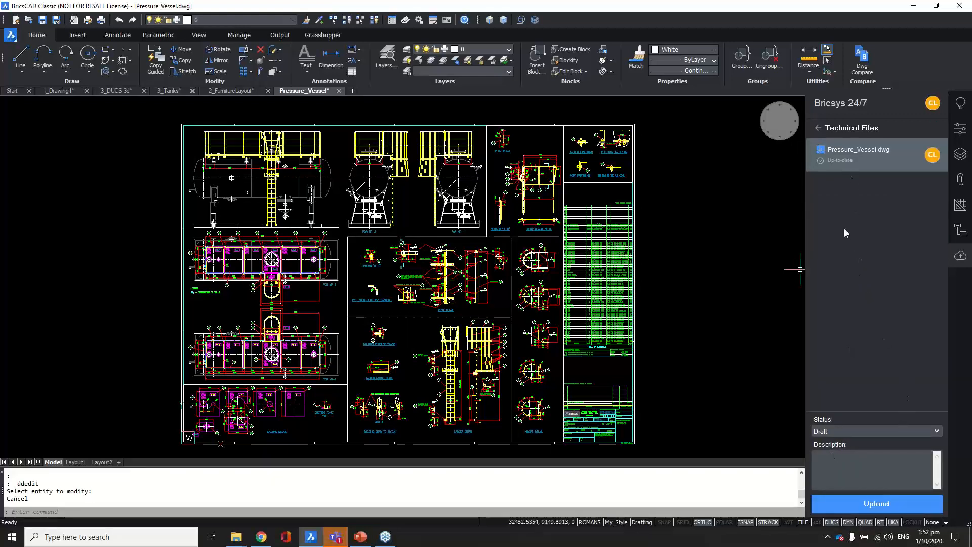
Step: Upload Pressure_Vessel.dwg as Draft with description 'Annotation changed MP-2 to MP-3'
mouse_move(836, 158)
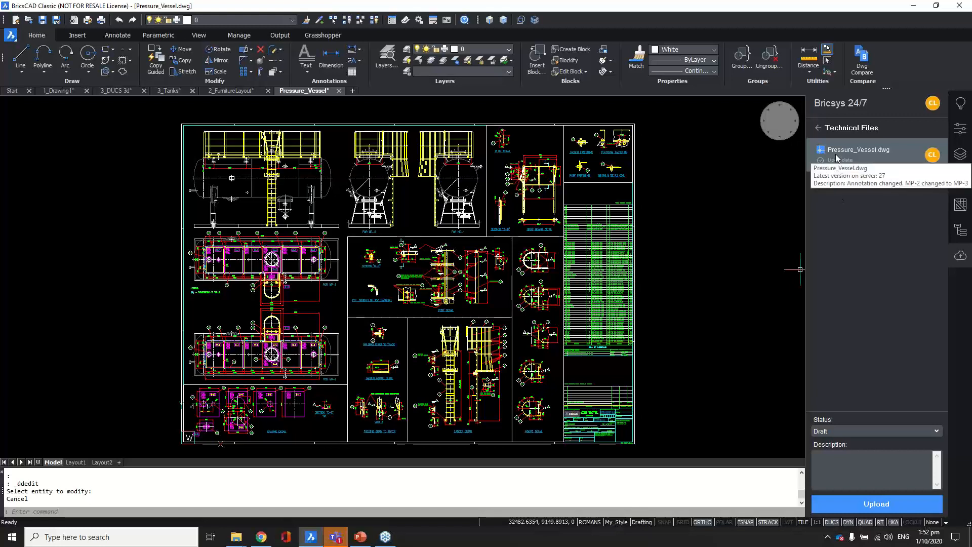
click(837, 430)
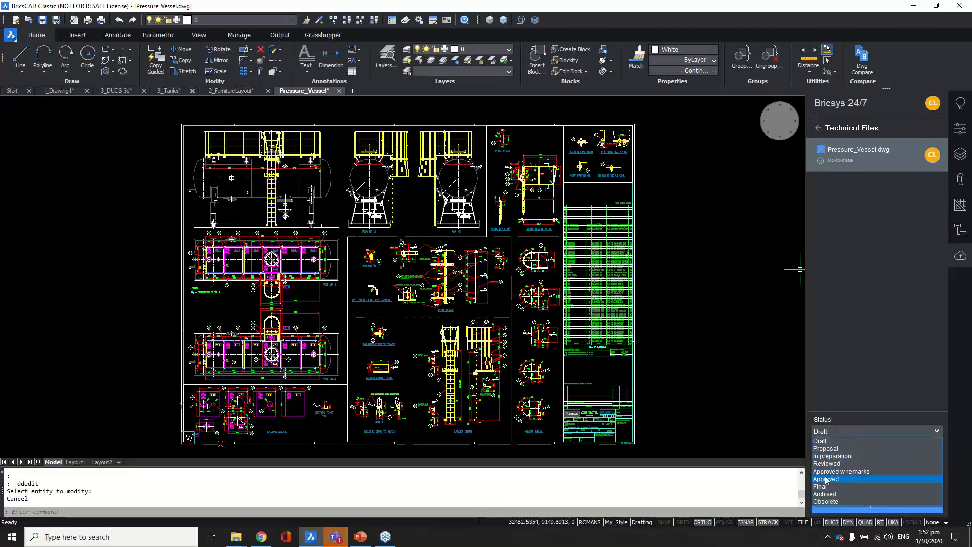
click(832, 434)
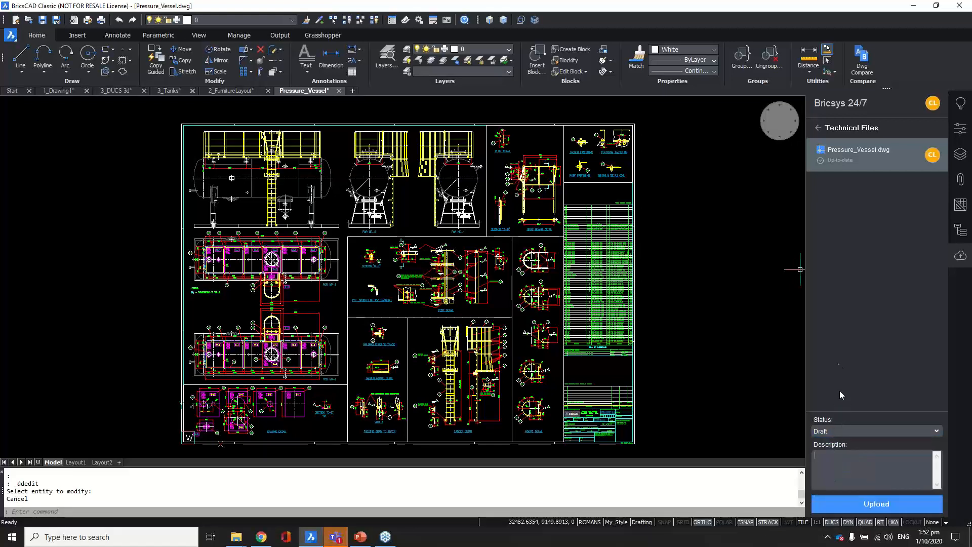
text(Annotation changed MP-2 to MP-3)
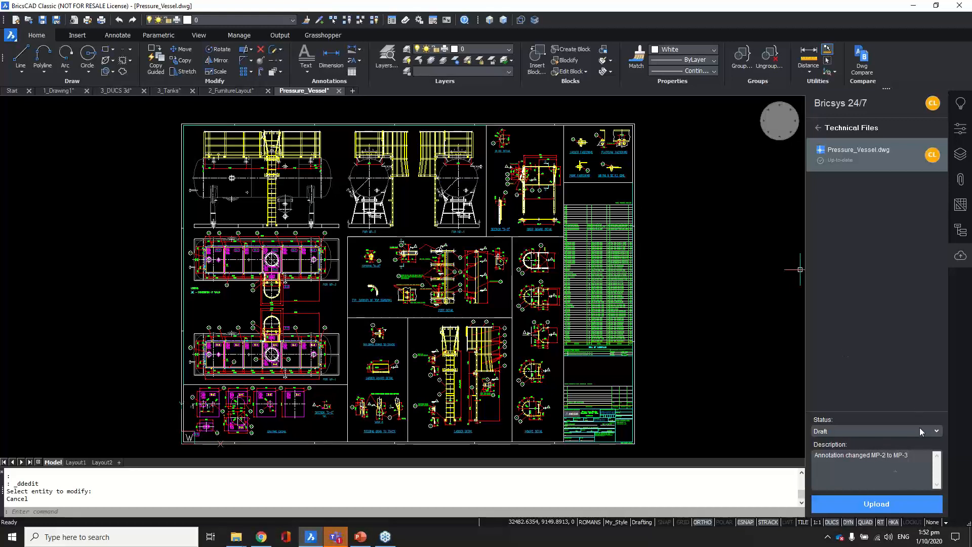
click(870, 504)
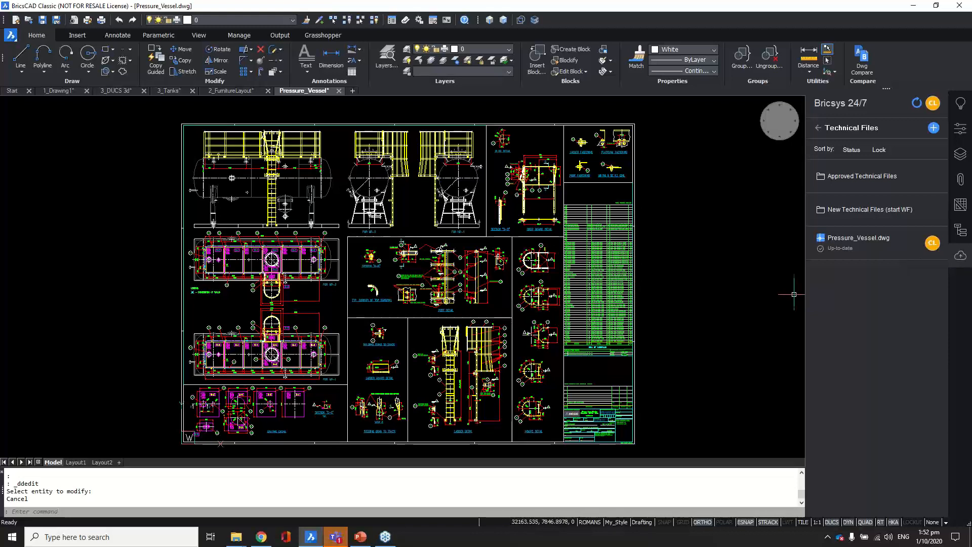
mouse_move(861, 244)
Step: Reload the Technical Files web page to confirm revision 28, then return to BricsCAD
click(262, 536)
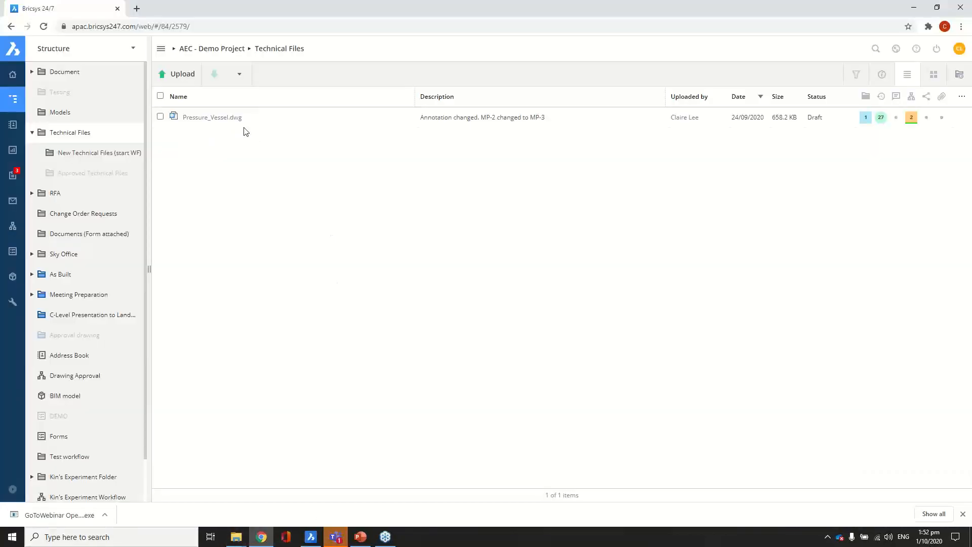
click(43, 27)
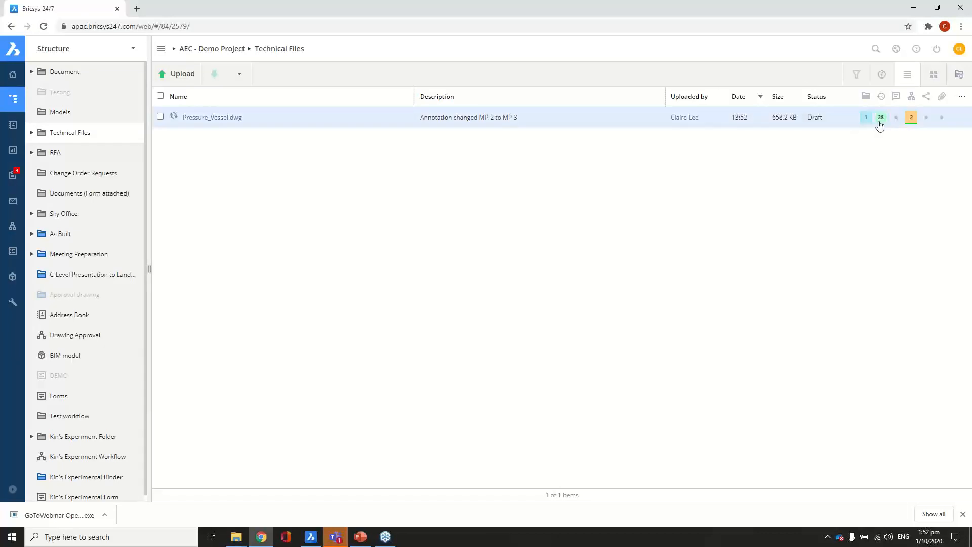
mouse_move(880, 126)
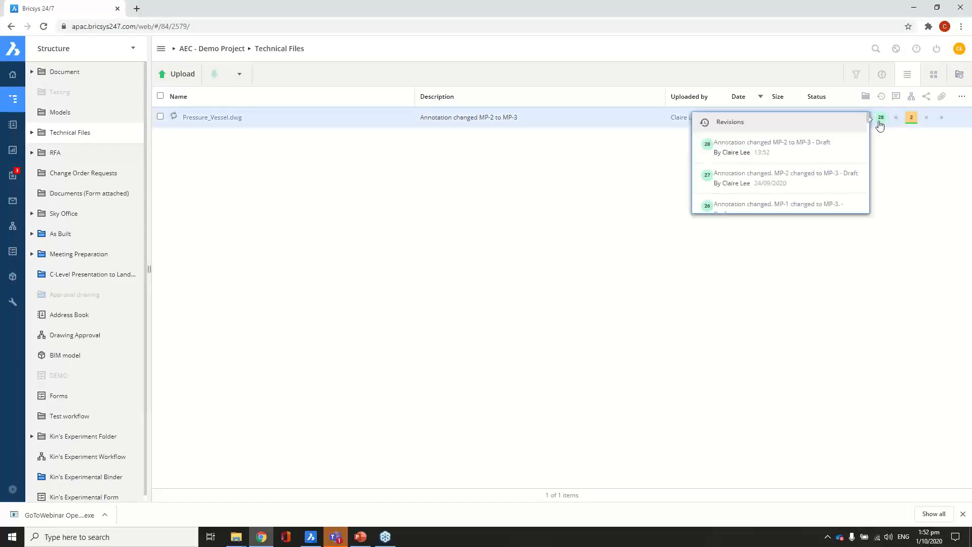
click(310, 536)
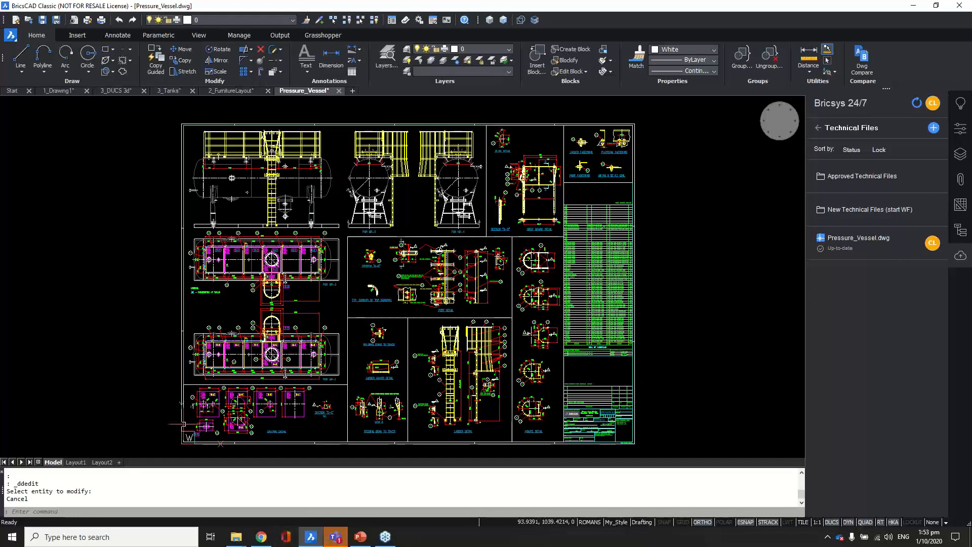
Step: Resume the PowerPoint slide show and advance to slide 19, 'Beyond BricsCAD Classic'
click(364, 543)
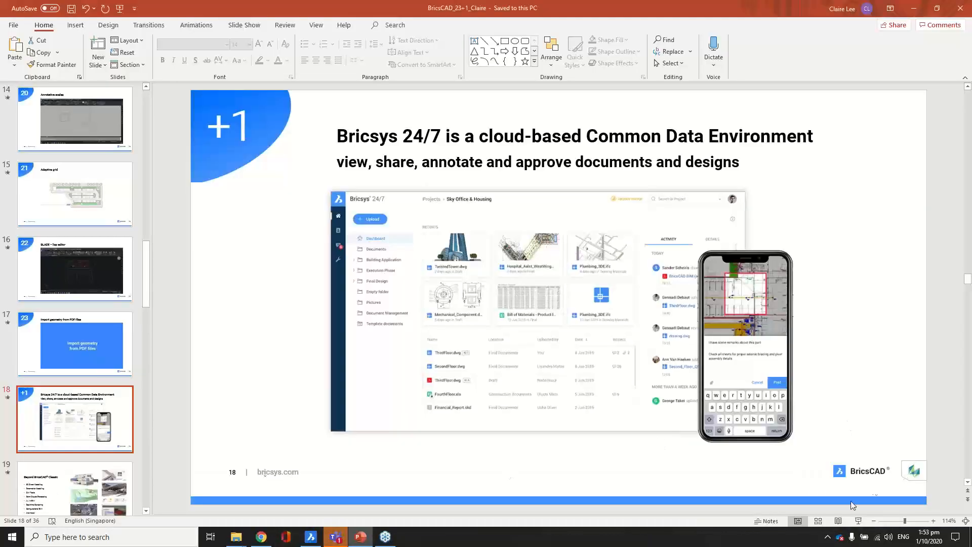
click(858, 521)
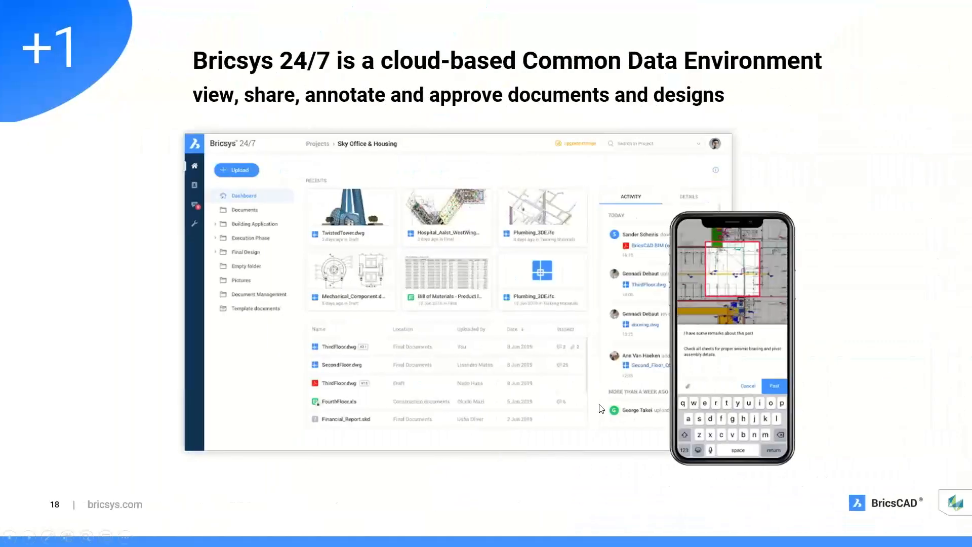
click(600, 408)
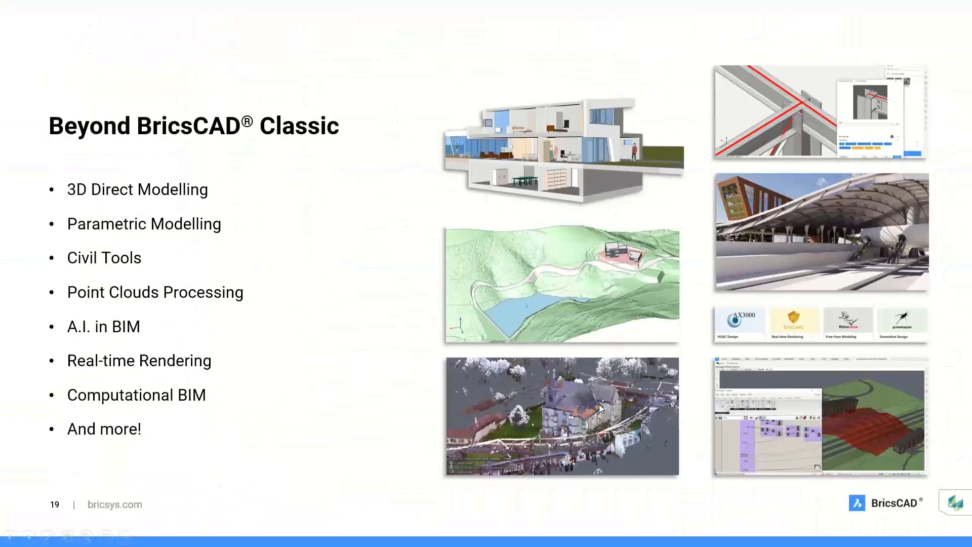